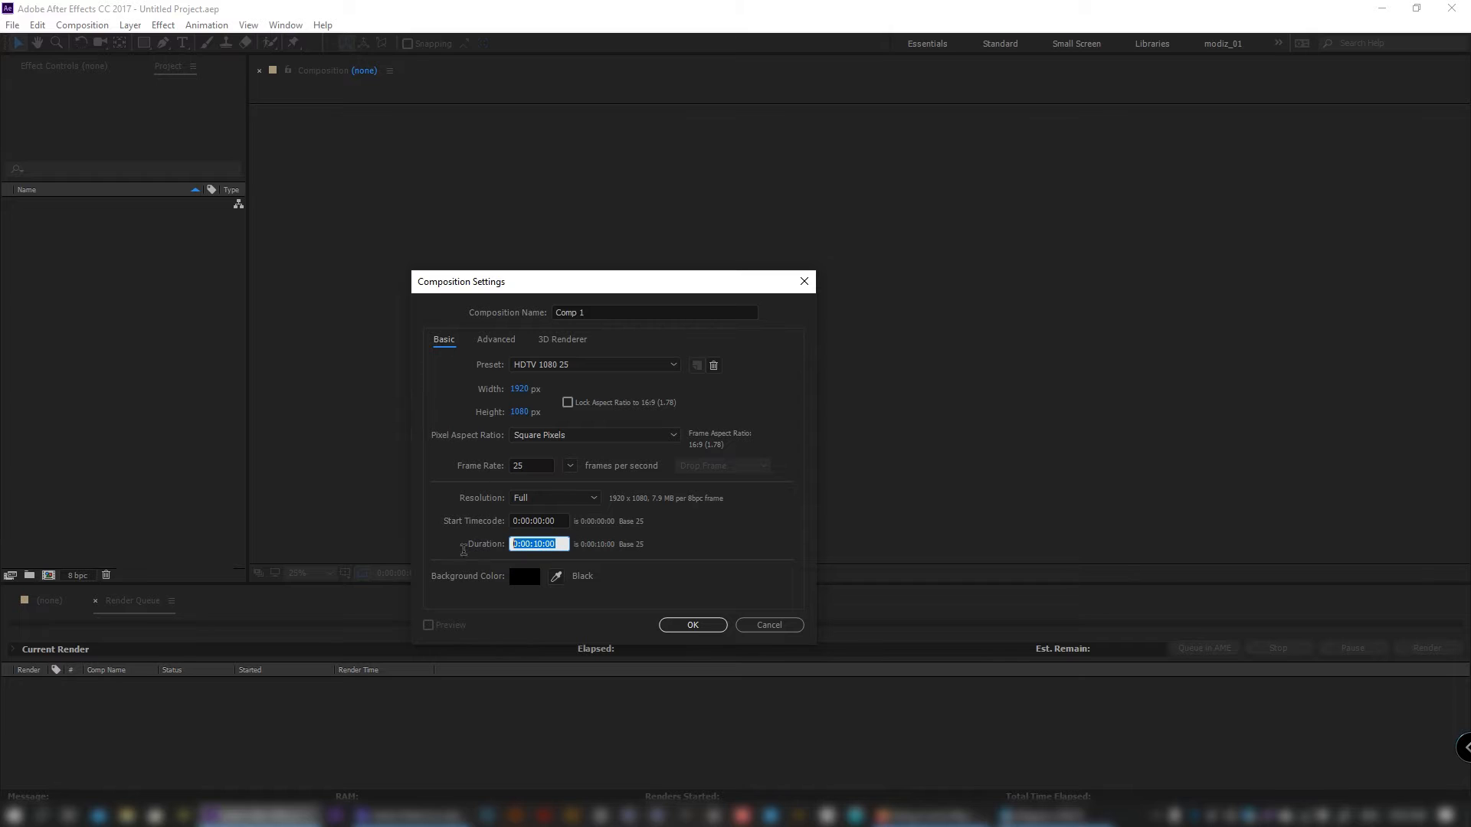
- Name the new composition tunnel_comp and create it
key(Tab)
text(t)
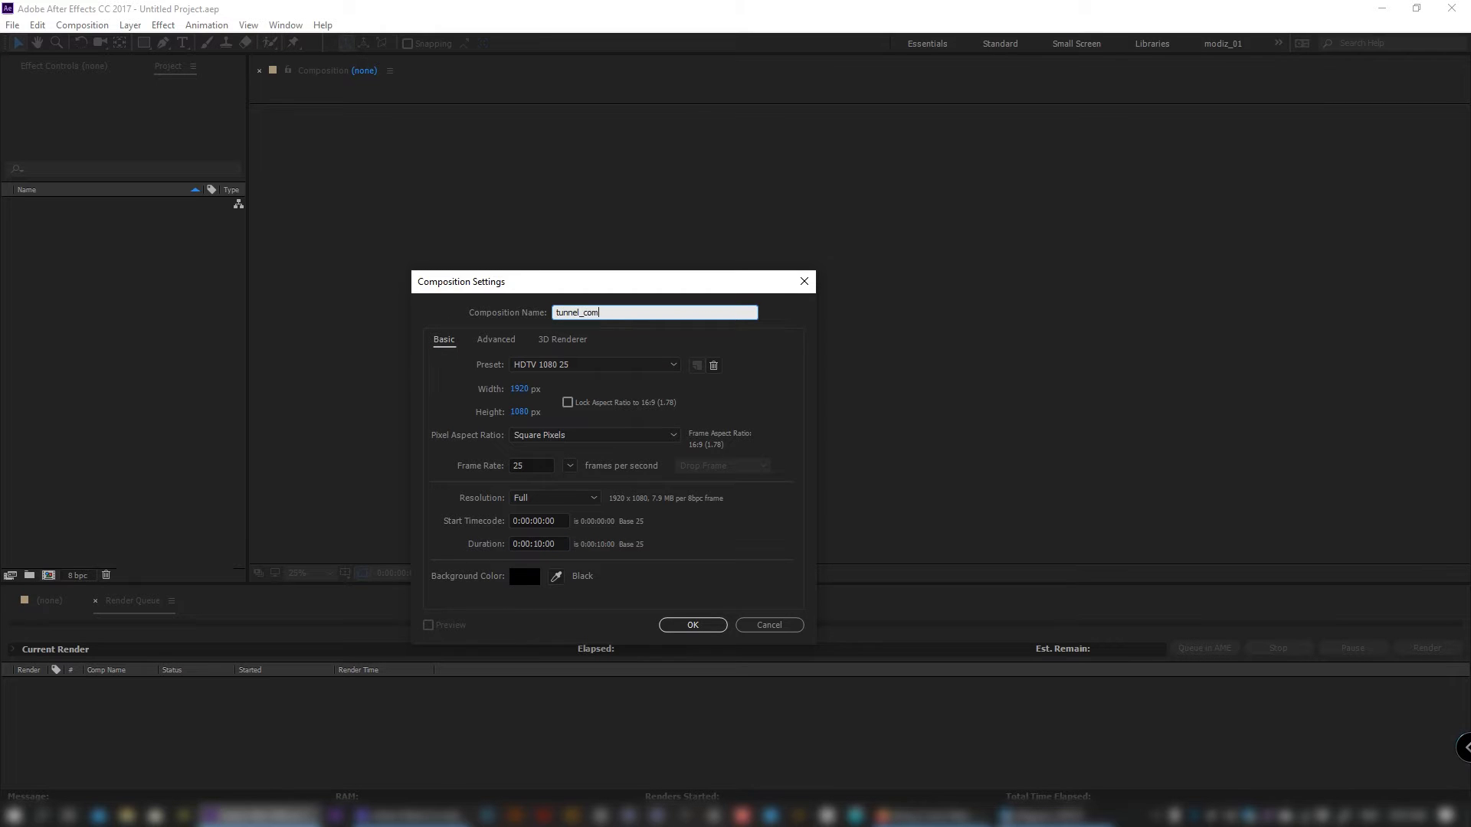
click(692, 625)
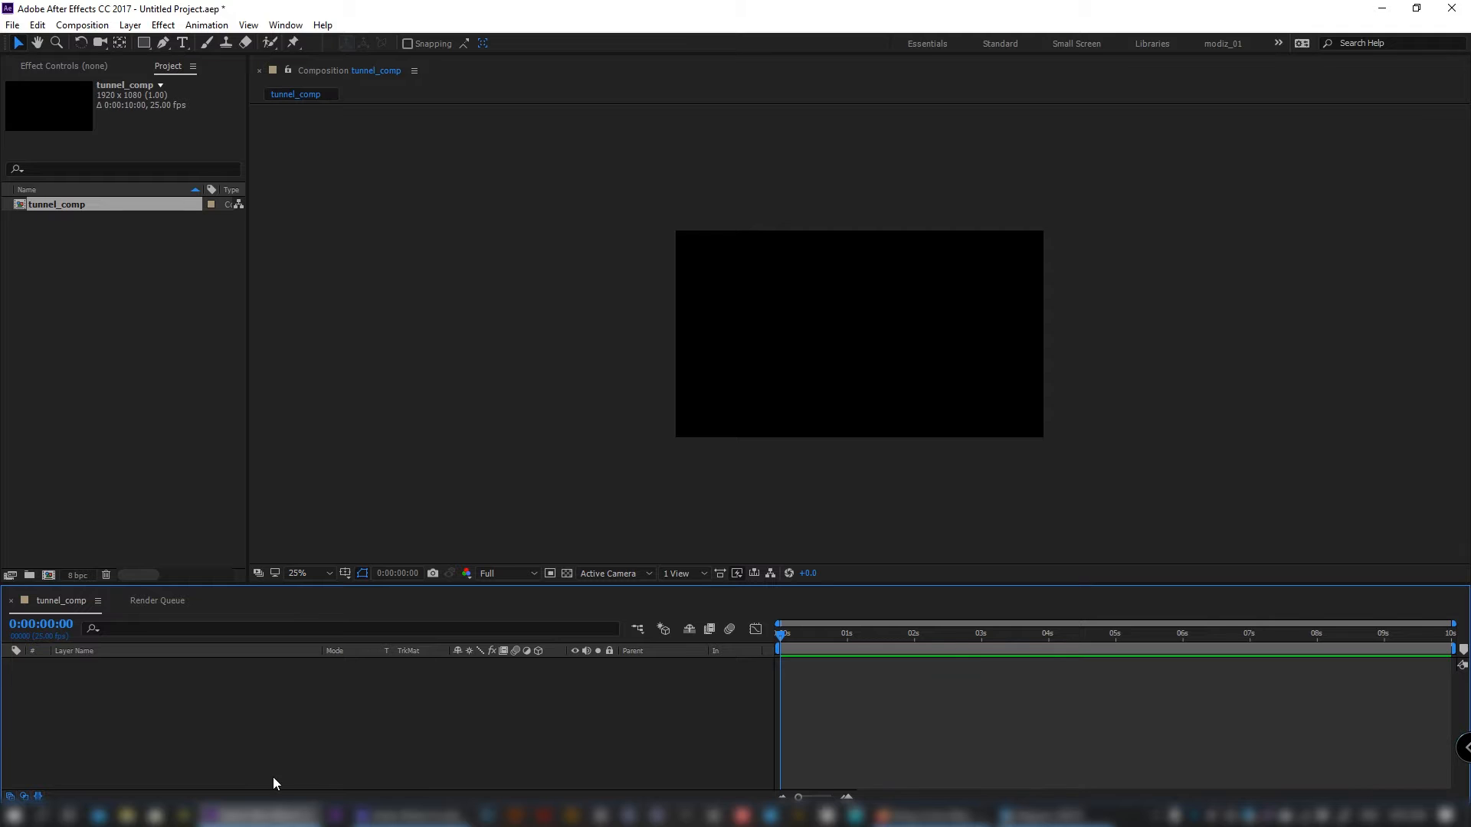
- Add a white (ffffff) full-frame solid named BG to the composition
key(ctrl+y)
drag(267, 430, 465, 406)
text(BG)
click(444, 660)
text(ffffff)
click(868, 578)
click(499, 701)
click(247, 734)
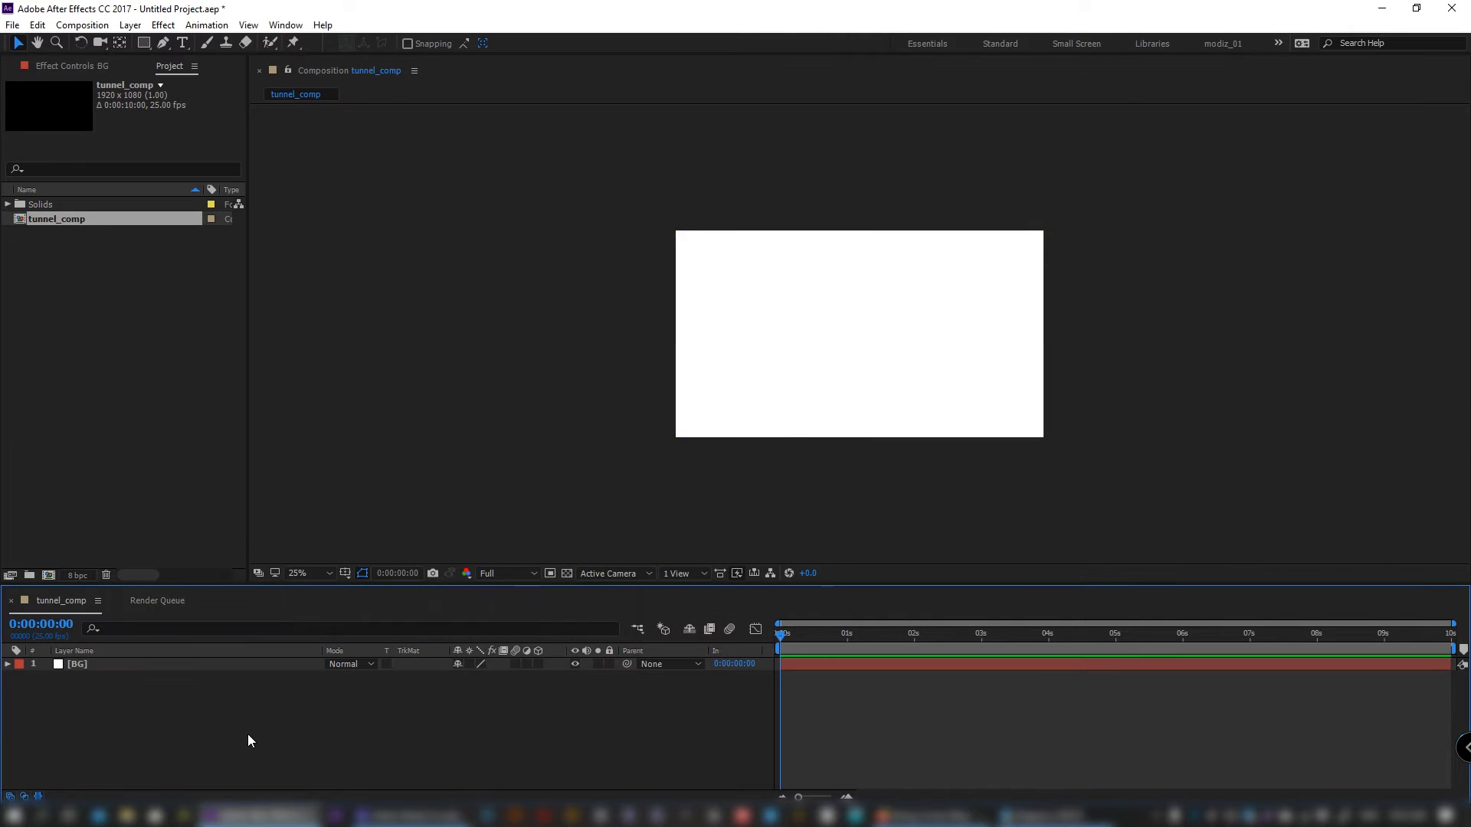
- Add a black full-frame solid named tao above the BG layer
key(ctrl+y)
click(447, 660)
click(853, 578)
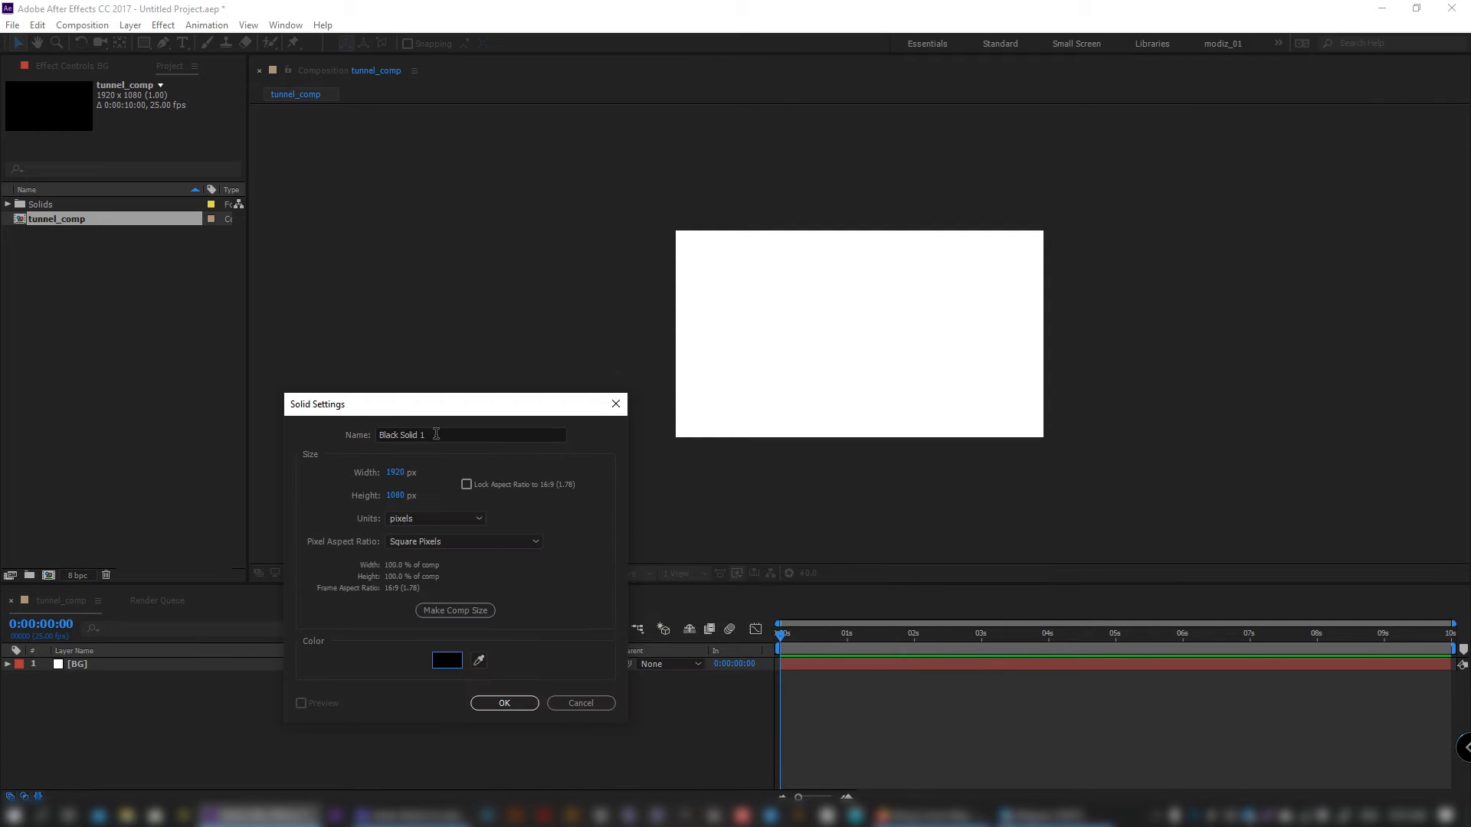
text(tao)
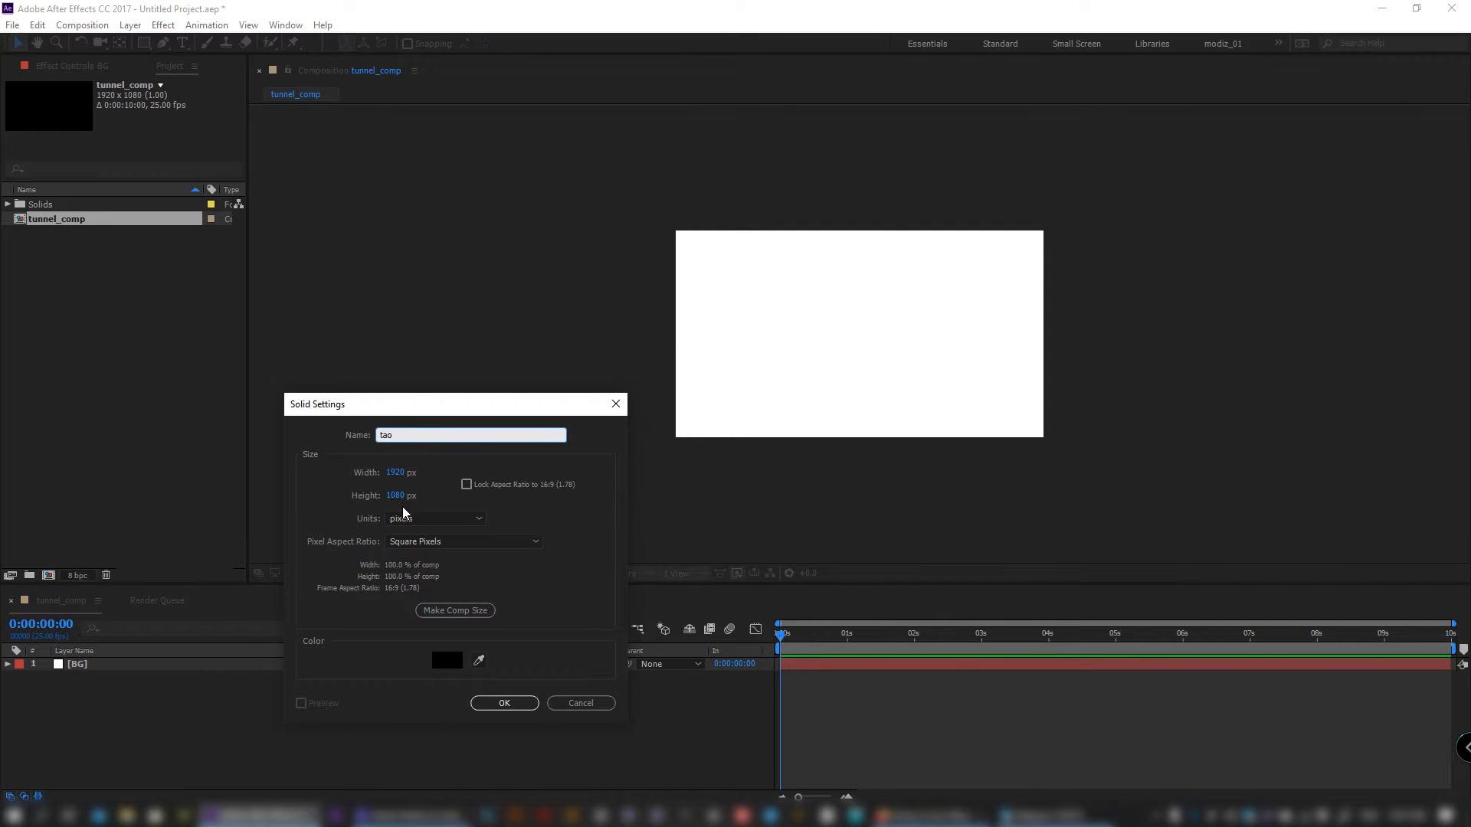
click(505, 703)
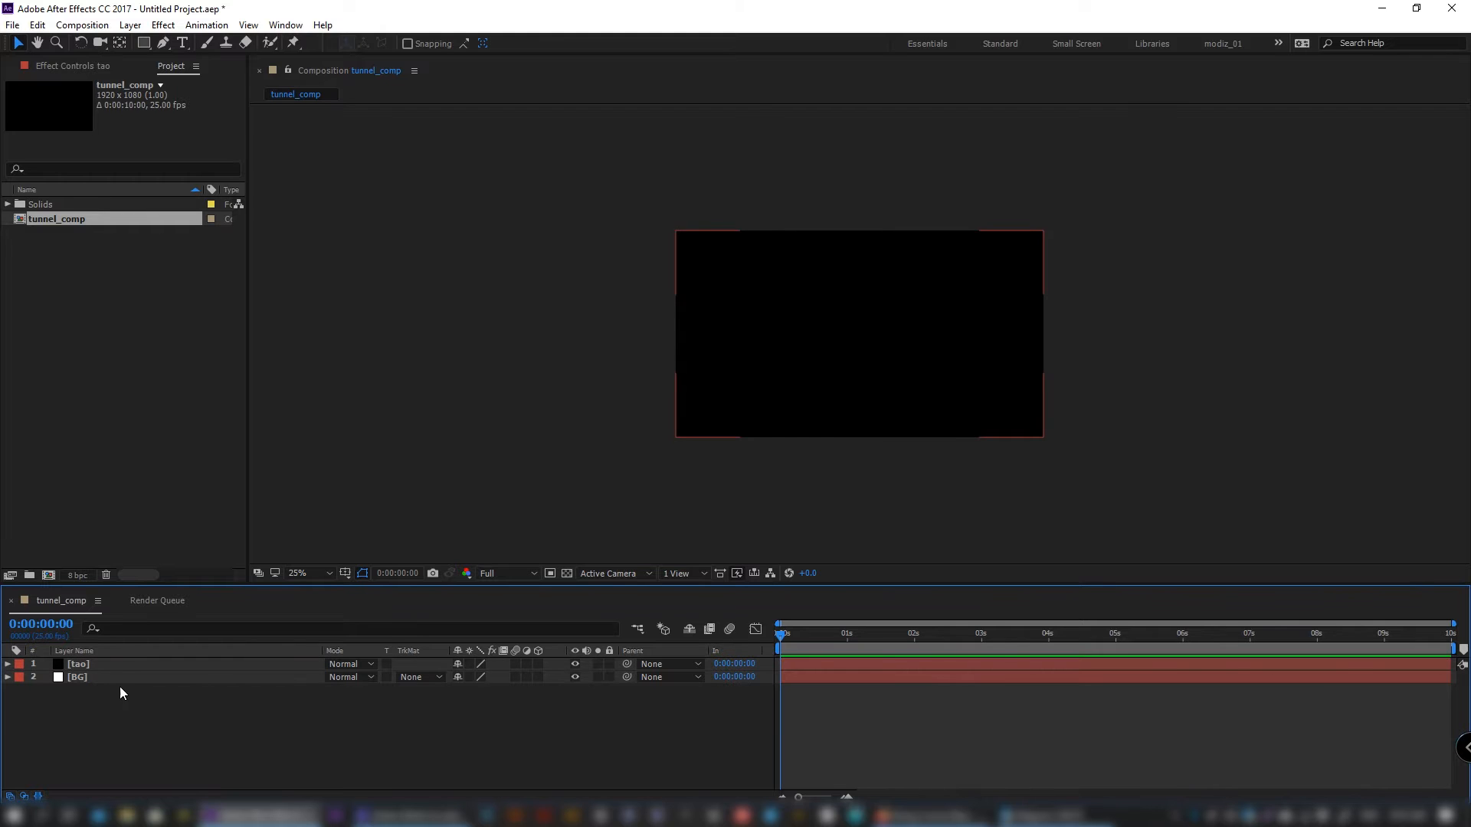
- Add a two-node camera to the composition using the 35mm preset
key(ctrl+alt+shift+c)
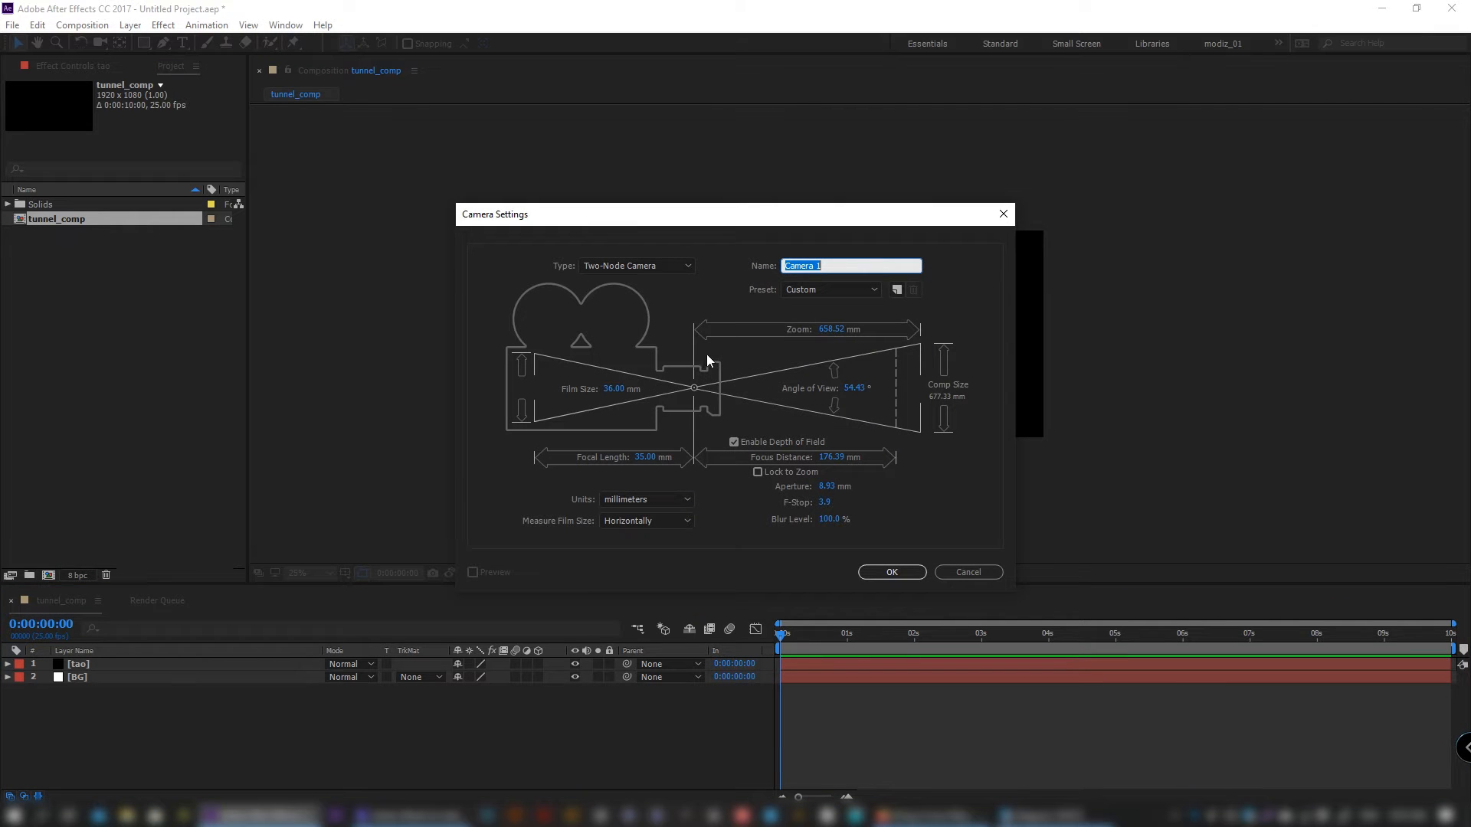
click(803, 289)
click(830, 400)
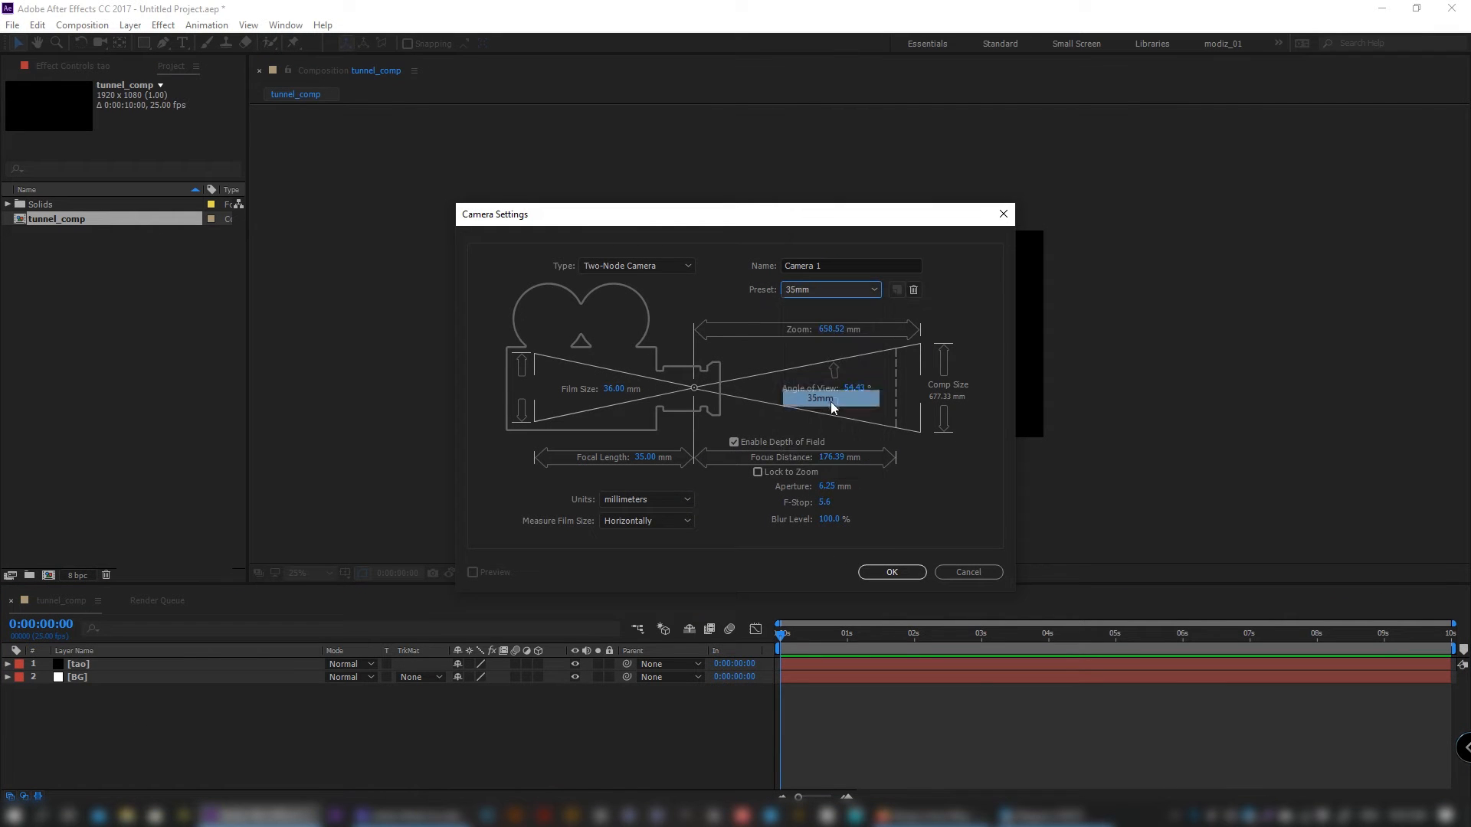
click(893, 574)
key(Return)
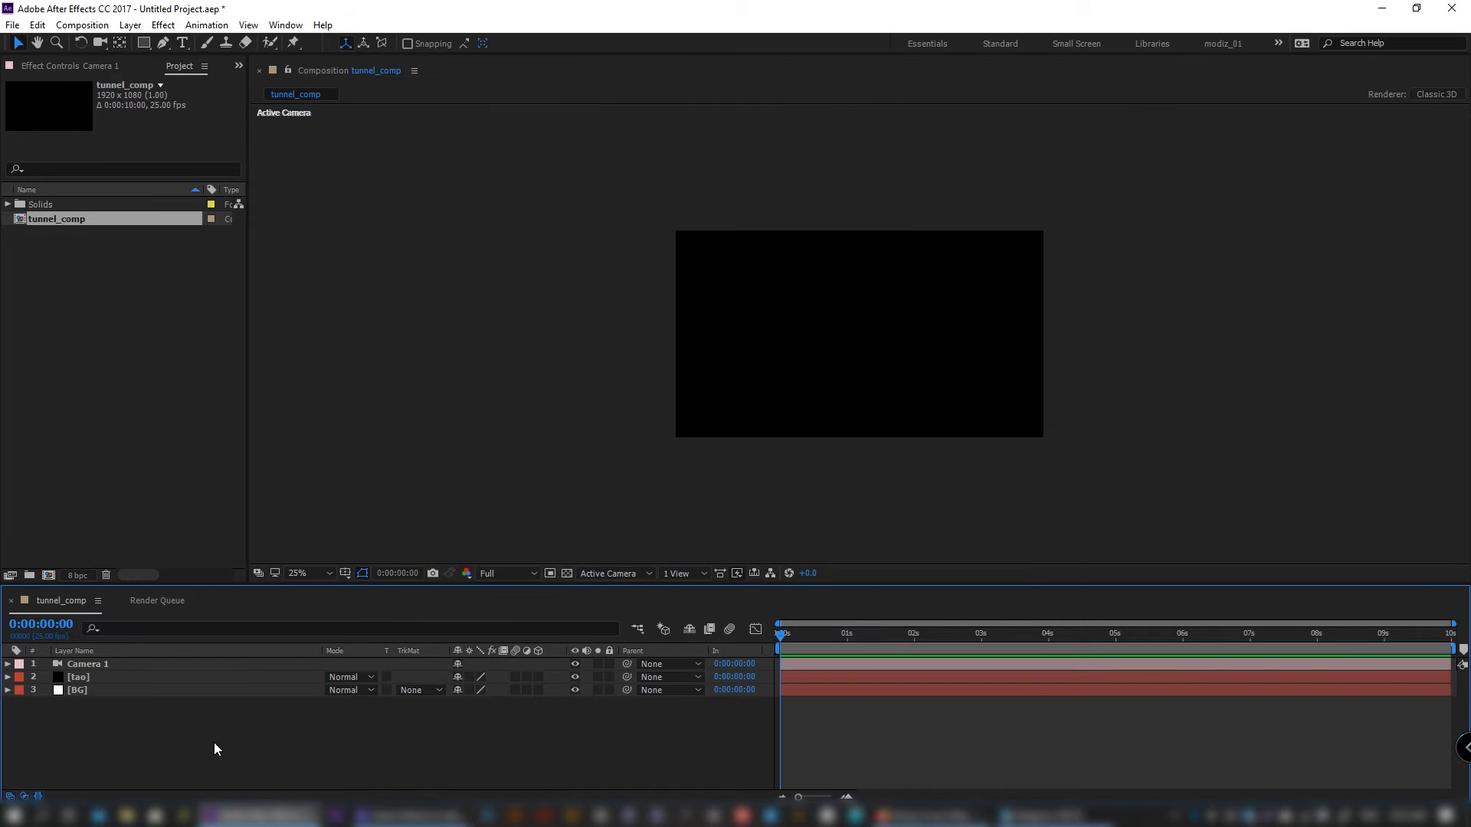
- Create a 3D null object named cam_rig and parent Camera 1 to it
key(ctrl+alt+shift+y)
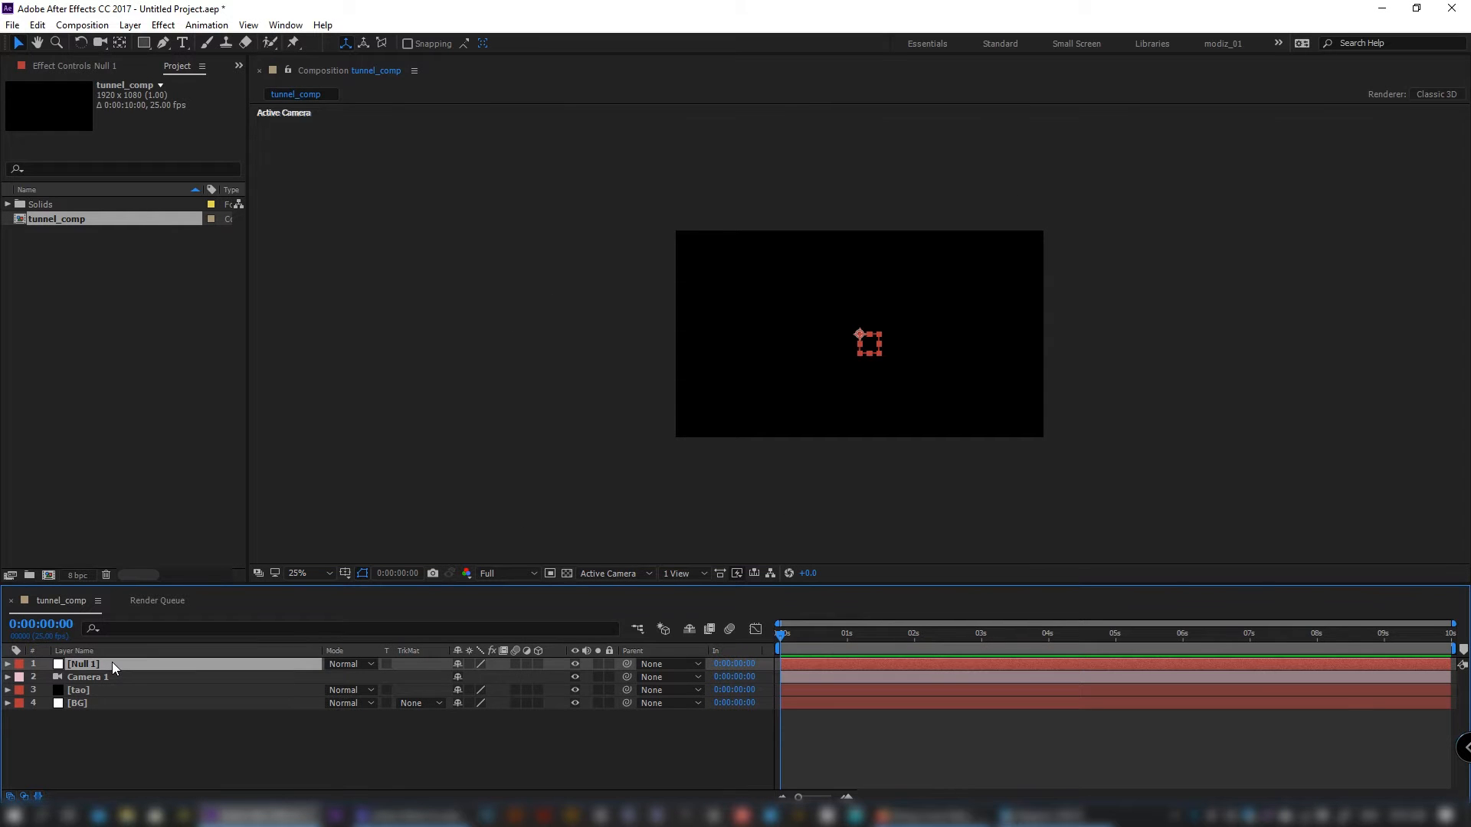
key(Return)
text(cam_rig)
key(Return)
drag(623, 675, 104, 664)
click(159, 751)
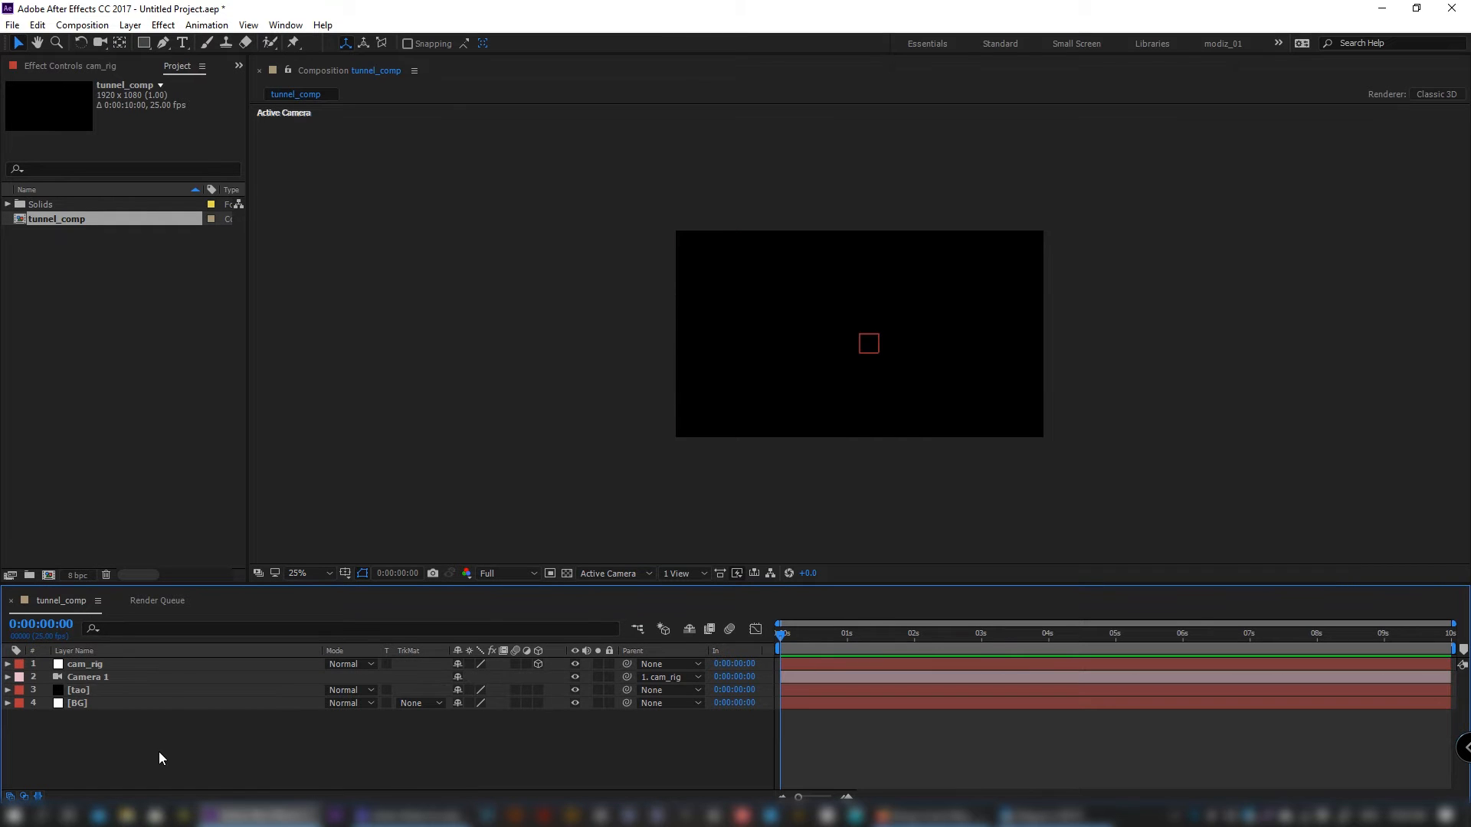
- Create another null object and name it twist
key(ctrl+alt+shift+y)
key(Return)
text(twist)
key(Return)
key(h)
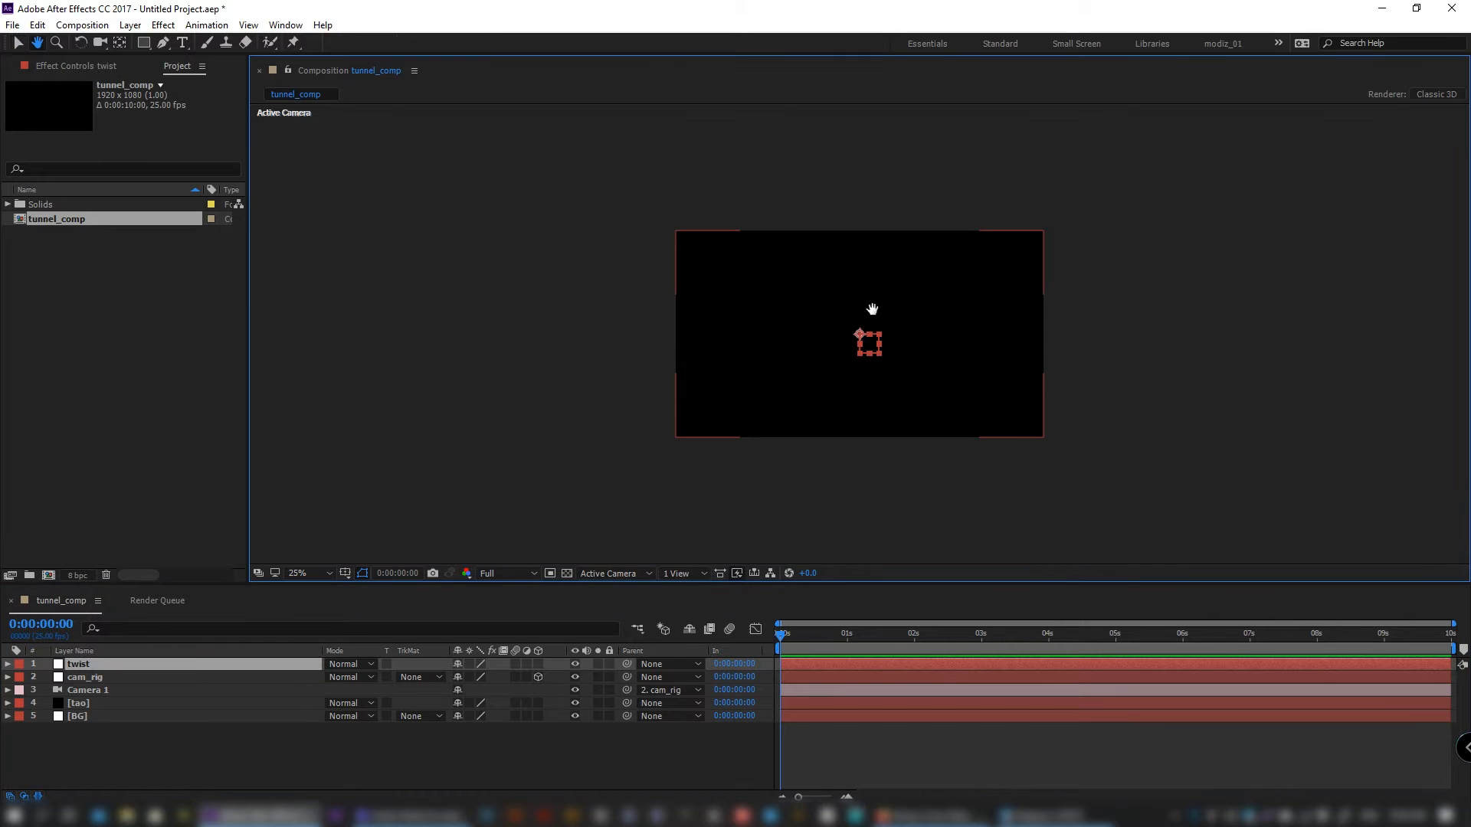
drag(876, 309, 820, 312)
click(148, 742)
- Add a Point light named TAO with Inverse Square Clamped falloff and 0% intensity
key(ctrl+alt+shift+l)
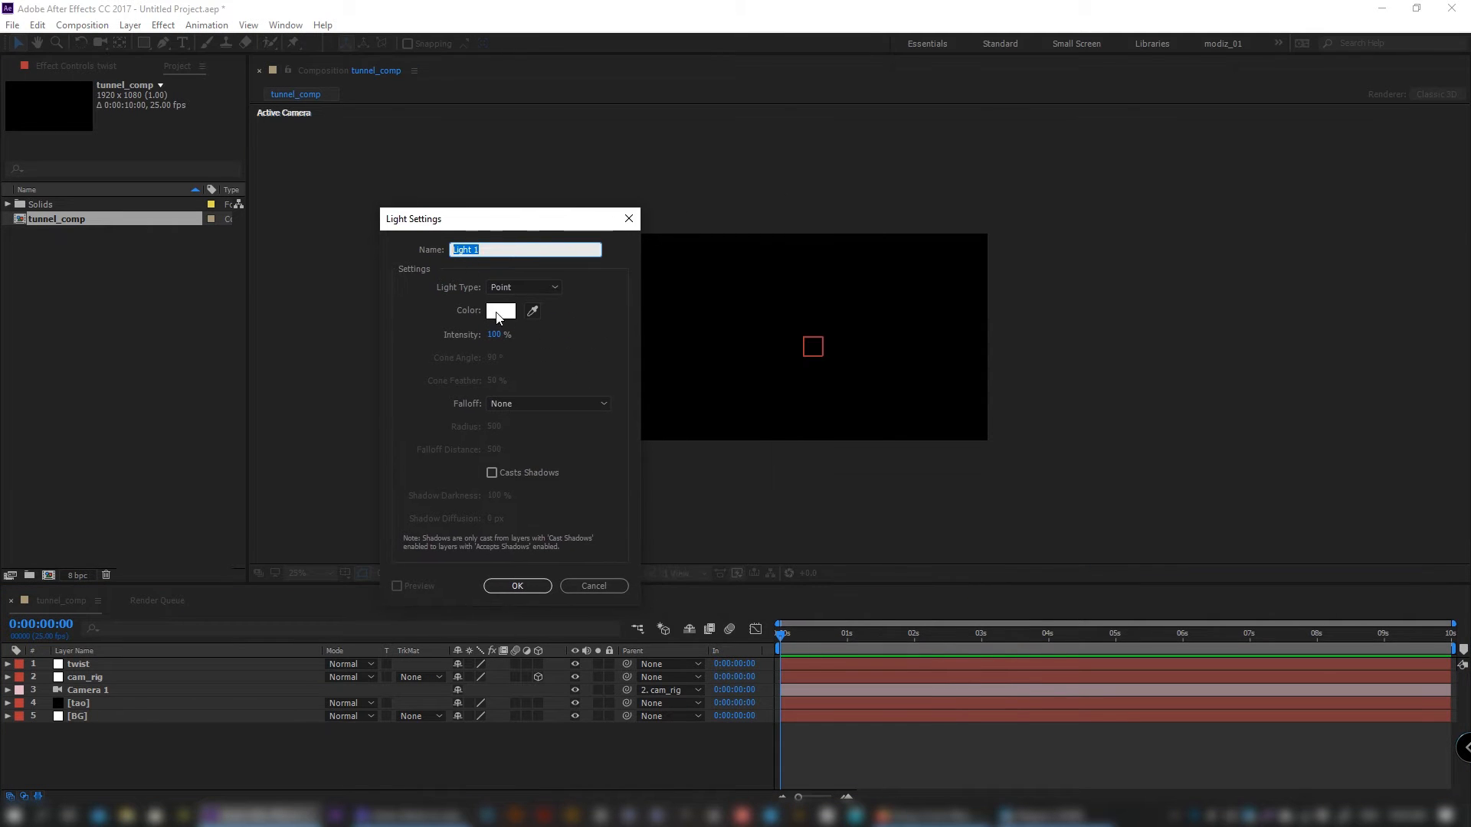
text(TAO)
click(505, 290)
click(510, 337)
click(540, 405)
click(547, 454)
click(495, 338)
text(0)
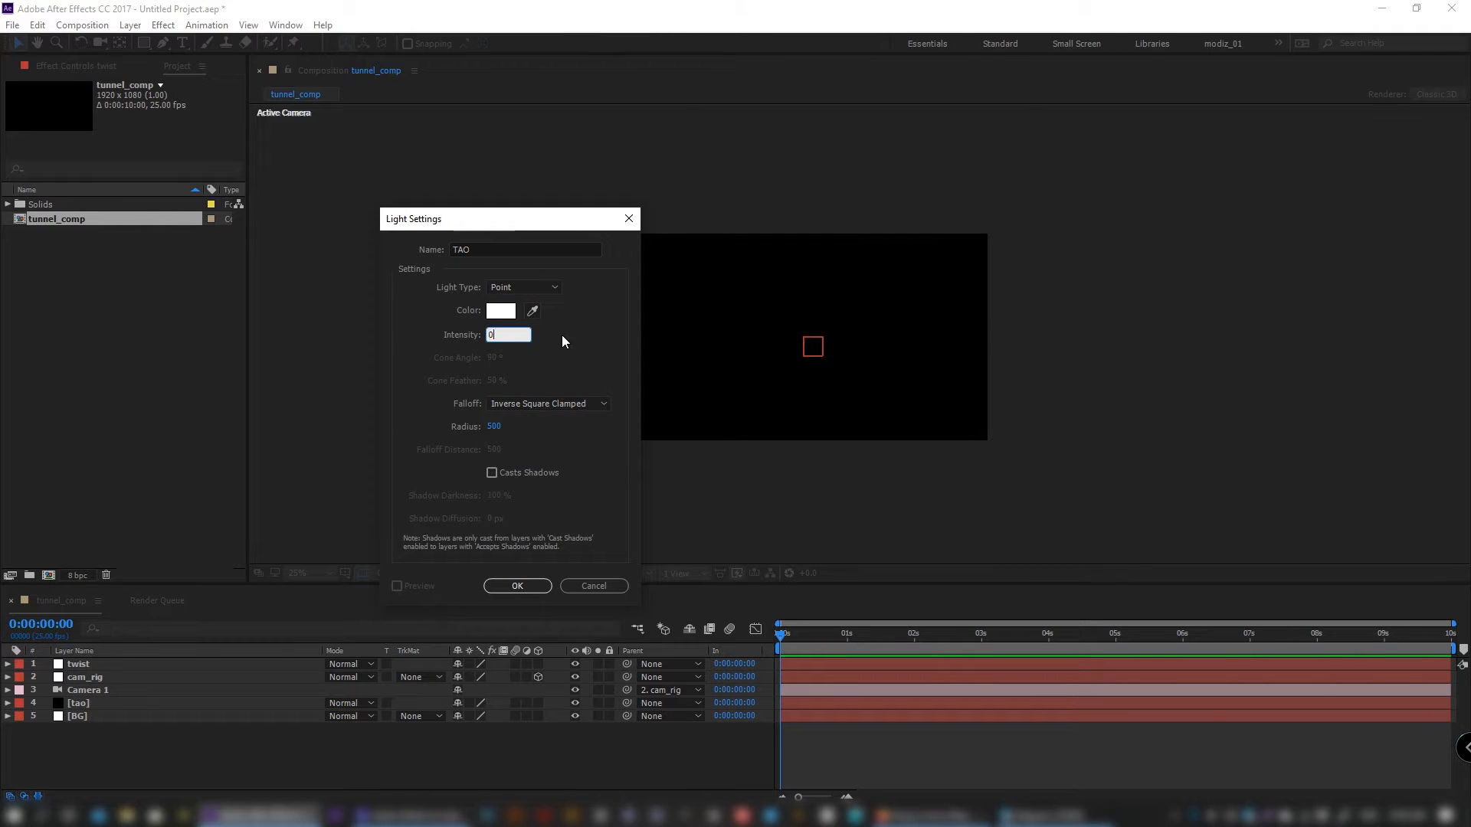
click(513, 586)
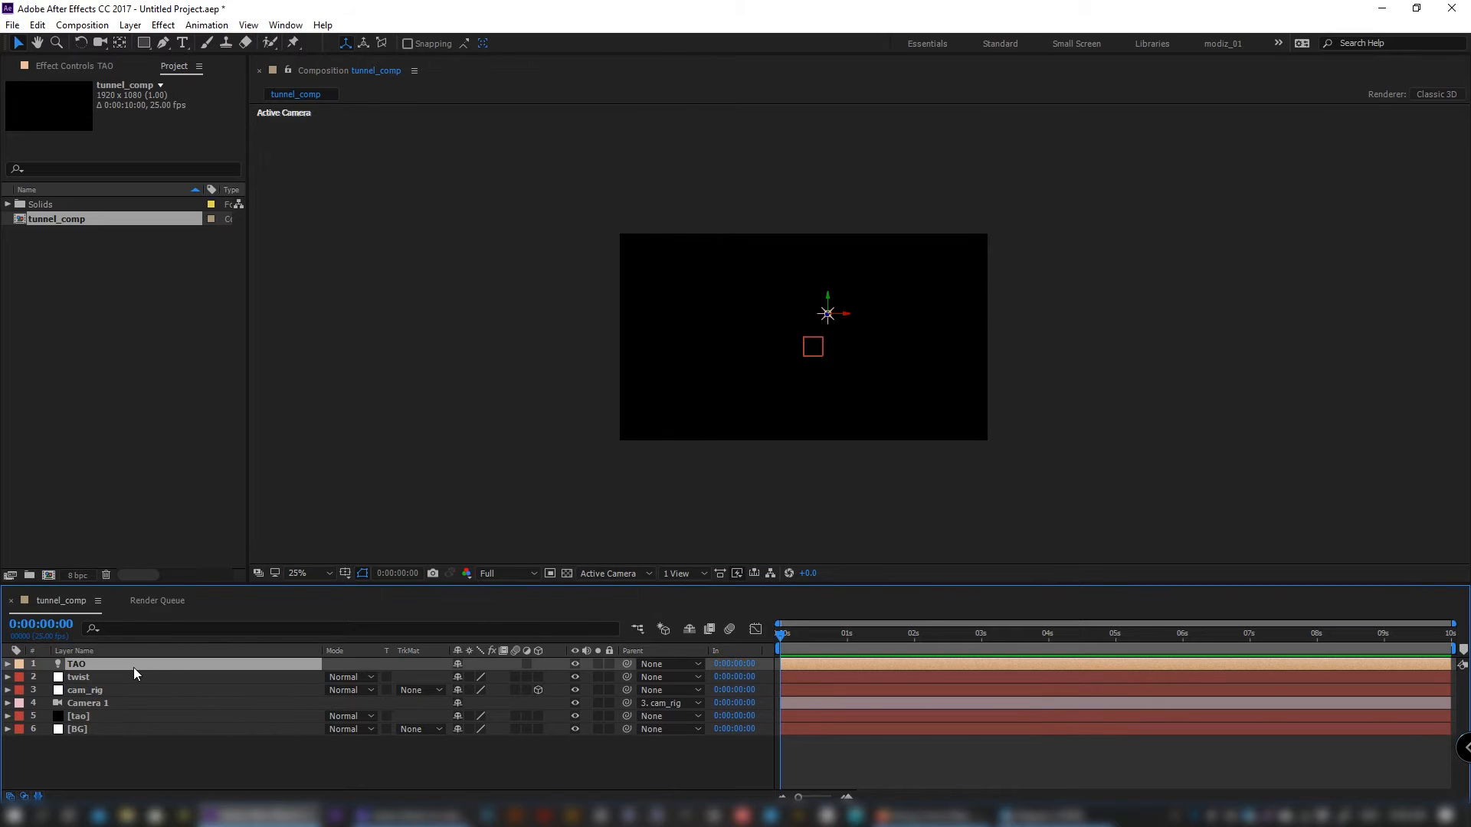
- Parent the TAO light to the twist null and set the light's X position to 100
drag(538, 671, 502, 680)
key(p)
click(465, 678)
text(100)
key(Return)
- Duplicate the TAO light and set the copy's X position to 200
click(151, 663)
key(ctrl+d)
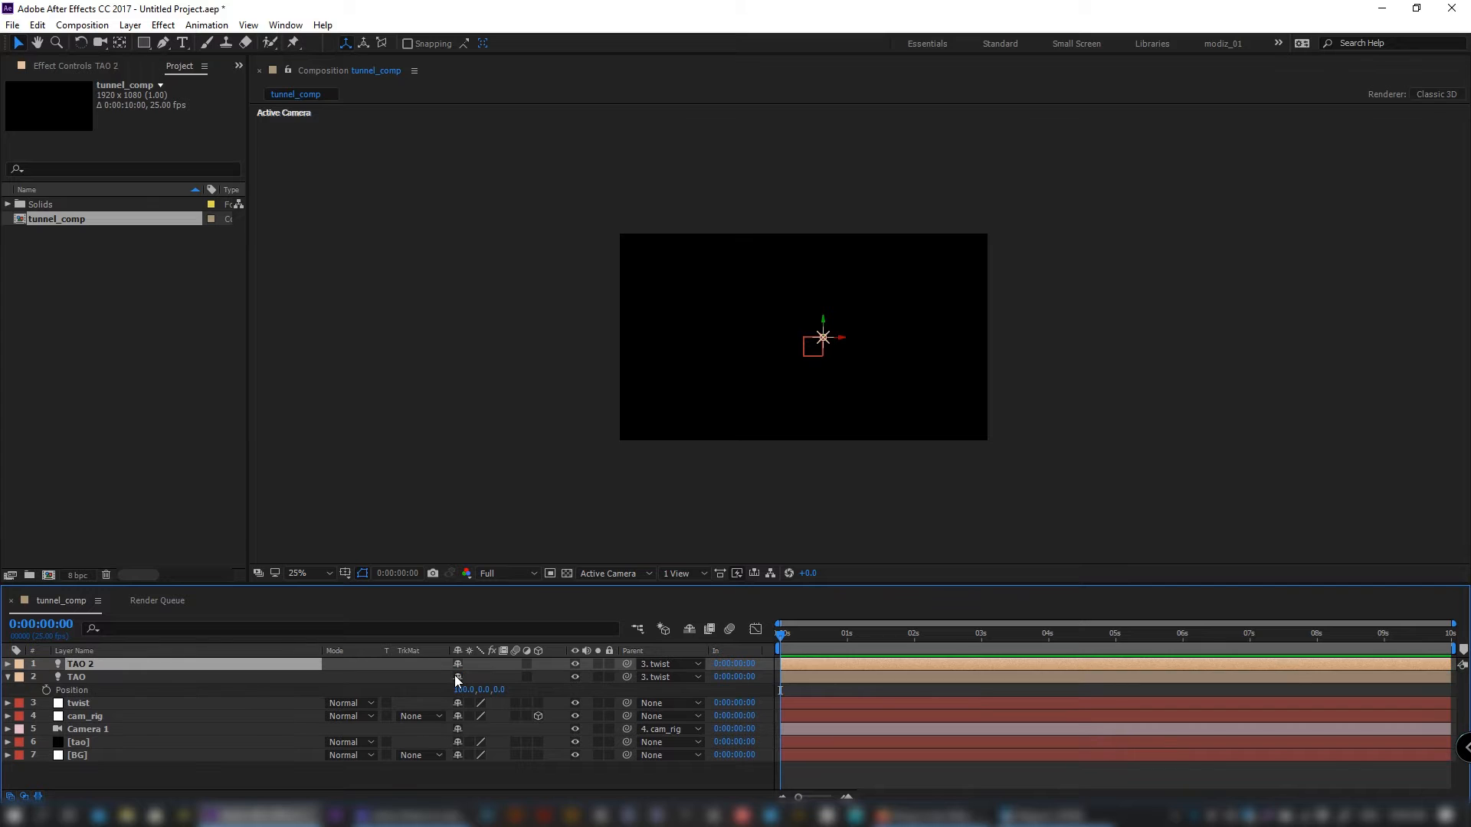
click(464, 677)
text(200)
key(Return)
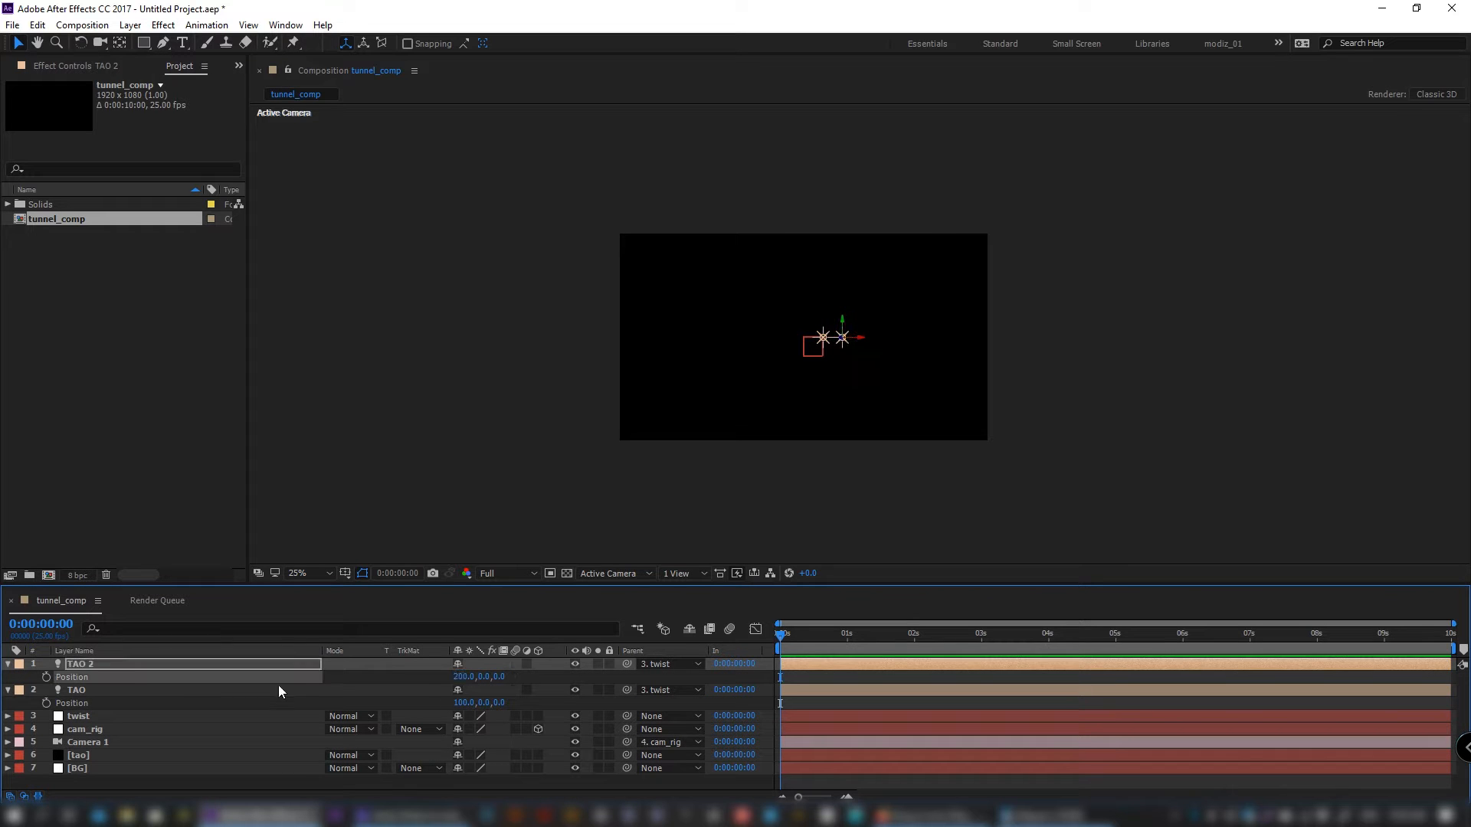
- Duplicate the TAO 2 light and set the copy's X position to -100
click(122, 668)
key(ctrl+d)
click(464, 677)
text(-100)
key(Return)
- Duplicate the TAO 3 light, set the copy's X position to -200, and collapse the lights' properties
click(202, 665)
key(ctrl+d)
click(465, 677)
text(-200)
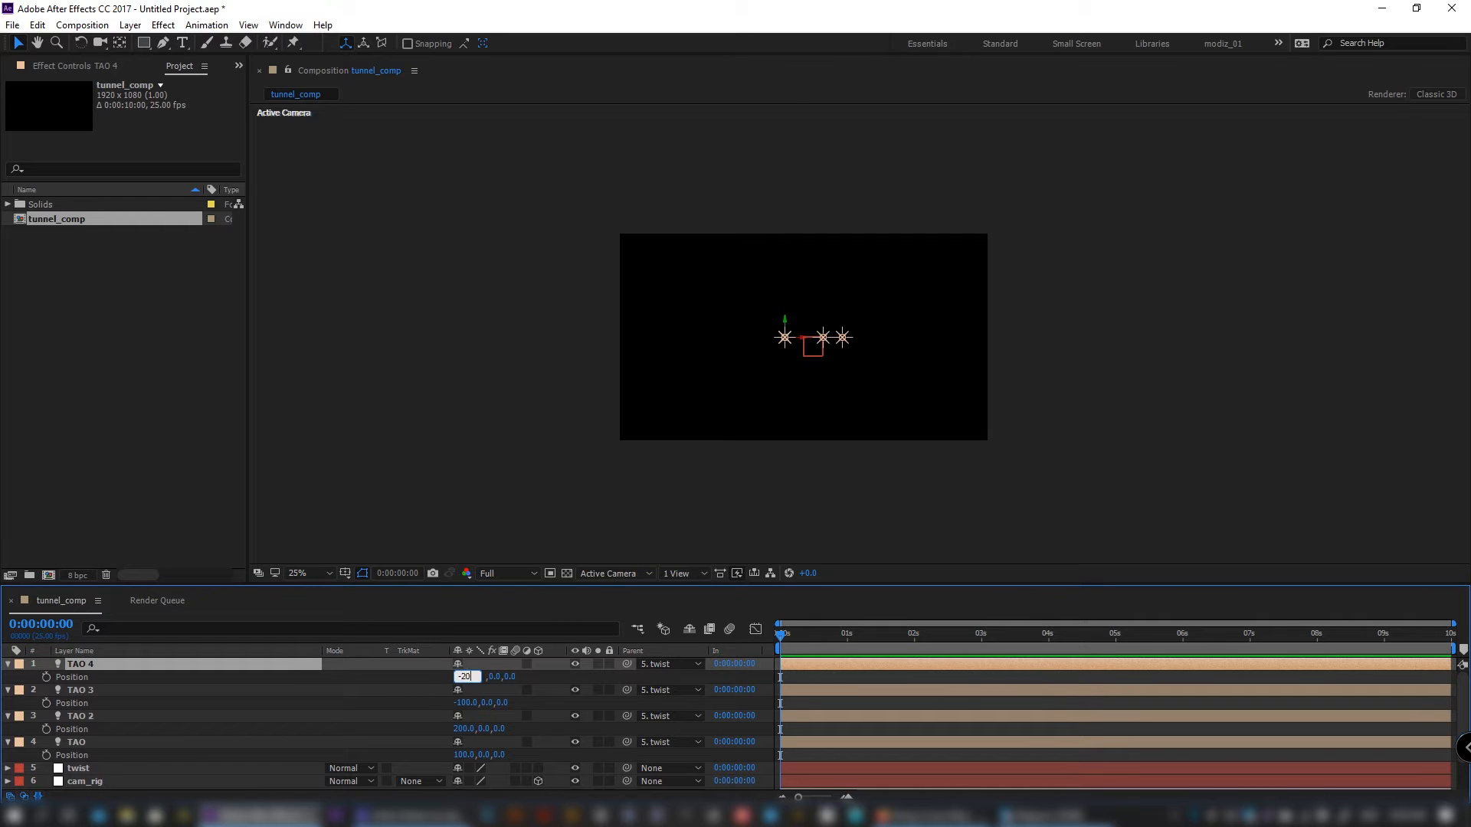
key(Return)
click(547, 678)
key(u)
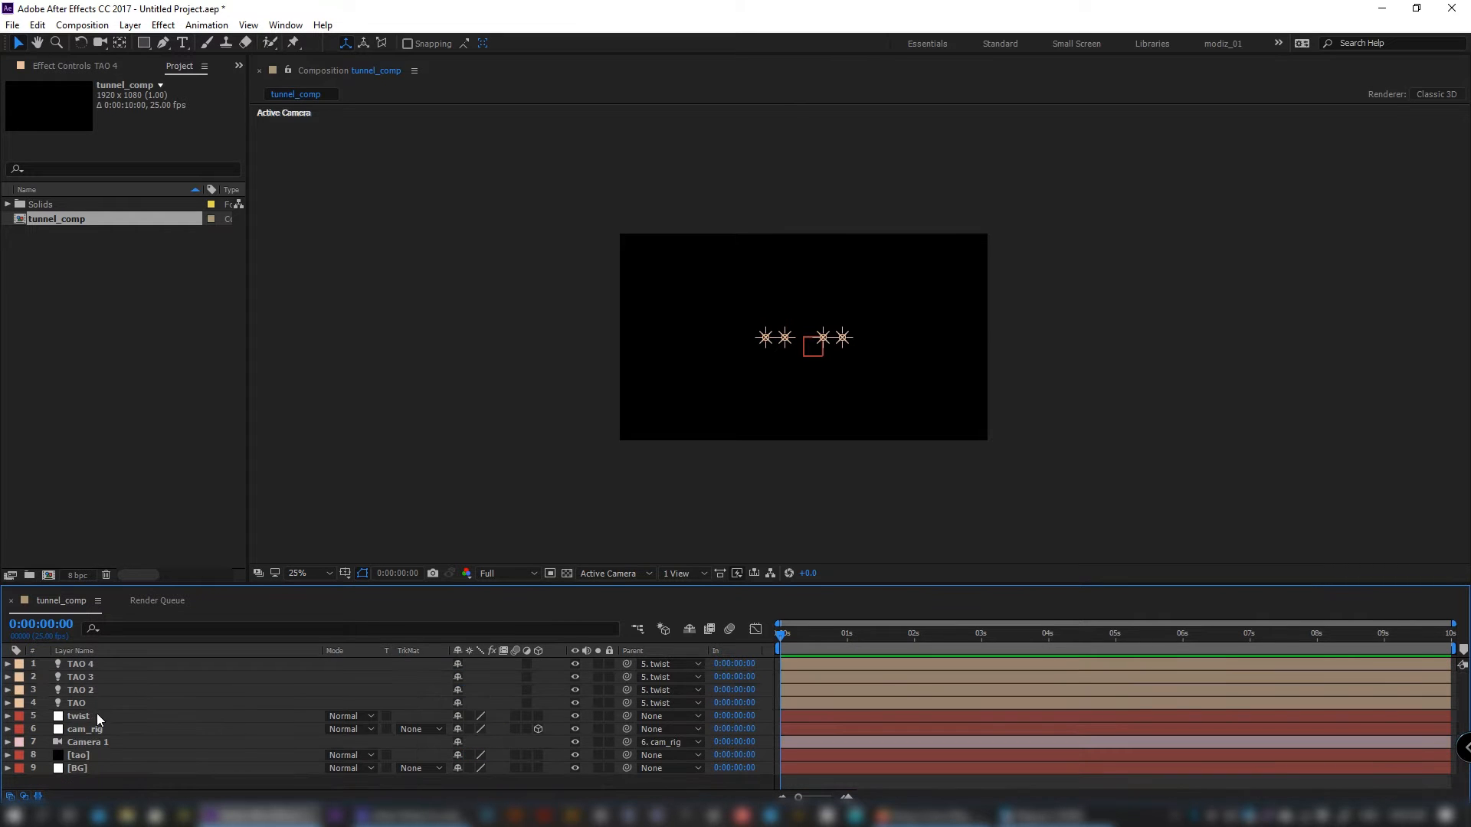
- Make the twist null a 3D layer and start keyframing its Position and Y Rotation at 0:00:00:00
click(94, 716)
key(p)
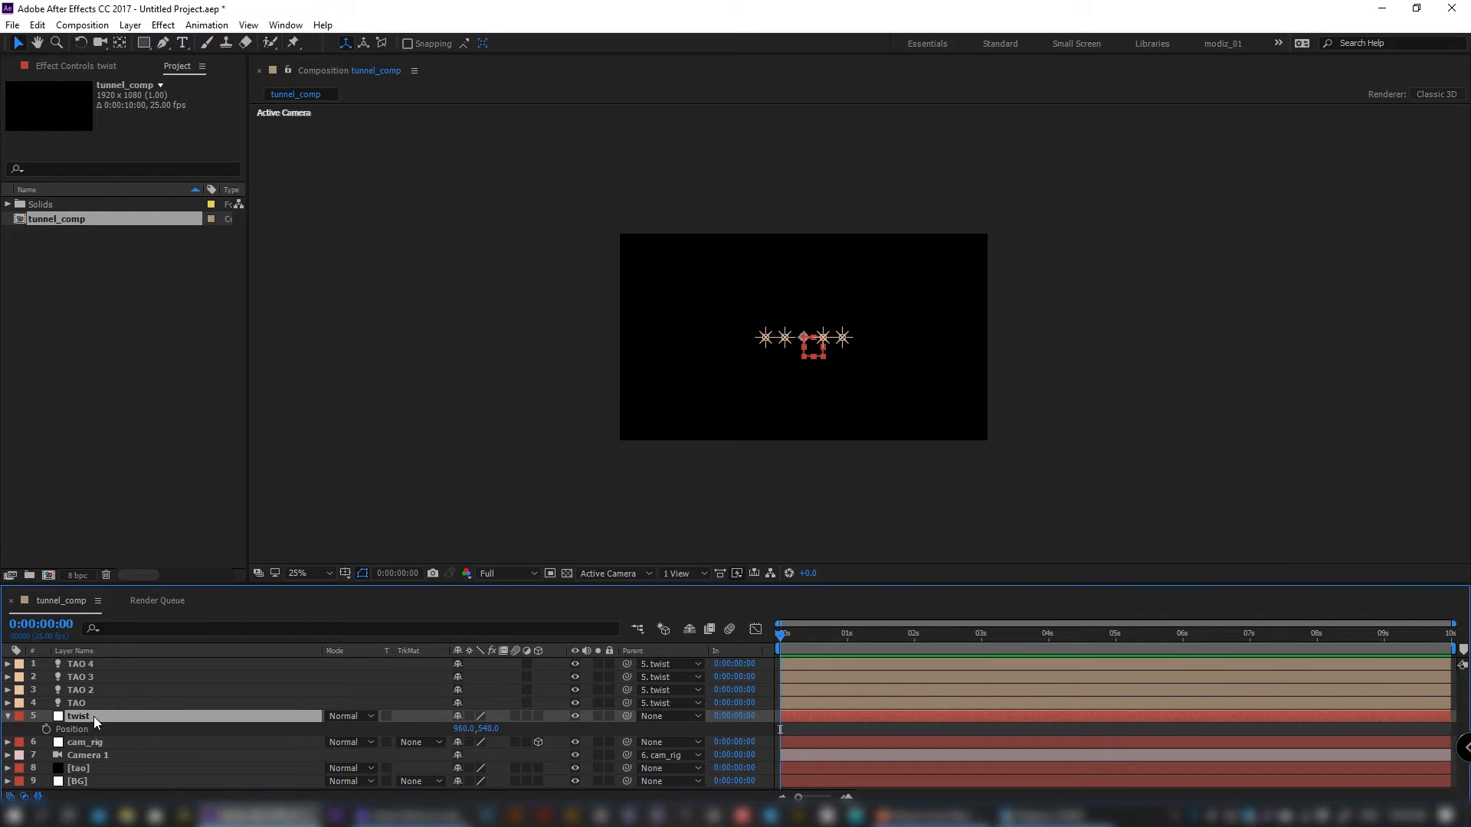
click(538, 715)
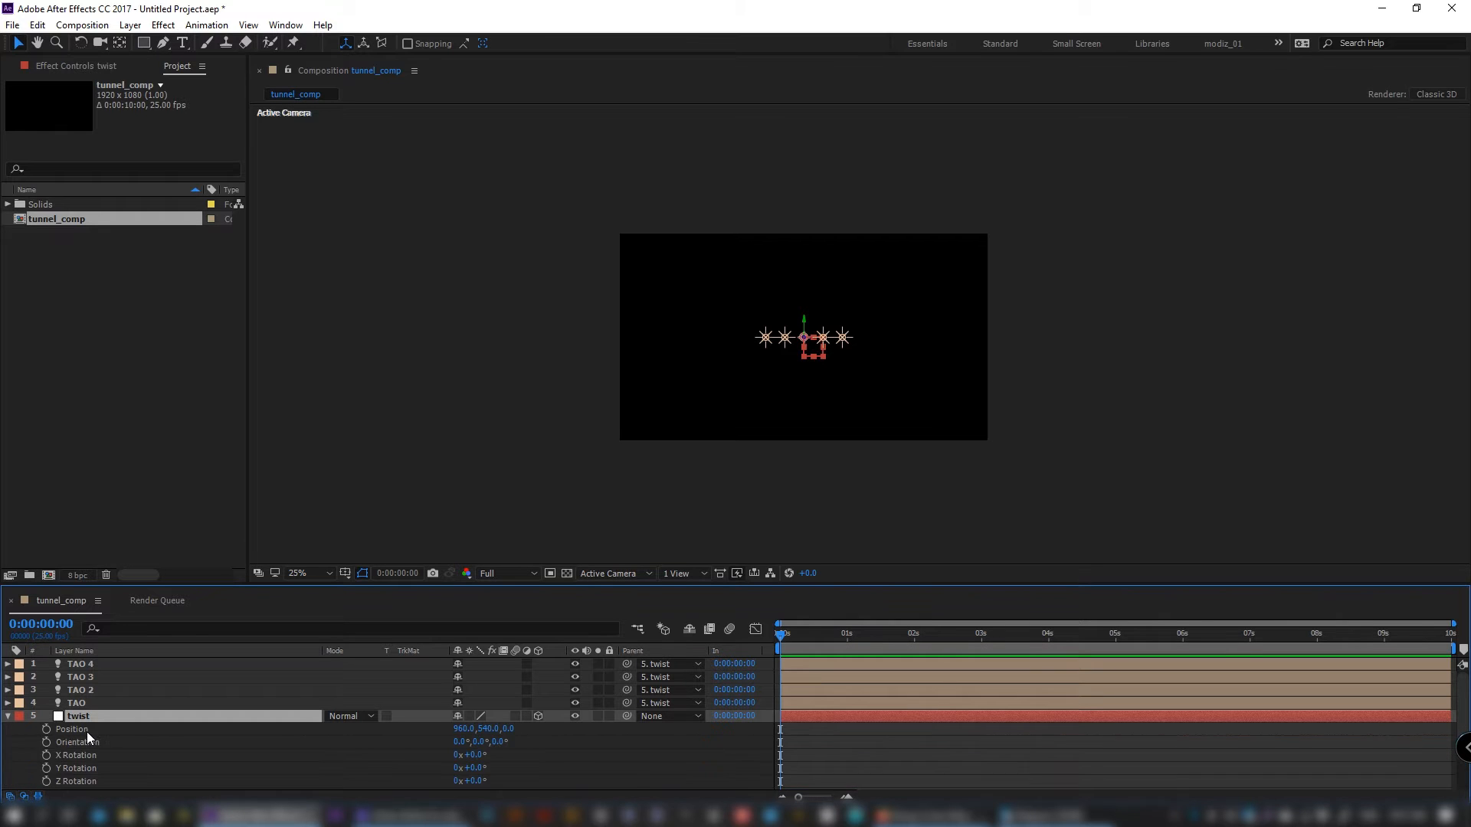
scroll(86, 733, down, 1)
click(47, 691)
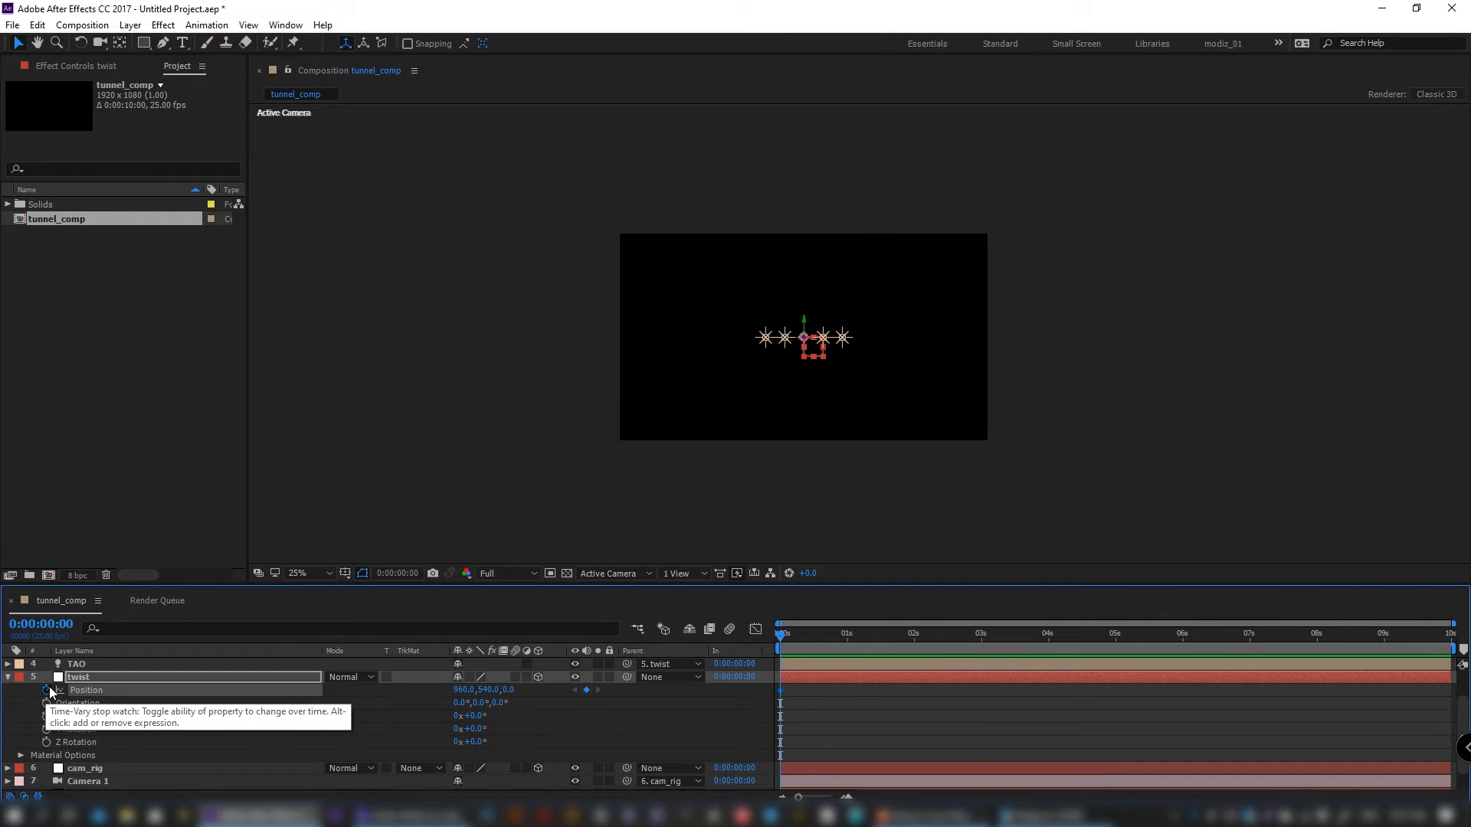
click(47, 728)
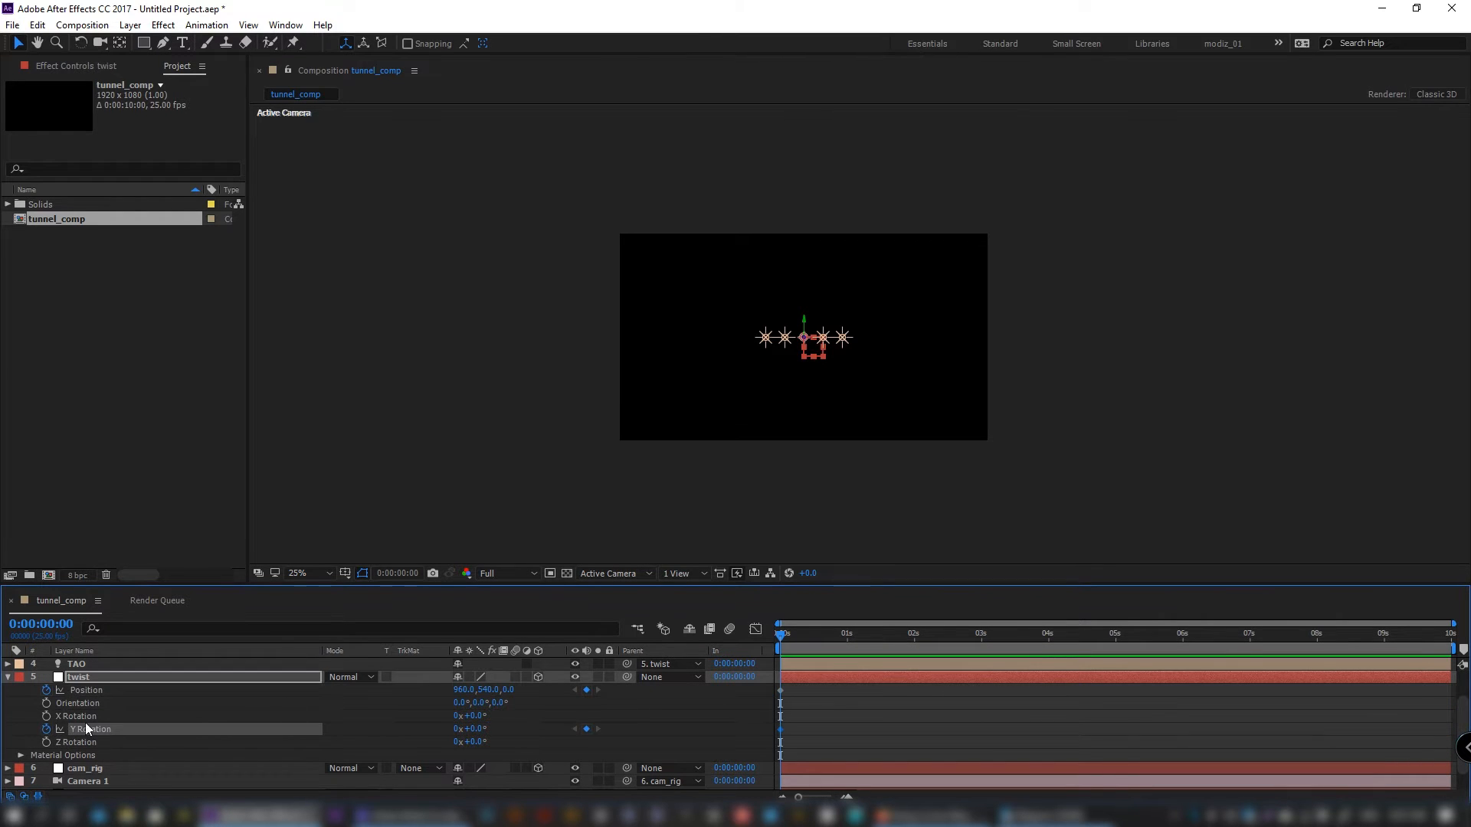
- Set the twist null's starting Y position to 1080
click(492, 689)
text(-1080)
drag(487, 690, 470, 689)
key(BackSpace)
key(Return)
click(689, 703)
click(140, 689)
click(238, 681)
- Keyframe the twist null's Y position at -1080 at 0:00:09:24
drag(913, 634, 1450, 634)
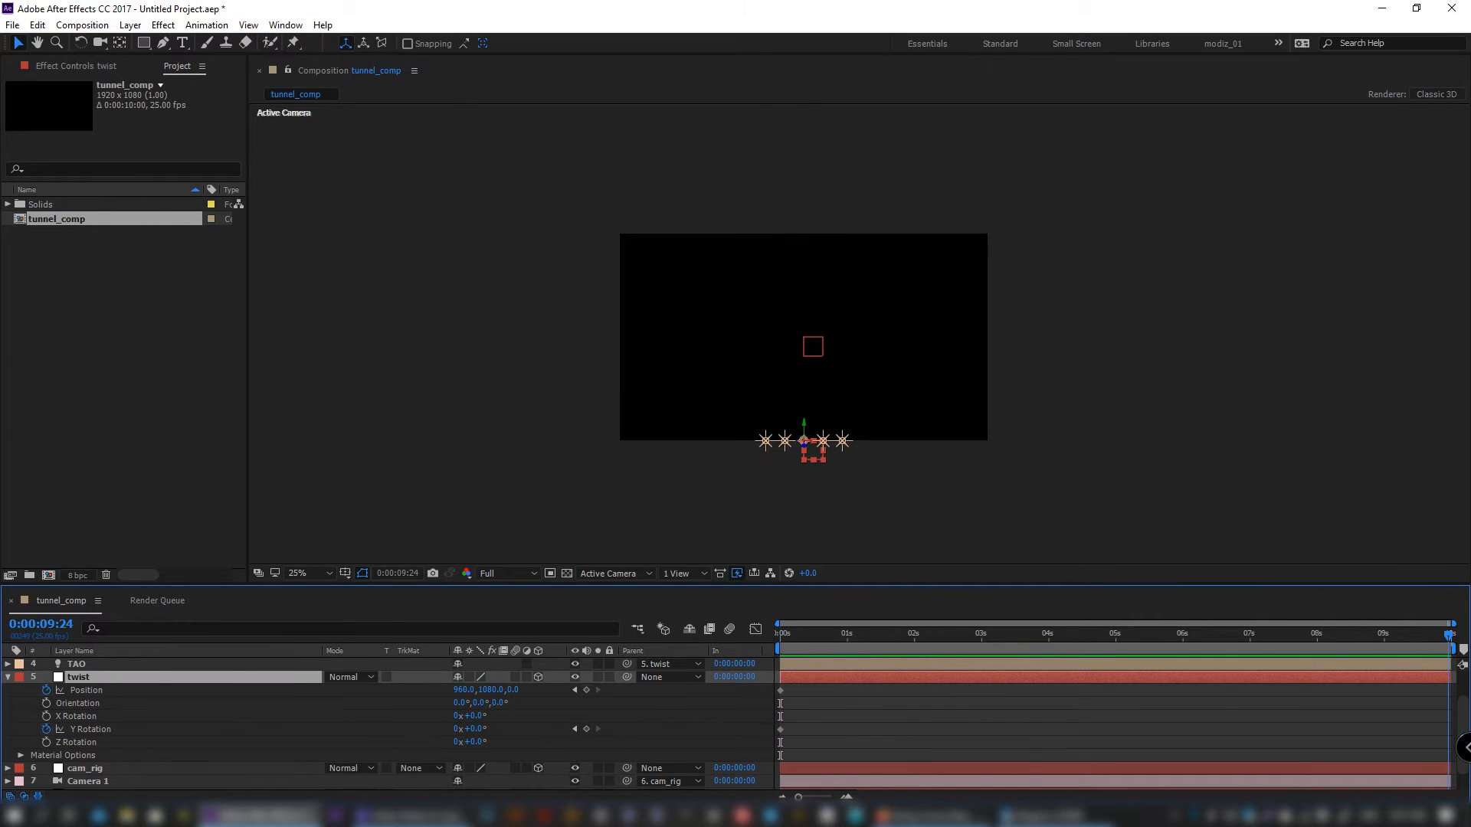
click(490, 689)
text(-1080)
key(Return)
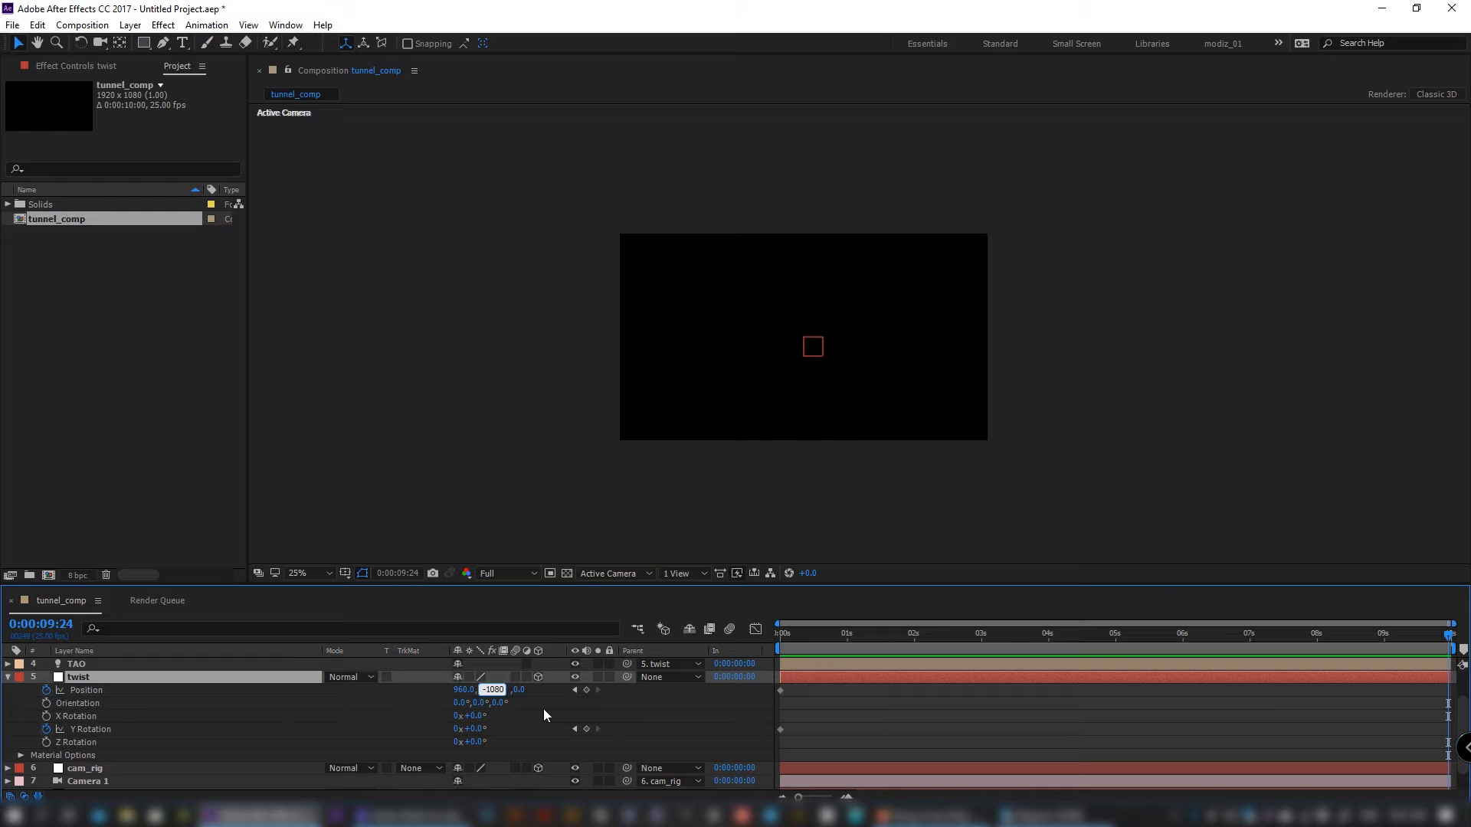
click(544, 716)
- Keyframe the twist null's Y Rotation at 2x+180° at 0:00:09:24
key(Home)
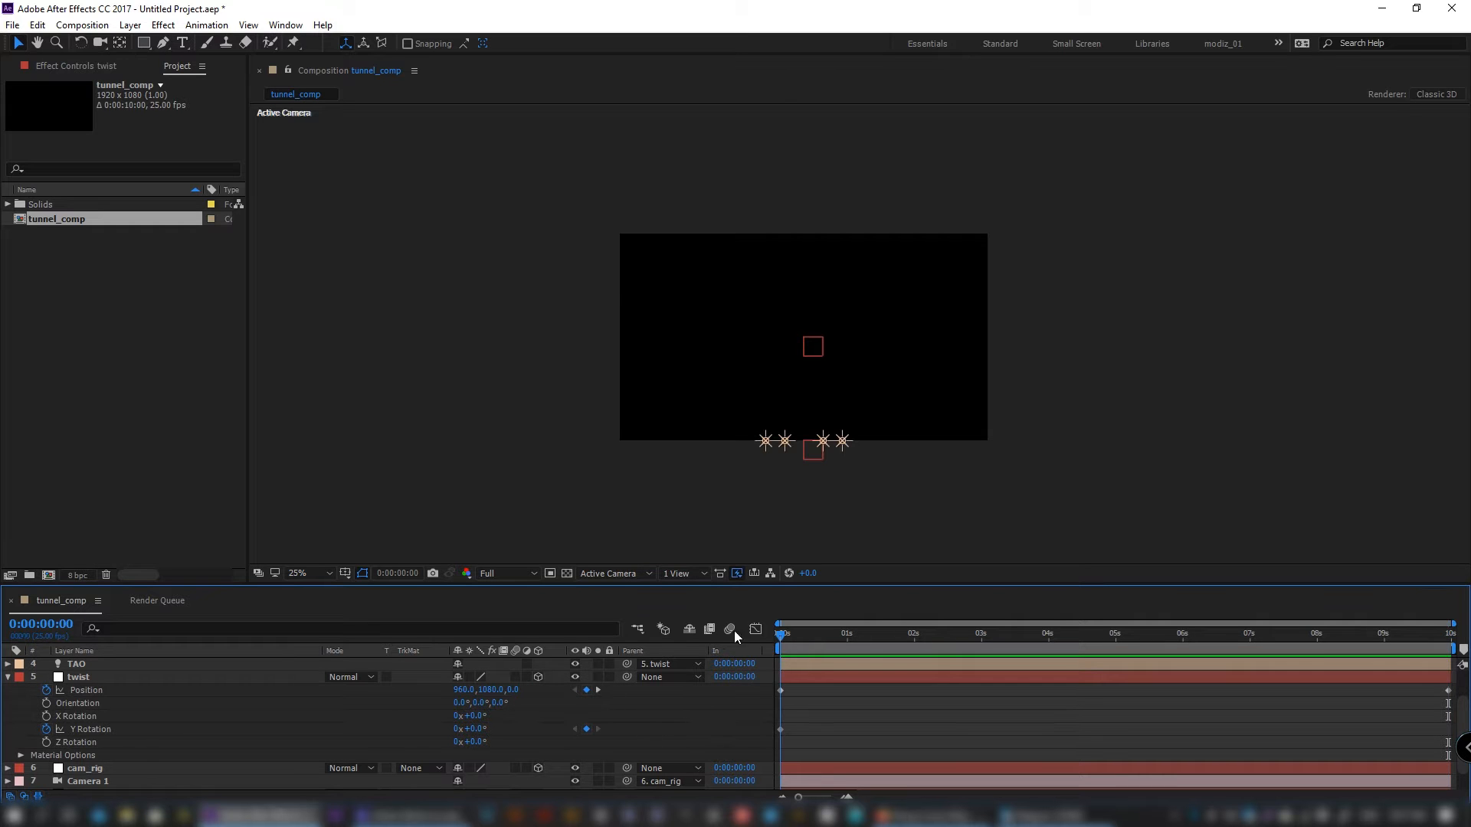
click(157, 730)
drag(1295, 635, 1451, 634)
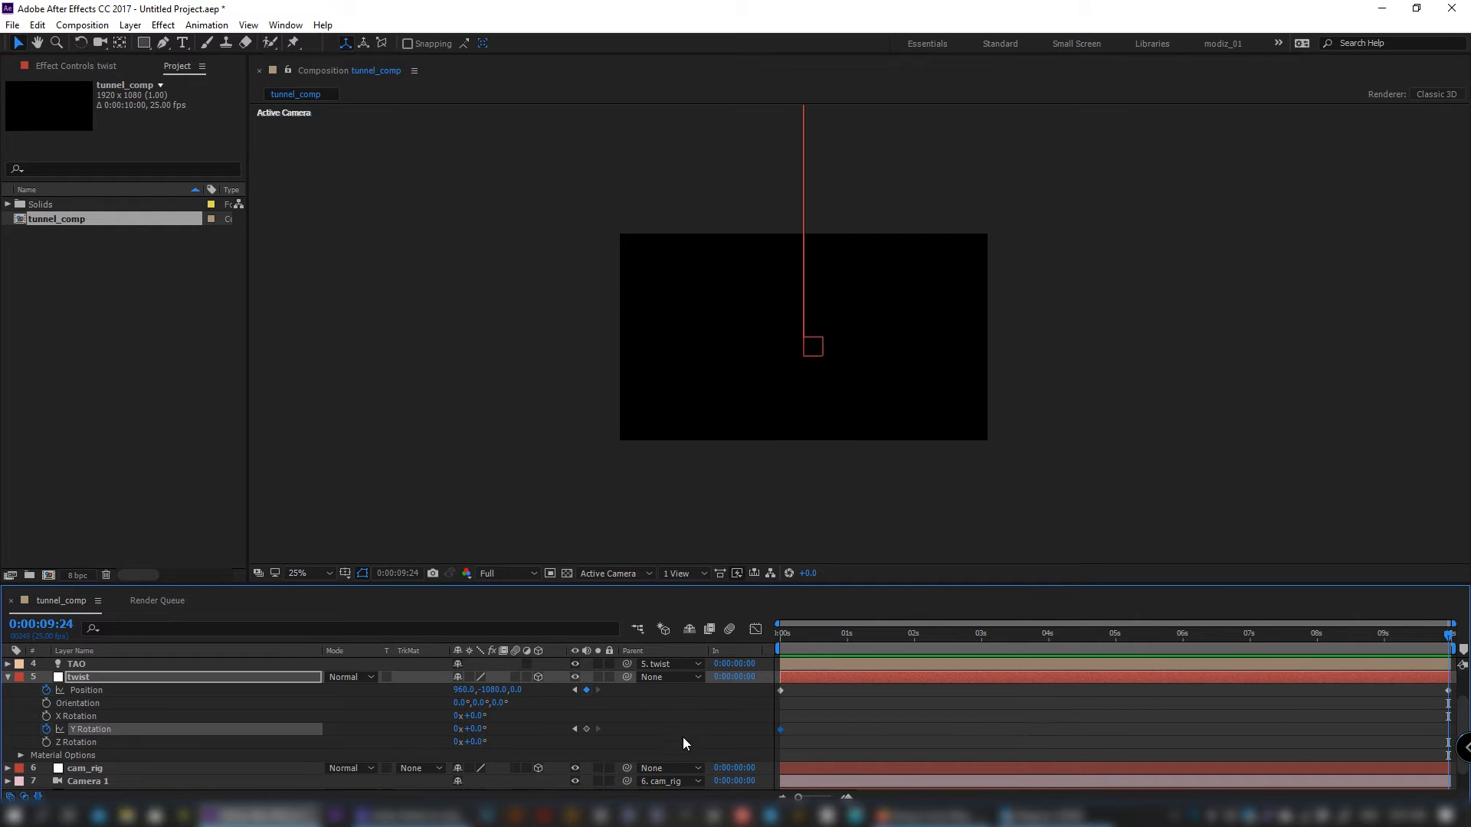
click(482, 736)
click(458, 732)
text(2)
click(507, 733)
click(478, 734)
click(484, 732)
text(180)
click(1235, 699)
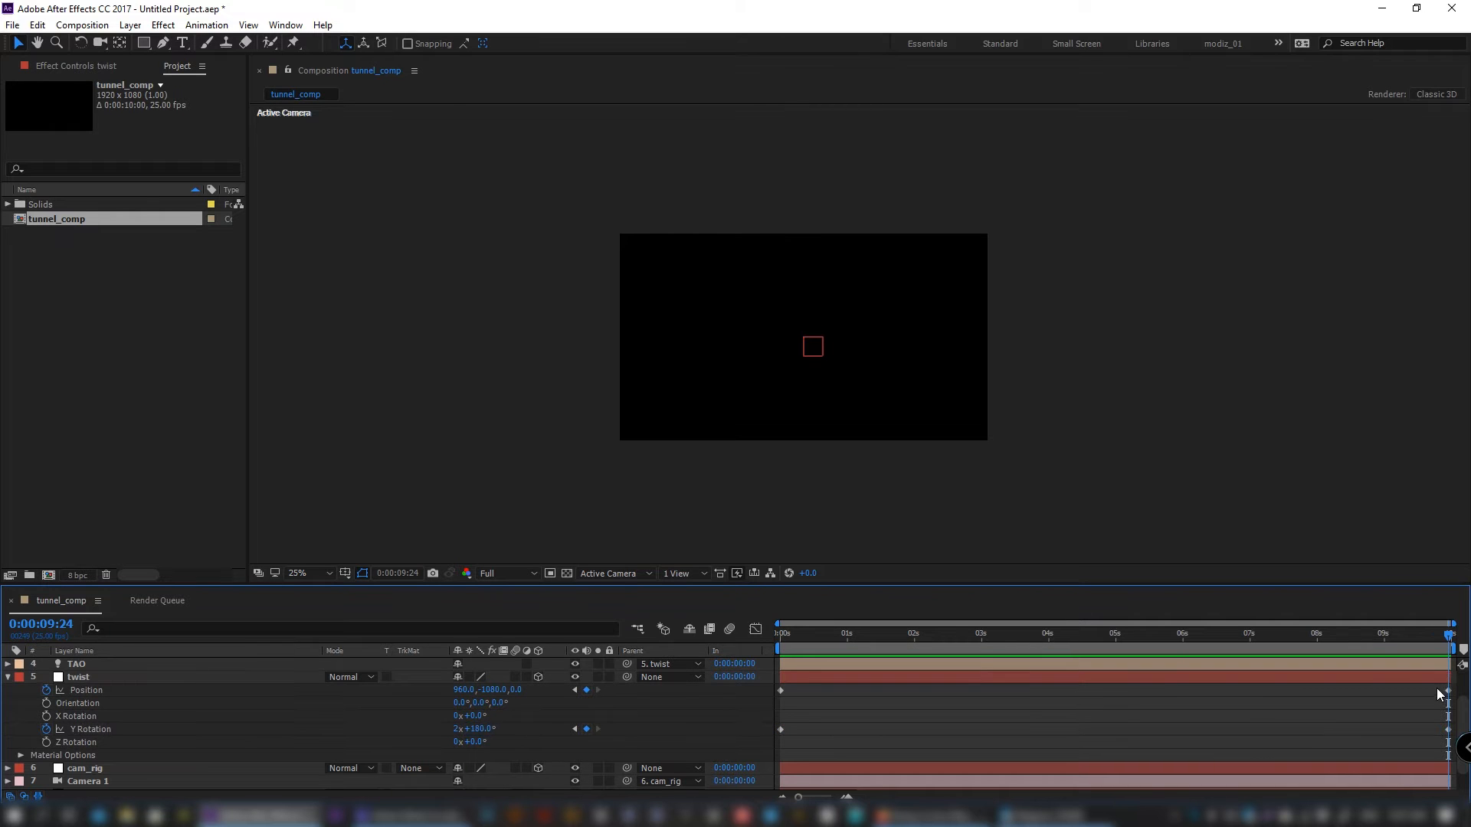
- Shift the twist null's last Position and Y Rotation keyframes to the 10-second mark and return to the first frame
drag(1437, 689, 1454, 747)
mouse_move(775, 633)
mouse_down()
mouse_move(877, 629)
mouse_move(755, 642)
mouse_up()
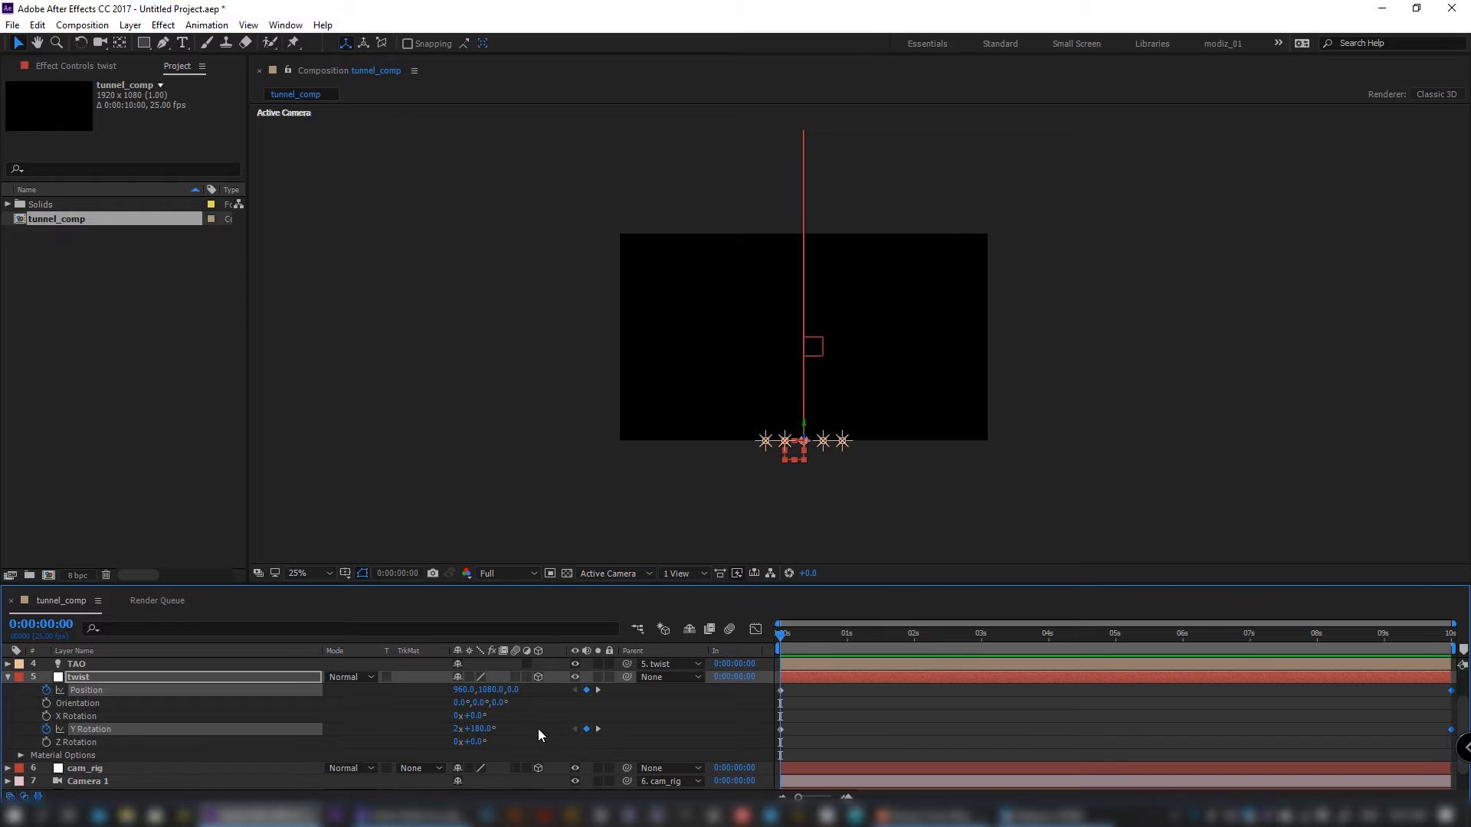
click(654, 706)
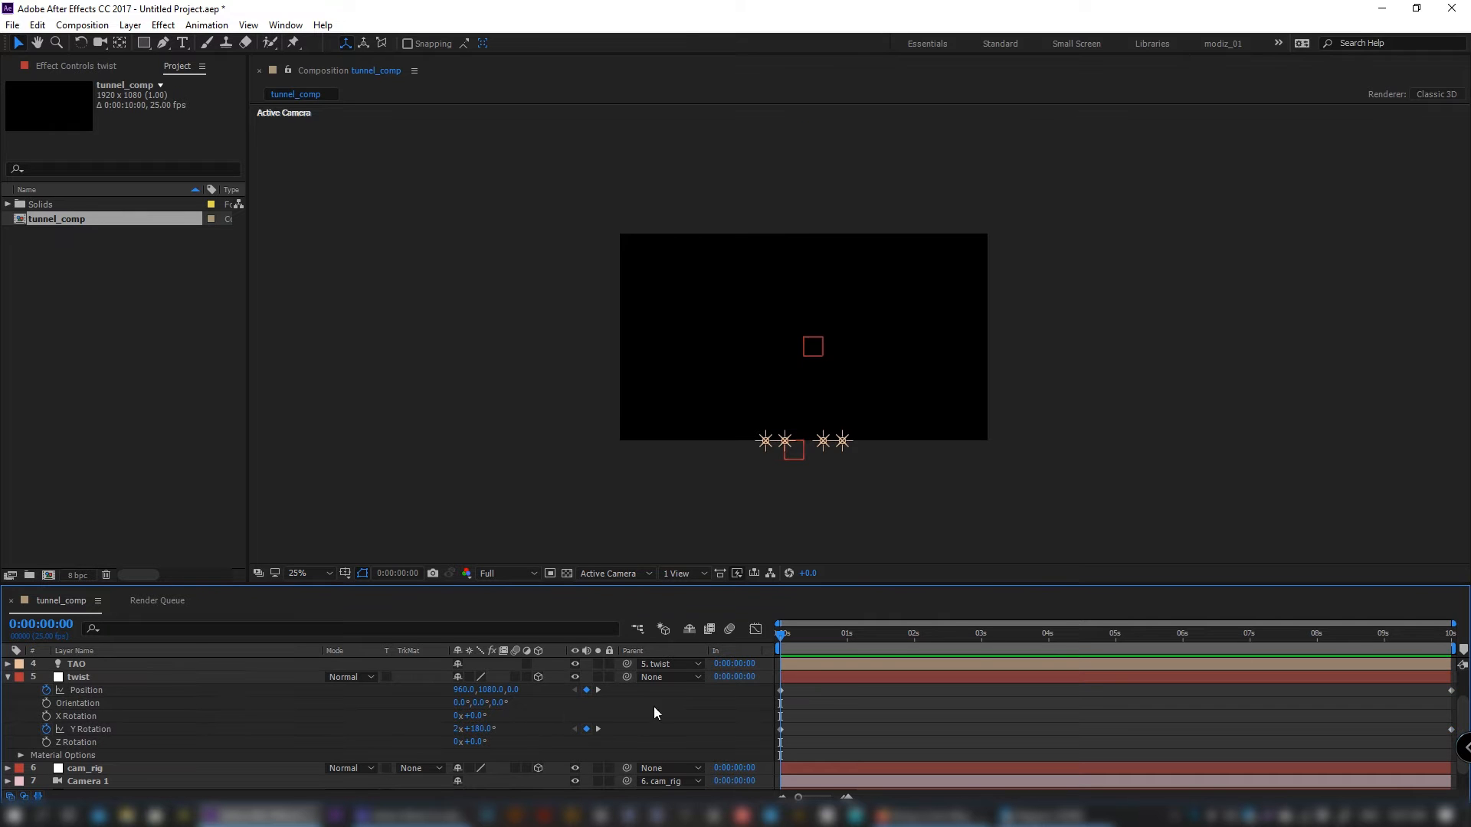
- Set the twist null's Y Rotation at 0:00:00:00 to 0x+0°, preview the motion, and collapse its properties
click(456, 729)
text(0)
key(Return)
click(476, 730)
text(0)
key(Return)
drag(780, 633, 802, 635)
key(space)
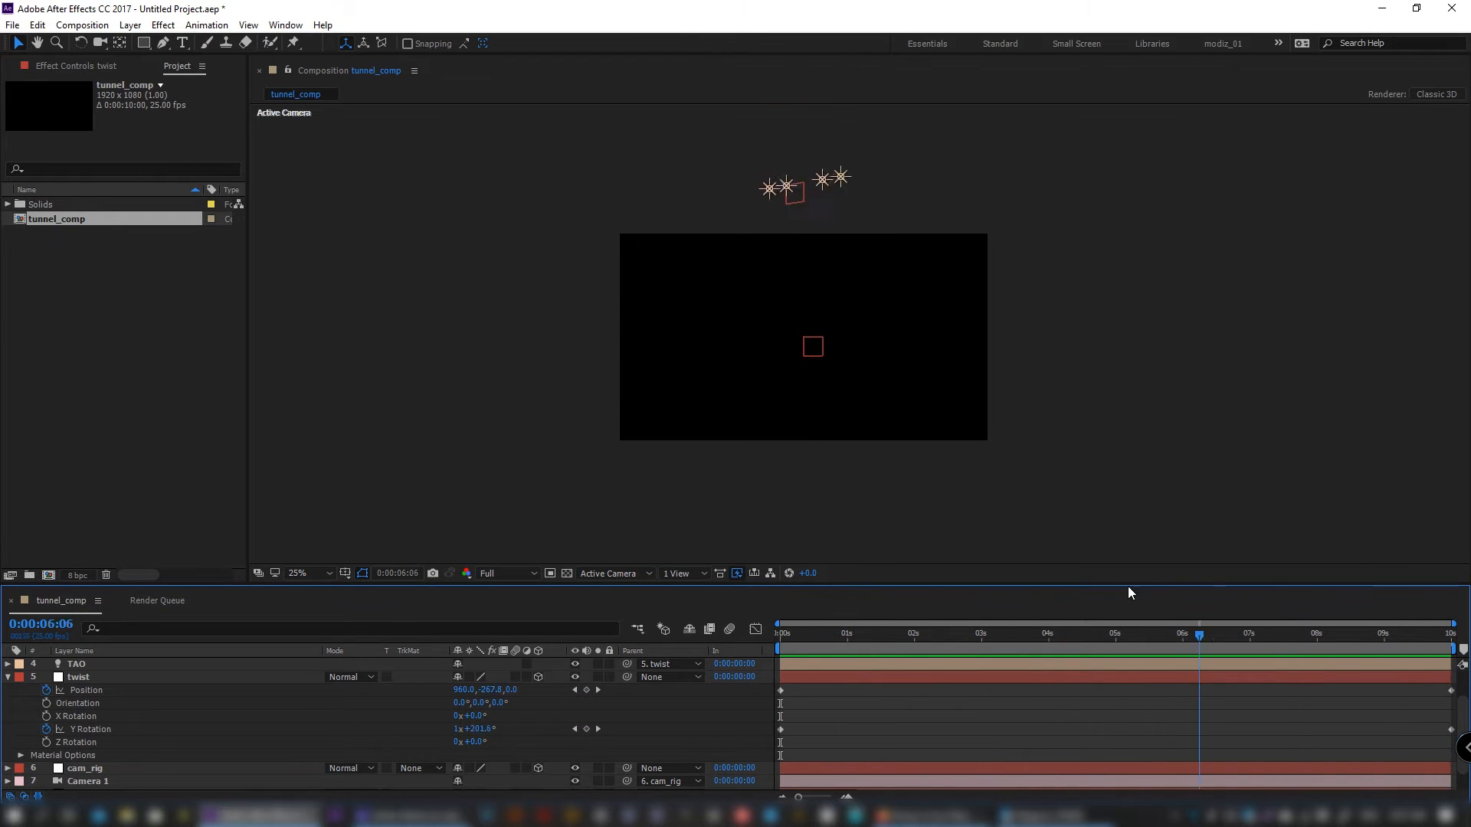
click(8, 678)
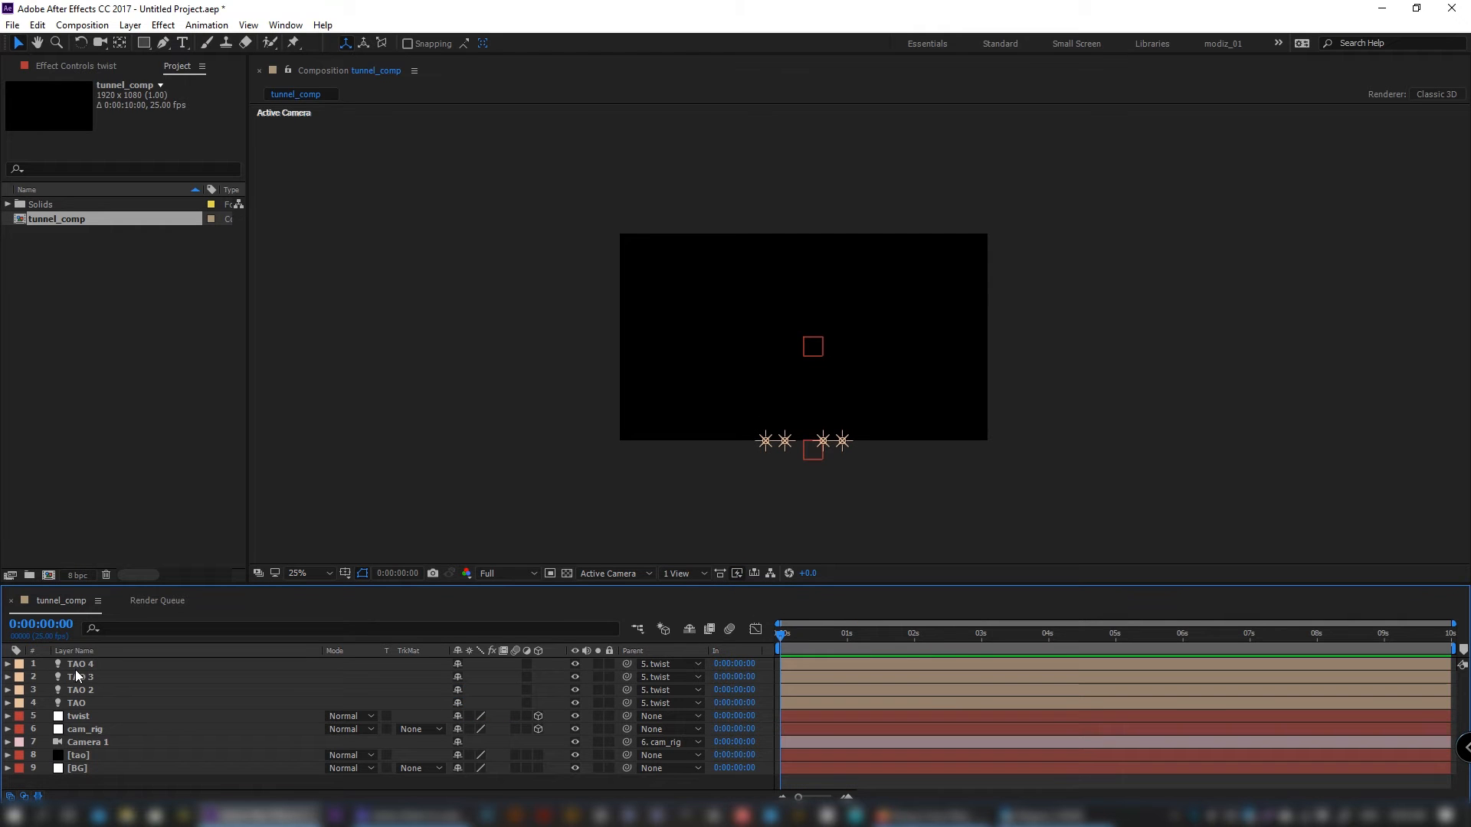
- Apply the Tao effect to the tao solid and inspect the generated geometry at 50% zoom
click(87, 757)
click(101, 67)
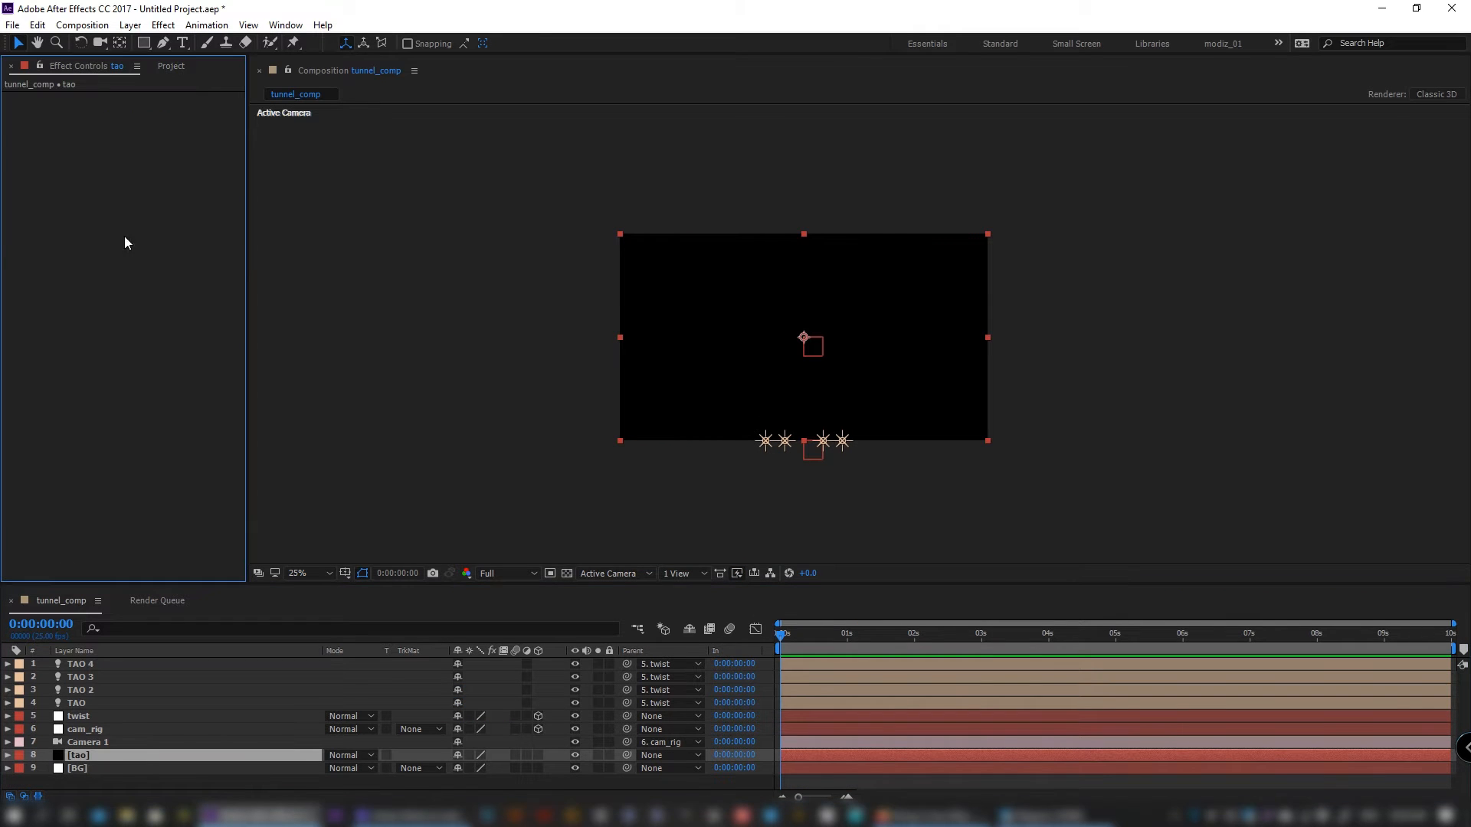
key(ctrl+space)
text(tao)
click(115, 320)
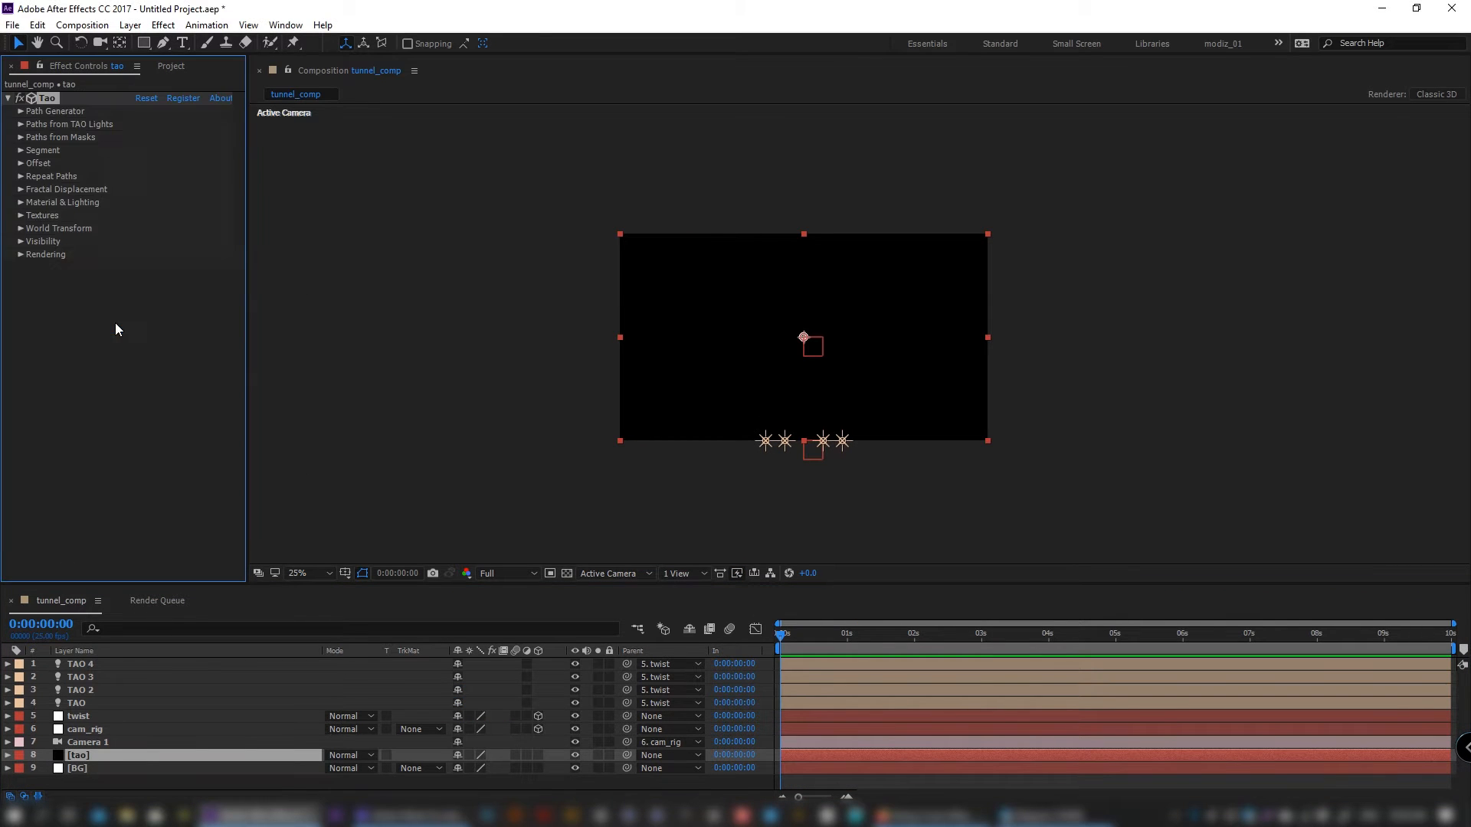
click(778, 638)
scroll(687, 271, up, 3)
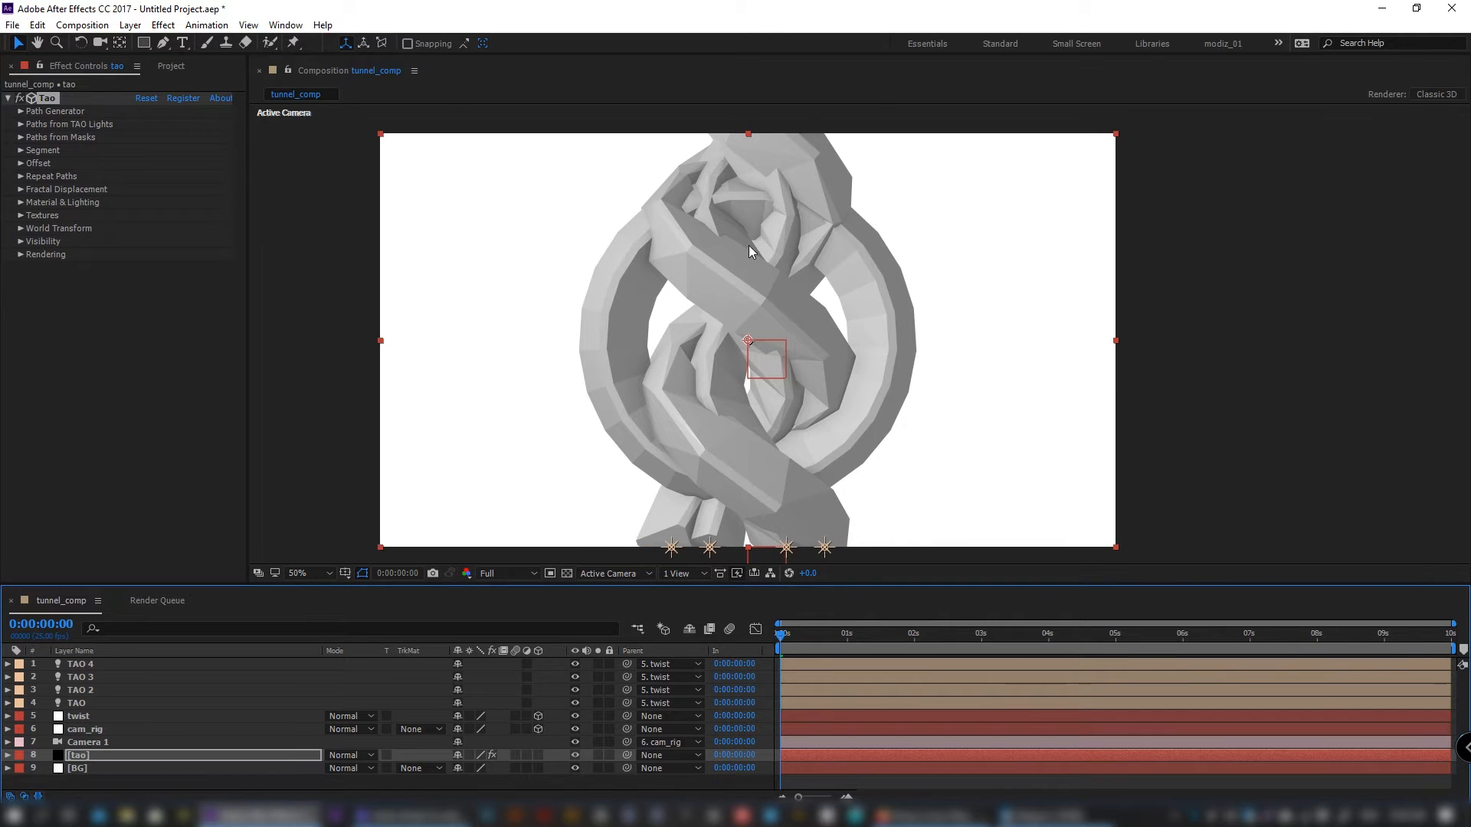
- Turn off Generate Path in the Tao effect and check the Paths from TAO Lights settings
double_click(37, 42)
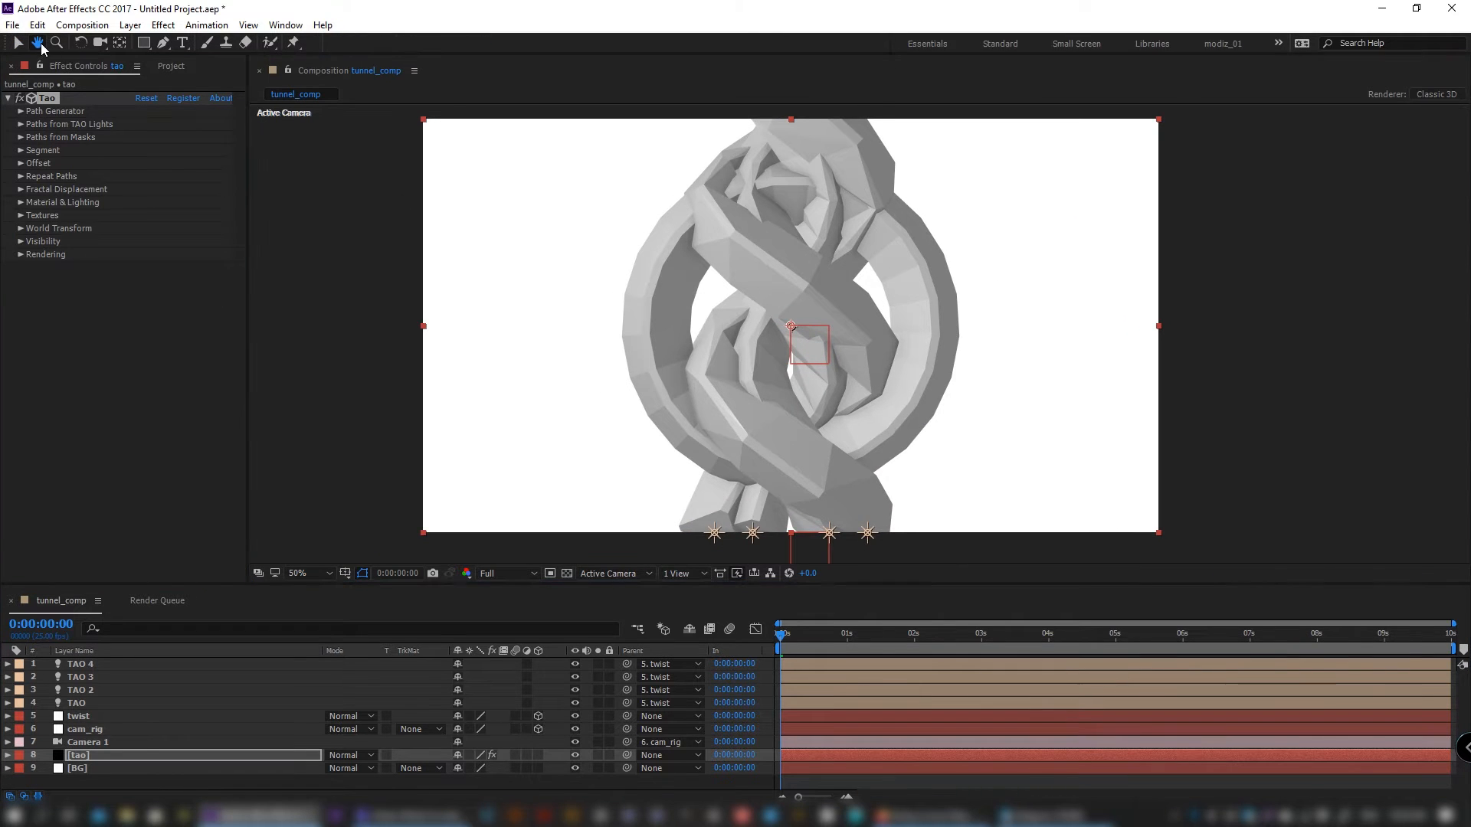
double_click(37, 42)
click(17, 42)
click(16, 115)
click(18, 112)
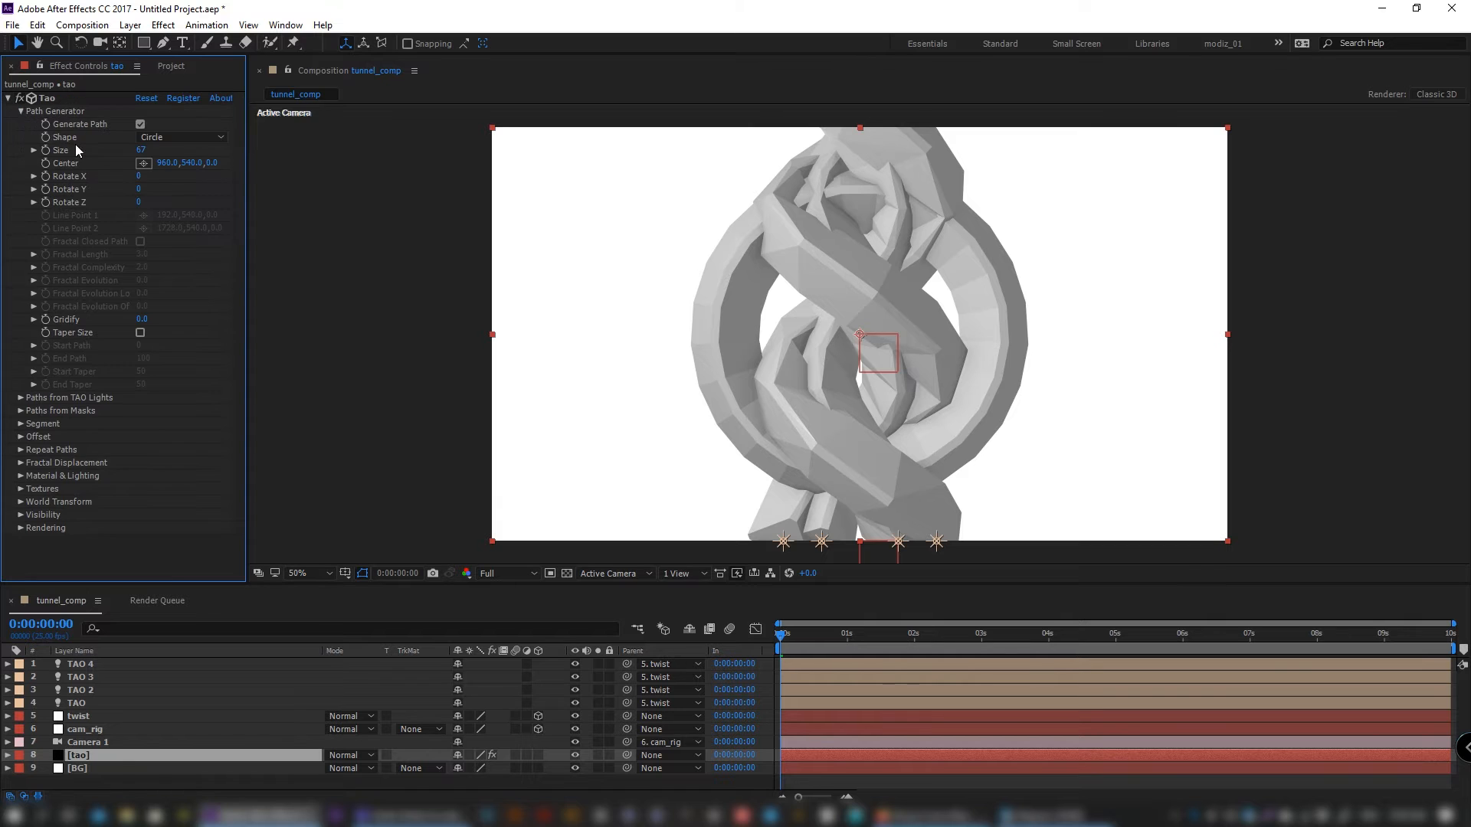
click(140, 124)
click(21, 114)
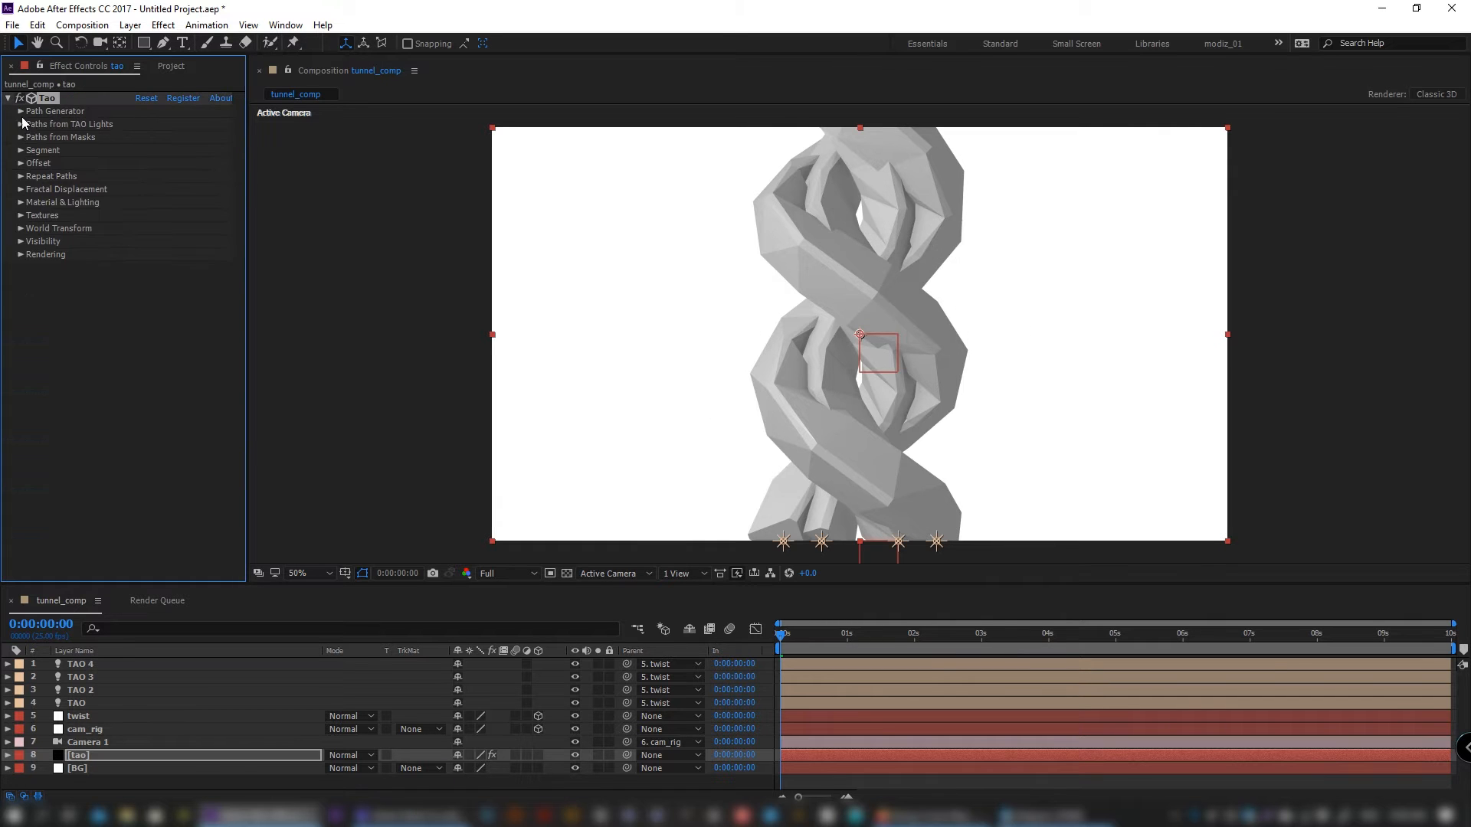
click(21, 125)
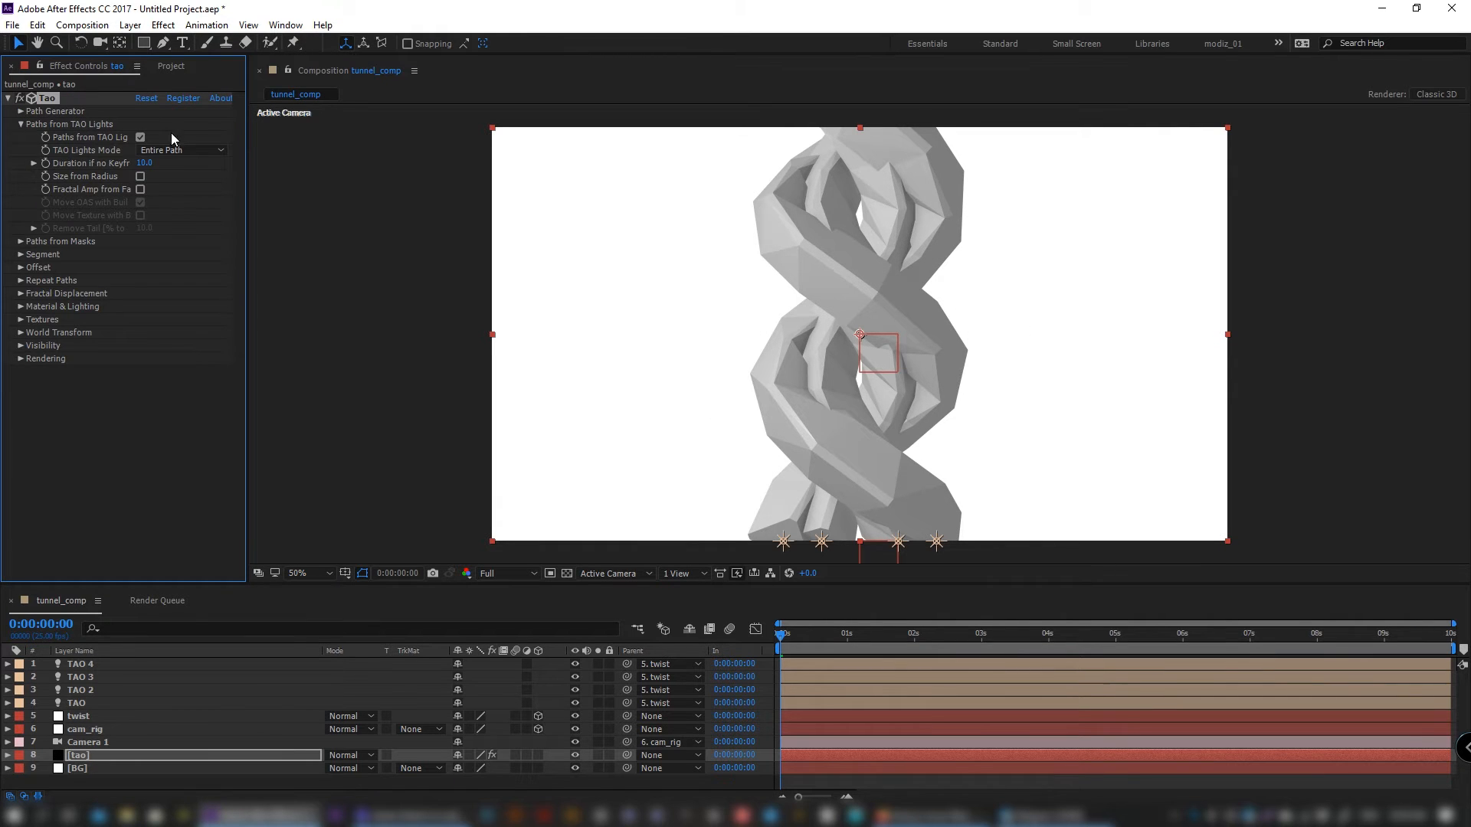
click(21, 125)
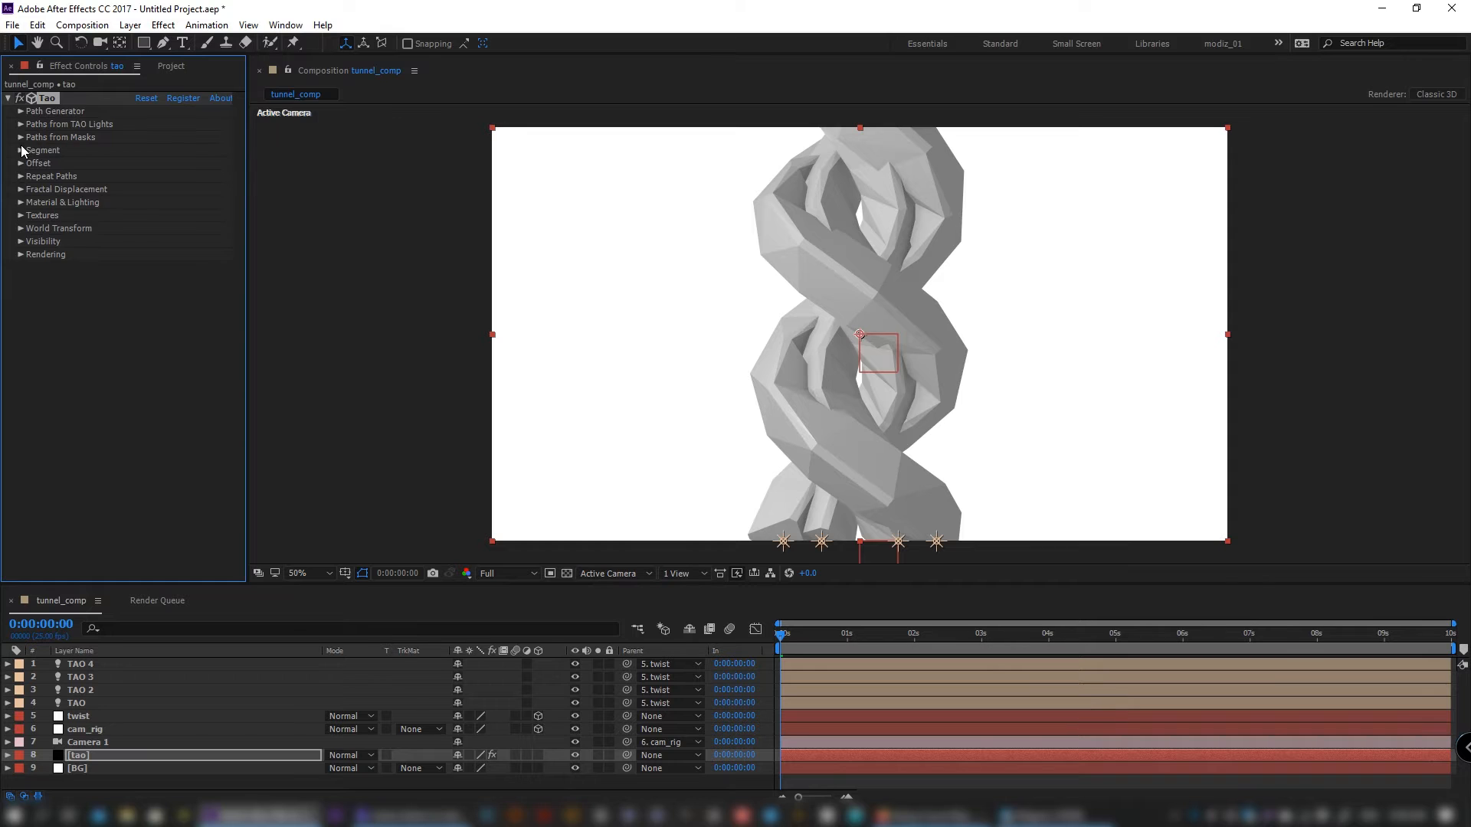
- Set the Tao effect's Segments to 200 and Sides to 64, with Break Sides off
click(22, 151)
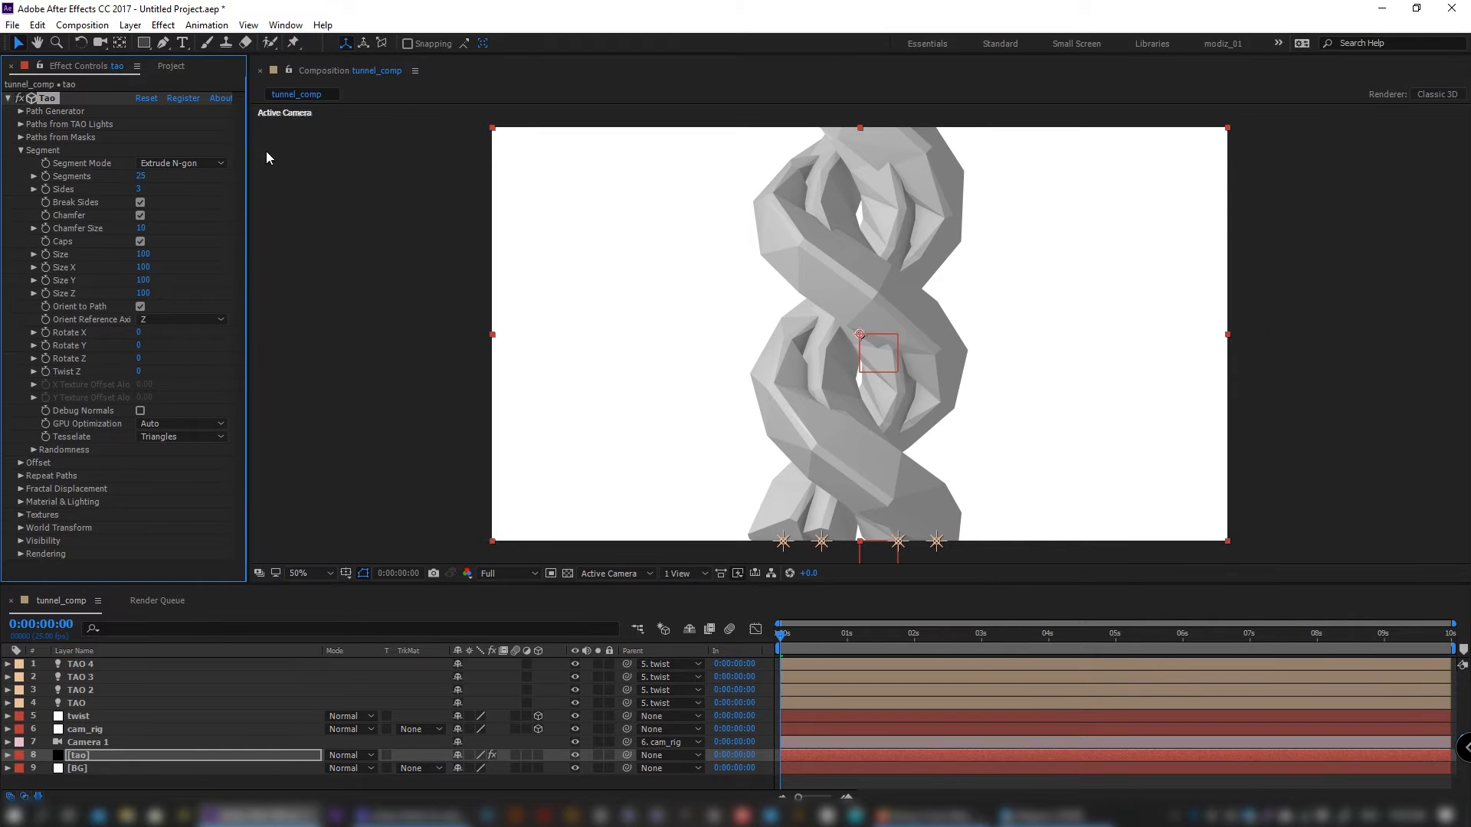
drag(247, 150, 302, 154)
click(168, 177)
text(20)
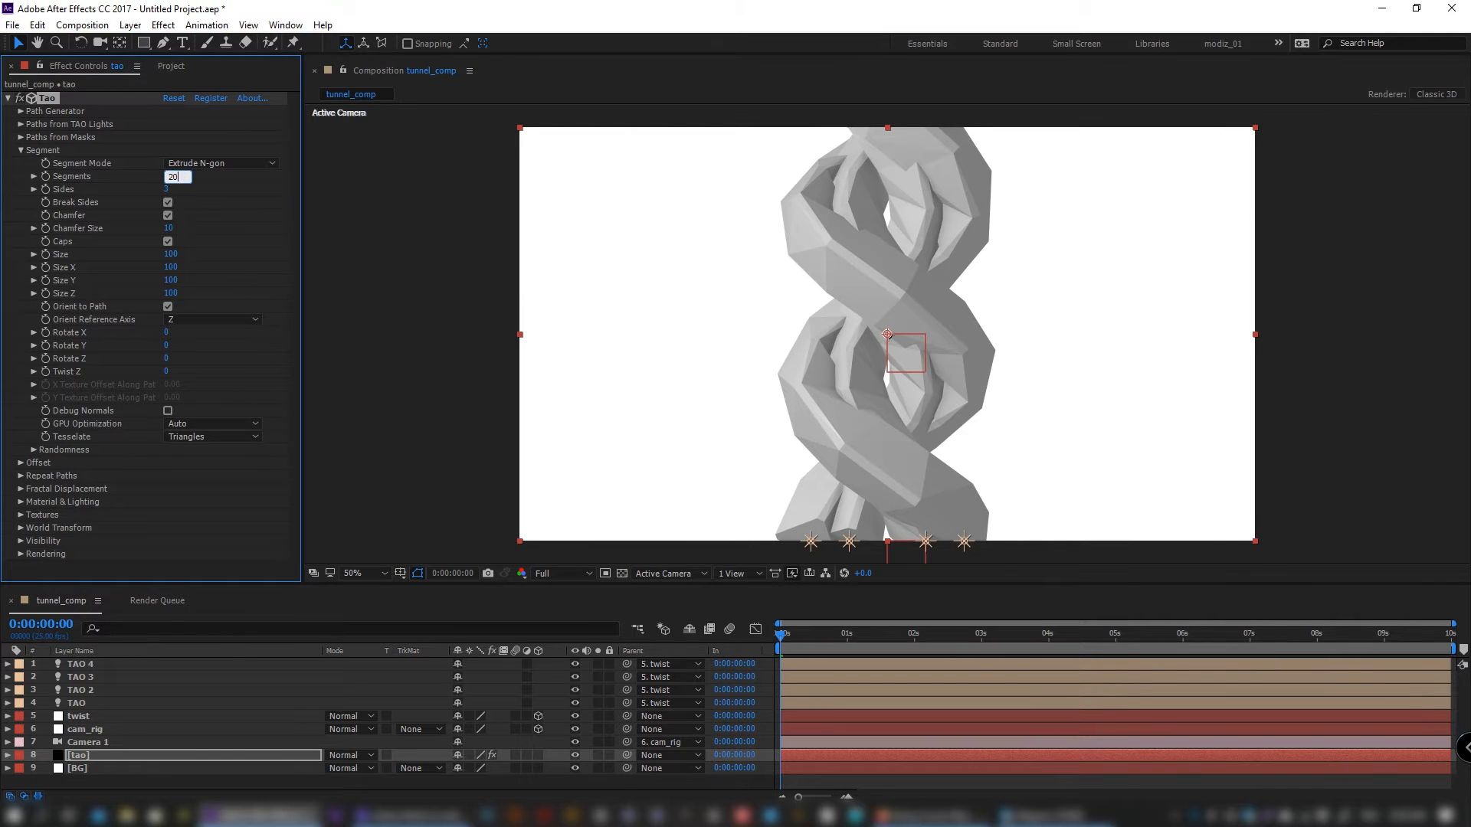
text(0)
key(Return)
click(169, 190)
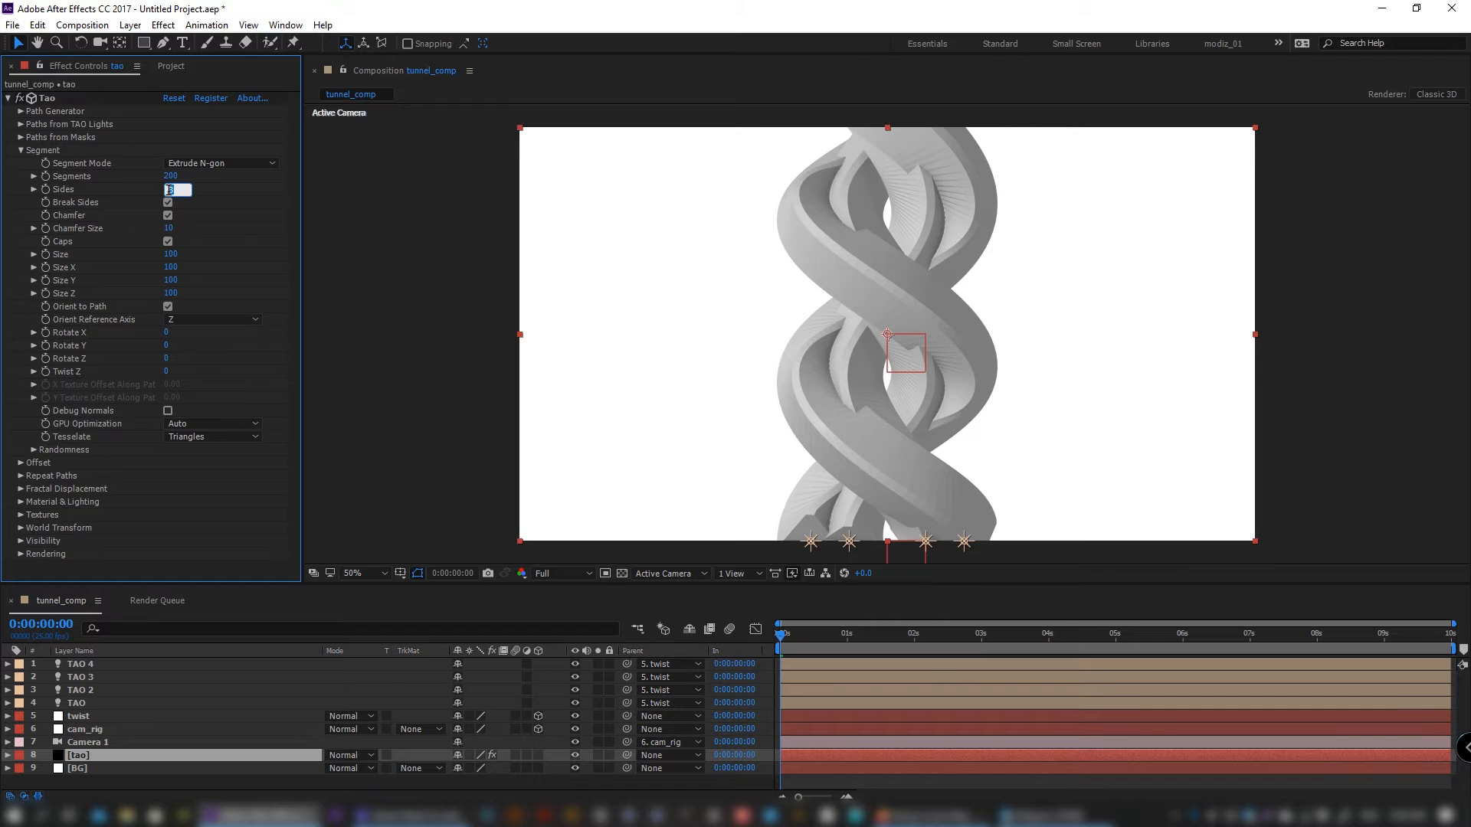
click(167, 203)
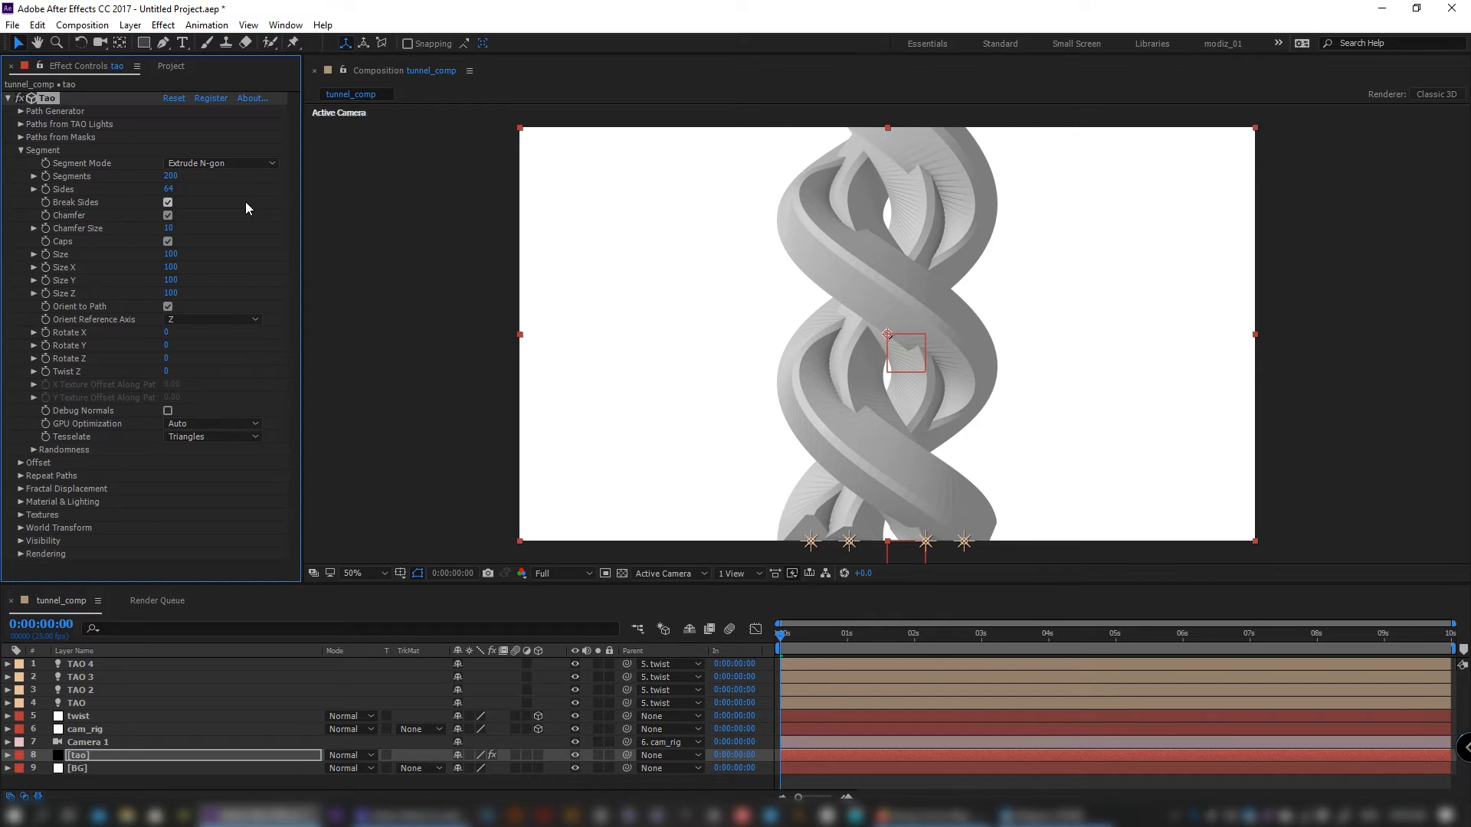
- Set the Tao segment Size to 60 and Twist Z to 180, with Caps off
click(171, 254)
text(60)
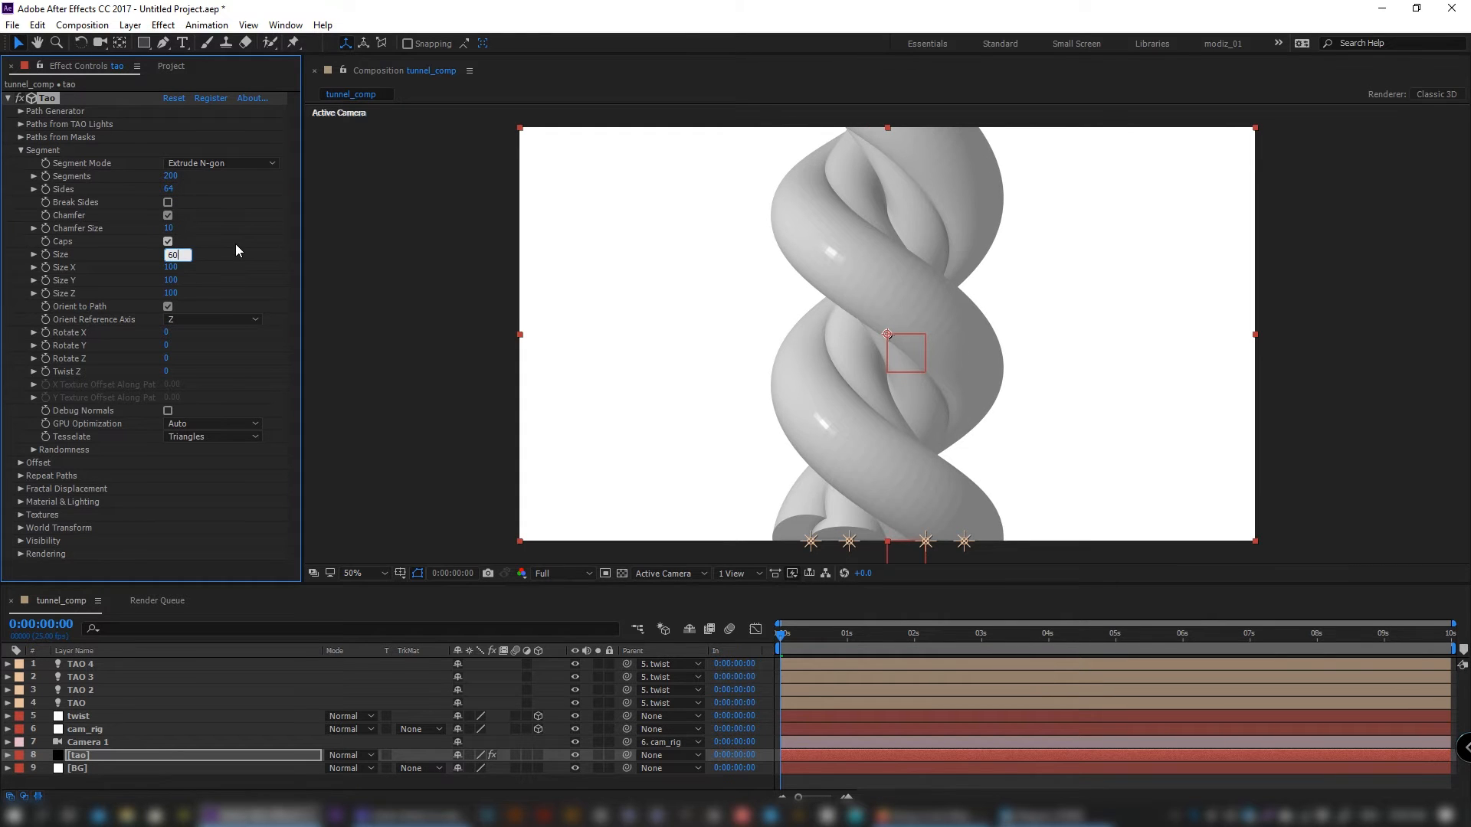
click(167, 242)
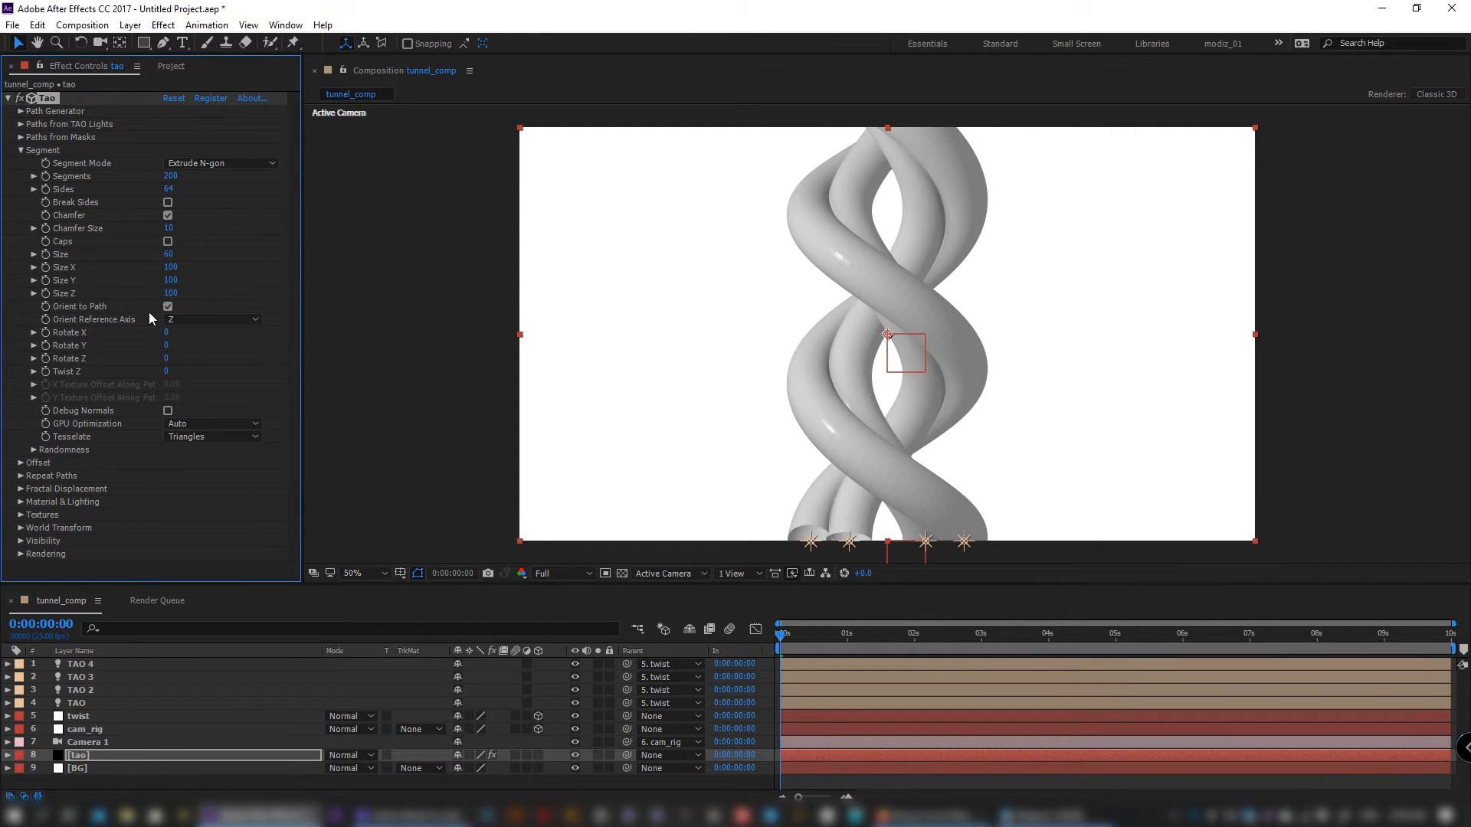
click(169, 372)
text(180)
key(Return)
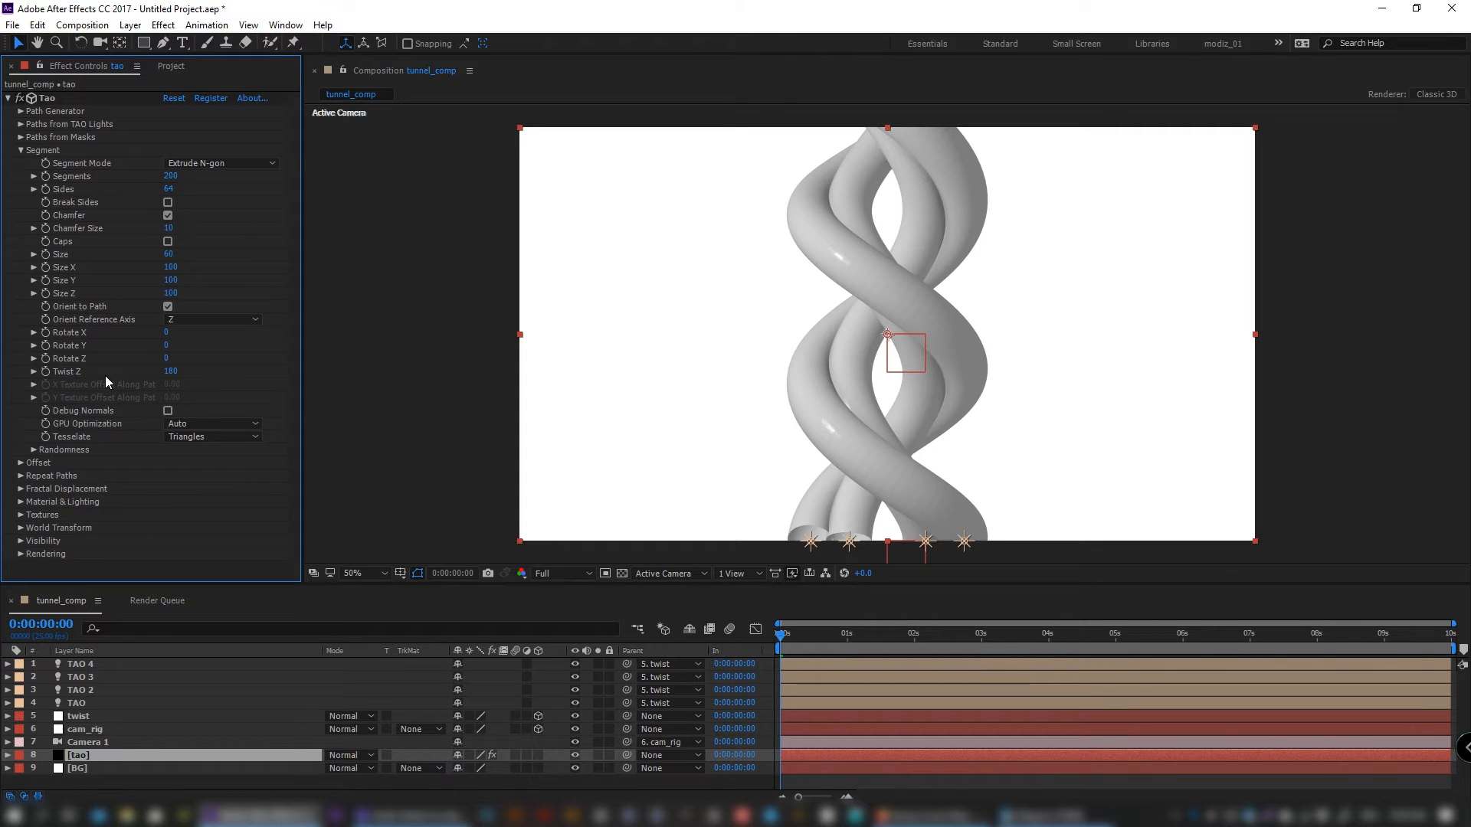
- Light the Tao geometry with the Dark Industrial built-in environment in Image Based Lighting
click(21, 502)
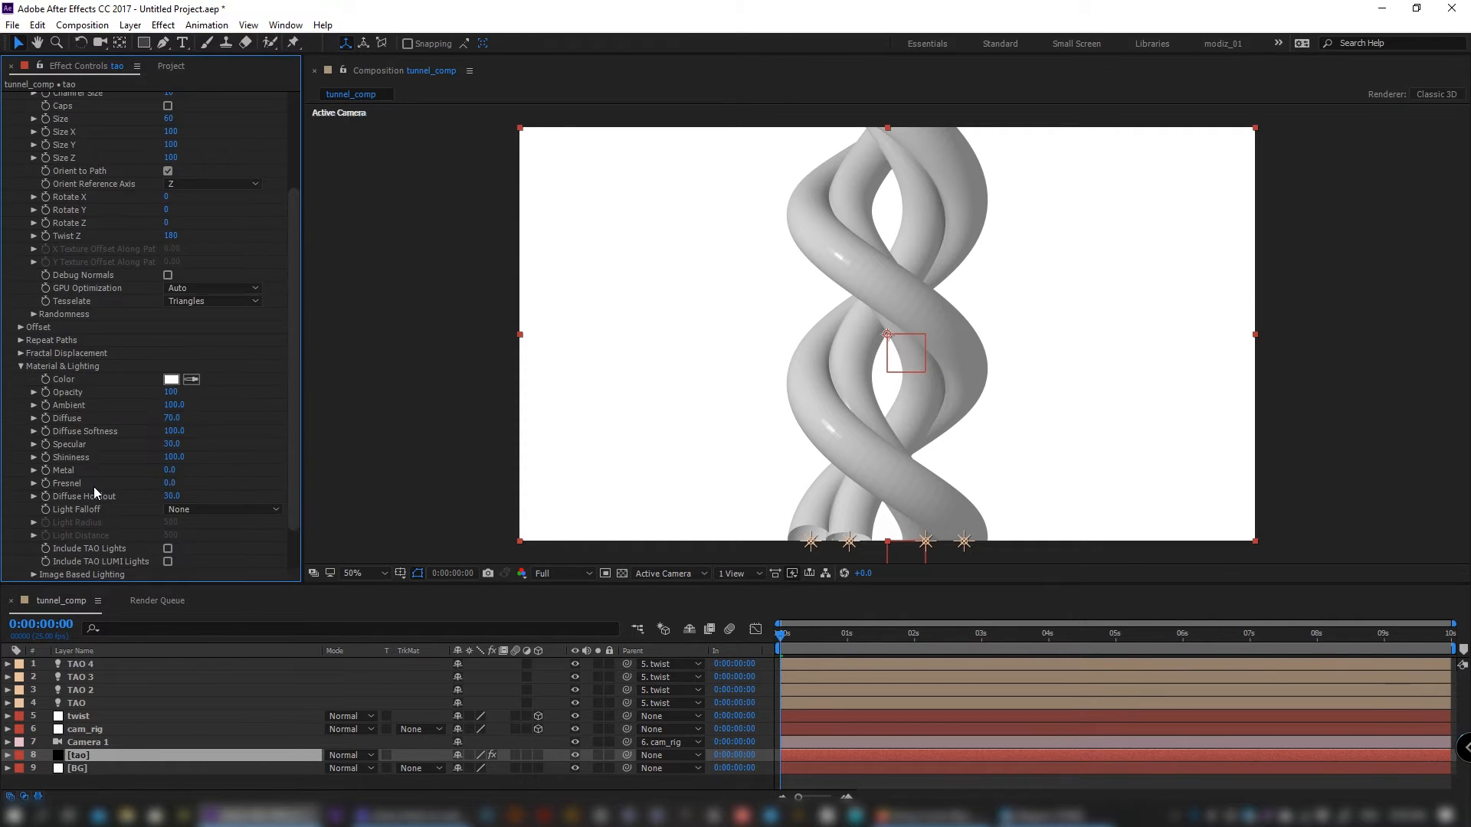
click(33, 522)
click(196, 430)
click(241, 481)
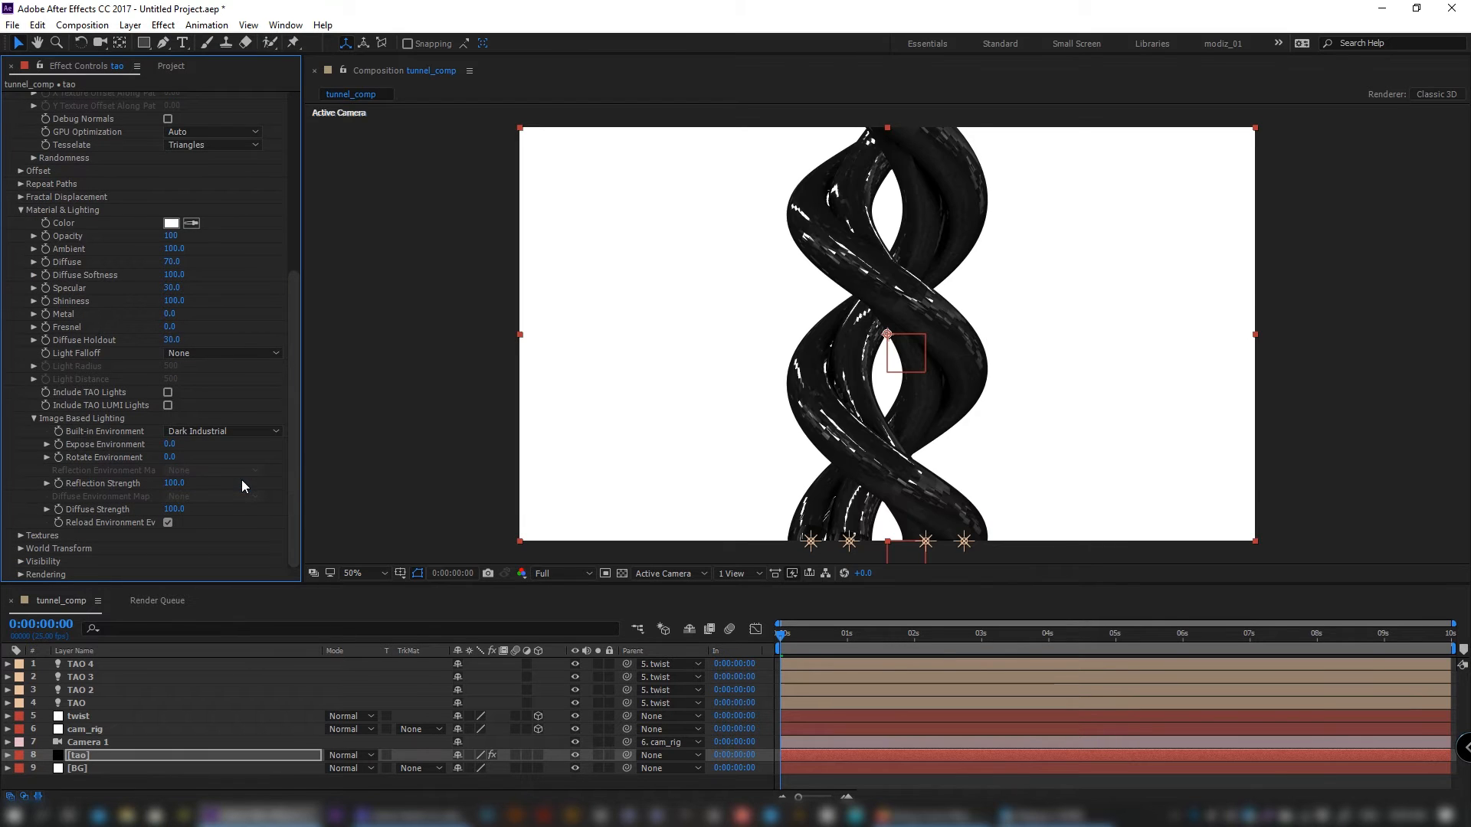
- Set Tao's Rotate Environment to 15 and Reflection Strength to 75
click(170, 457)
text(15)
key(Return)
click(173, 483)
text(75)
key(Return)
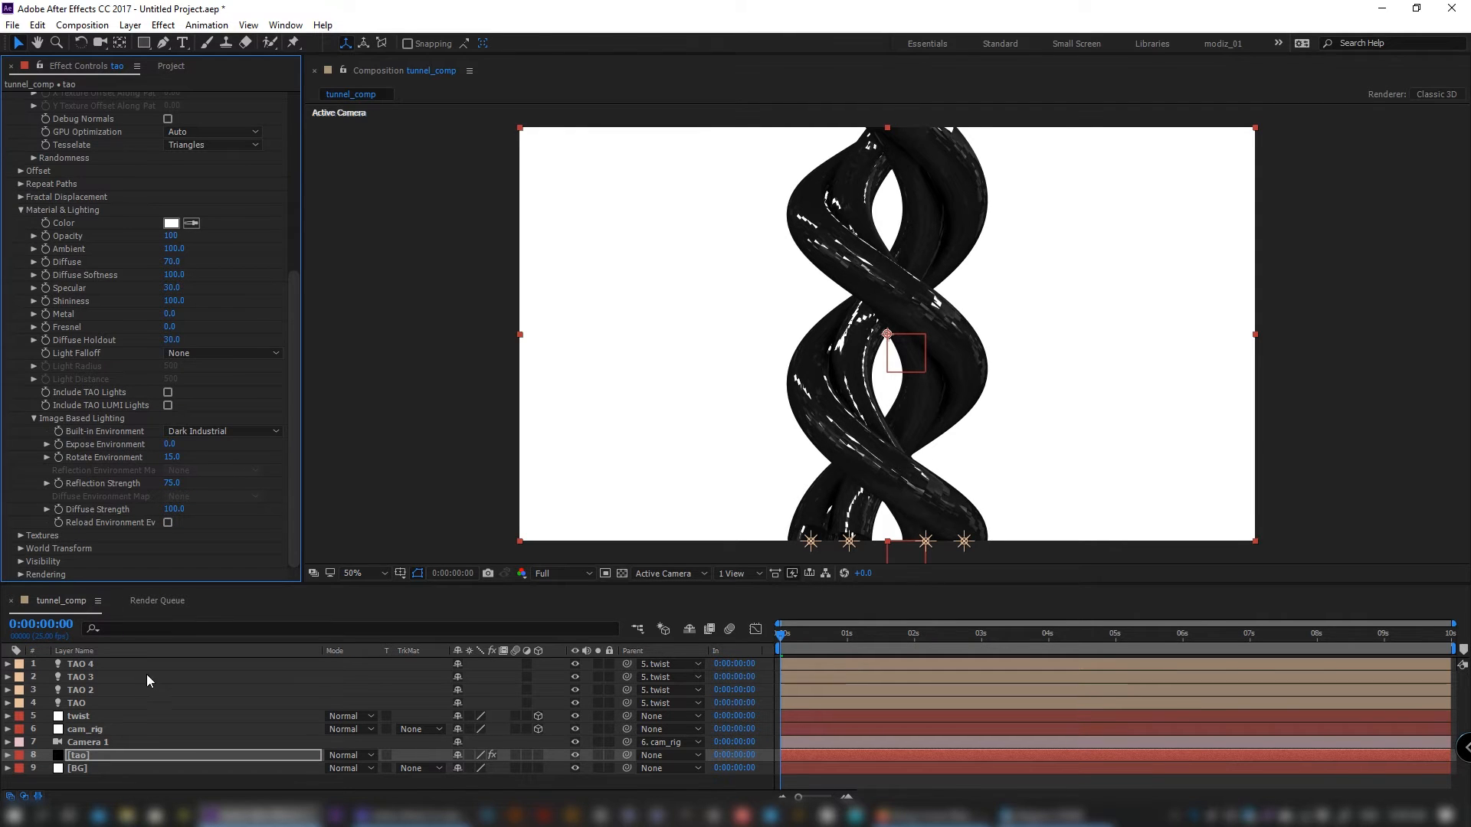
- Reveal the cam_rig null's Position and Rotation properties and set its X Rotation to 90°
click(95, 730)
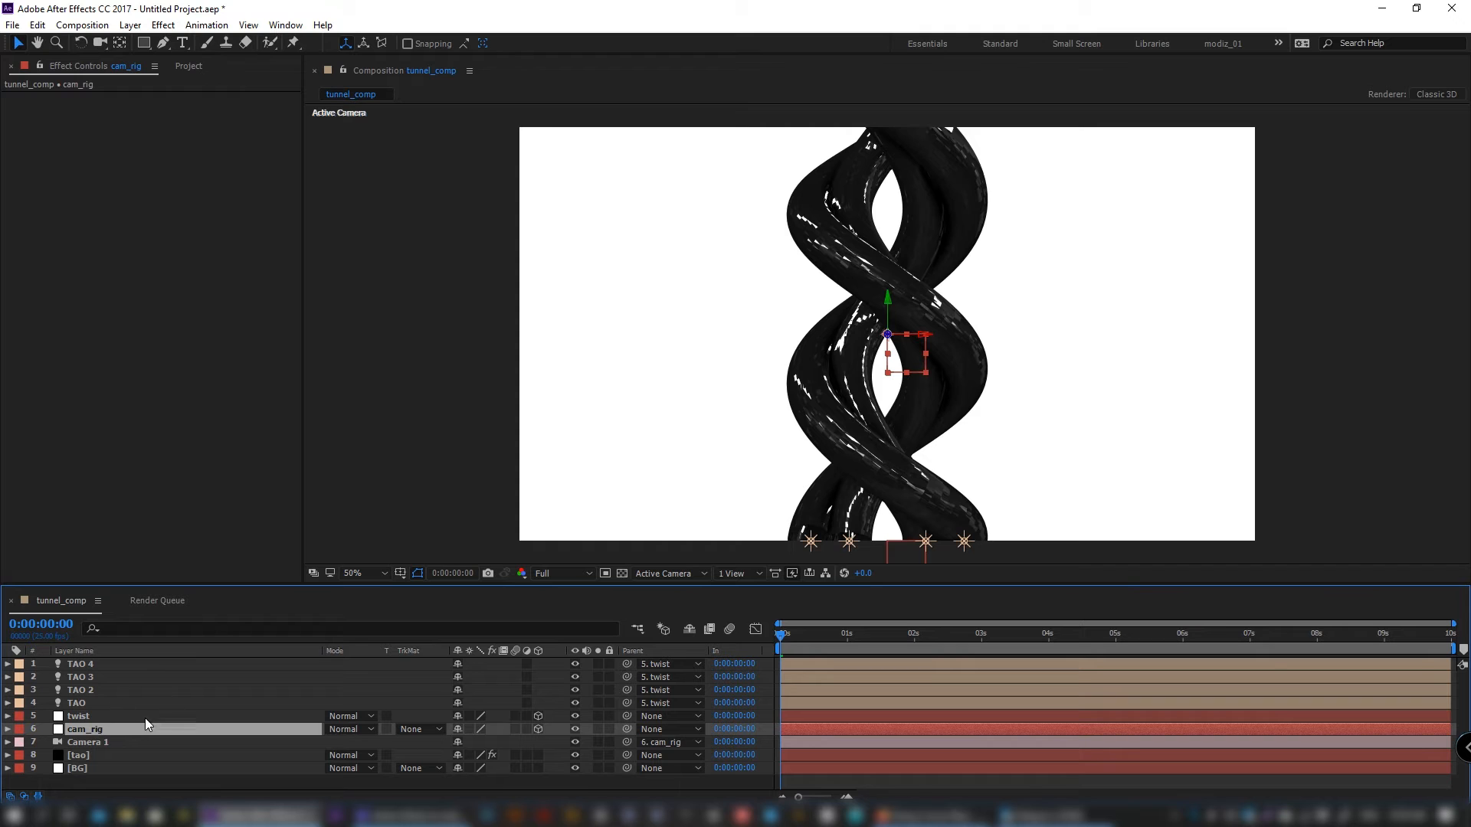
key(p)
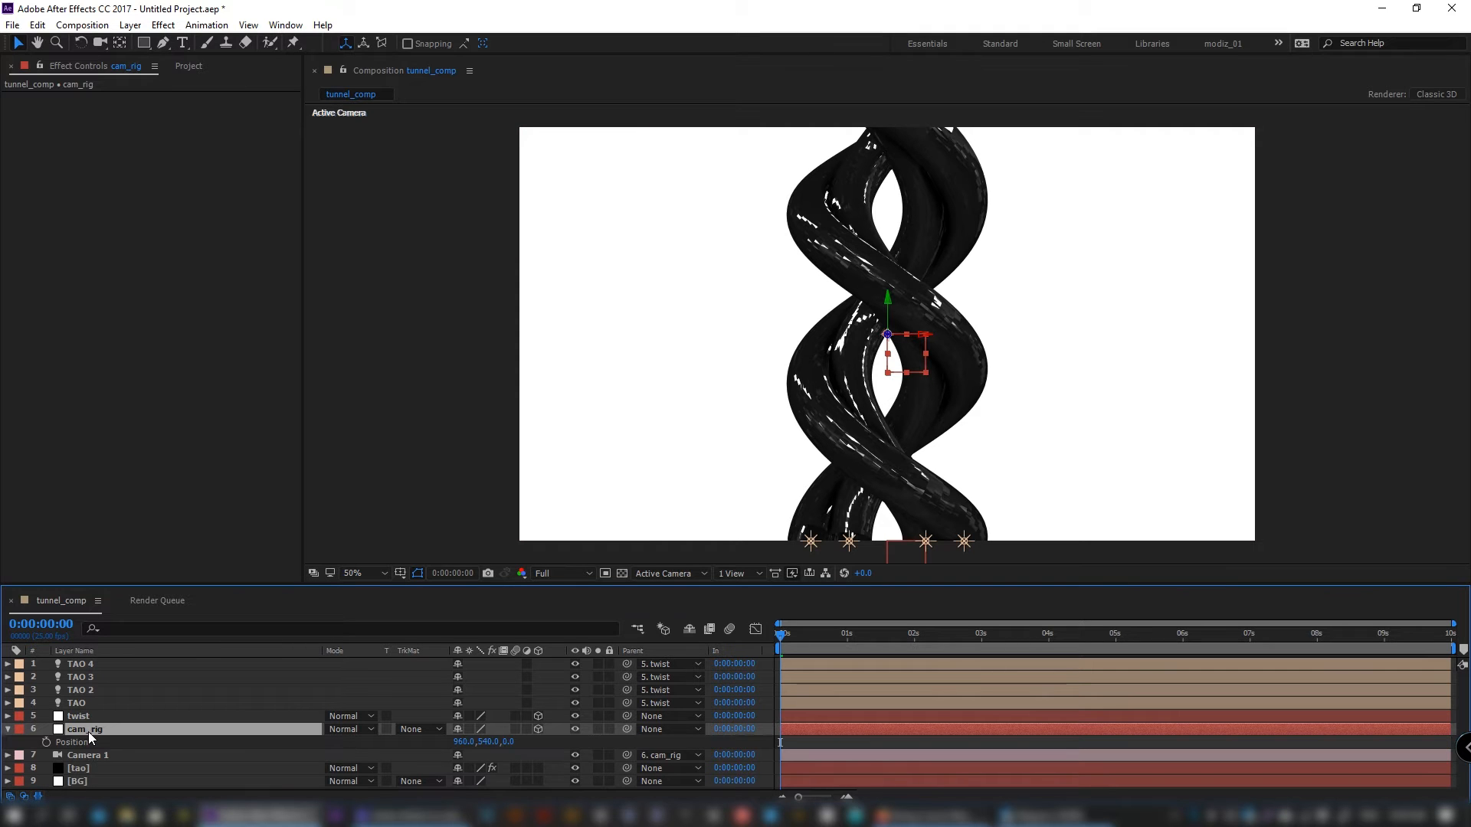
key(shift+r)
scroll(88, 733, down, 2)
click(471, 718)
key(Return)
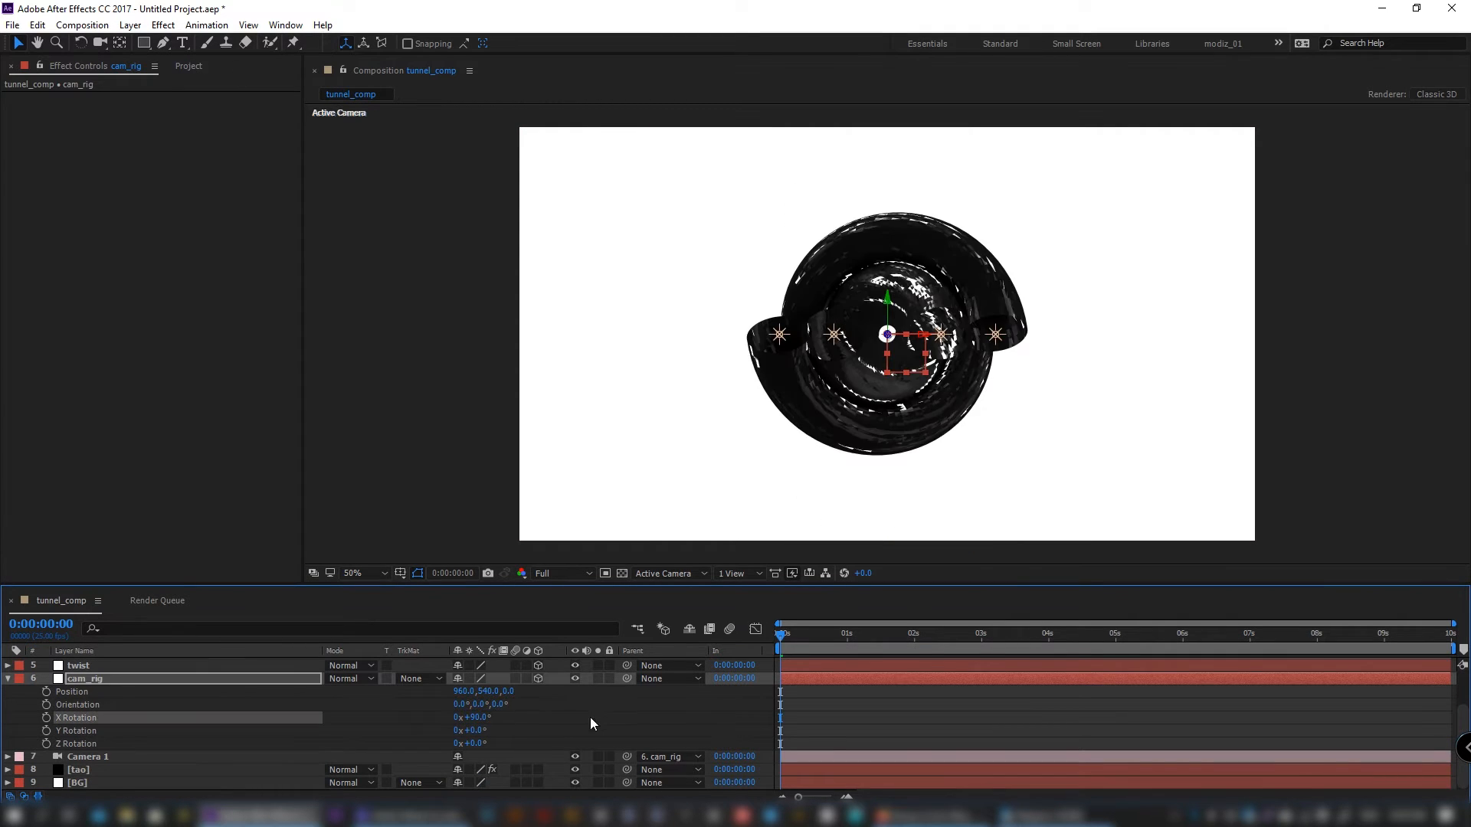
click(517, 725)
- Keyframe the cam_rig null's Position at 0:00:00:00 with a Y value of -920
click(46, 694)
click(488, 692)
text(-920)
key(Return)
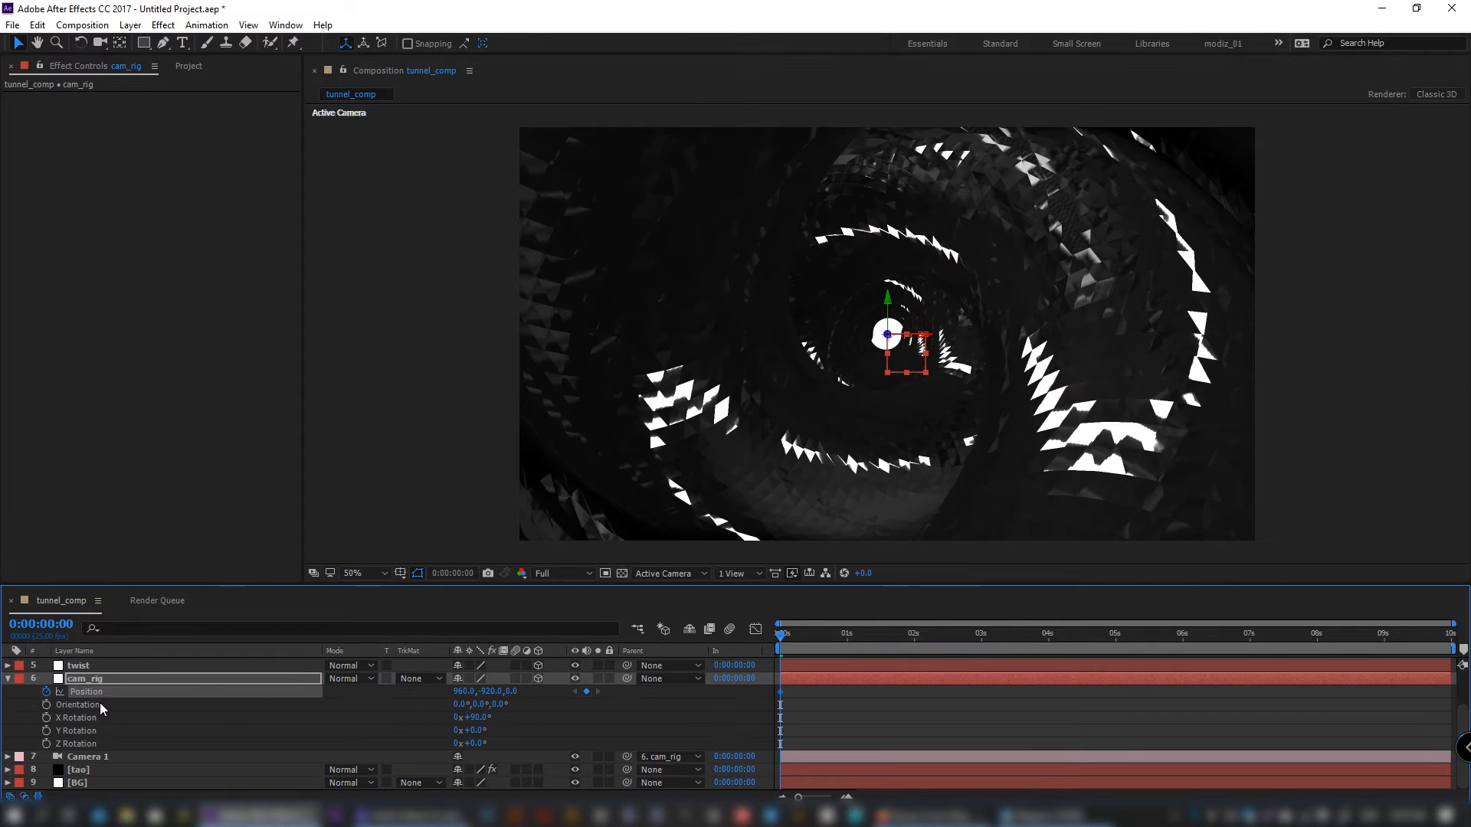
- Keyframe the cam_rig null's Position at 0:00:02:00 with a Y value of -1350
click(913, 641)
click(489, 692)
text(-1350)
click(574, 718)
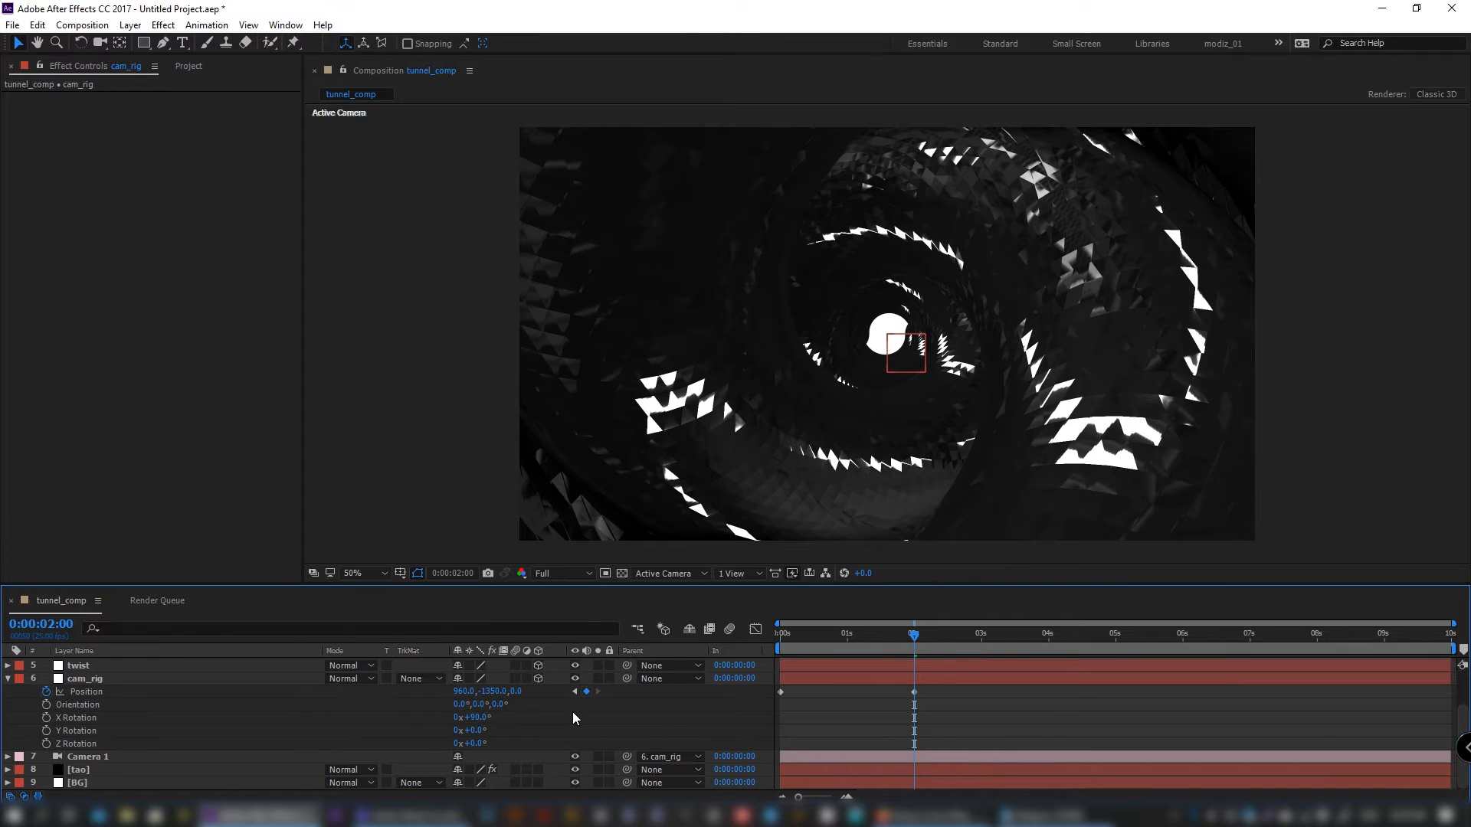
- End the work area at the 2-second mark and set the Near distance in Tao's Visibility settings to 0
click(115, 770)
scroll(89, 394, down, 5)
scroll(89, 393, down, 4)
scroll(85, 529, down, 1)
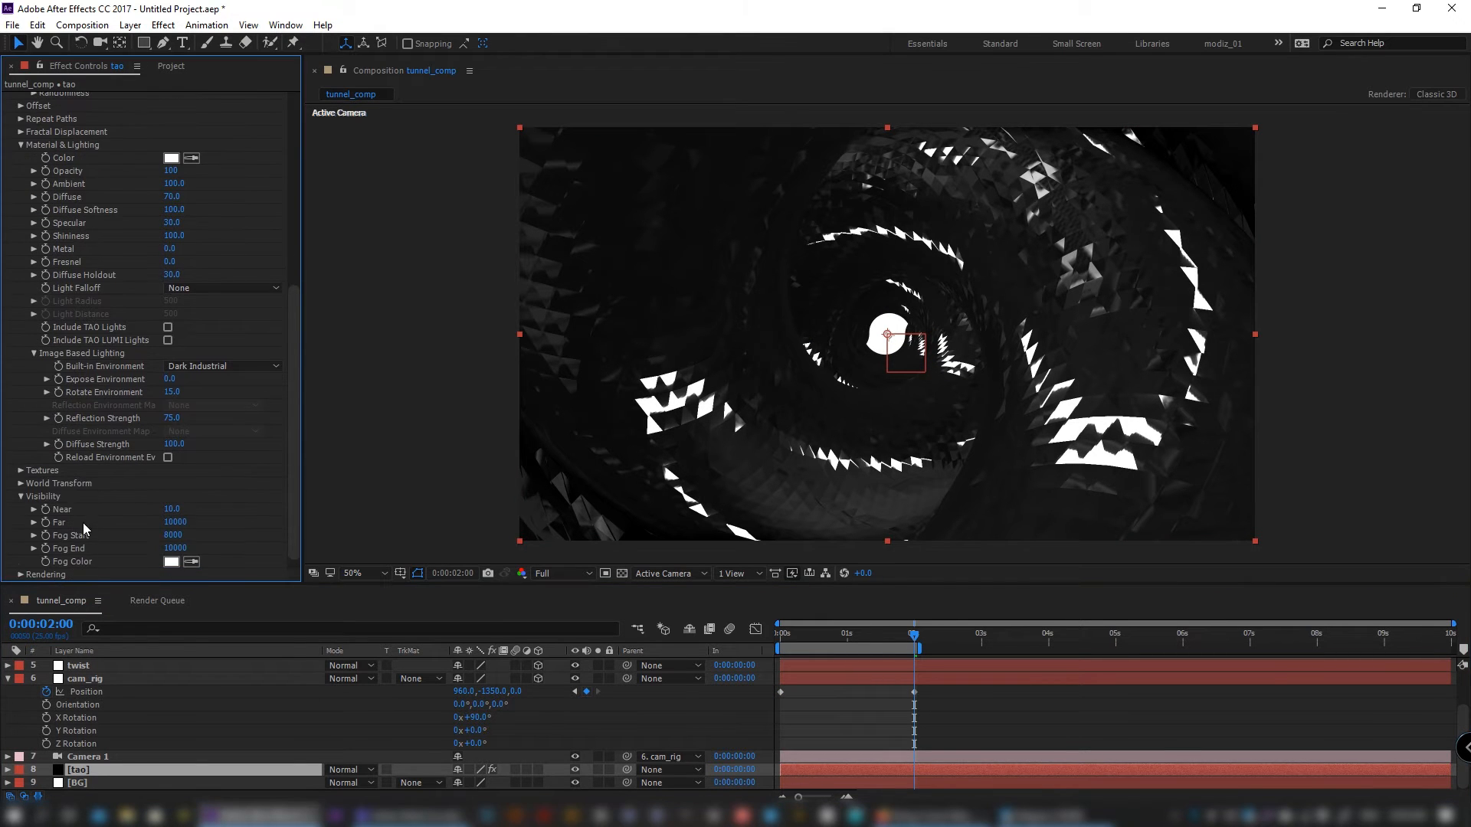
click(170, 509)
text(0)
key(Return)
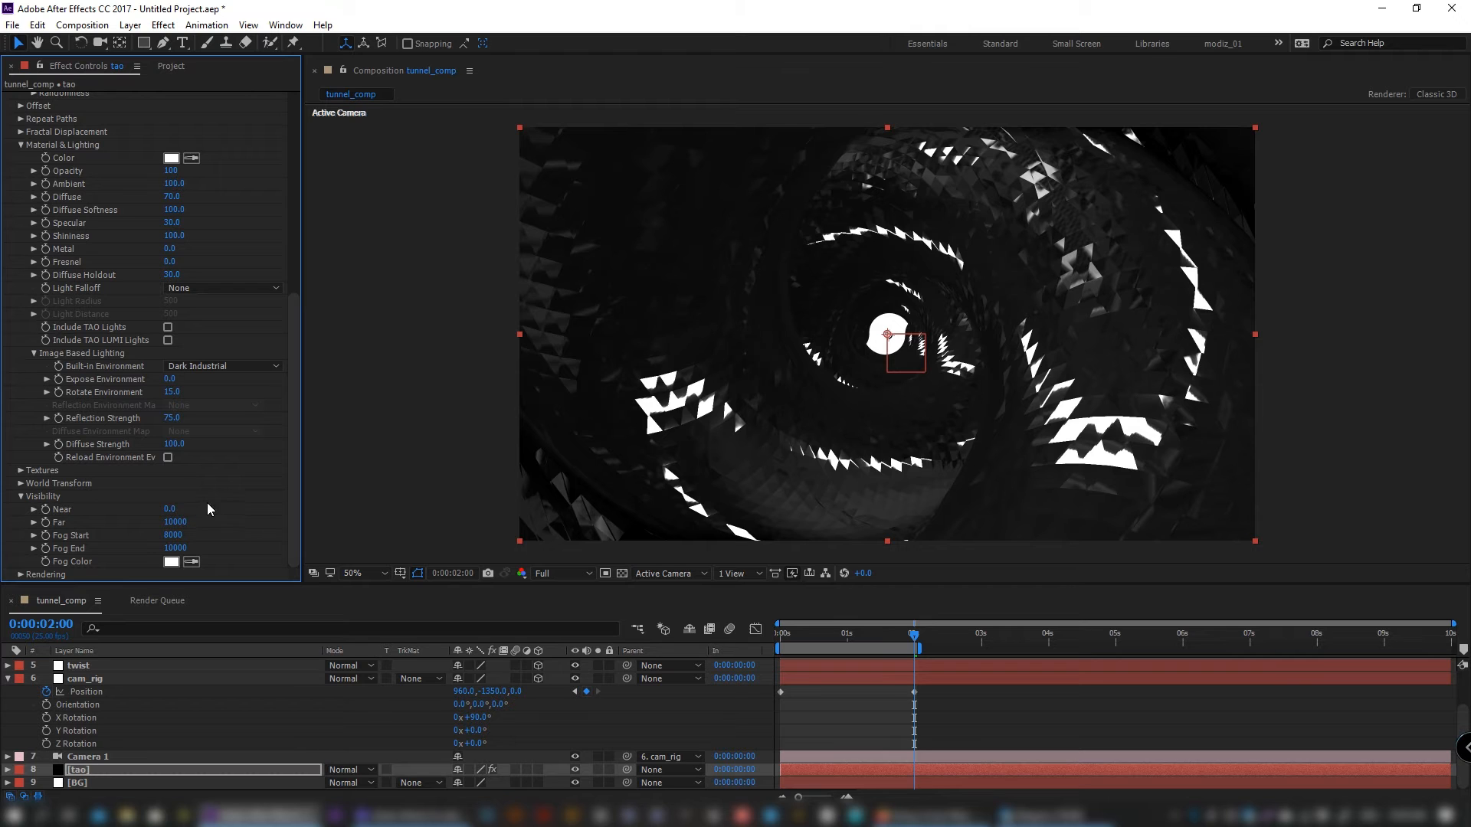
- Set Tao's Fog Start to 0 and Fog End to 1700
click(172, 536)
text(0)
key(Return)
click(175, 549)
text(1700)
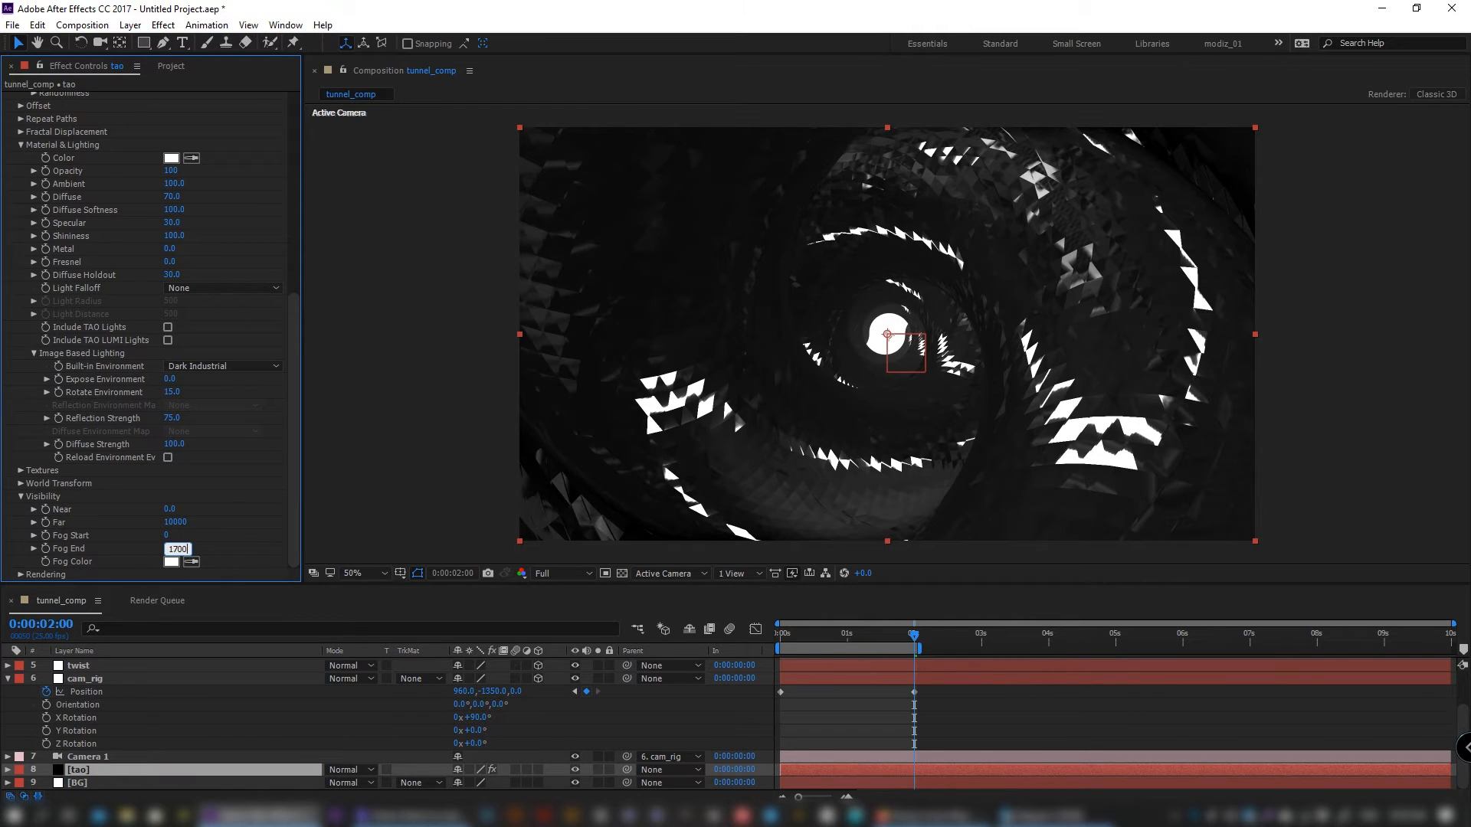
key(Return)
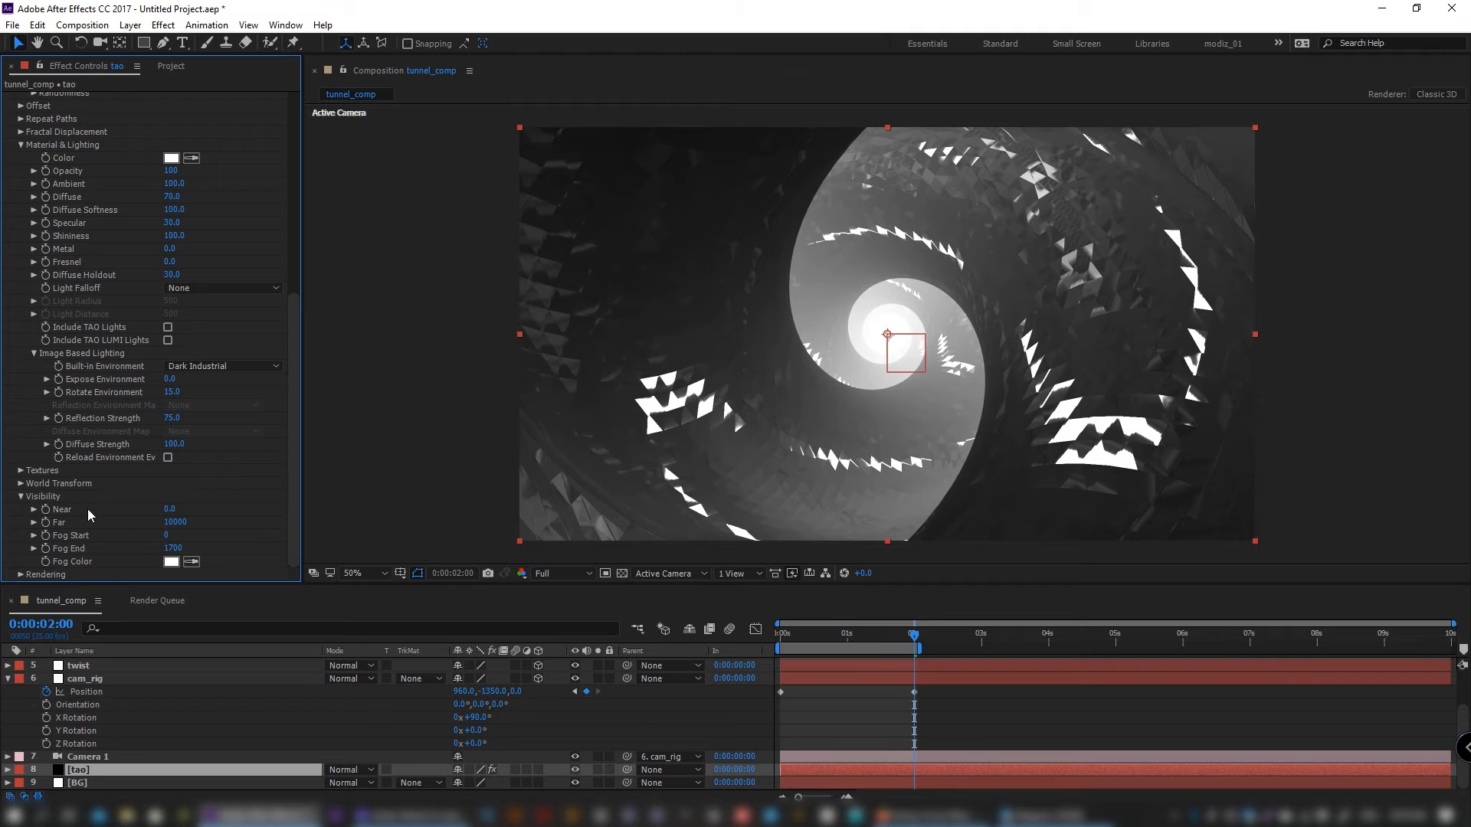
- Switch the Tao effect's rendering Shader to Smooth
click(20, 575)
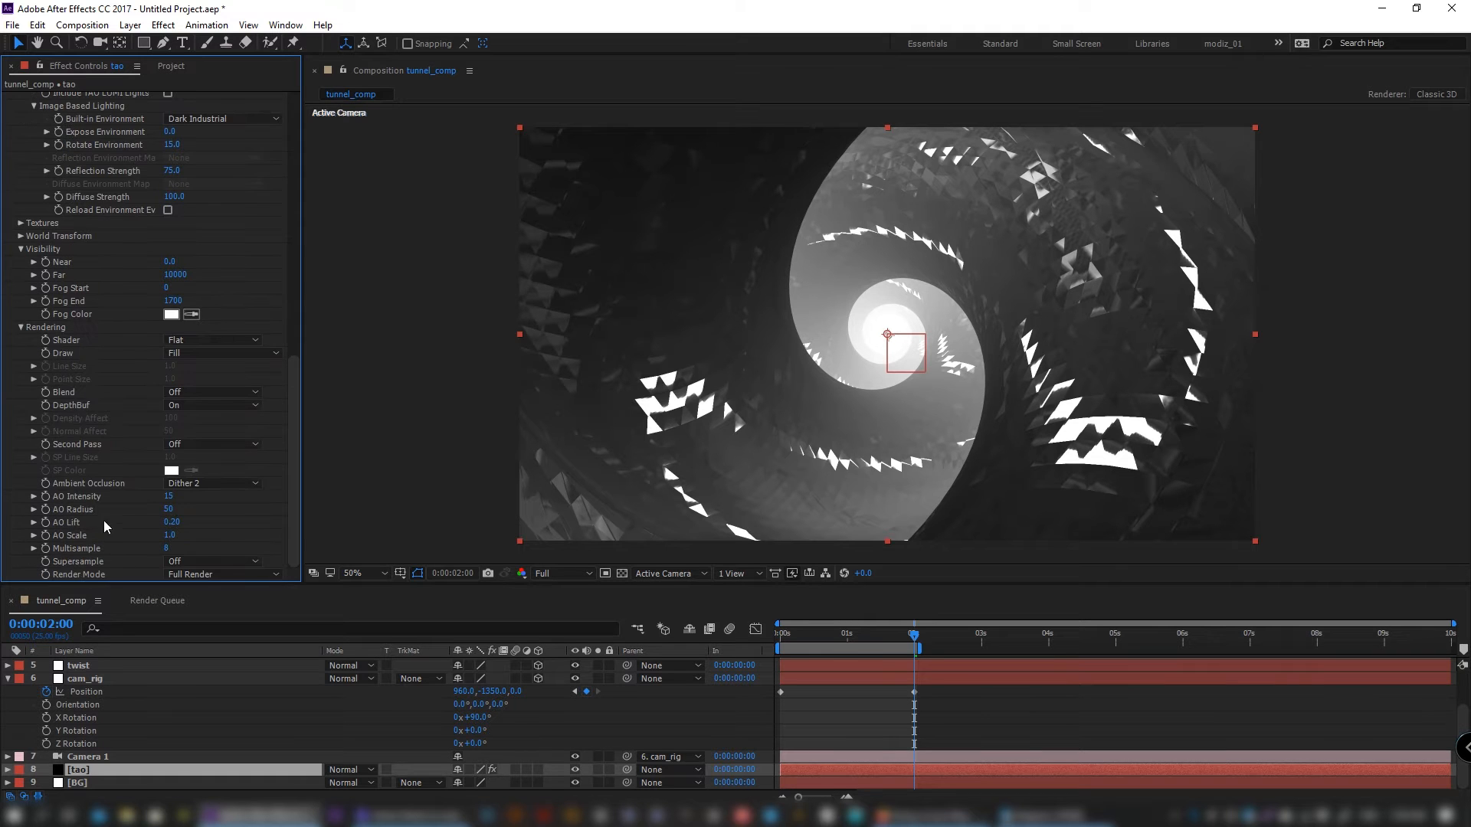
click(194, 339)
click(192, 346)
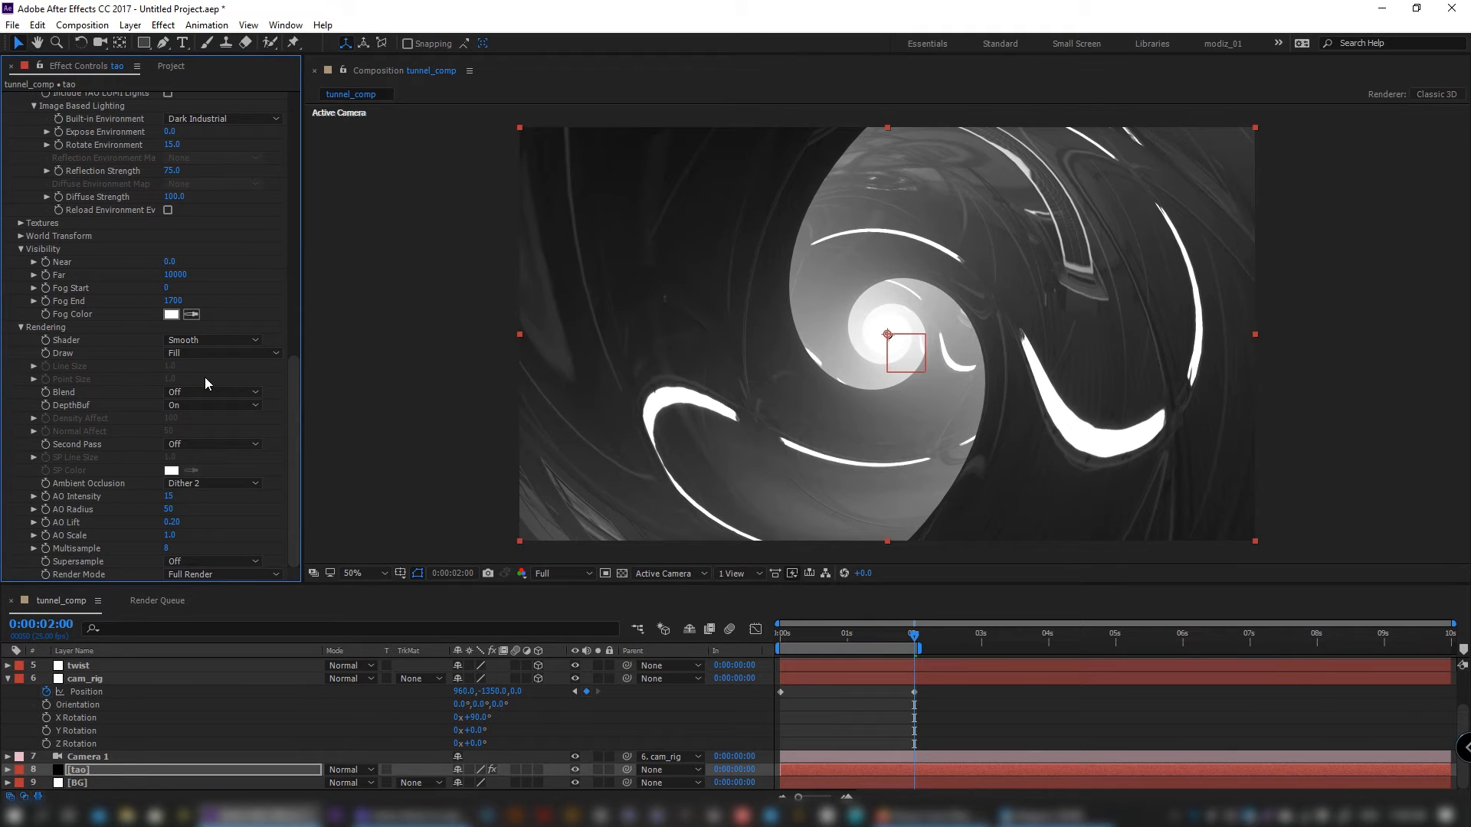
- Set Tao's Ambient Occlusion to Dither 1 and AO Intensity to 25
click(186, 487)
click(184, 536)
click(174, 496)
text(25)
key(Return)
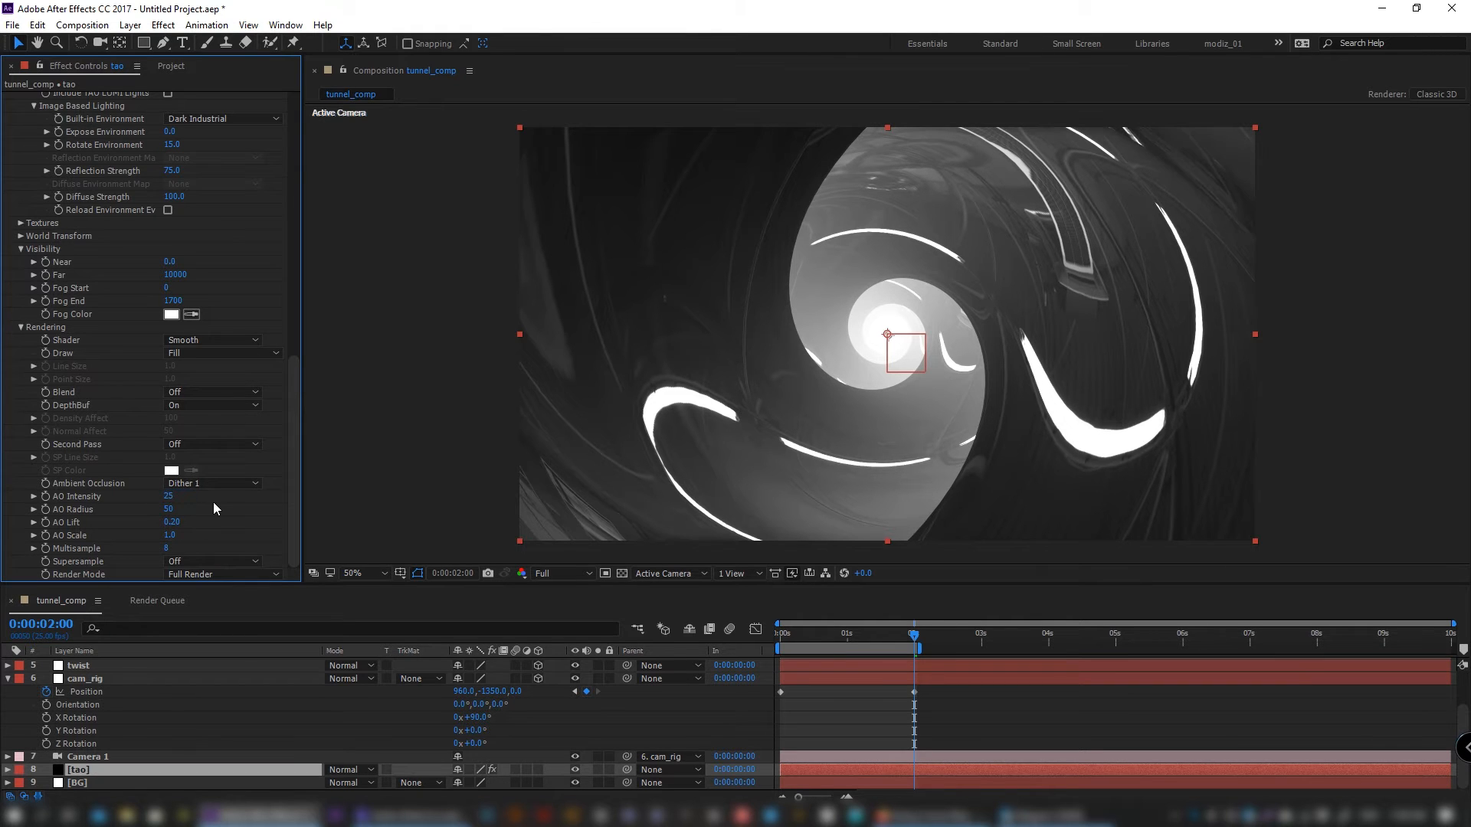
- Set Tao's Supersample to 4x and preview the two-second camera move
click(188, 561)
click(201, 608)
click(201, 576)
click(202, 594)
drag(781, 634, 917, 633)
key(space)
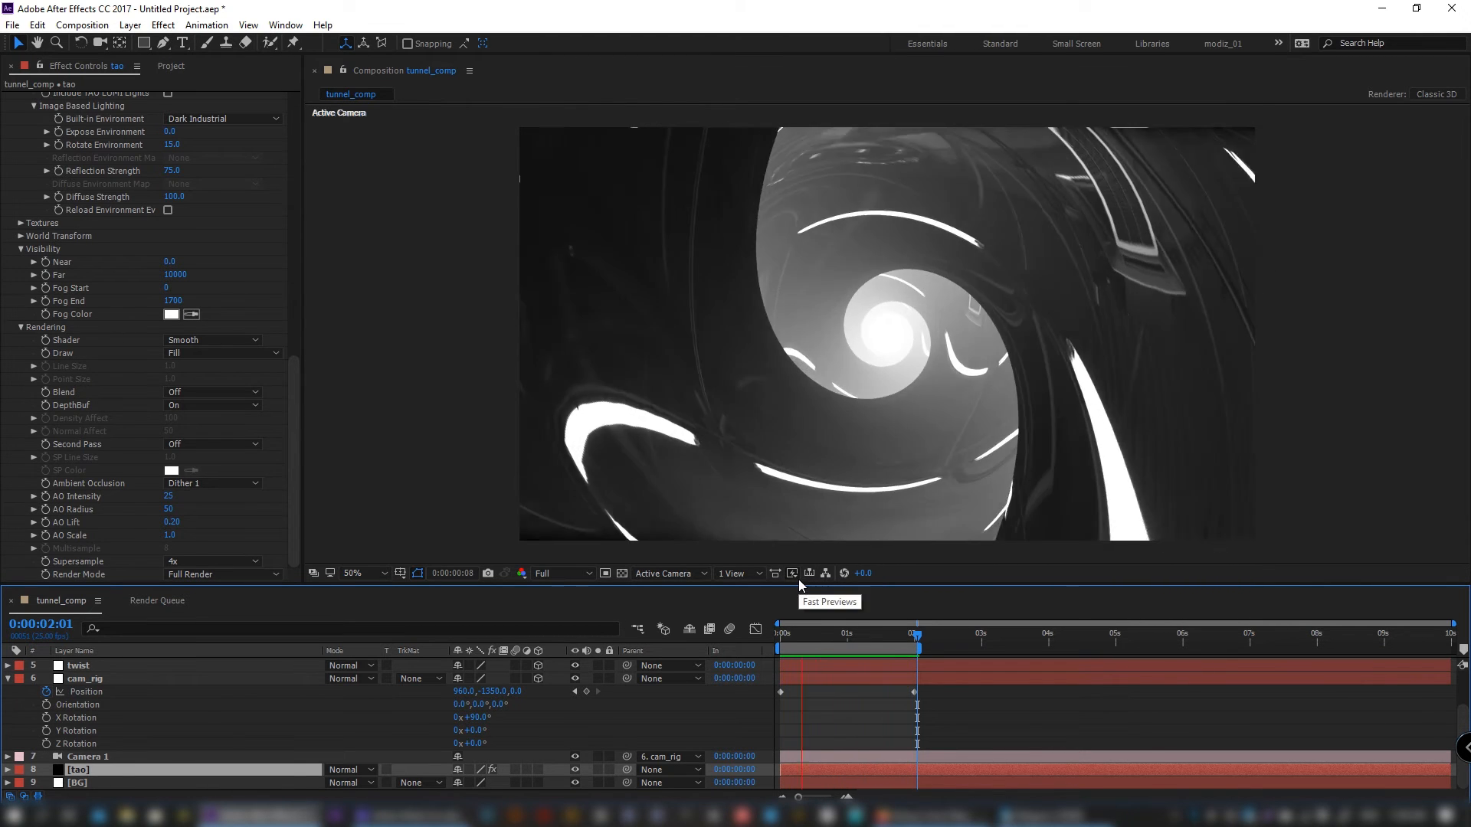
key(space)
- Create a solid named particles and slide its layer 4 seconds earlier in the timeline
click(425, 712)
key(ctrl+y)
text(particles)
key(Return)
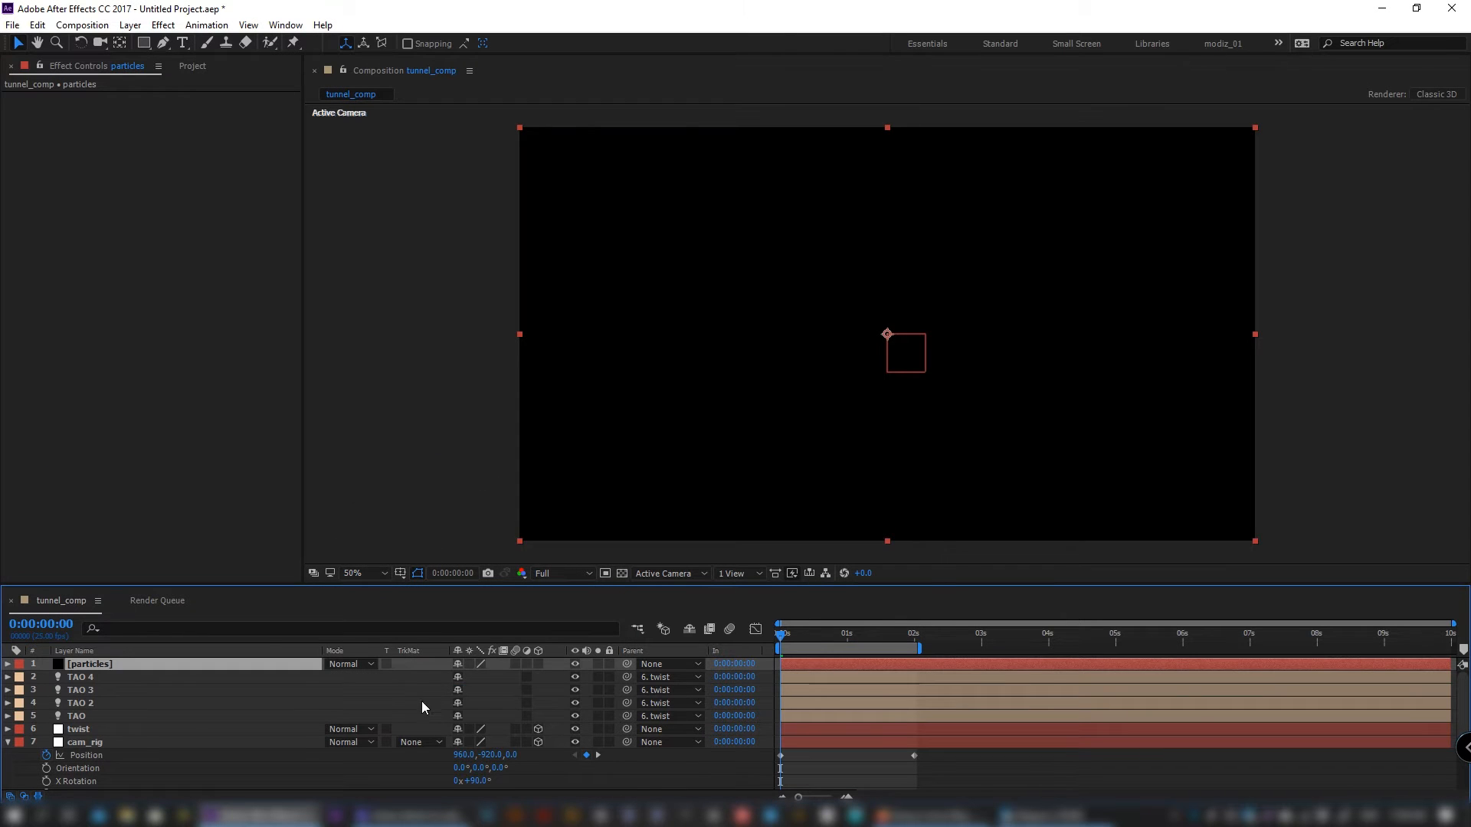
click(767, 663)
drag(823, 664, 569, 662)
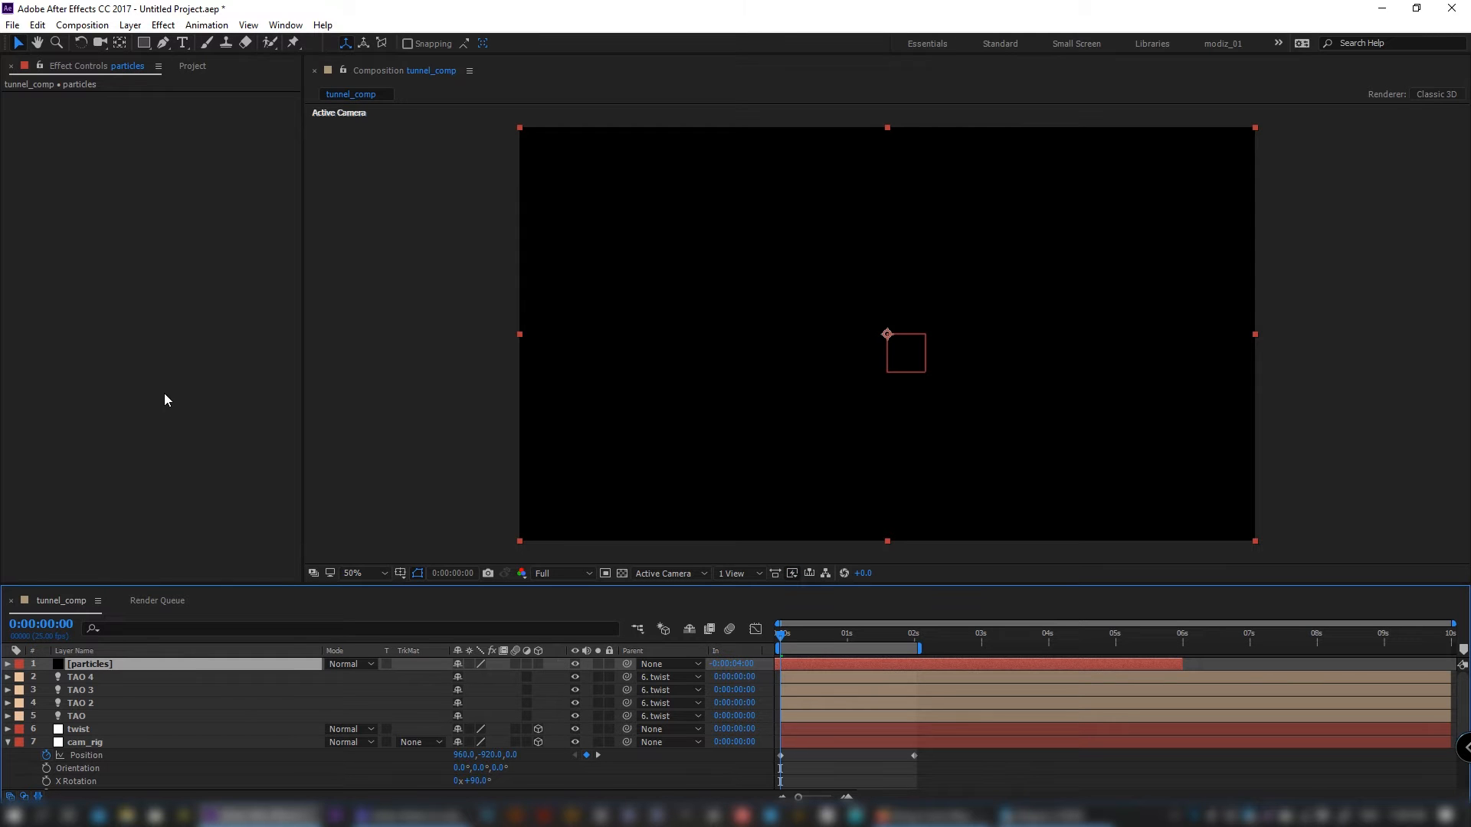
- Apply the Particular effect to the particles solid and set Particles/sec to 35
key(ctrl+space)
text(particular)
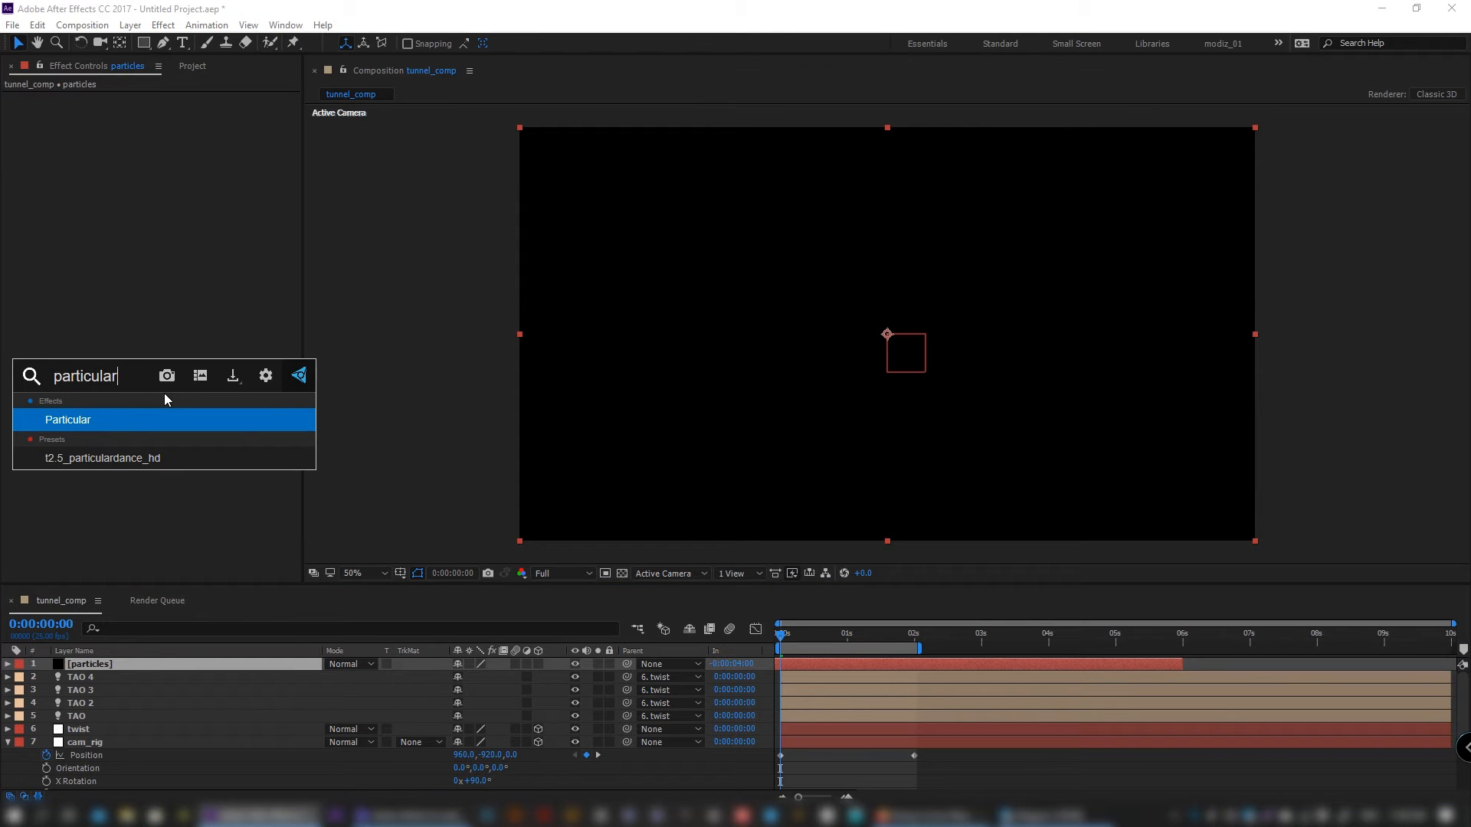
click(131, 414)
click(172, 162)
text(35)
key(Return)
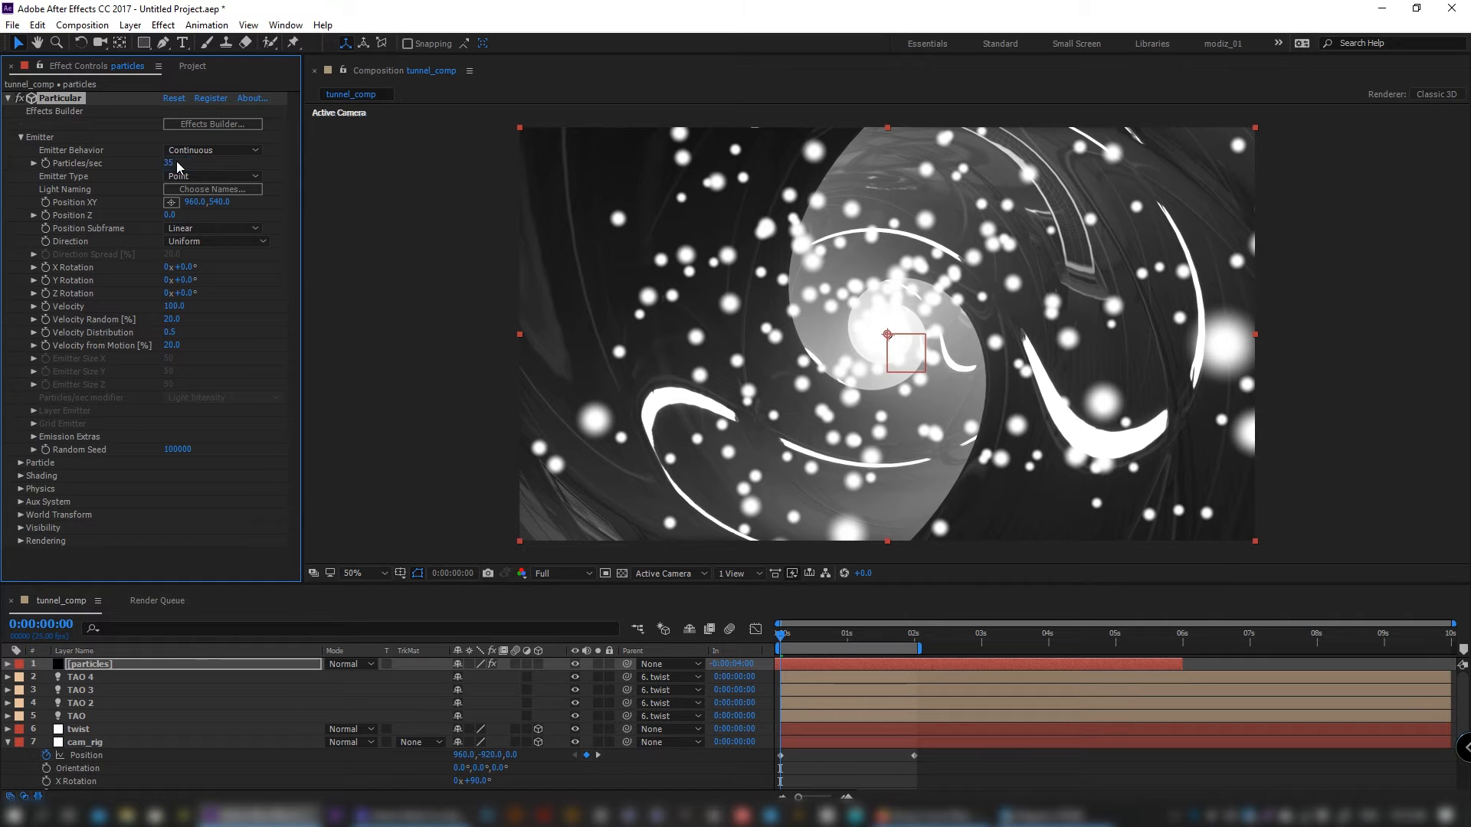
- Change Particular's Emitter Type to Box and set Emitter Size X to 100, Y to 2000 and Z to 100
click(188, 179)
click(193, 211)
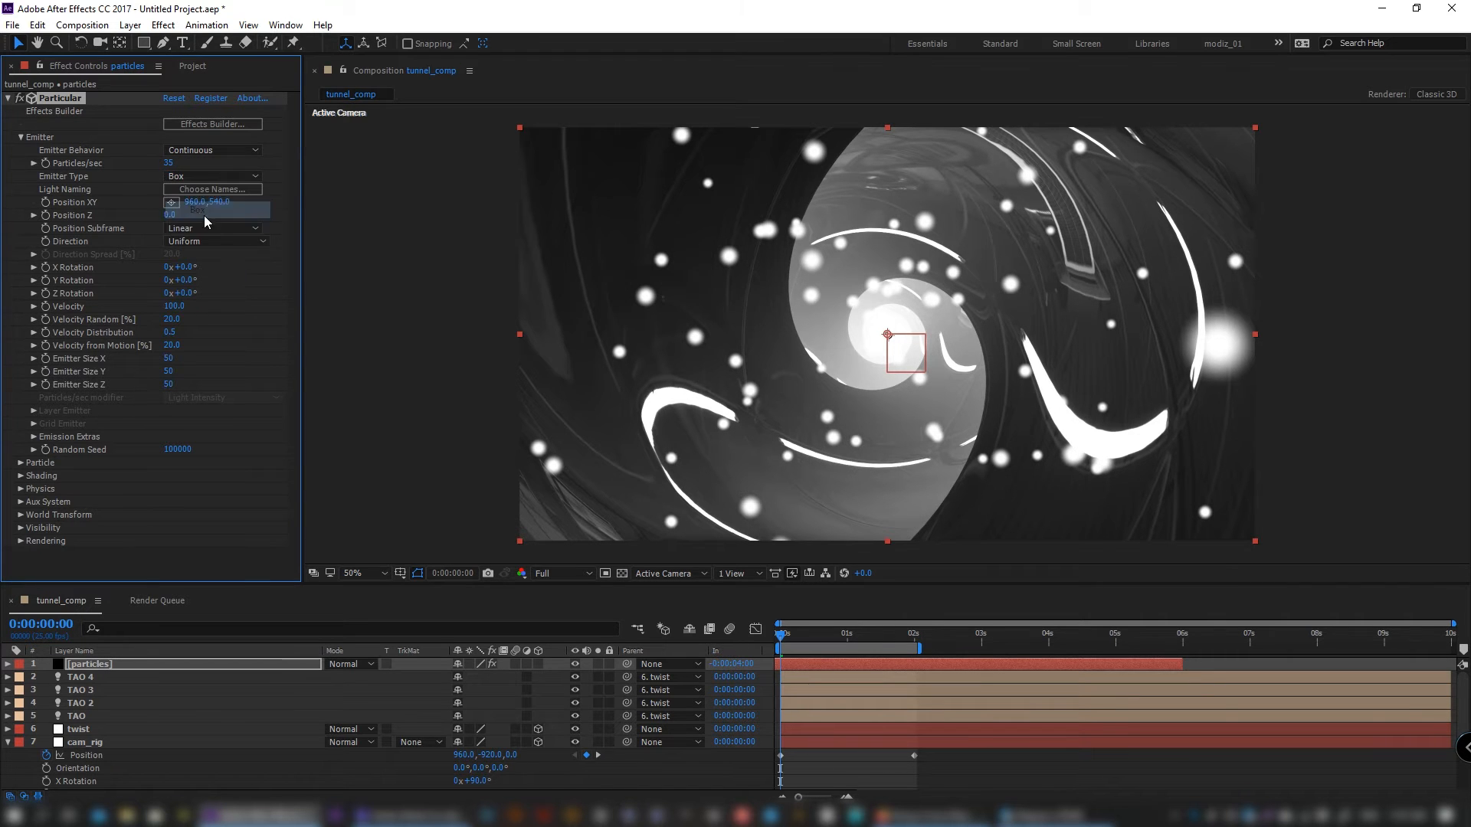
click(168, 358)
text(100)
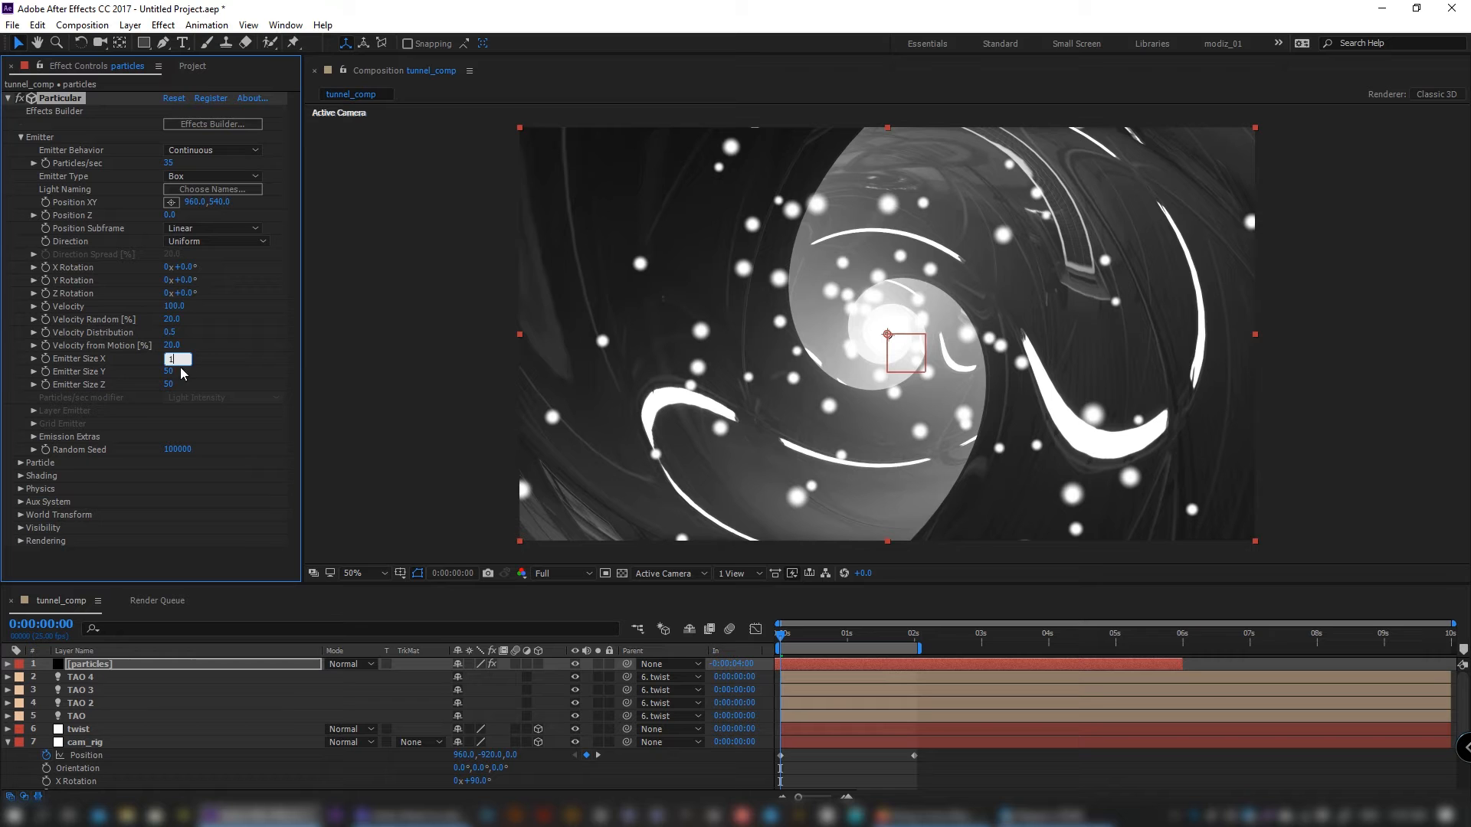
key(Tab)
text(2000)
key(Tab)
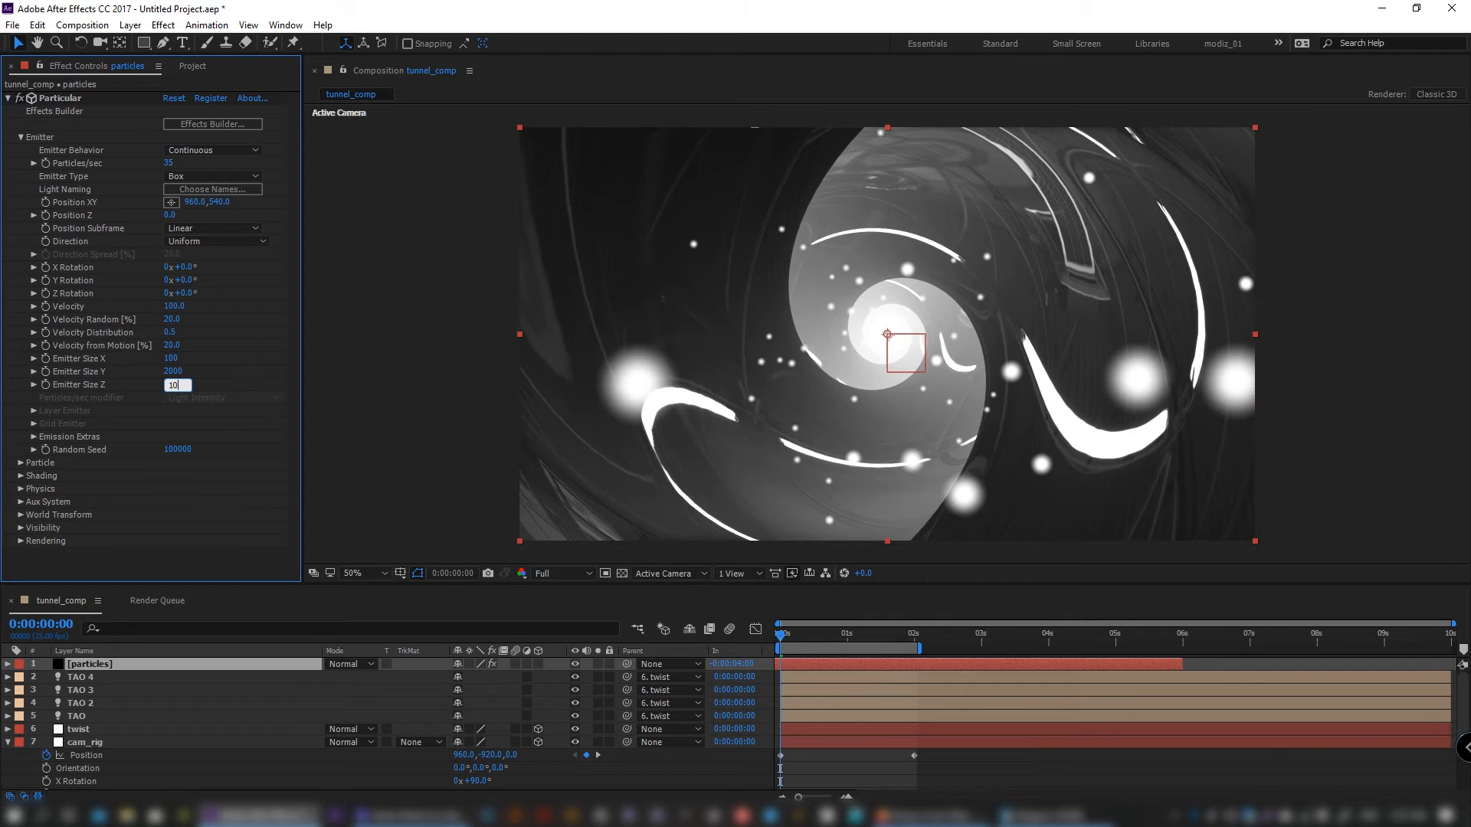
text(100)
key(Return)
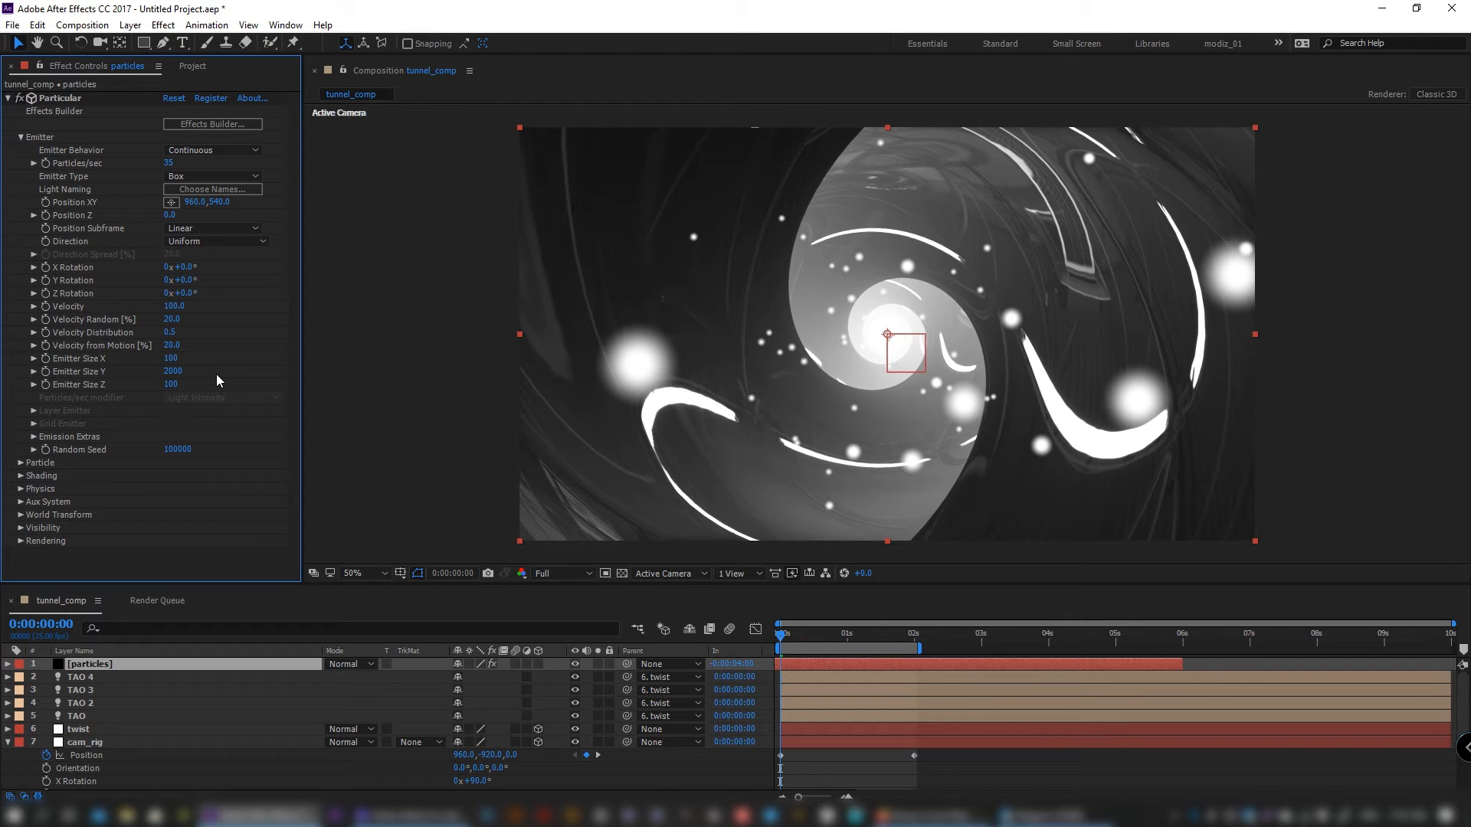
- Set the particle's Sphere Feather to 0, Size to 1 and Blend Mode to Add
click(49, 458)
scroll(194, 311, down, 5)
click(170, 305)
text(0)
key(Return)
click(170, 358)
text(1)
key(Return)
click(222, 488)
click(204, 511)
- Set Y Offset W to -280 in Particular's World Transform settings
scroll(74, 509, down, 2)
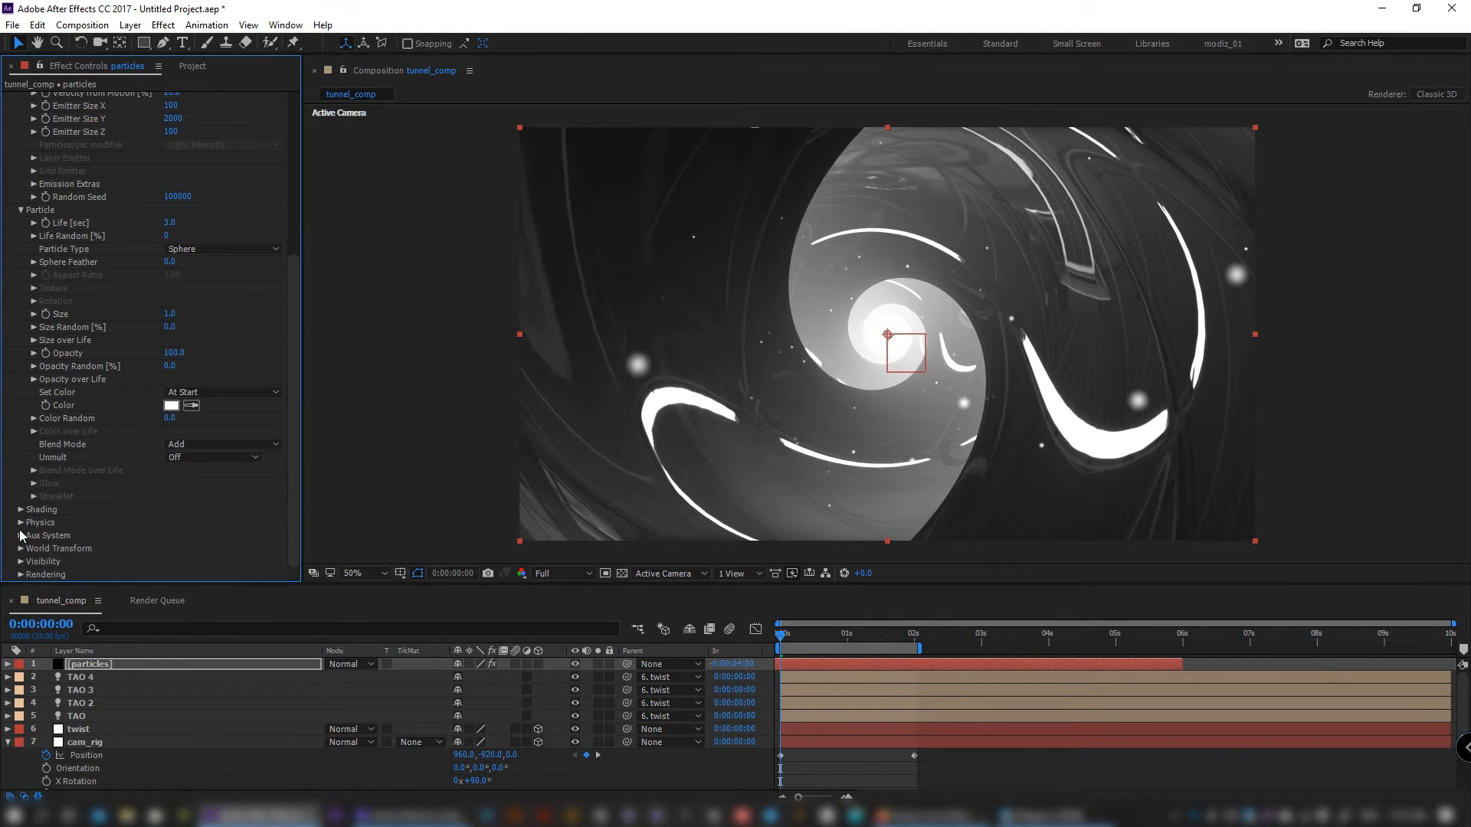
click(20, 548)
scroll(76, 535, down, 3)
click(169, 535)
text(-)
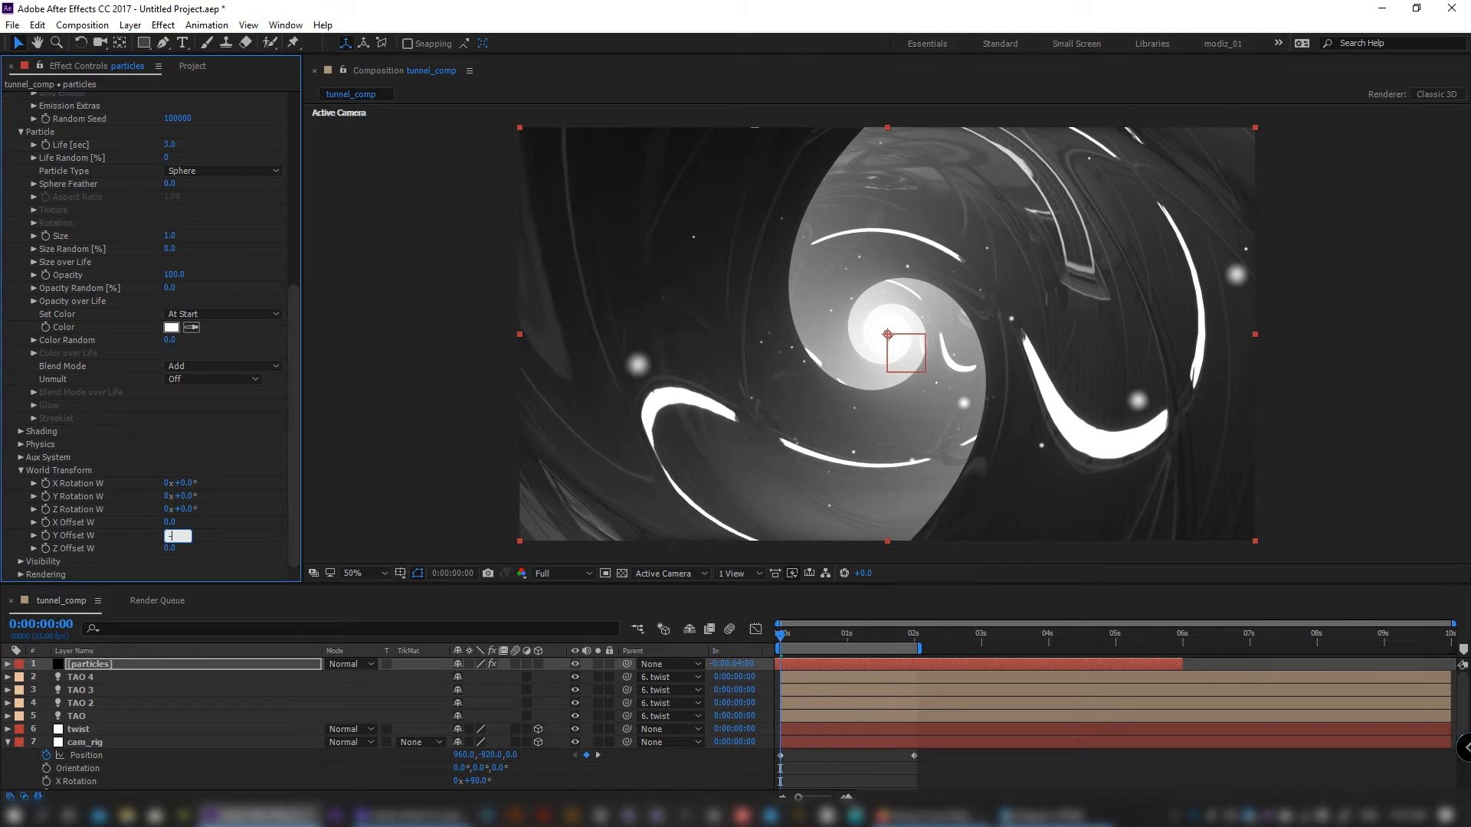
text(280)
key(Return)
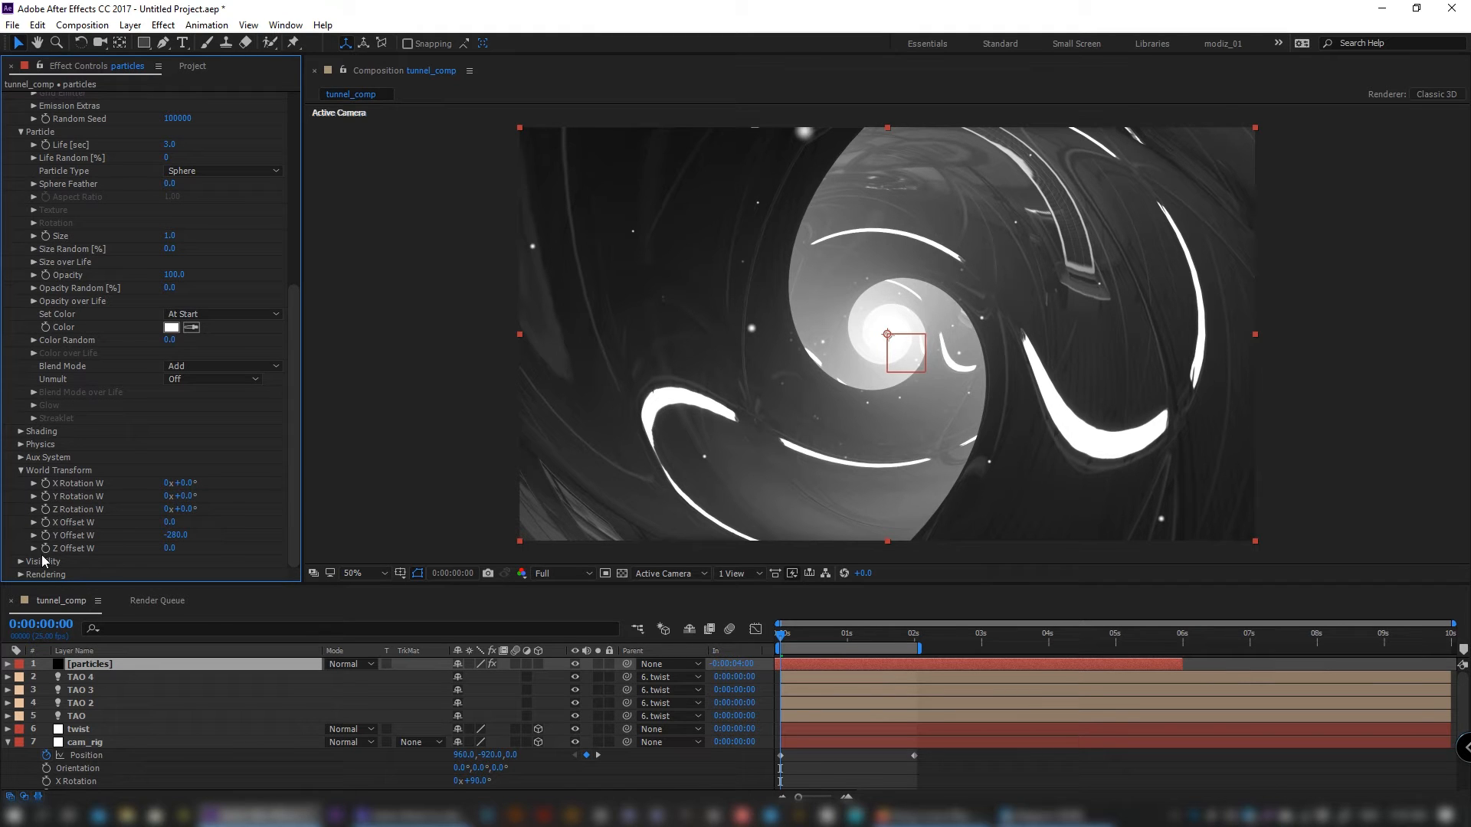
- Turn on Particular's Motion Blur with a Shutter Angle of 360 and preview the particle animation
click(21, 574)
scroll(93, 550, down, 3)
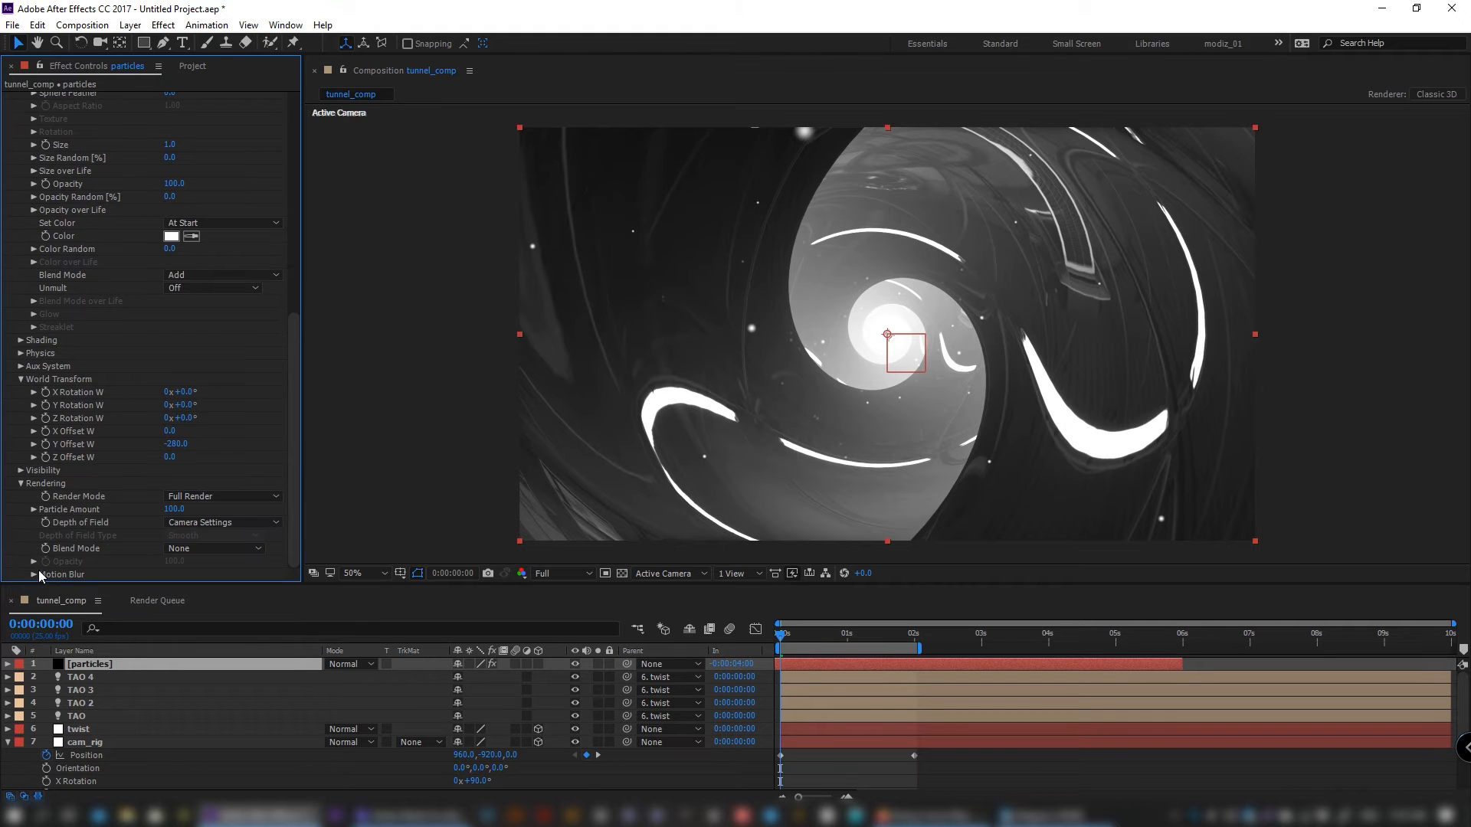
click(33, 575)
scroll(111, 558, down, 3)
click(222, 483)
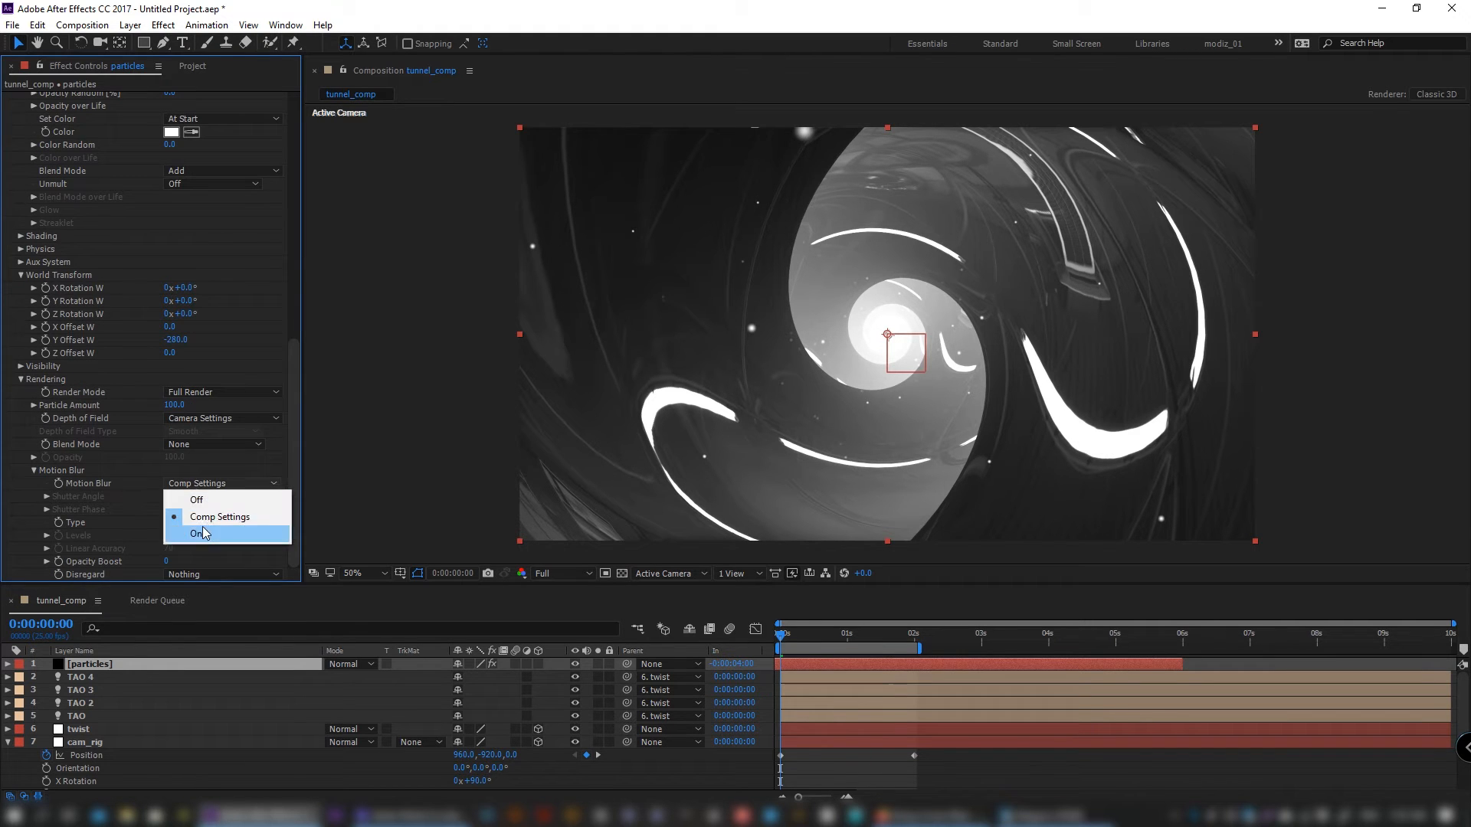
click(201, 533)
click(169, 497)
key(Return)
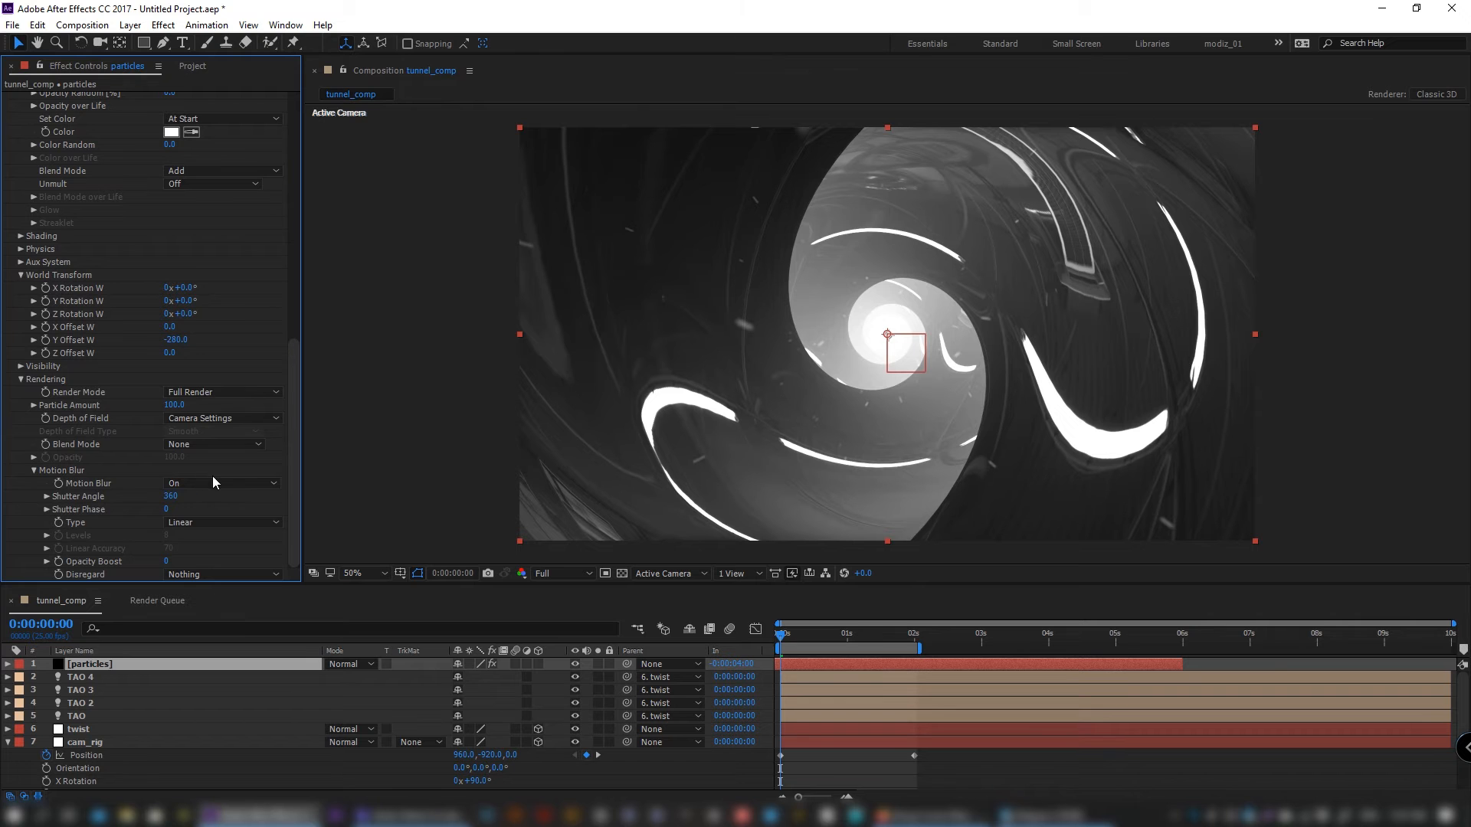
key(space)
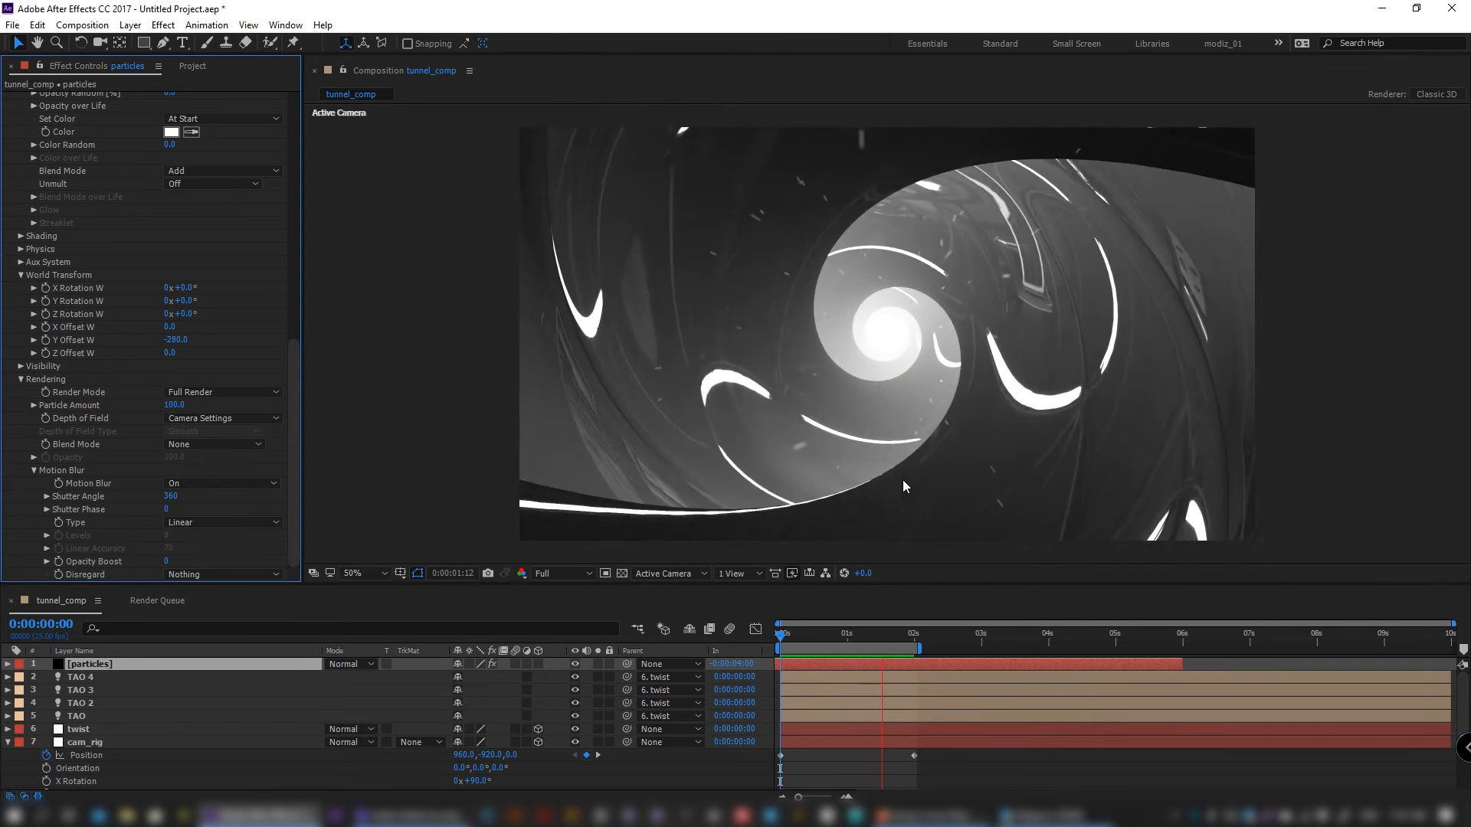
click(776, 634)
- Create a new composition named sphere_comp with a duration of 2 seconds
click(193, 66)
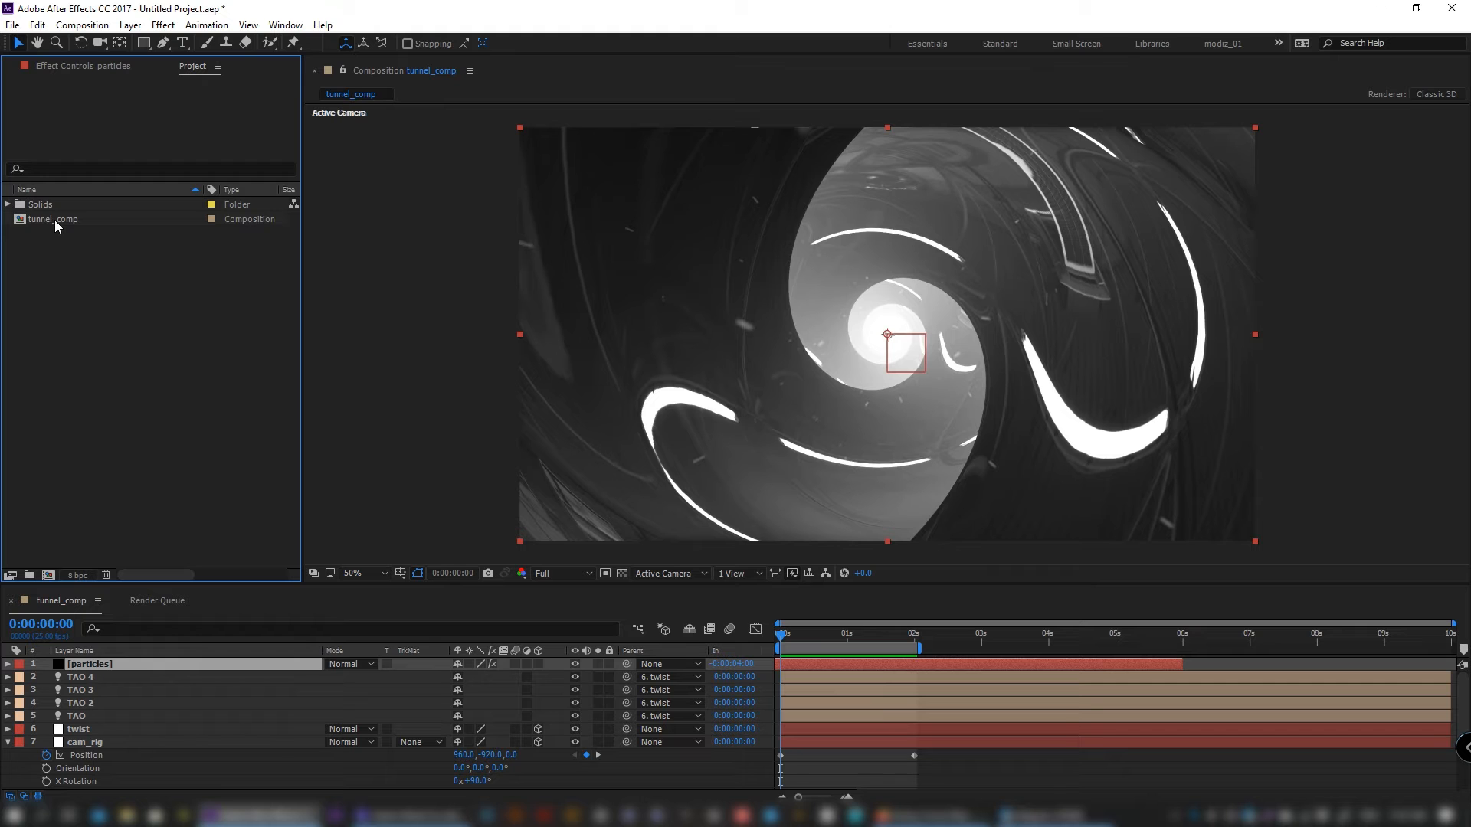
click(48, 575)
drag(567, 282, 541, 278)
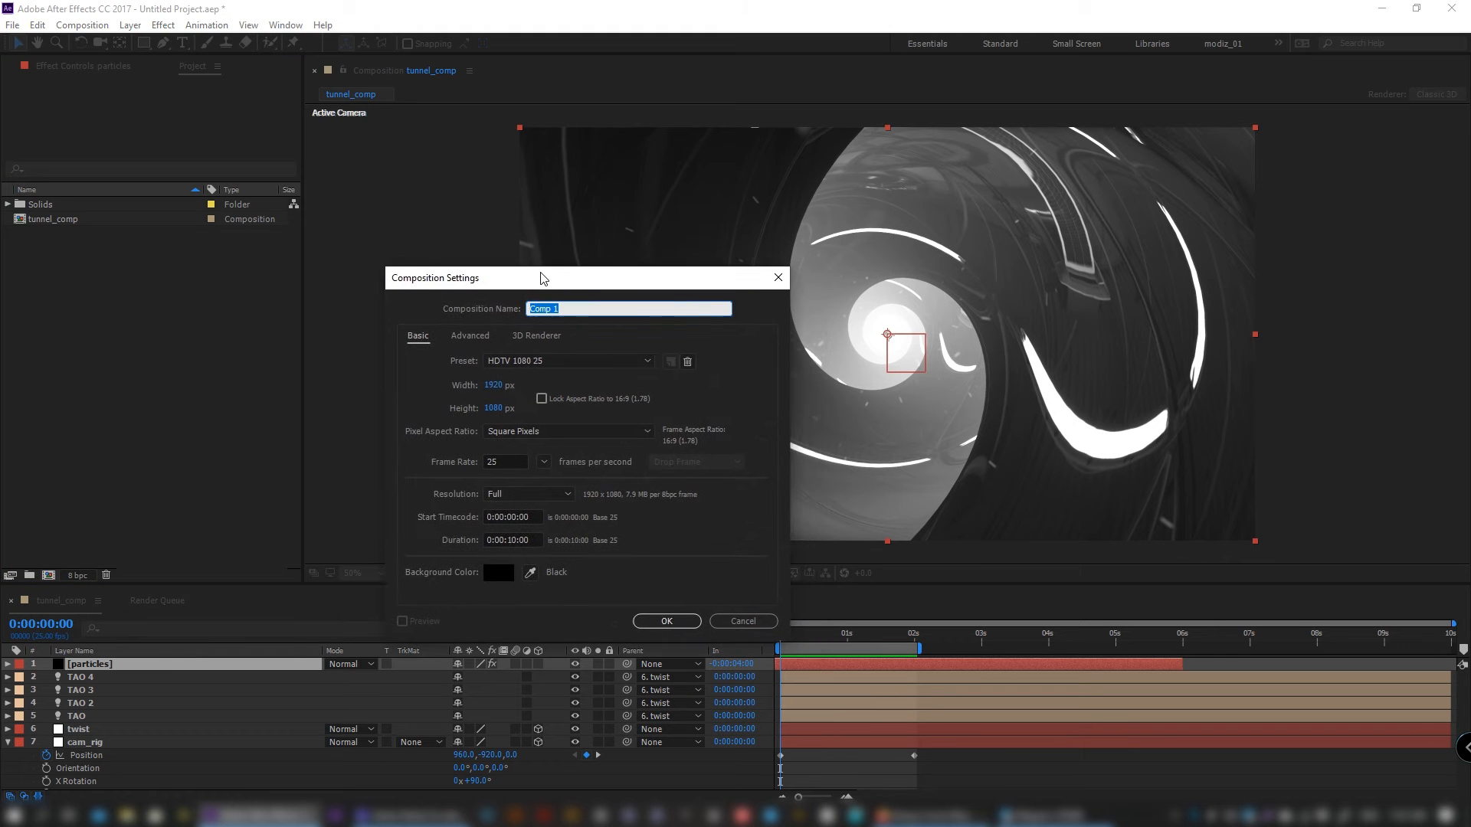
text(sphere_comp)
click(529, 540)
text(200)
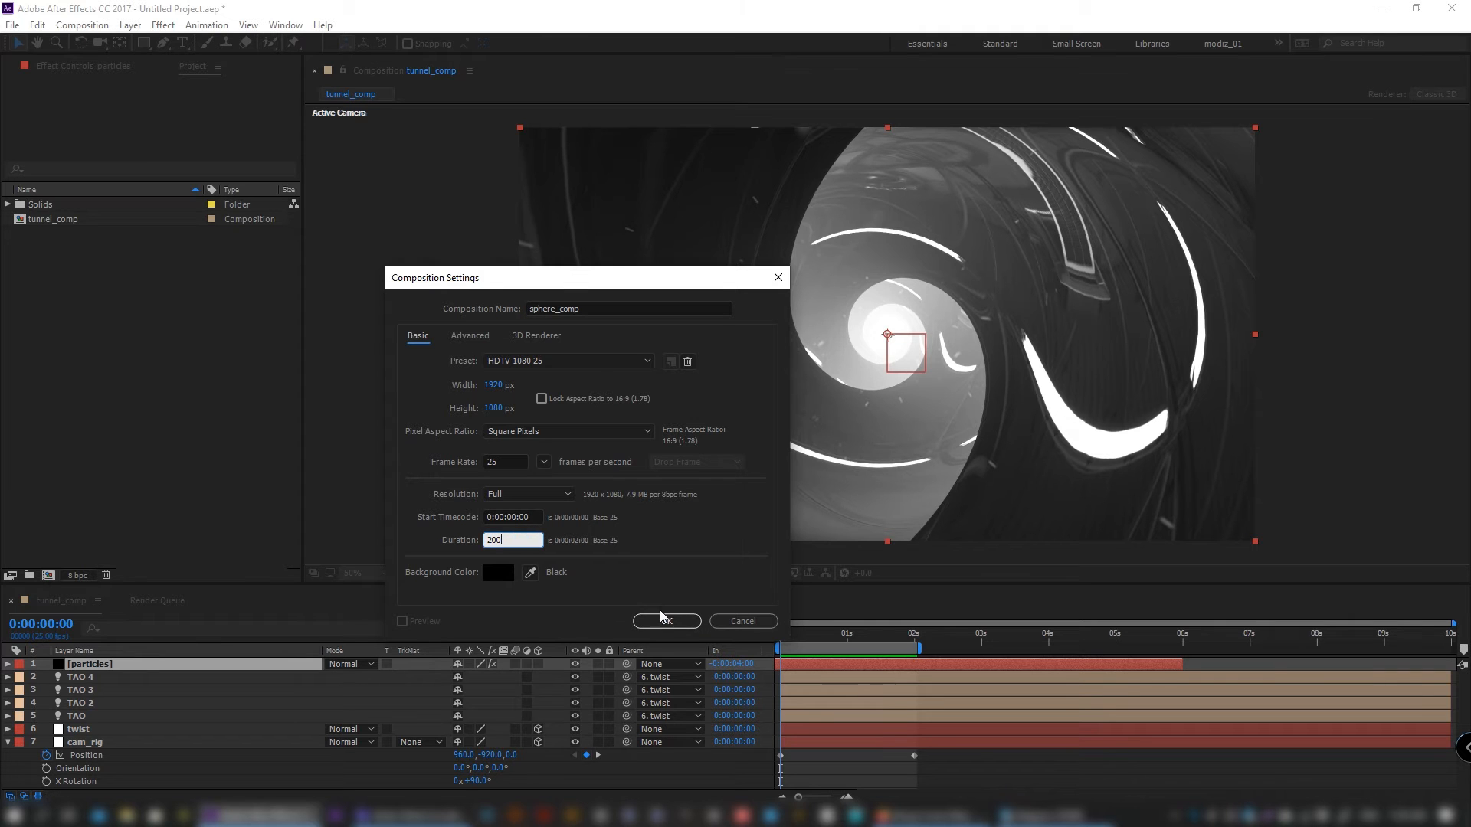
click(667, 621)
- Add a solid named tao and a camera to sphere_comp, and reveal the camera's Position
key(ctrl+y)
text(t)
key(Return)
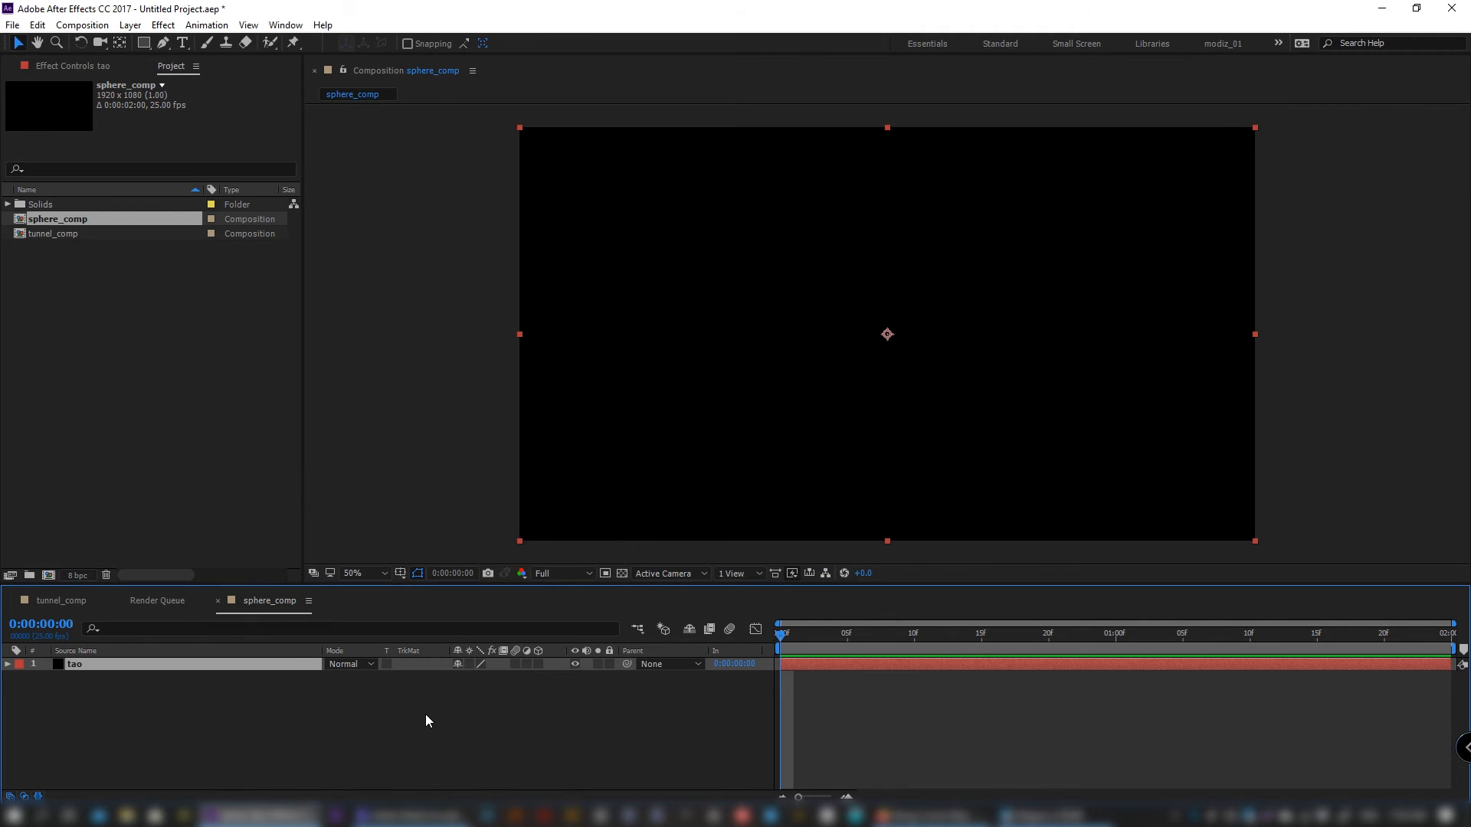
key(ctrl+alt+shift+c)
click(892, 573)
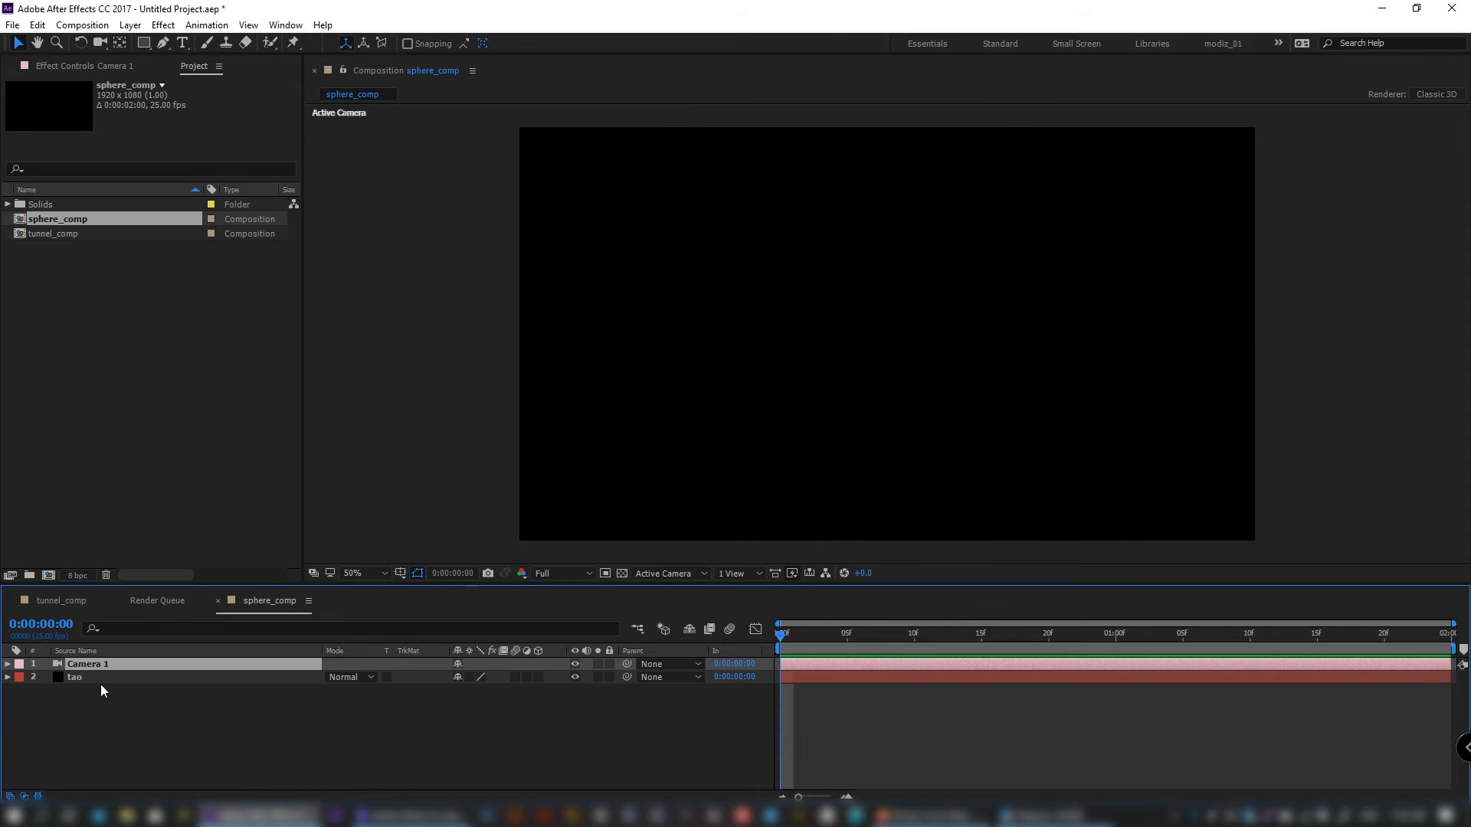
key(p)
- Apply the Tao effect to the tao solid and set its Path Generator Size to 100
click(197, 694)
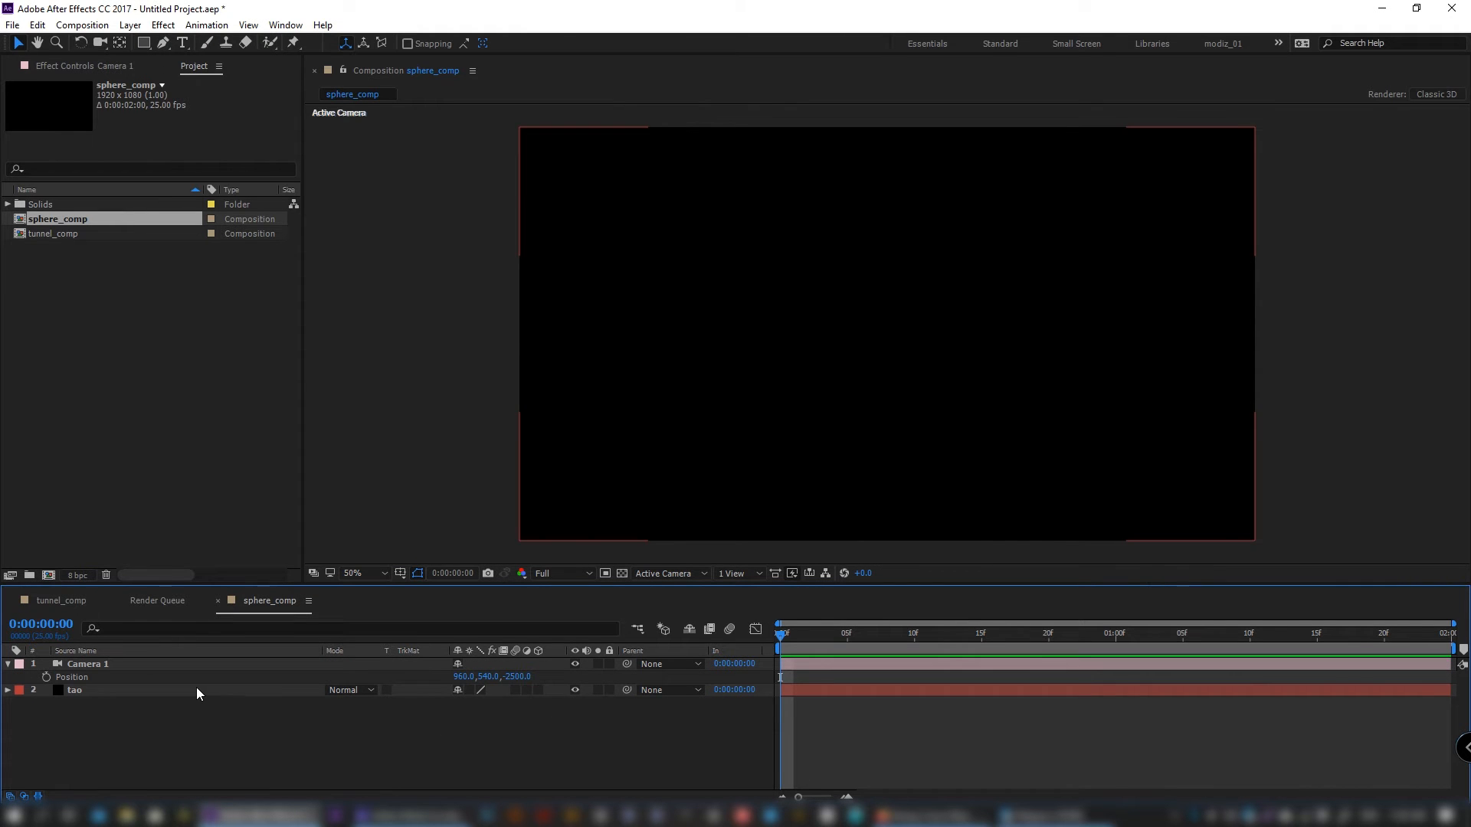
click(197, 693)
key(ctrl+space)
text(tao)
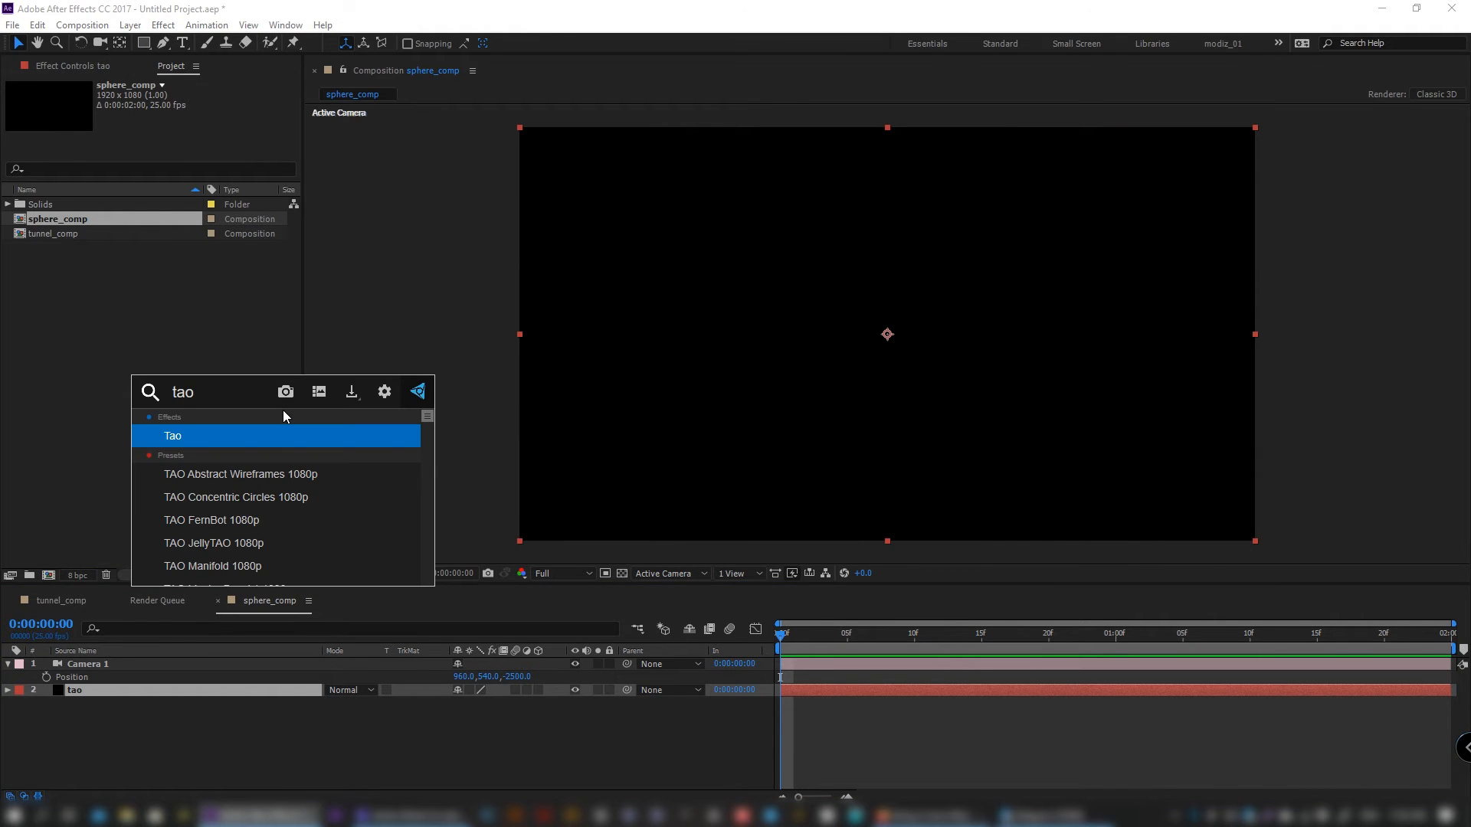
click(271, 434)
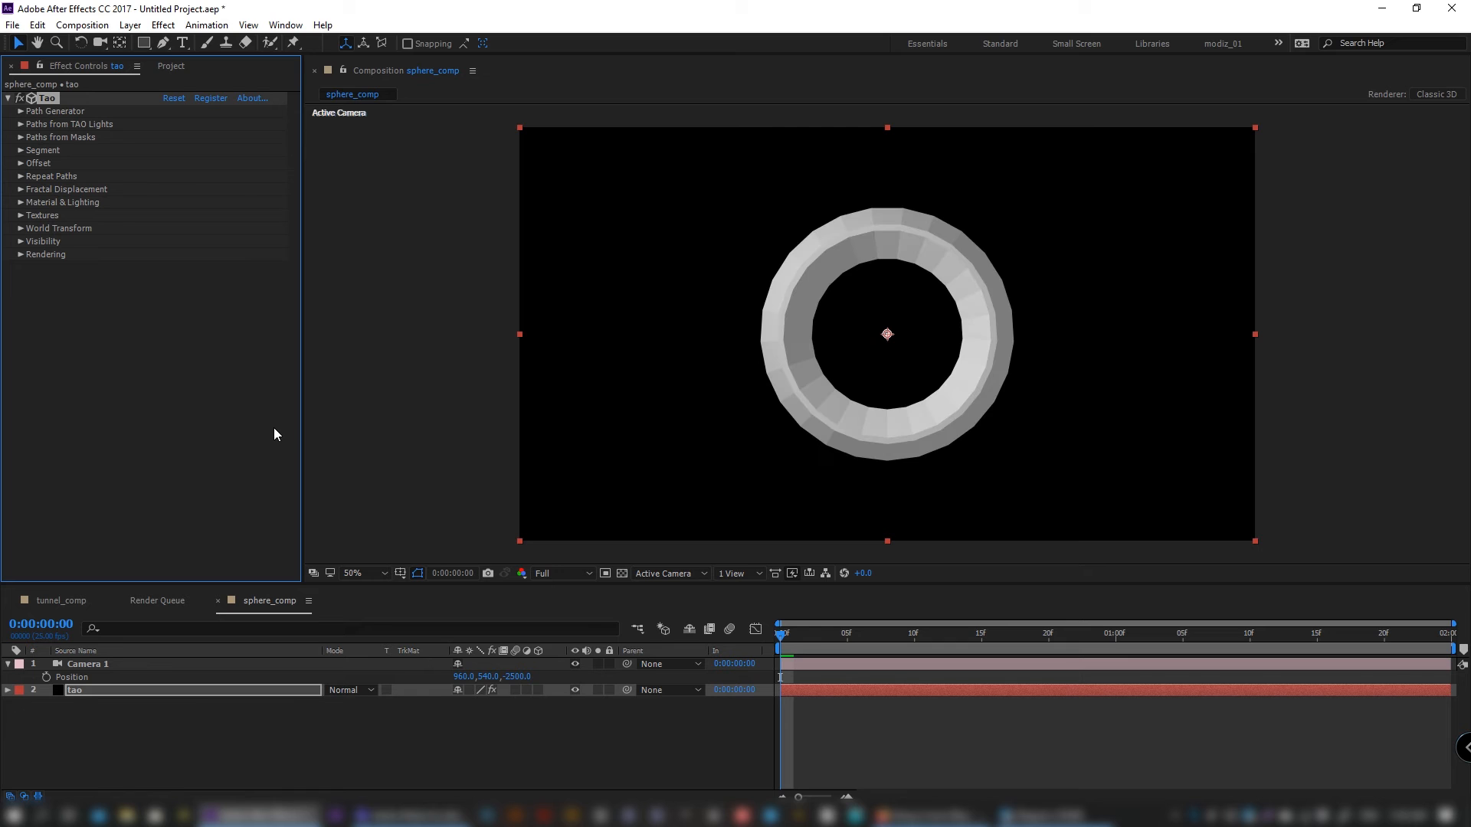
click(26, 113)
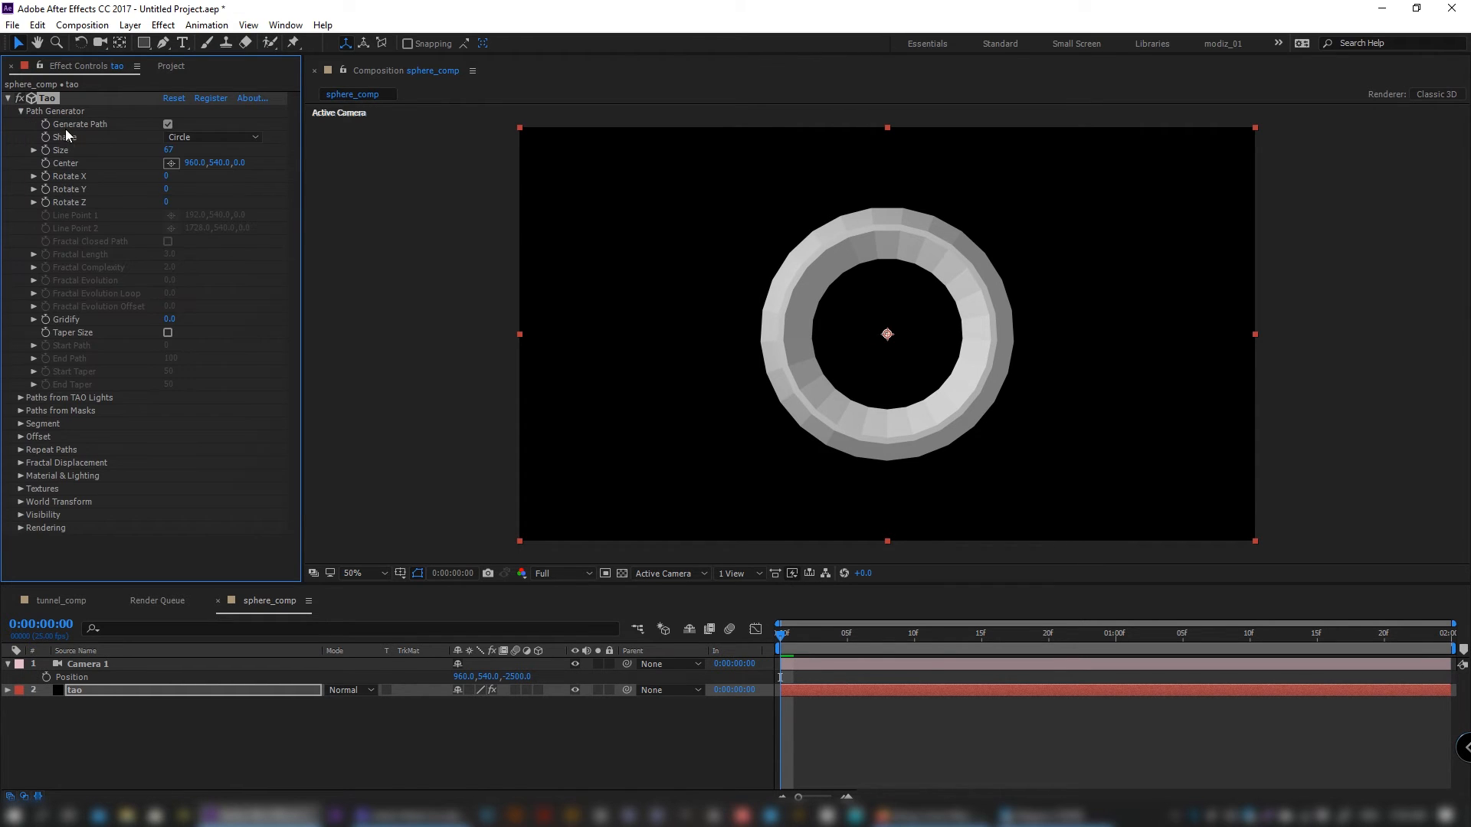
click(166, 150)
text(100)
key(Return)
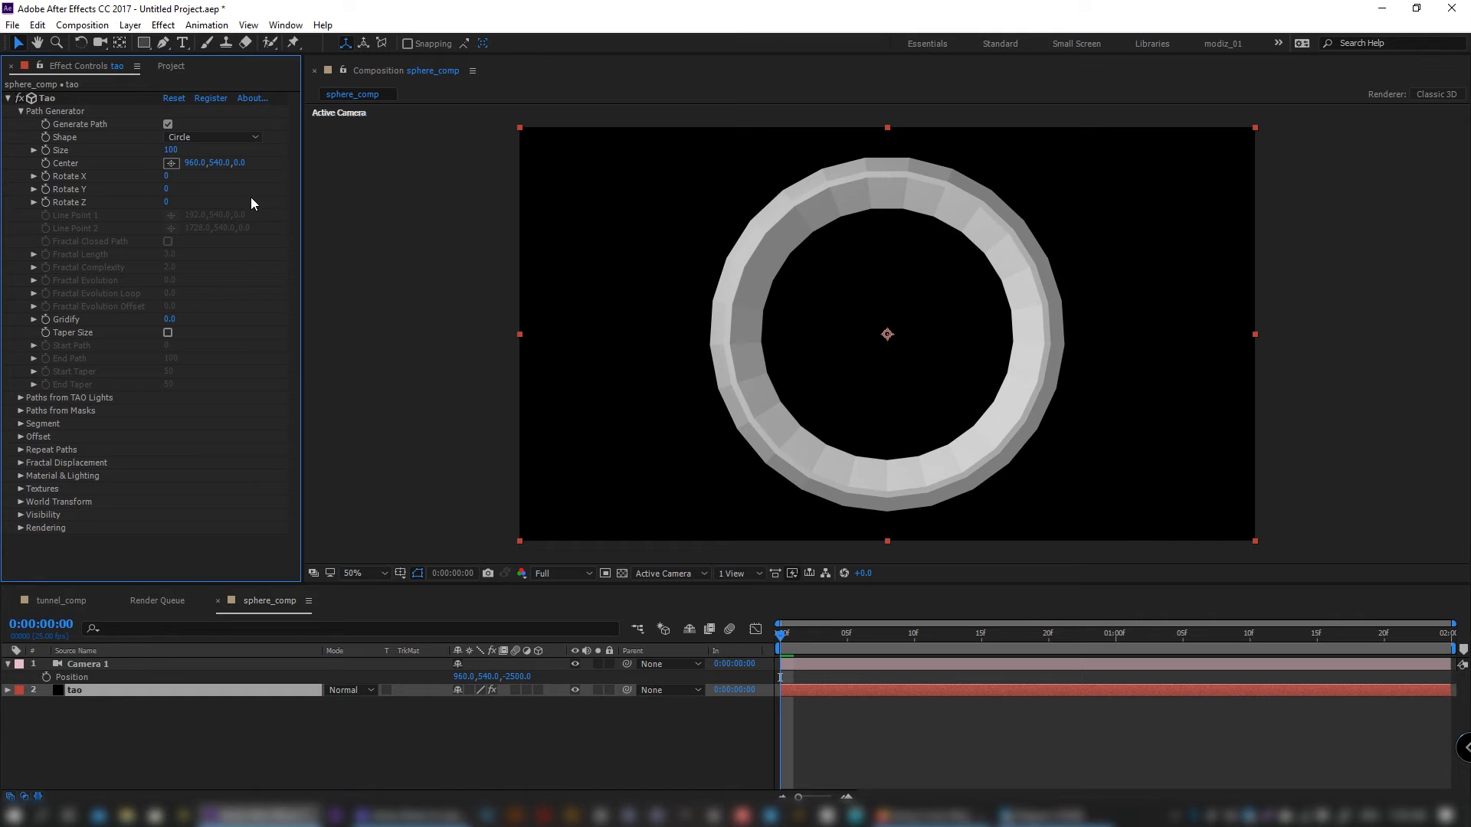
- Enable Taper Size on the generated path and set End Path to 50
click(168, 334)
click(171, 358)
text(50)
key(Return)
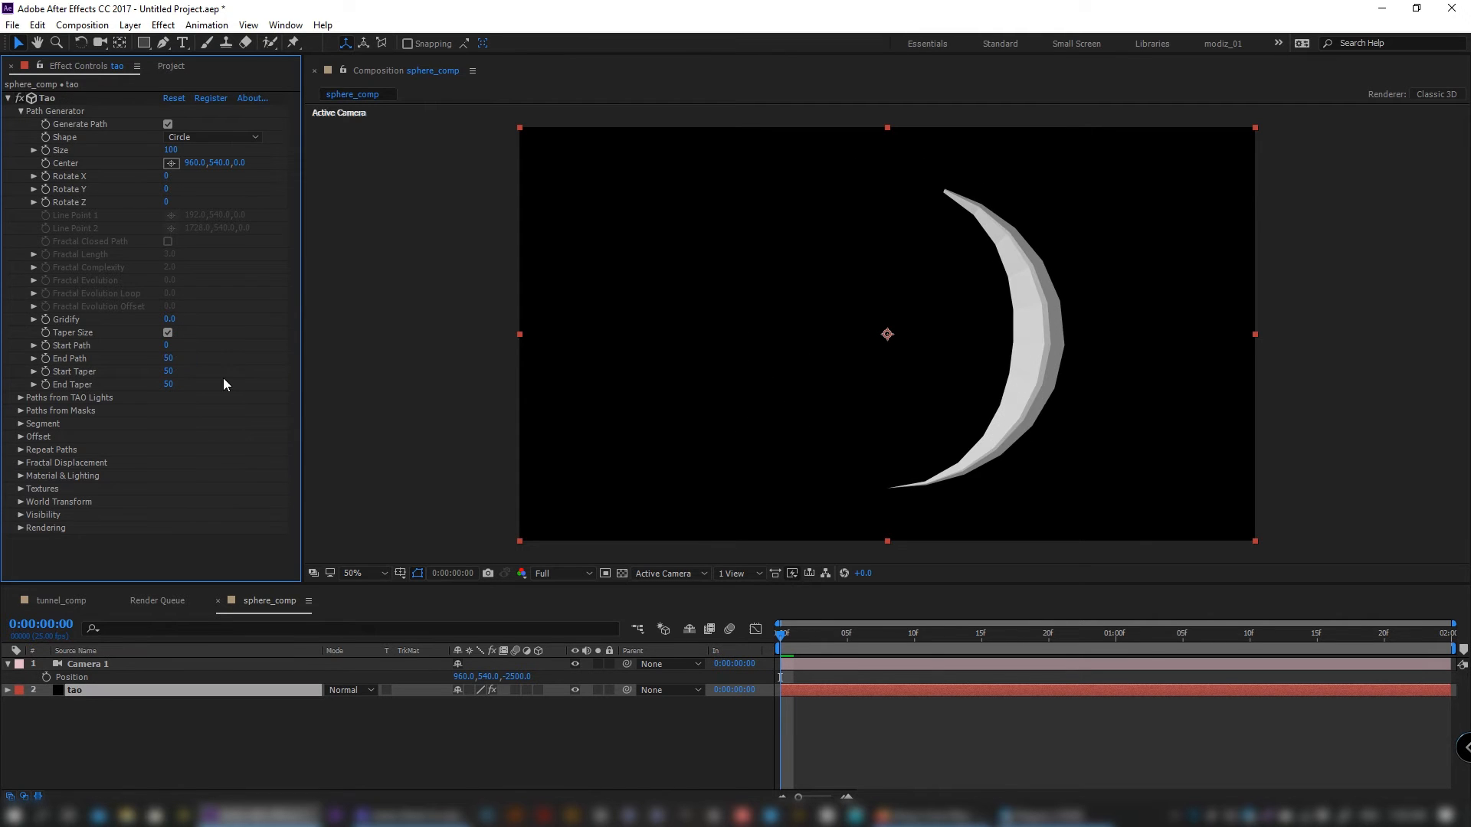
- Set Tao's Segments to 64 and Sides to 4, with Break Sides turned off
click(21, 423)
scroll(65, 415, down, 4)
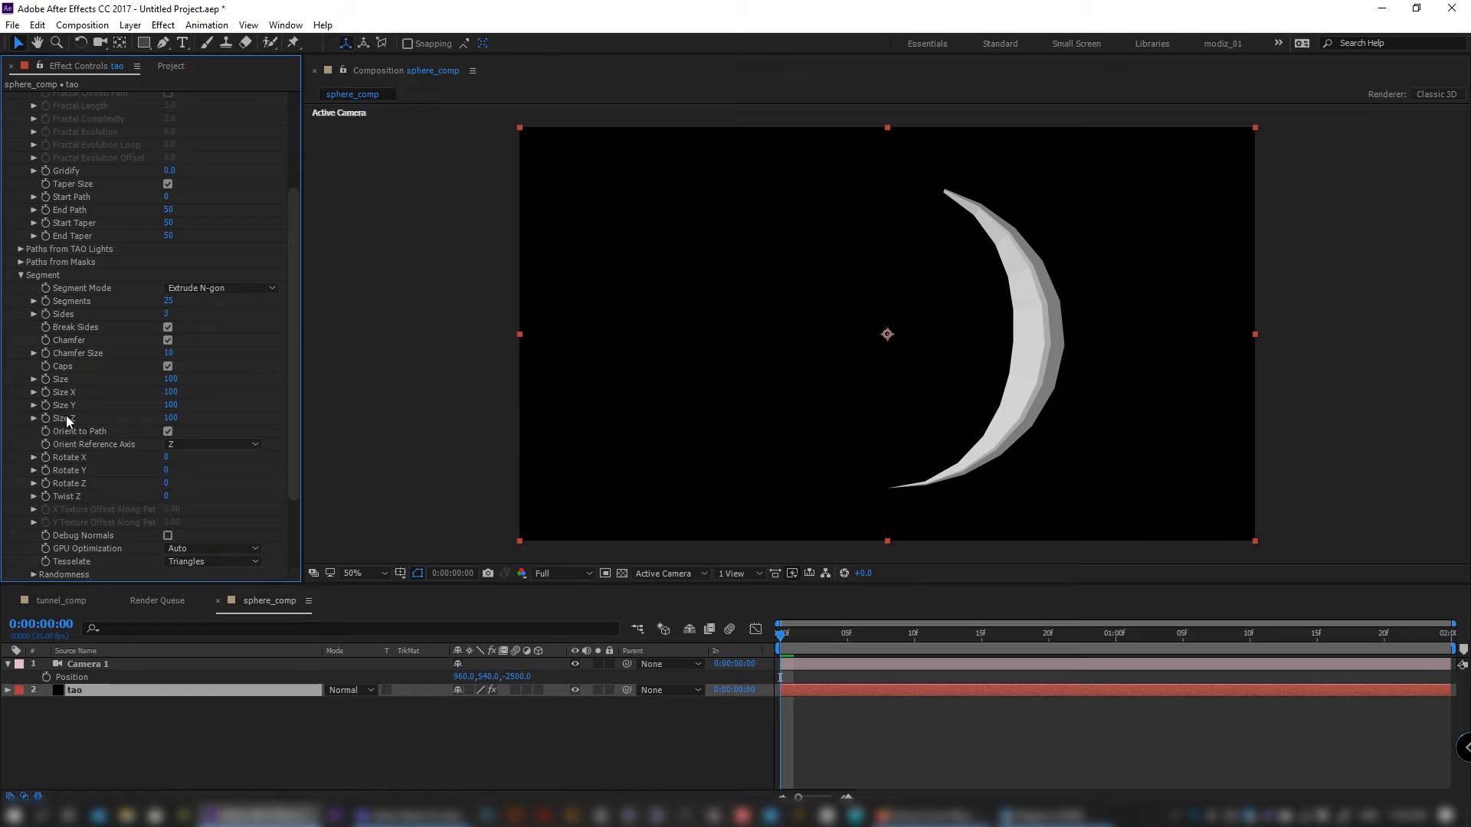
click(168, 301)
text(64)
key(Return)
click(169, 315)
text(4)
click(232, 314)
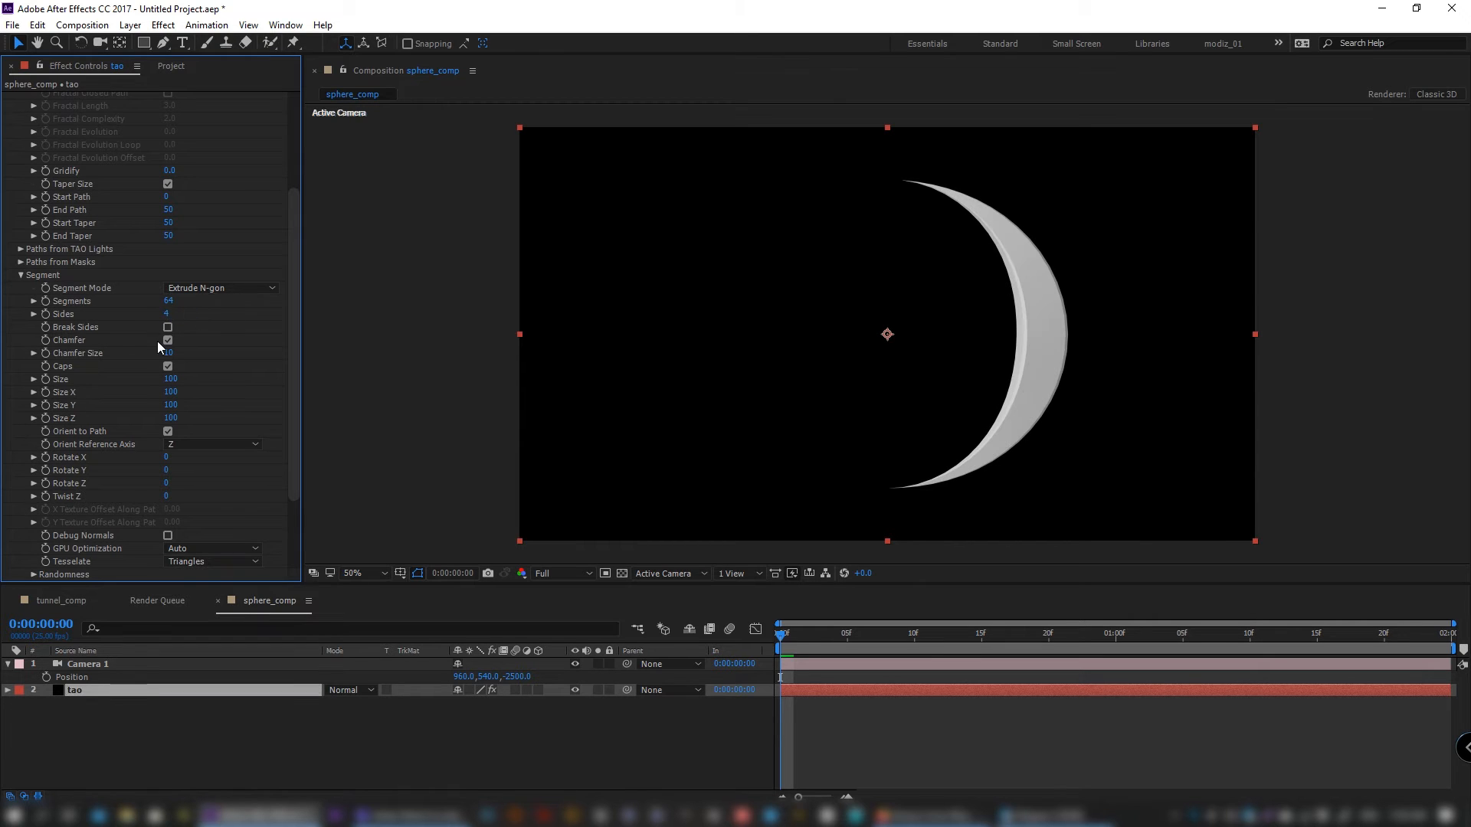
- Set the segment Size to 10, Size Y to 200 and Size Z to 10
click(171, 379)
text(10)
key(Return)
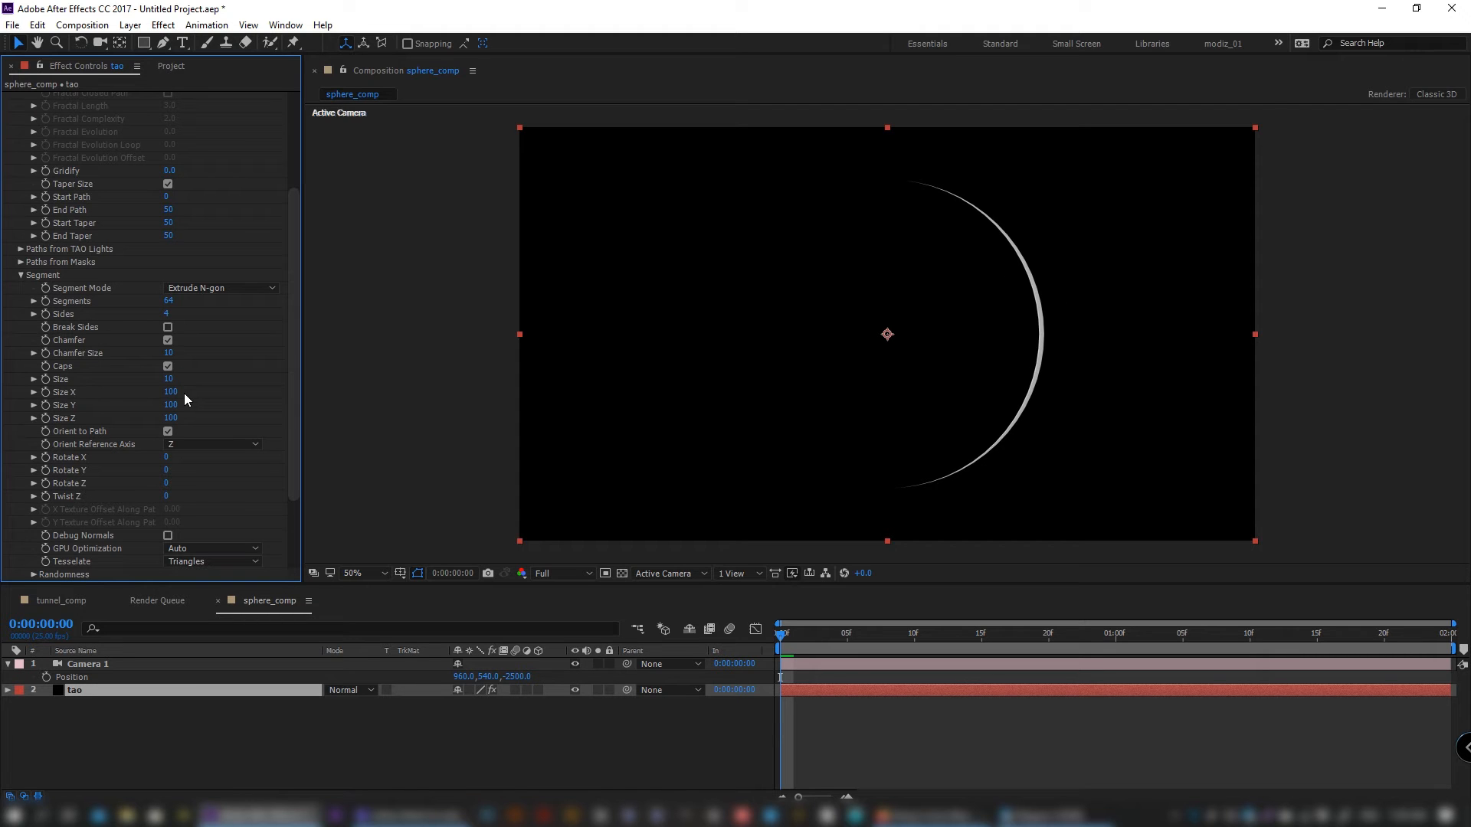
click(170, 392)
key(Tab)
text(200)
key(Tab)
text(10)
key(Return)
- Disable Offset Size and enable Offset Position in Tao's Offset settings
scroll(75, 382, down, 3)
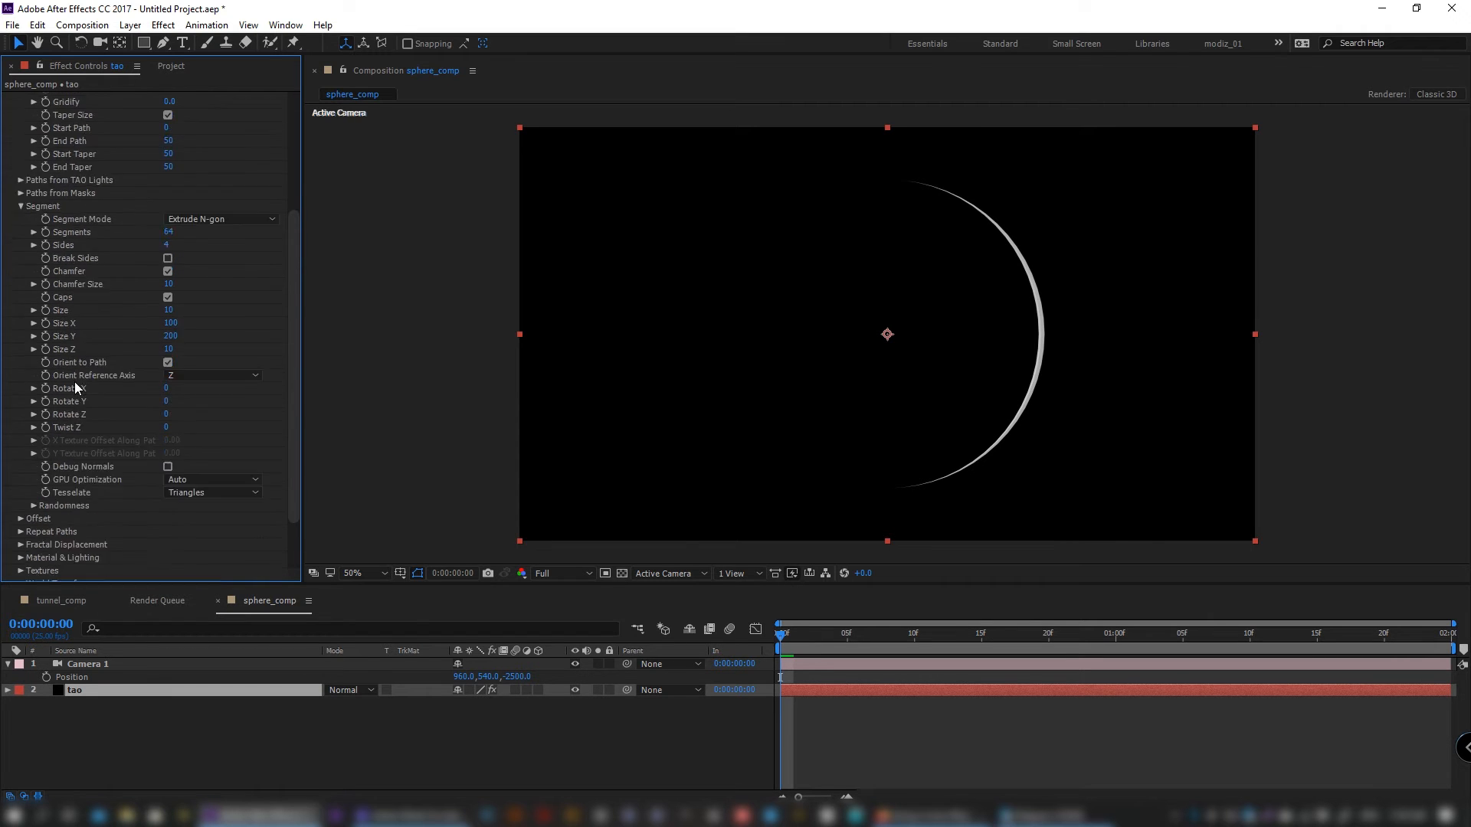
click(21, 486)
scroll(77, 414, down, 3)
click(168, 406)
click(168, 432)
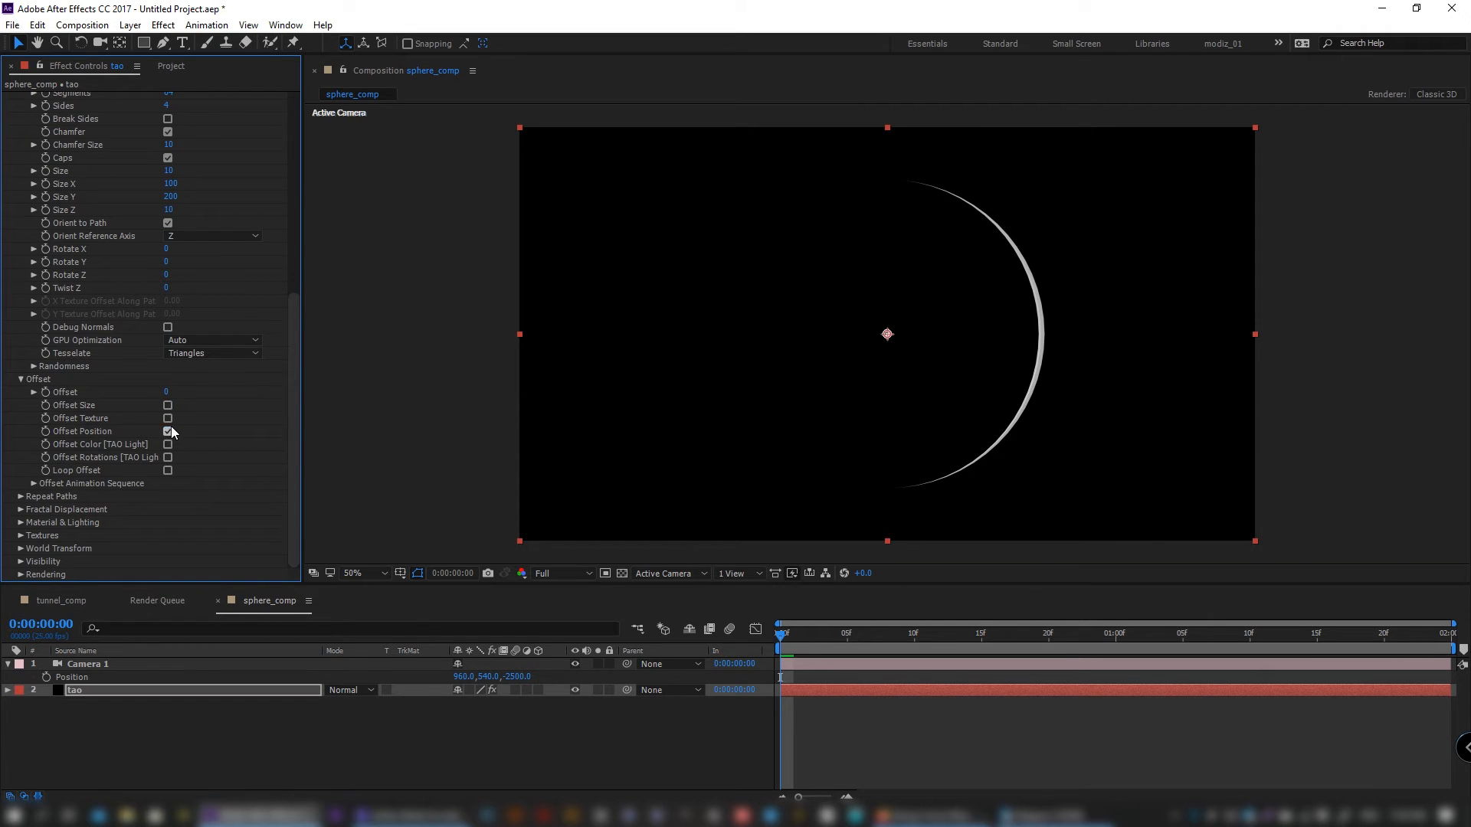
- Animate Tao's Offset from 0 at the first frame to 100 at the last frame
click(775, 636)
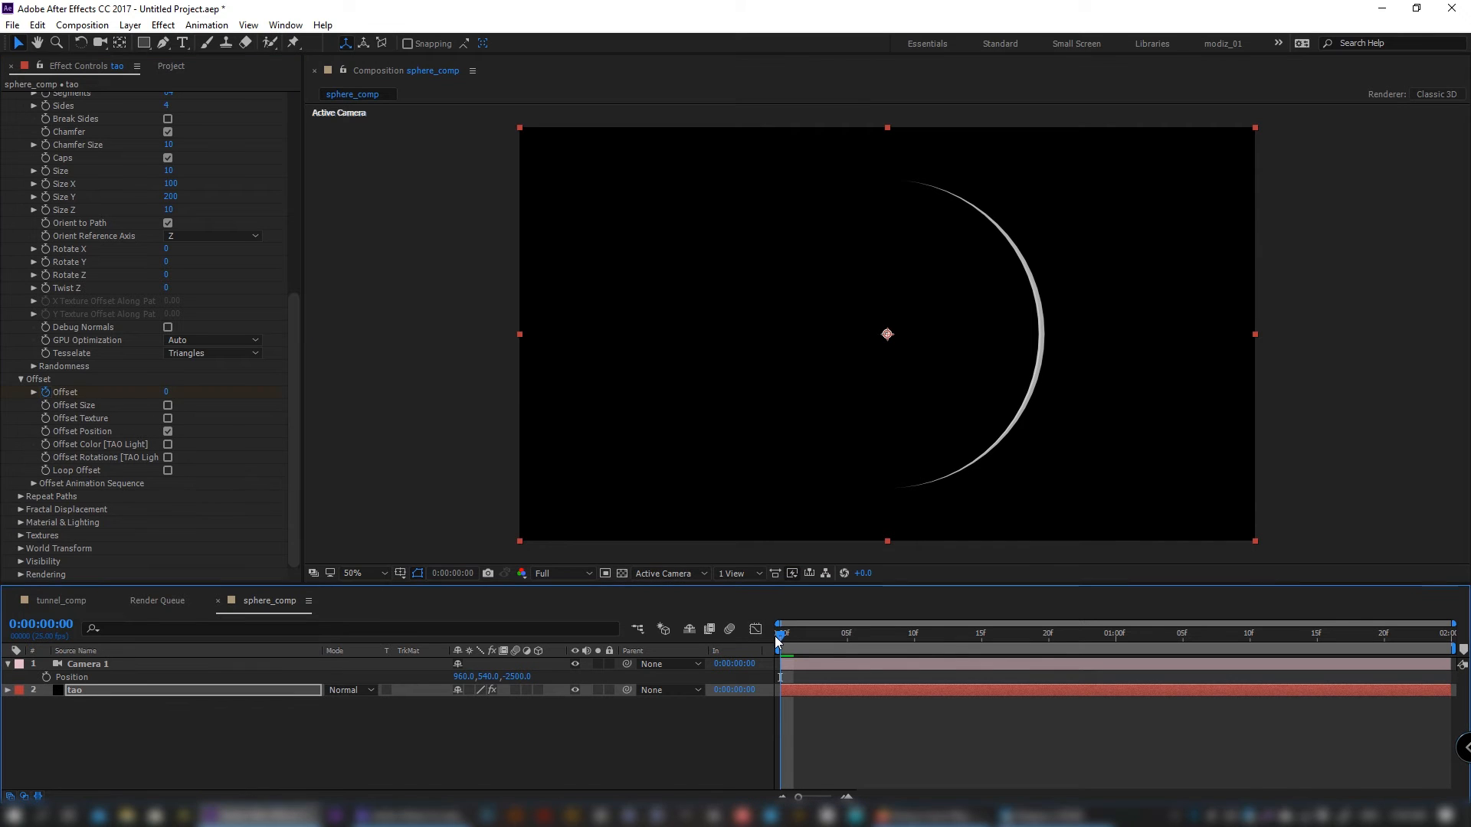
key(End)
click(166, 393)
text(100)
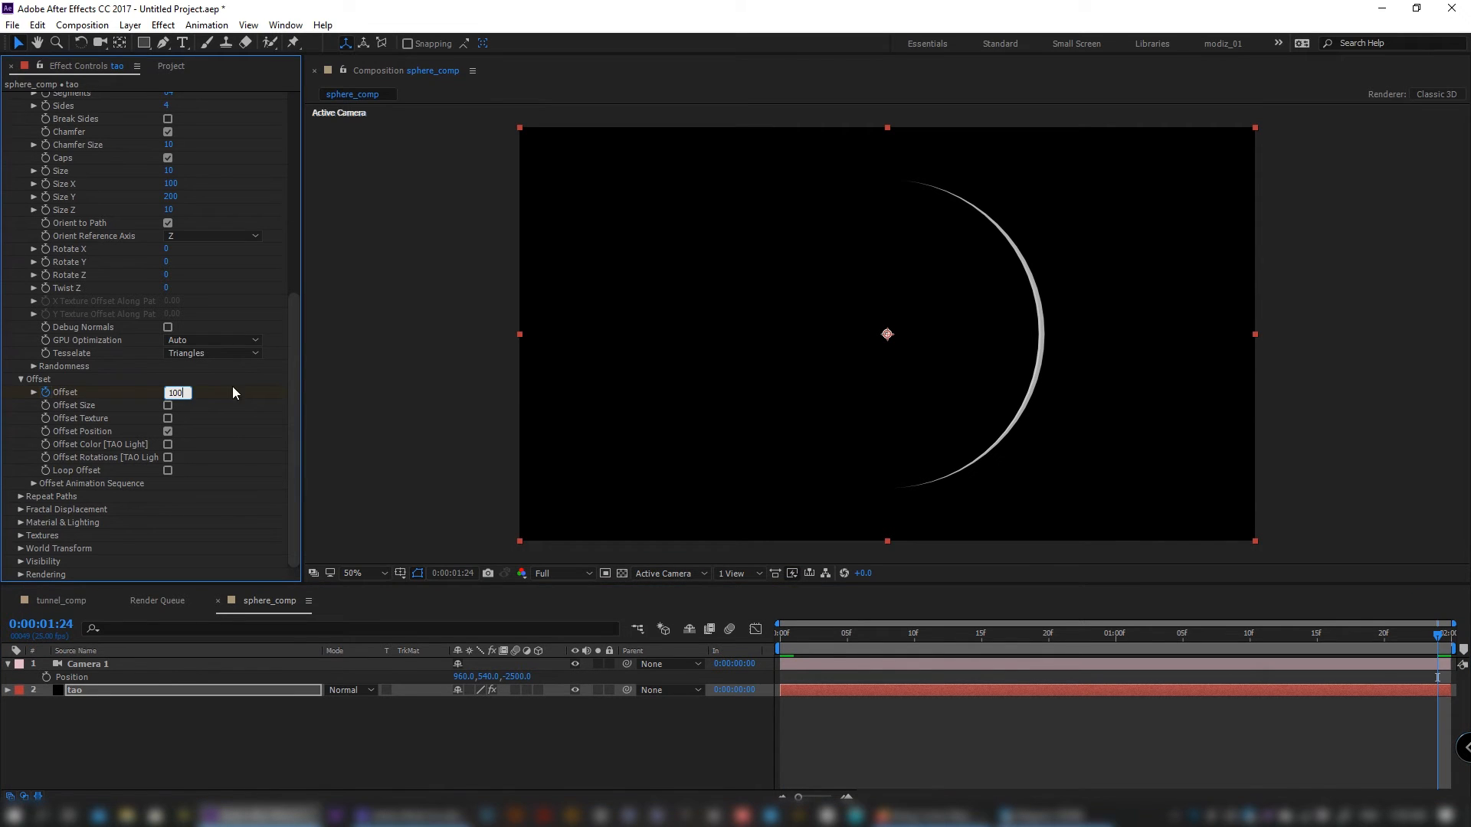
key(Return)
- Move the last Offset keyframe to the 2-second mark and preview the arc's motion
click(127, 688)
key(u)
drag(1440, 719, 1451, 719)
click(781, 636)
key(space)
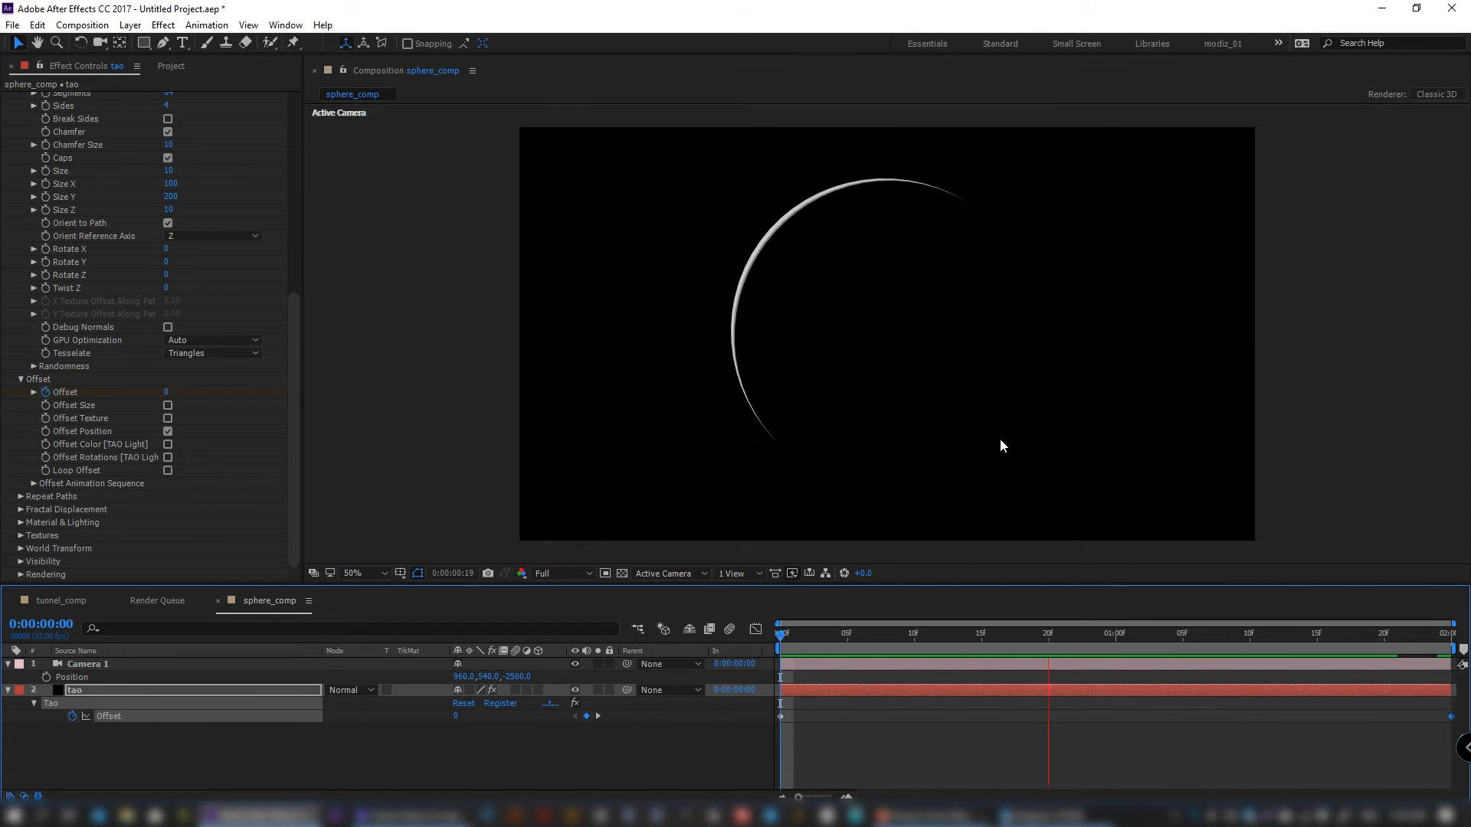
key(space)
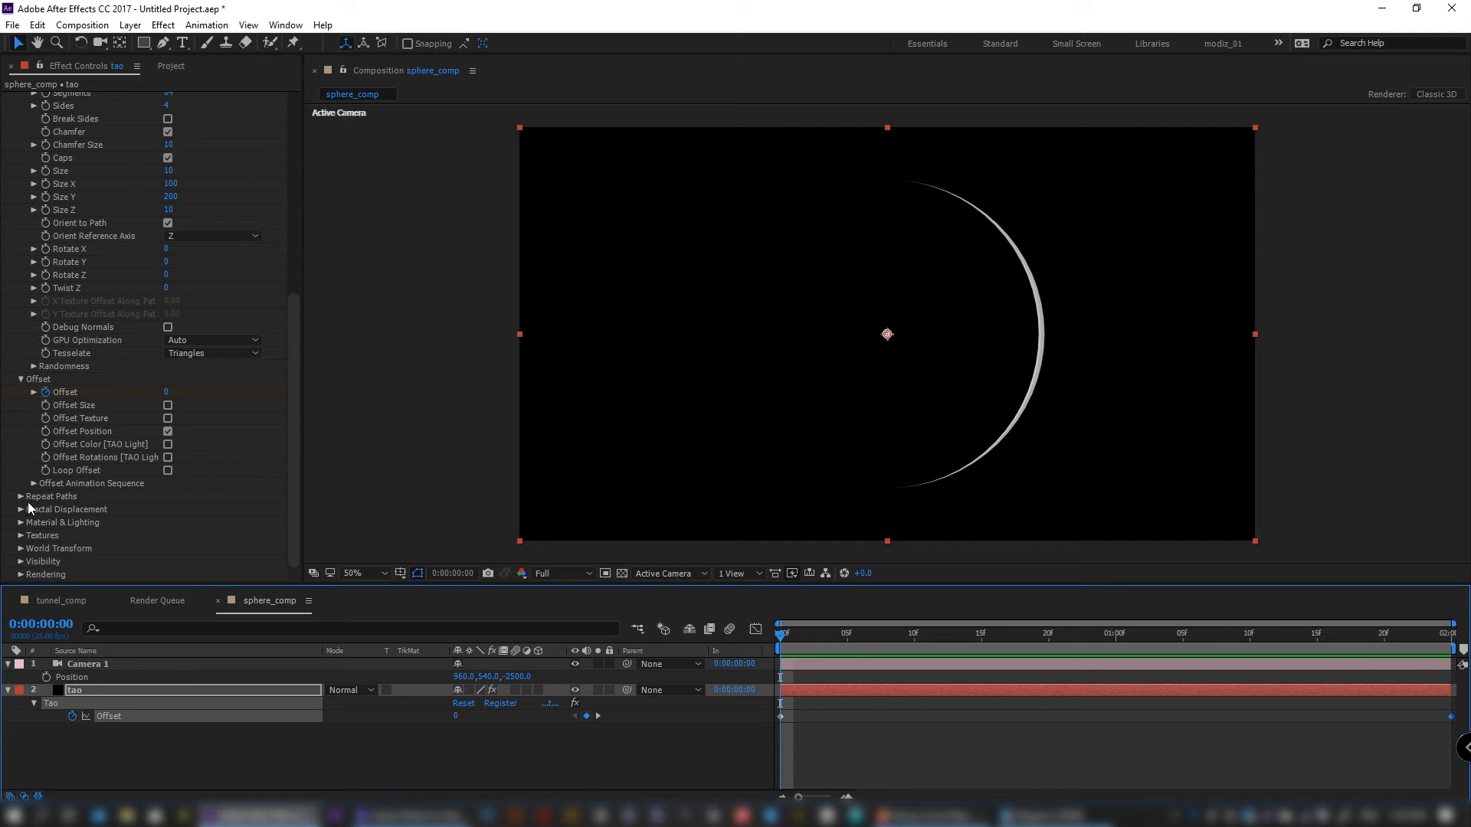
- Set the first repeater's R1 Repetitions to 10 and R1 World Pos X to 0
click(21, 496)
scroll(104, 482, down, 2)
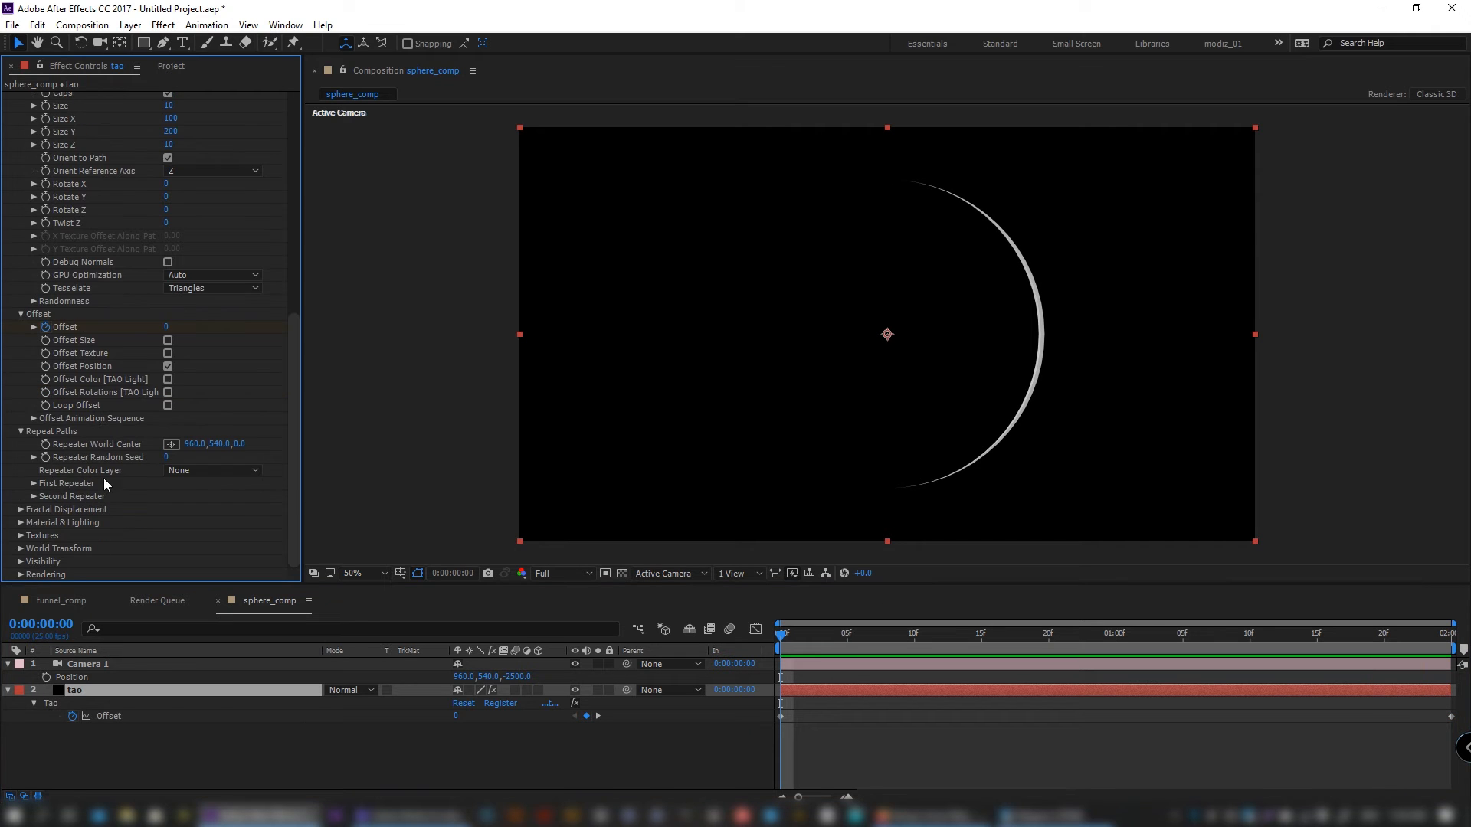
click(34, 483)
scroll(123, 324, down, 6)
click(166, 241)
text(10)
key(Tab)
text(100)
key(Return)
click(170, 267)
text(0)
- Set the first repeater's R1 World Rotate X to 15, Y to 5 and Z to 5
click(170, 319)
text(15)
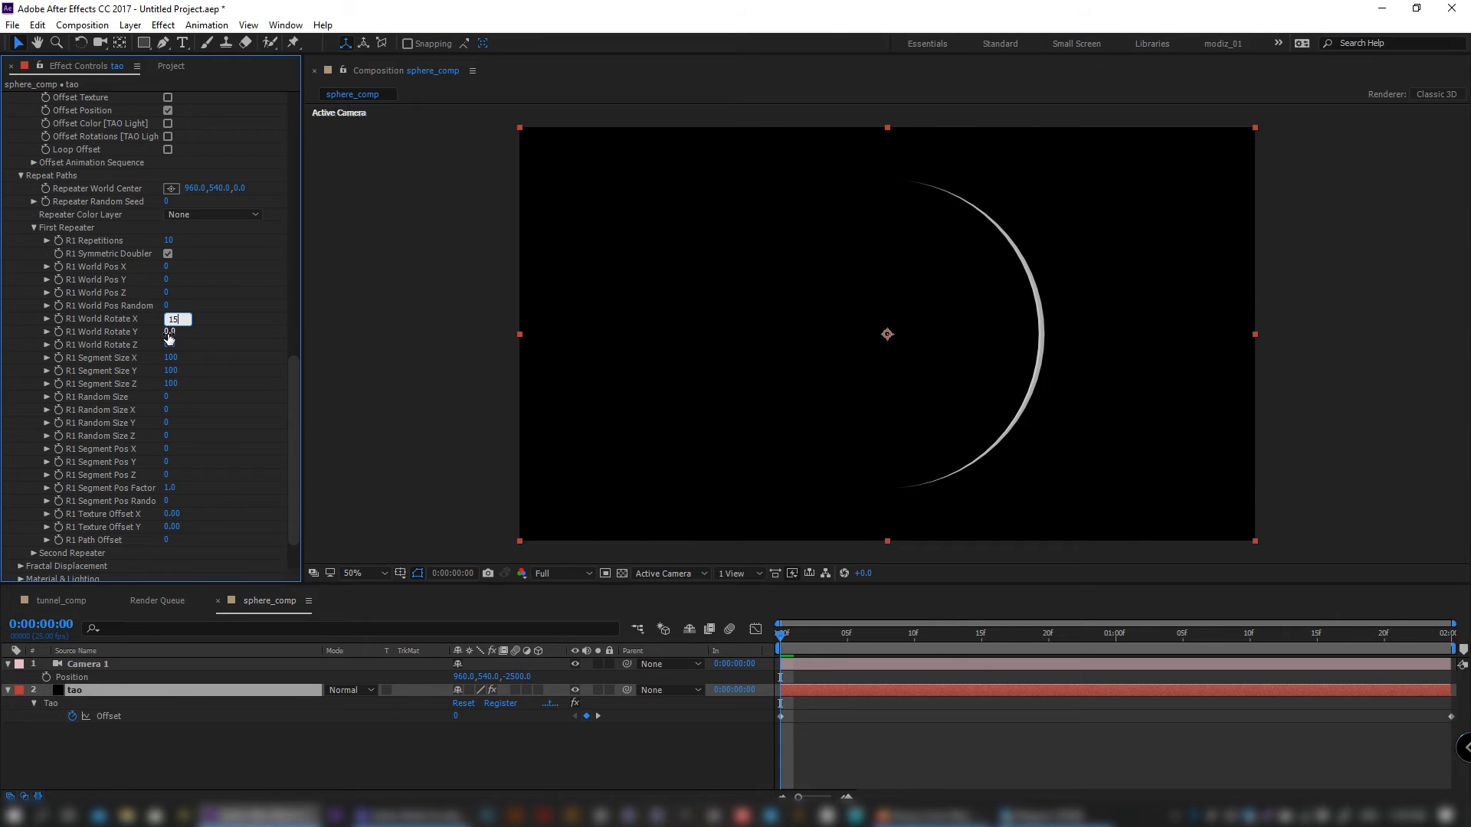
key(Tab)
text(5)
key(Tab)
text(5)
key(Return)
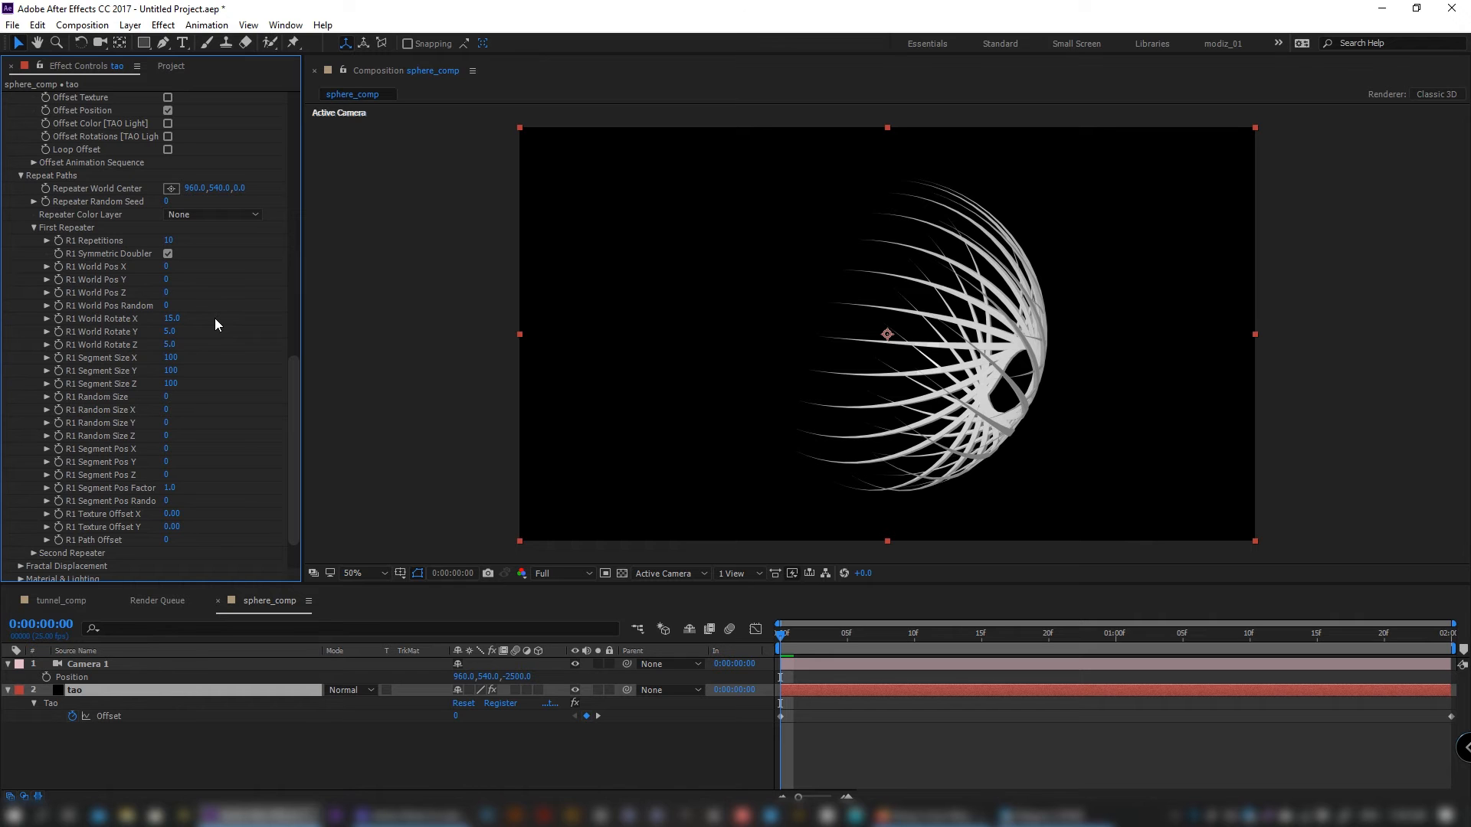
- Set Tao's World Transform W Rotate X to -110, Y to -70 and Z to -60
scroll(144, 304, down, 2)
click(21, 548)
click(170, 510)
text(-11)
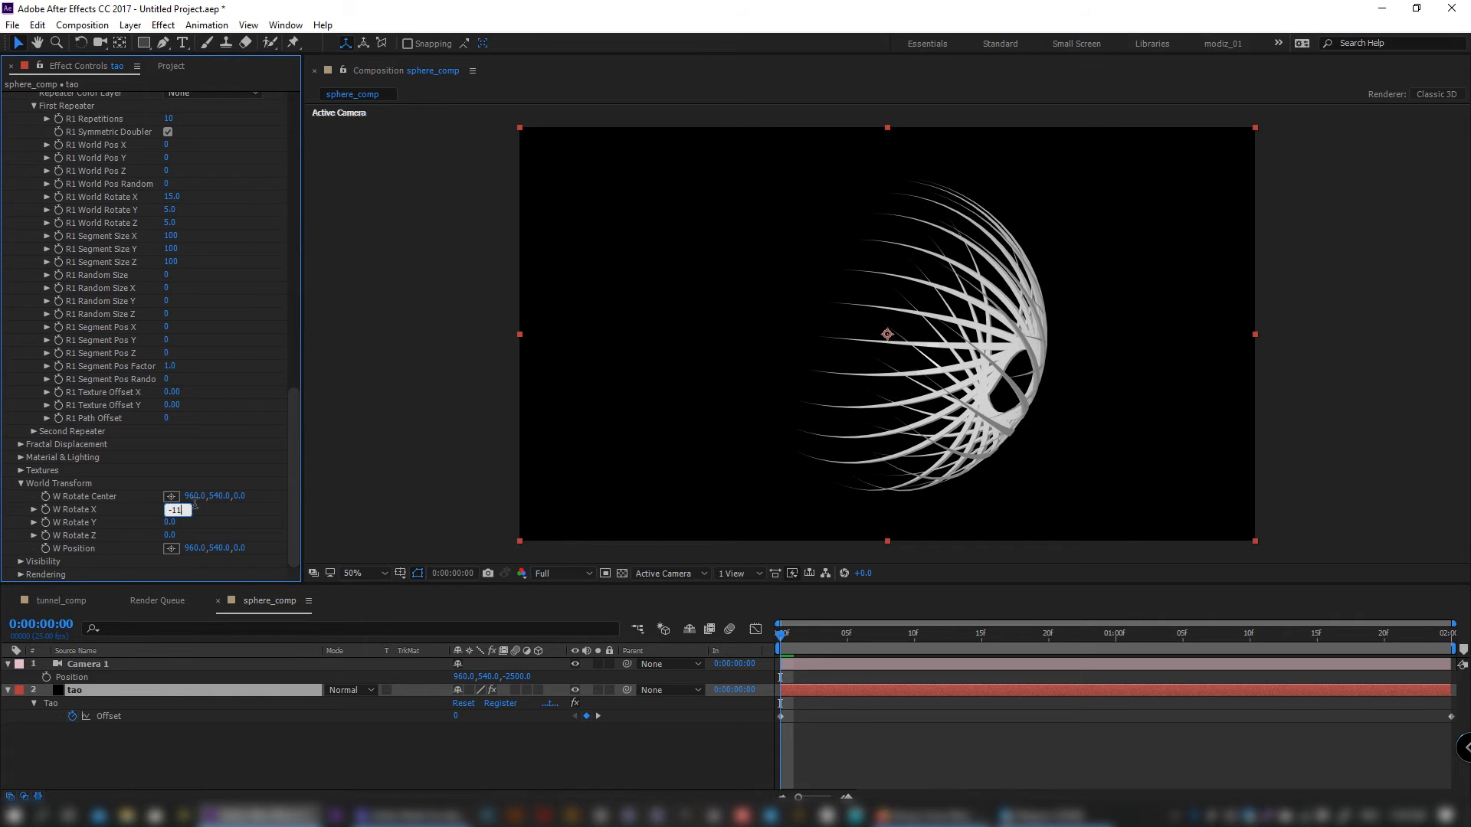
click(170, 523)
text(-70)
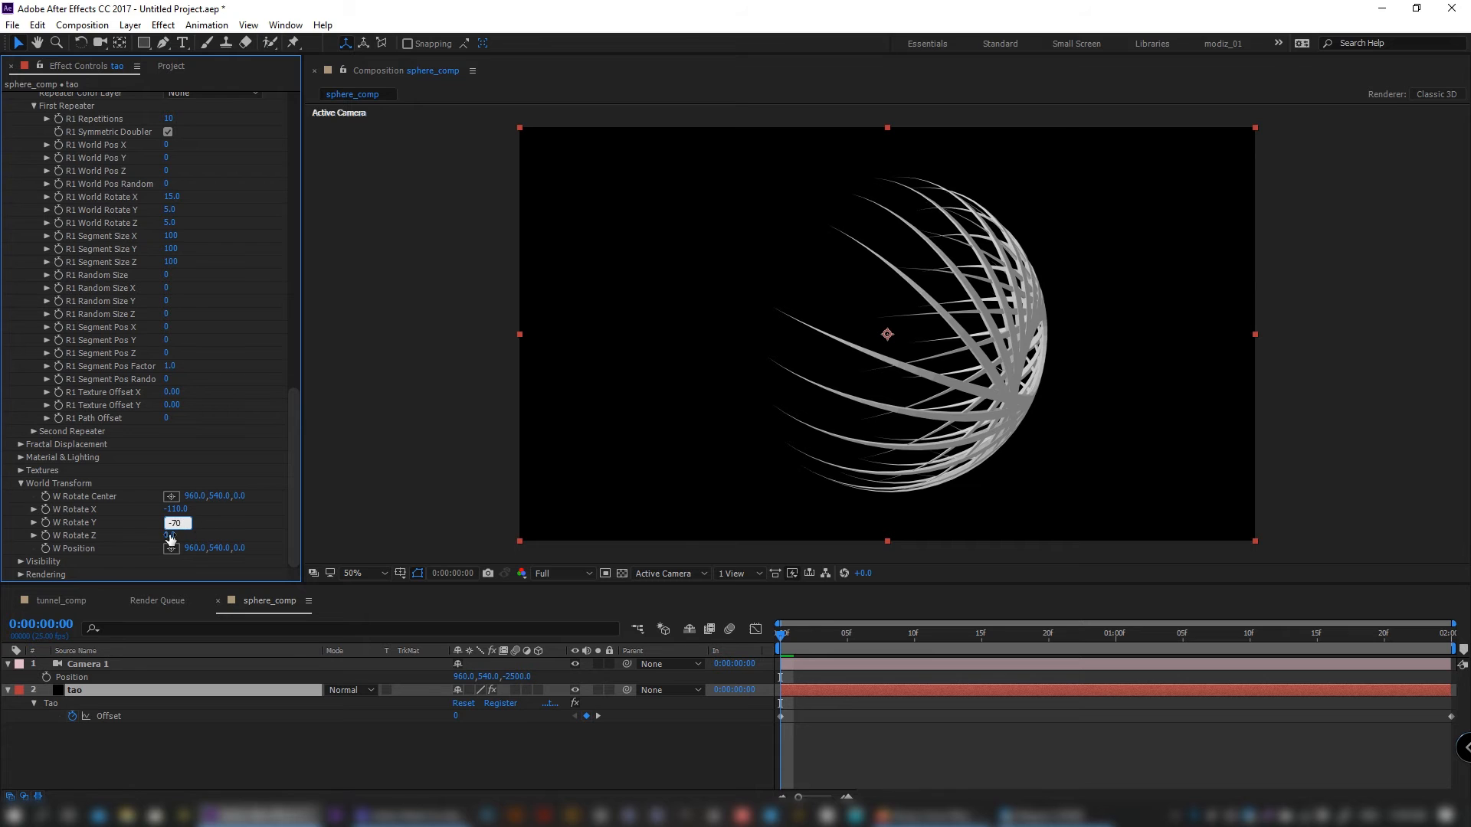
click(170, 534)
text(-6)
key(Return)
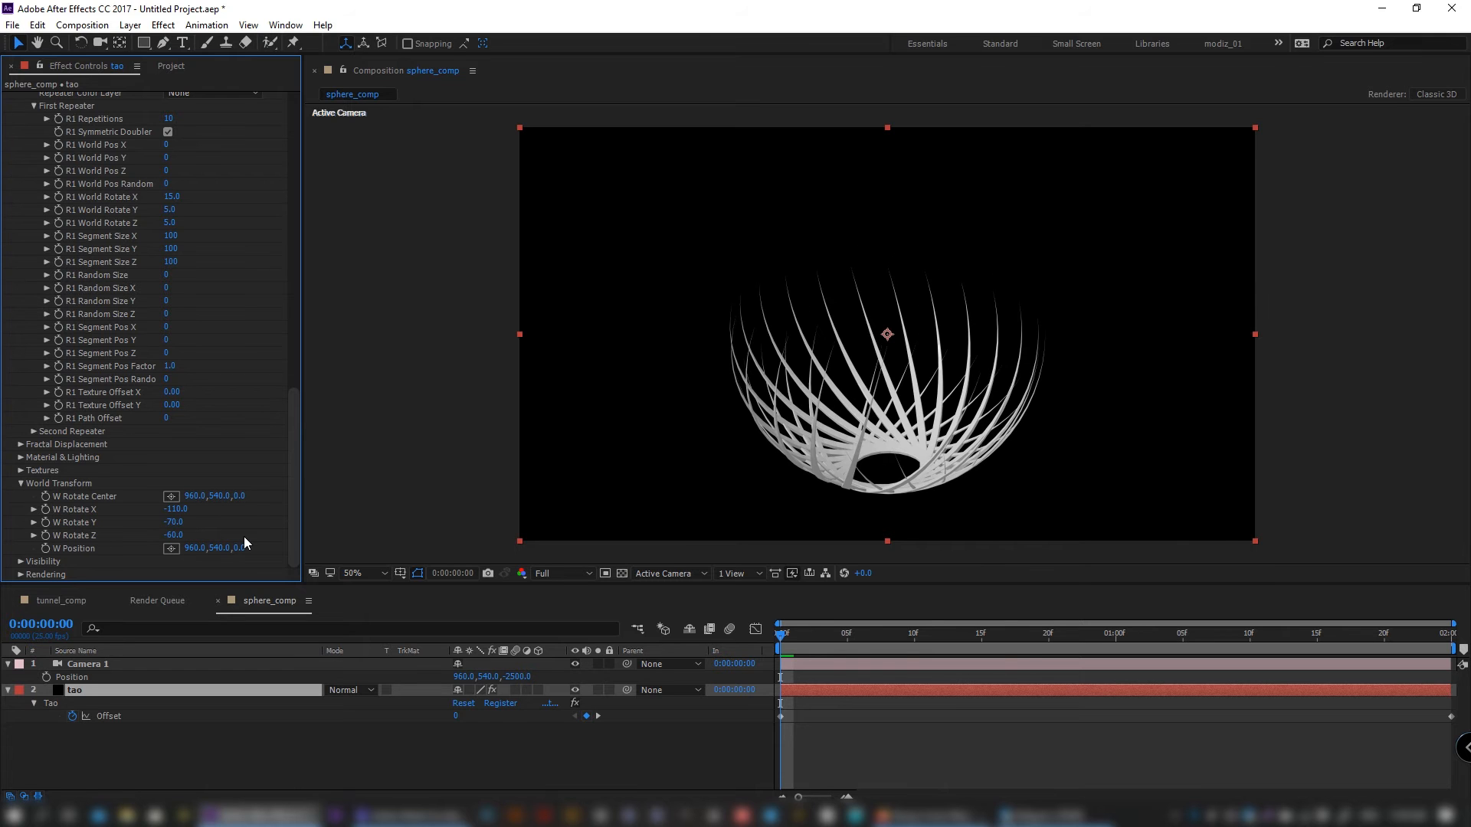
- Turn off the first repeater's R1 Symmetric Doubler and preview the sphere animation
scroll(141, 366, up, 3)
click(167, 236)
scroll(246, 343, down, 3)
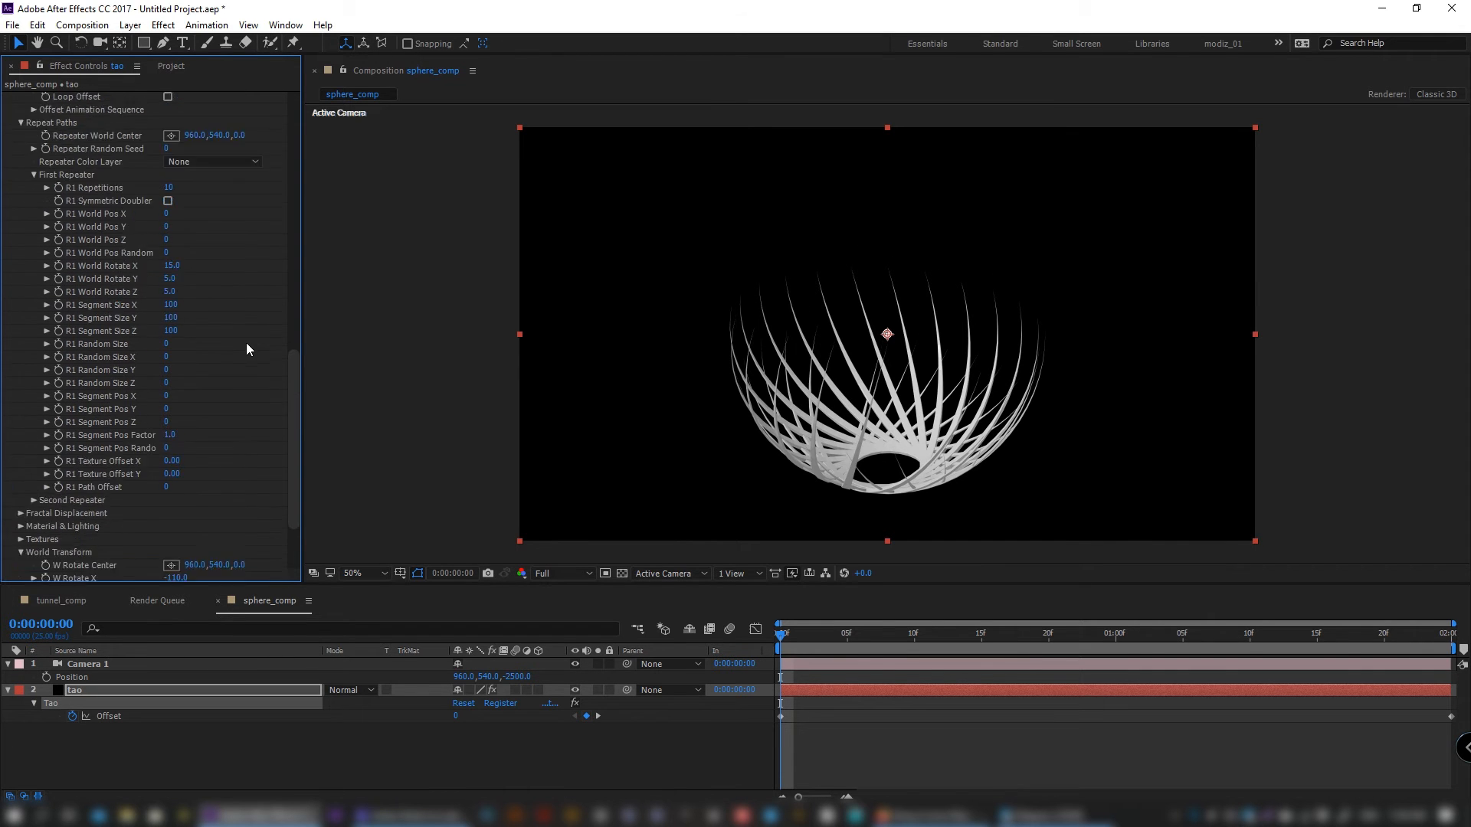
key(space)
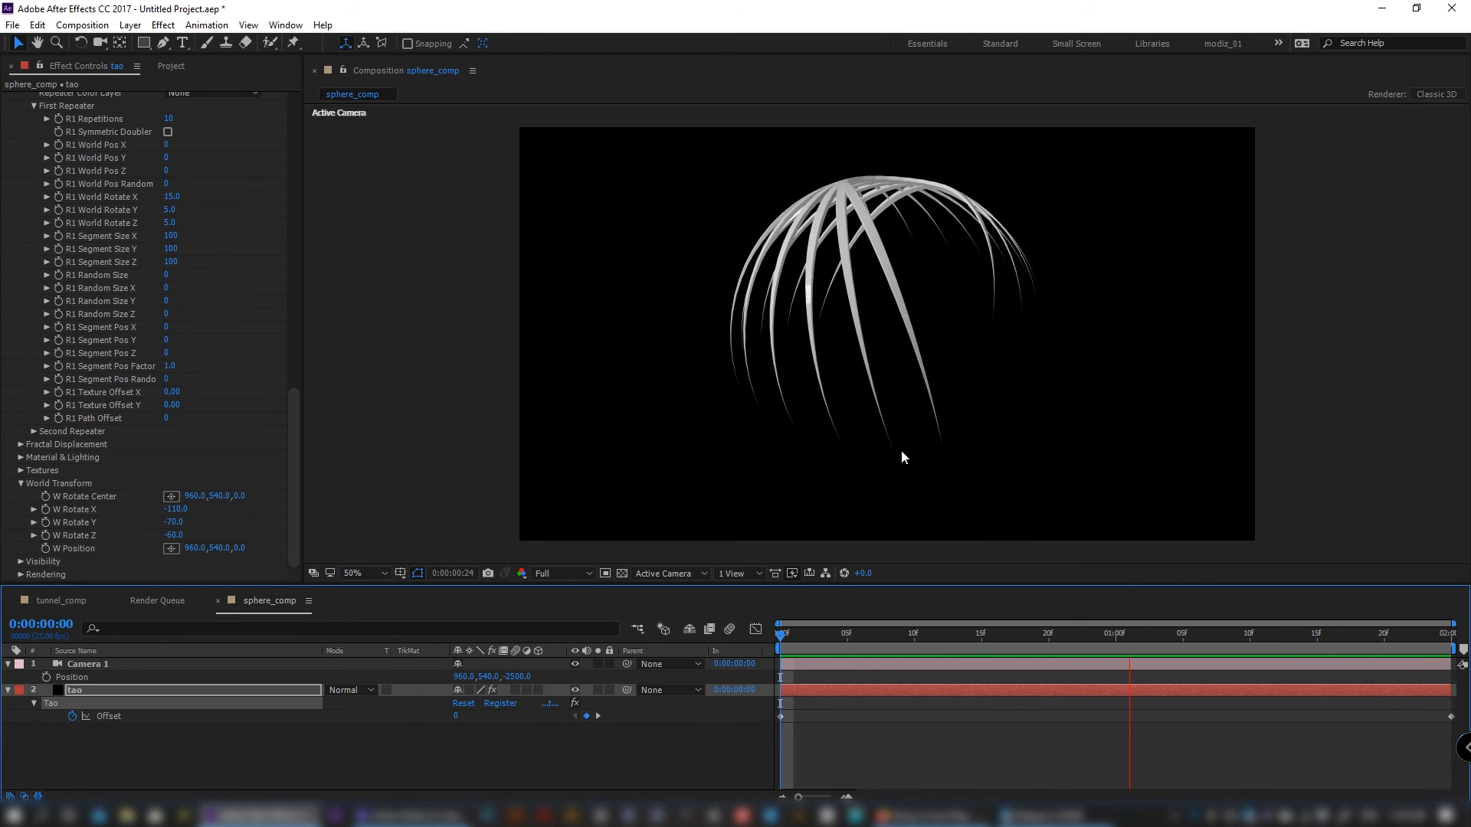
key(space)
- Create a new composition from tunnel_comp, name it compoz_01 and set its duration to 2 seconds
click(170, 66)
click(156, 292)
drag(61, 235, 46, 576)
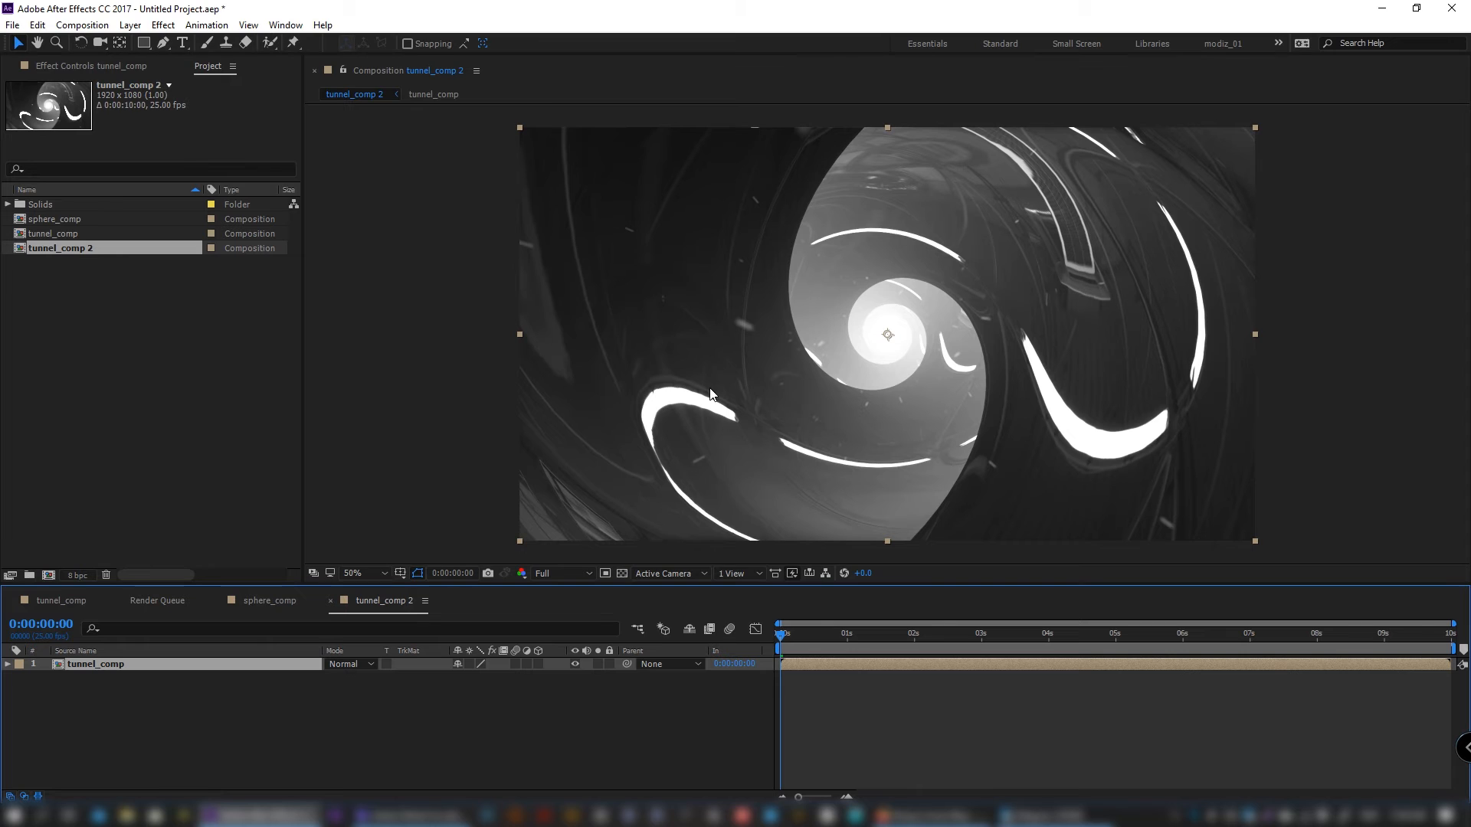
key(ctrl+k)
text(compoz_01)
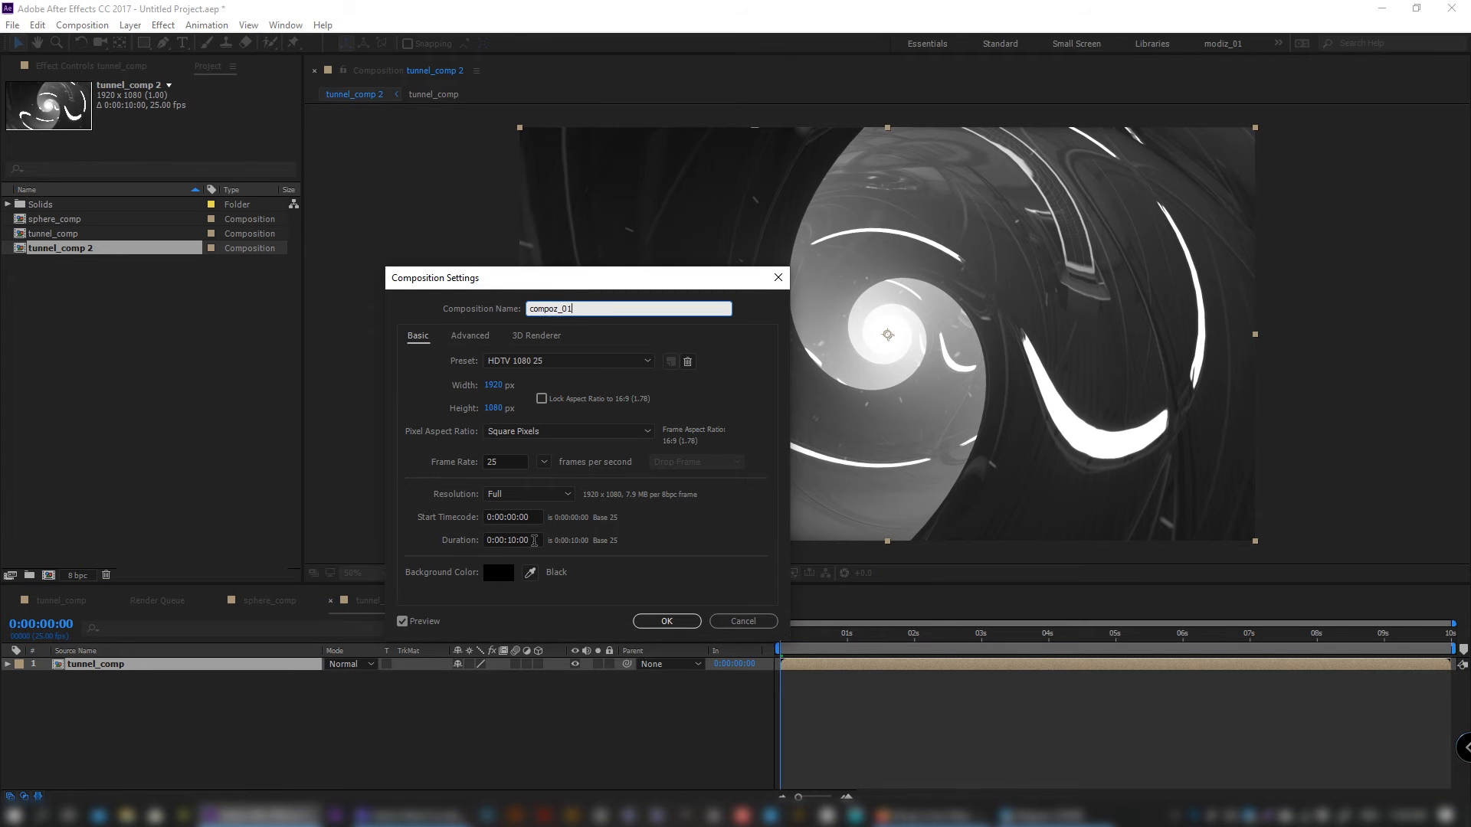
click(534, 541)
text(200)
click(667, 621)
- Place sphere_comp above tunnel_comp in compoz_01 and scale it to 8%
drag(53, 234, 121, 674)
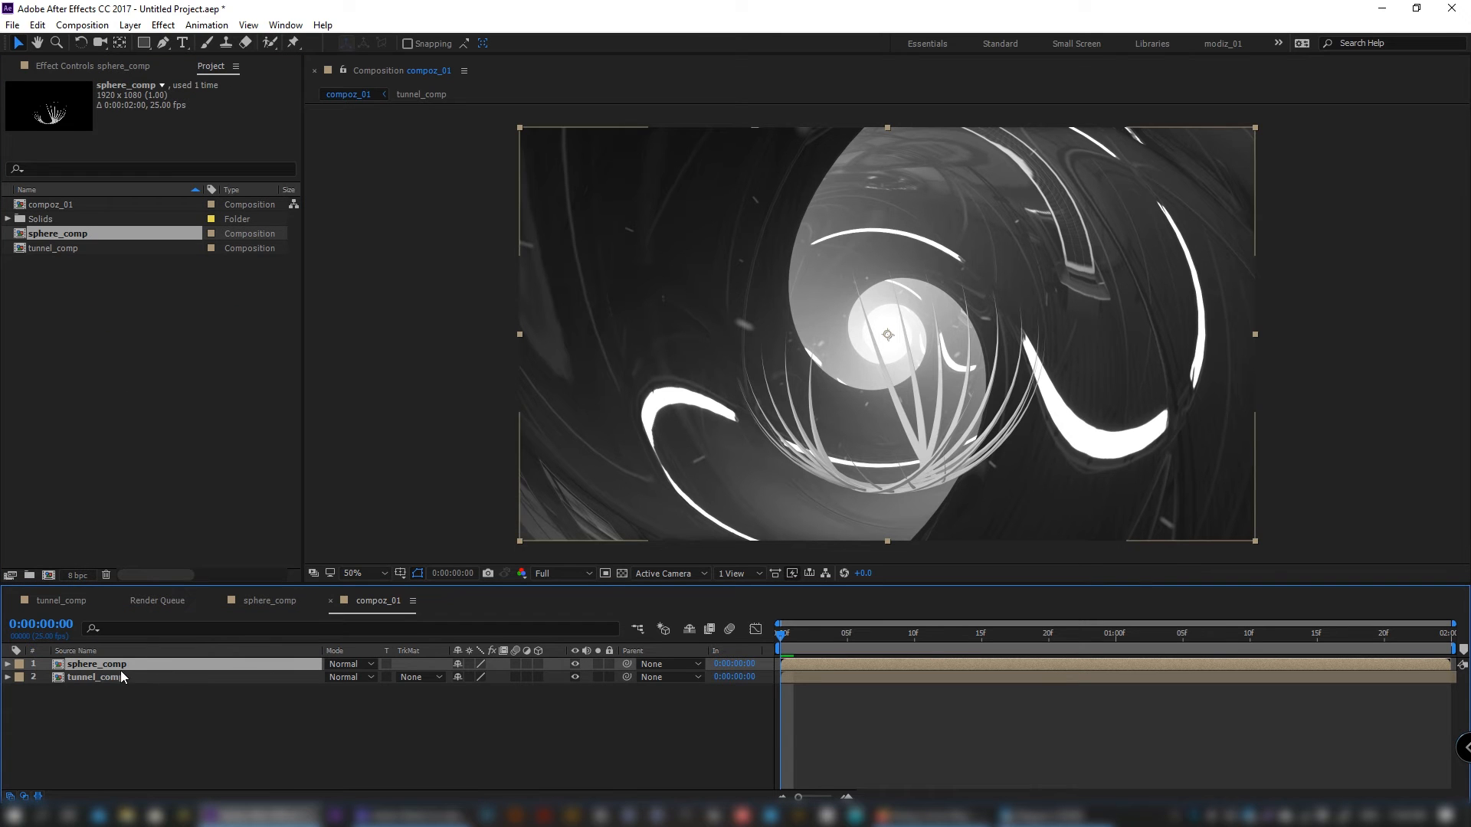
key(p)
key(shift+s)
click(476, 689)
text(8)
key(Return)
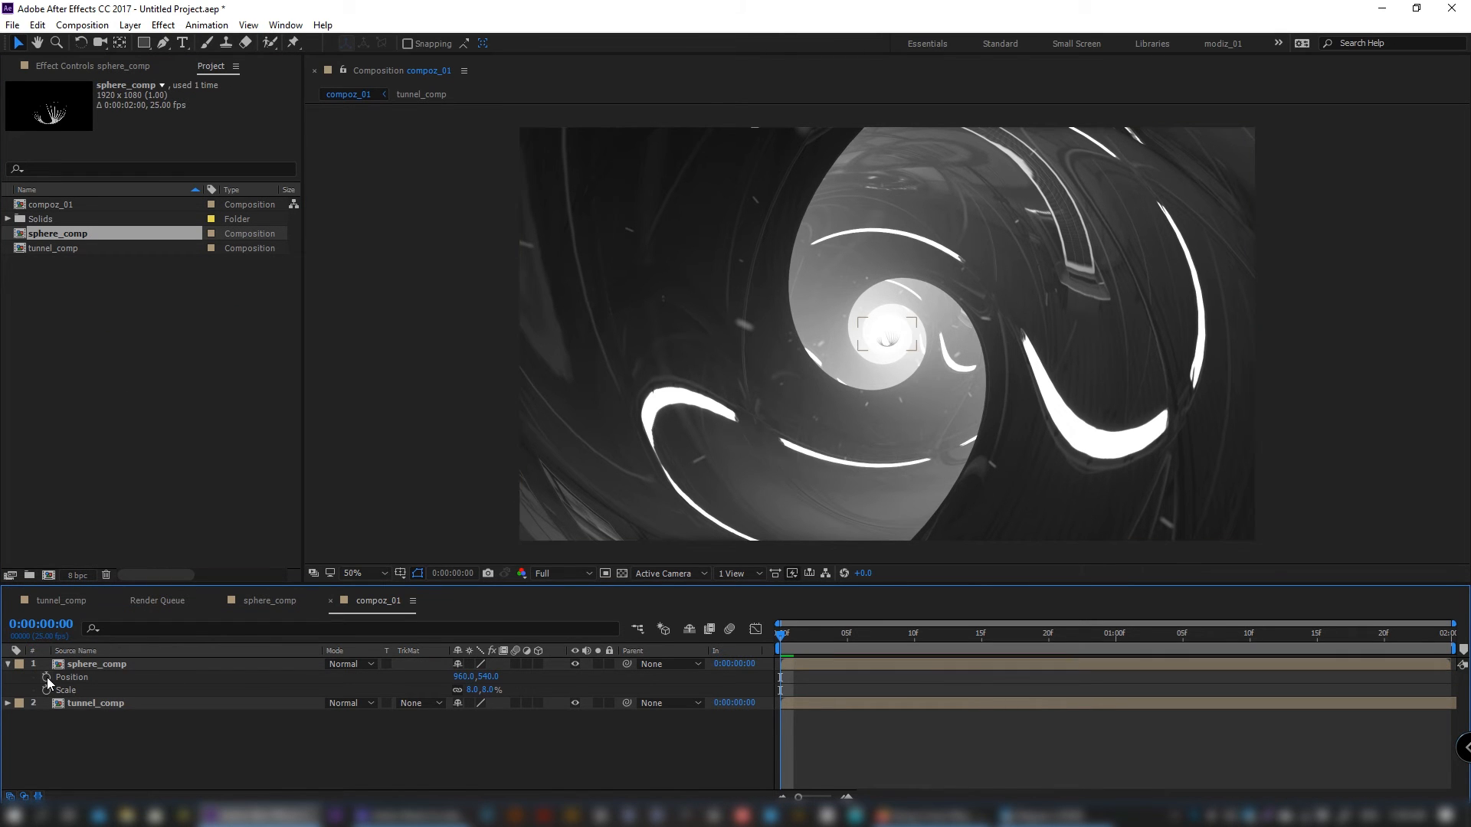
- Add the expression wiggle(2,8) to the Position of the sphere_comp layer
alt+click(47, 677)
text(wiggle()
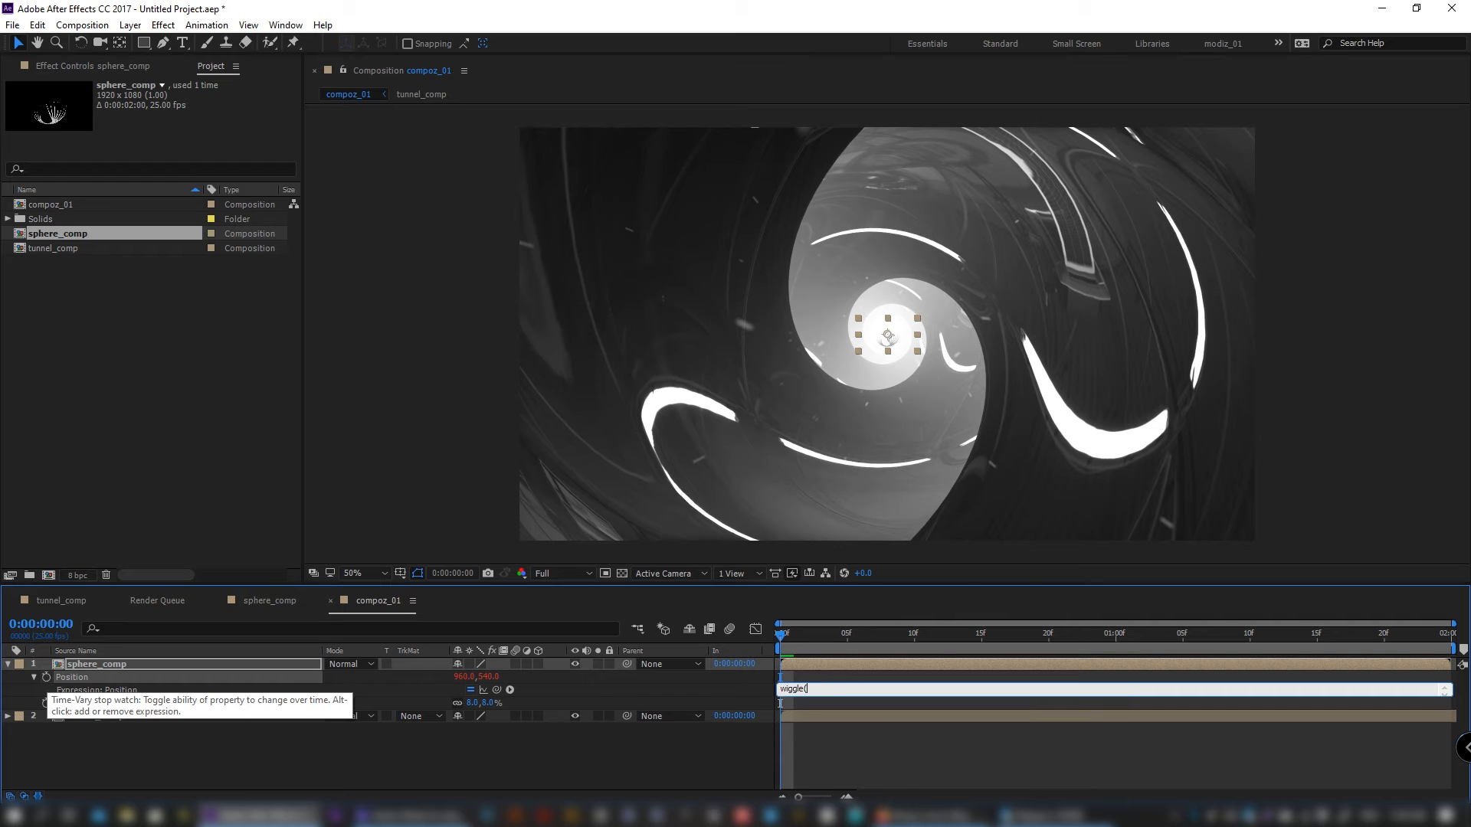
text(2,8))
key(KP_Enter)
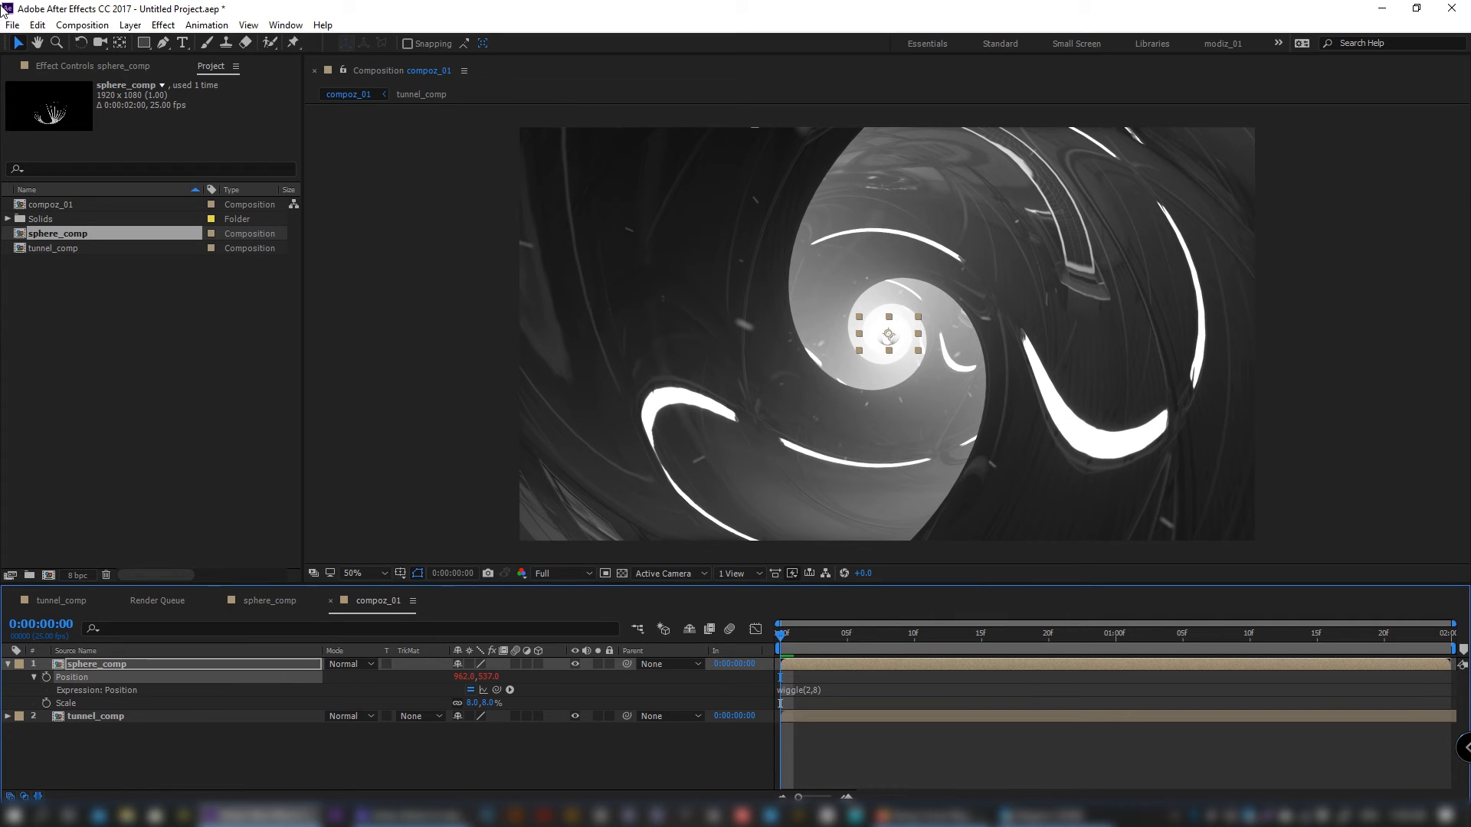
- Apply Fast Blur to the sphere_comp layer with Blurriness 15 and collapse the layer's properties
click(126, 67)
key(ctrl+space)
text(fast)
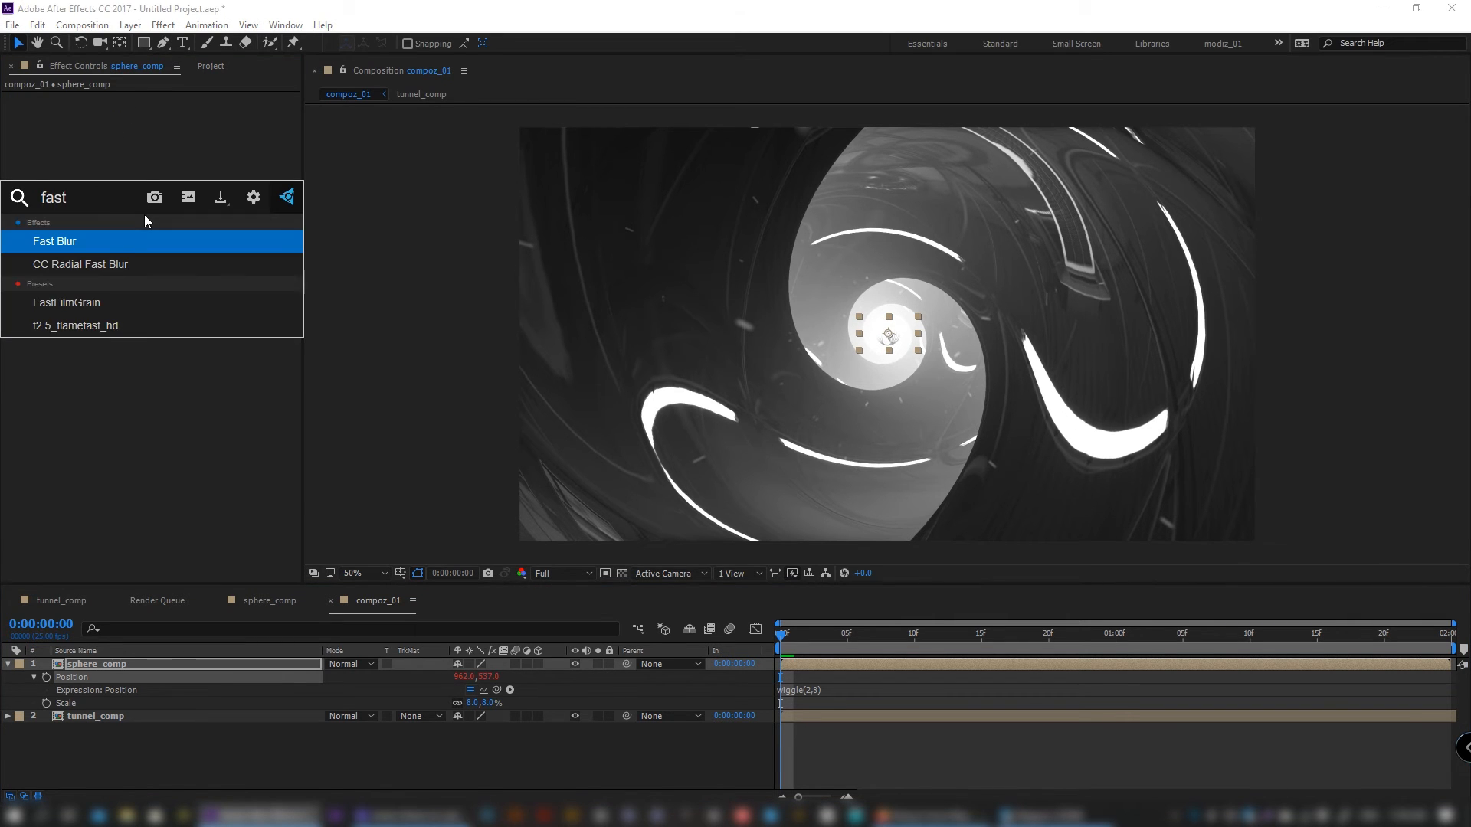
click(128, 246)
click(170, 111)
text(15)
key(Return)
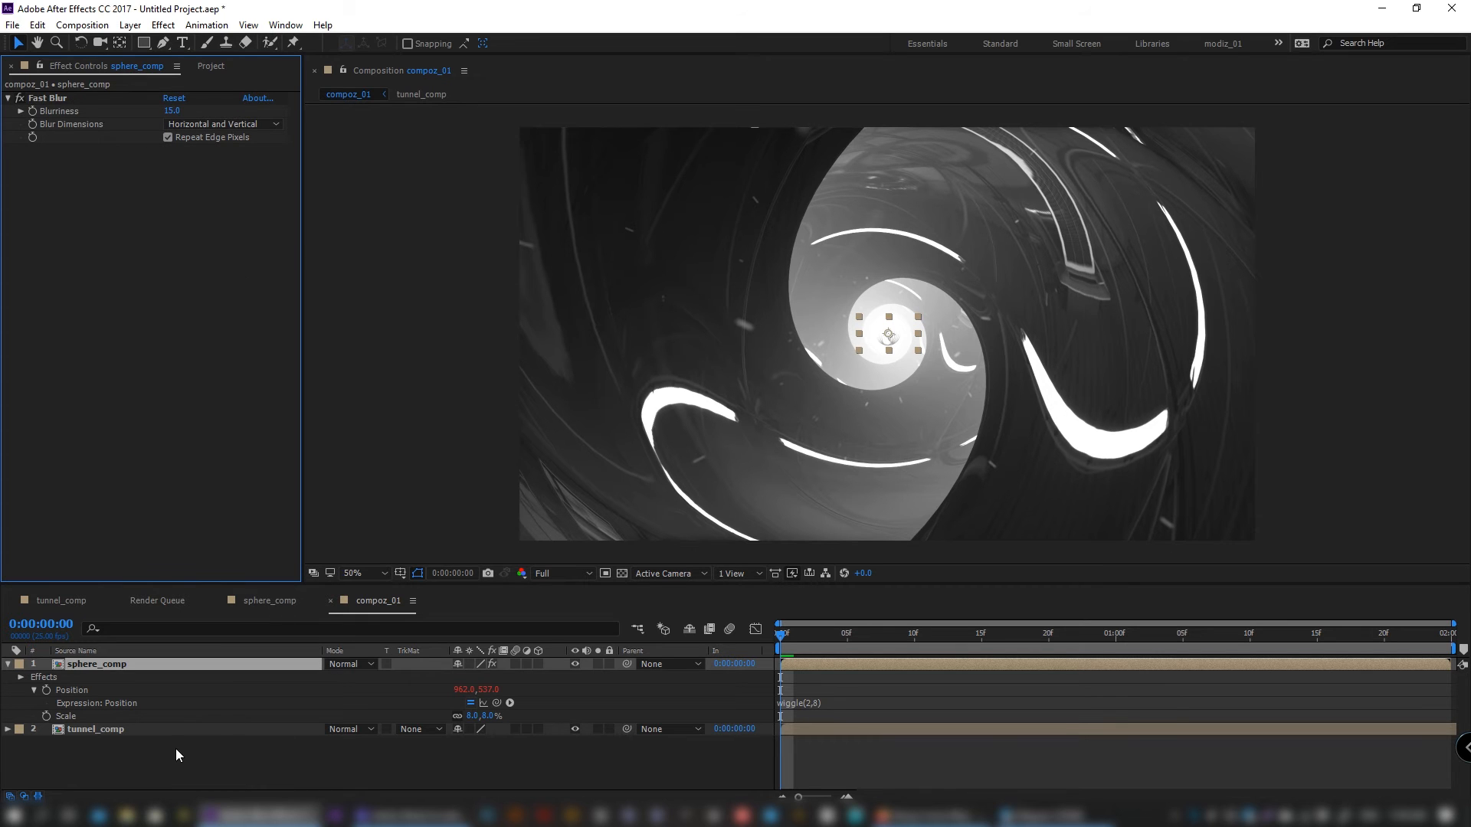
click(8, 673)
click(8, 665)
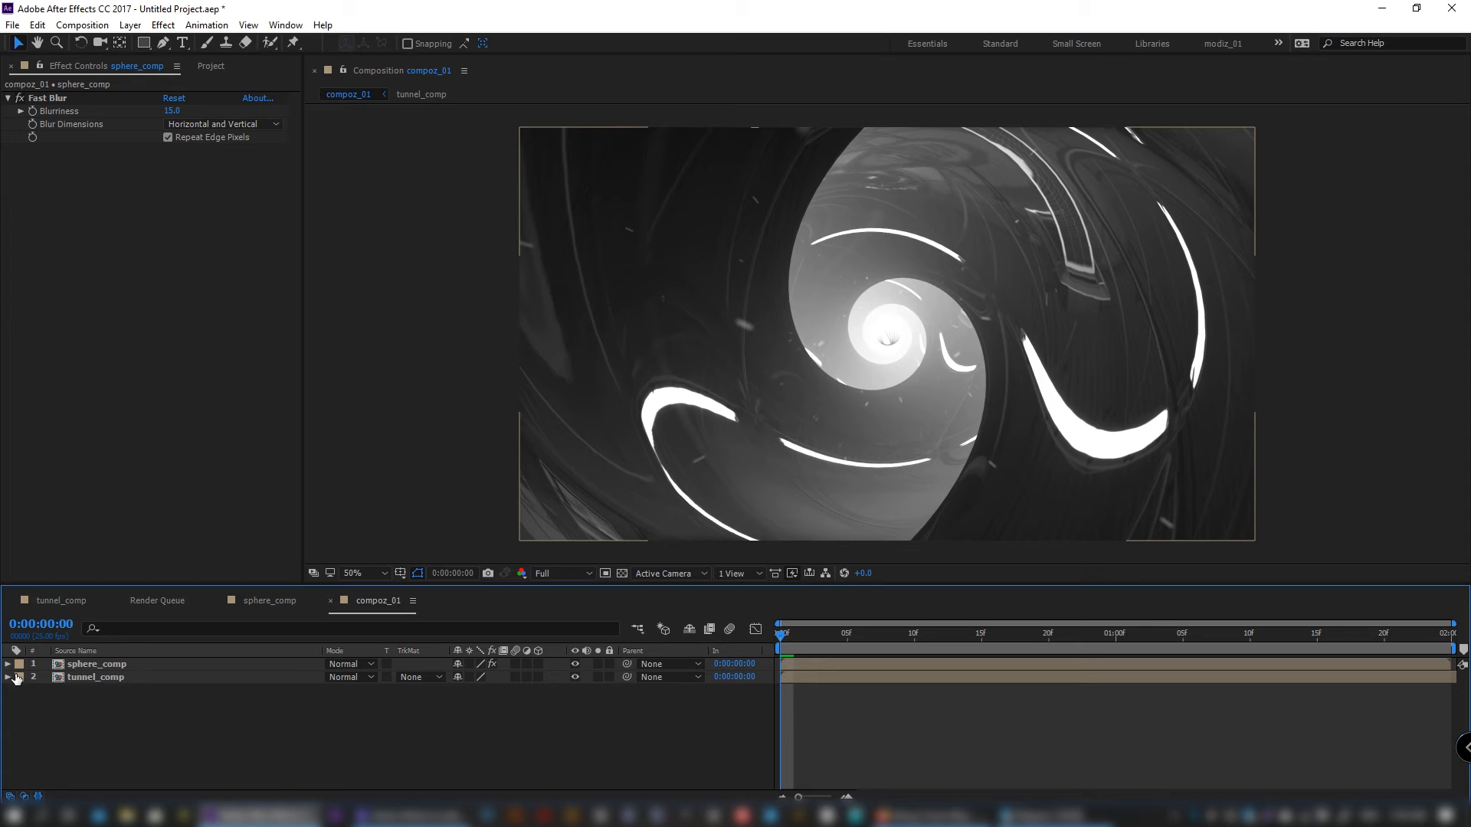
- Add an adjustment layer on top of the stack and name it vibrance
key(ctrl+alt+y)
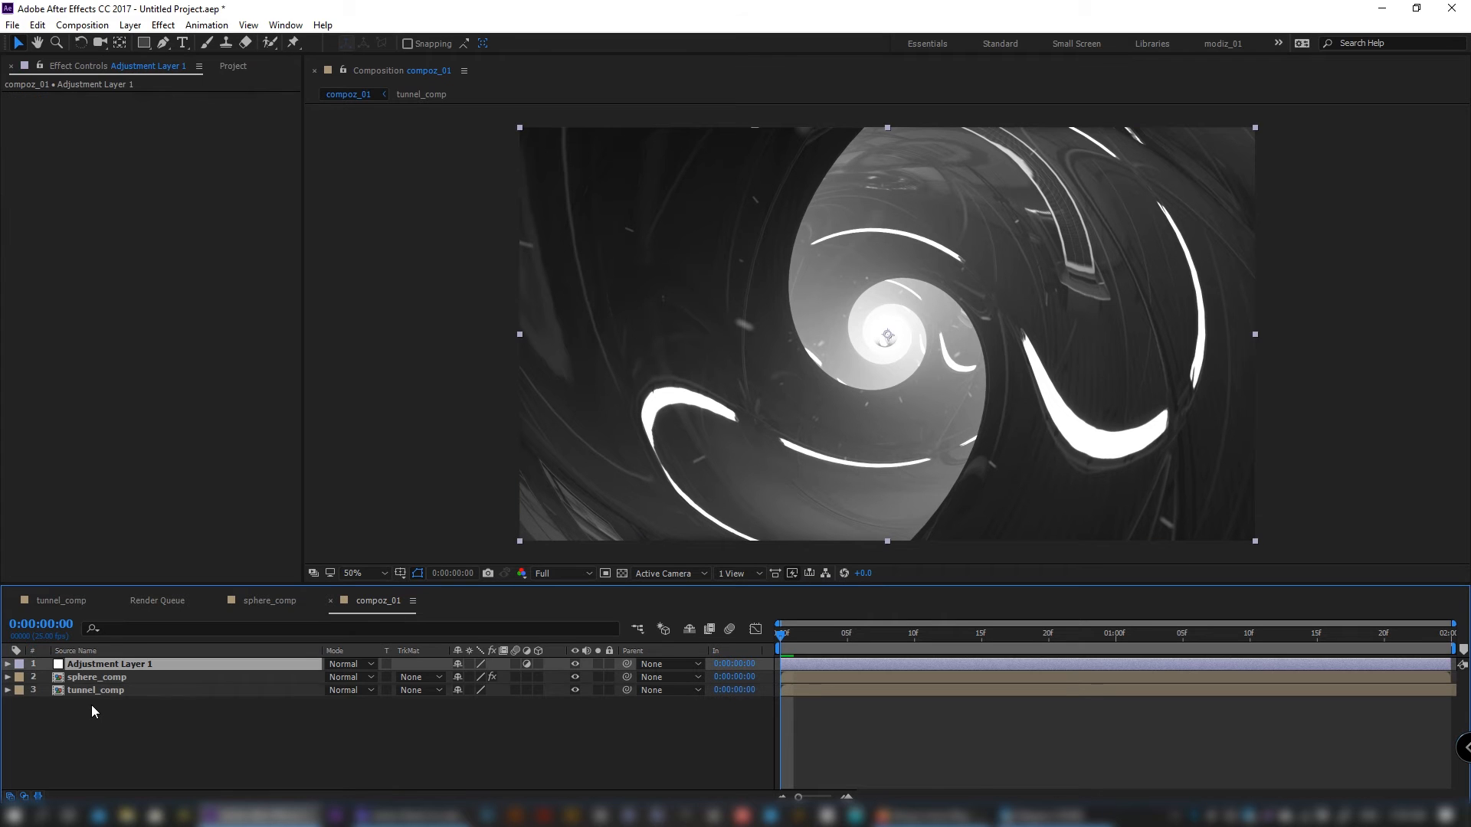
key(Return)
text(vibrance)
key(Return)
- Apply VC Color Vibrance to the vibrance layer with colour 00D0FF and Vibrance 0.15
key(ctrl+space)
text(vc)
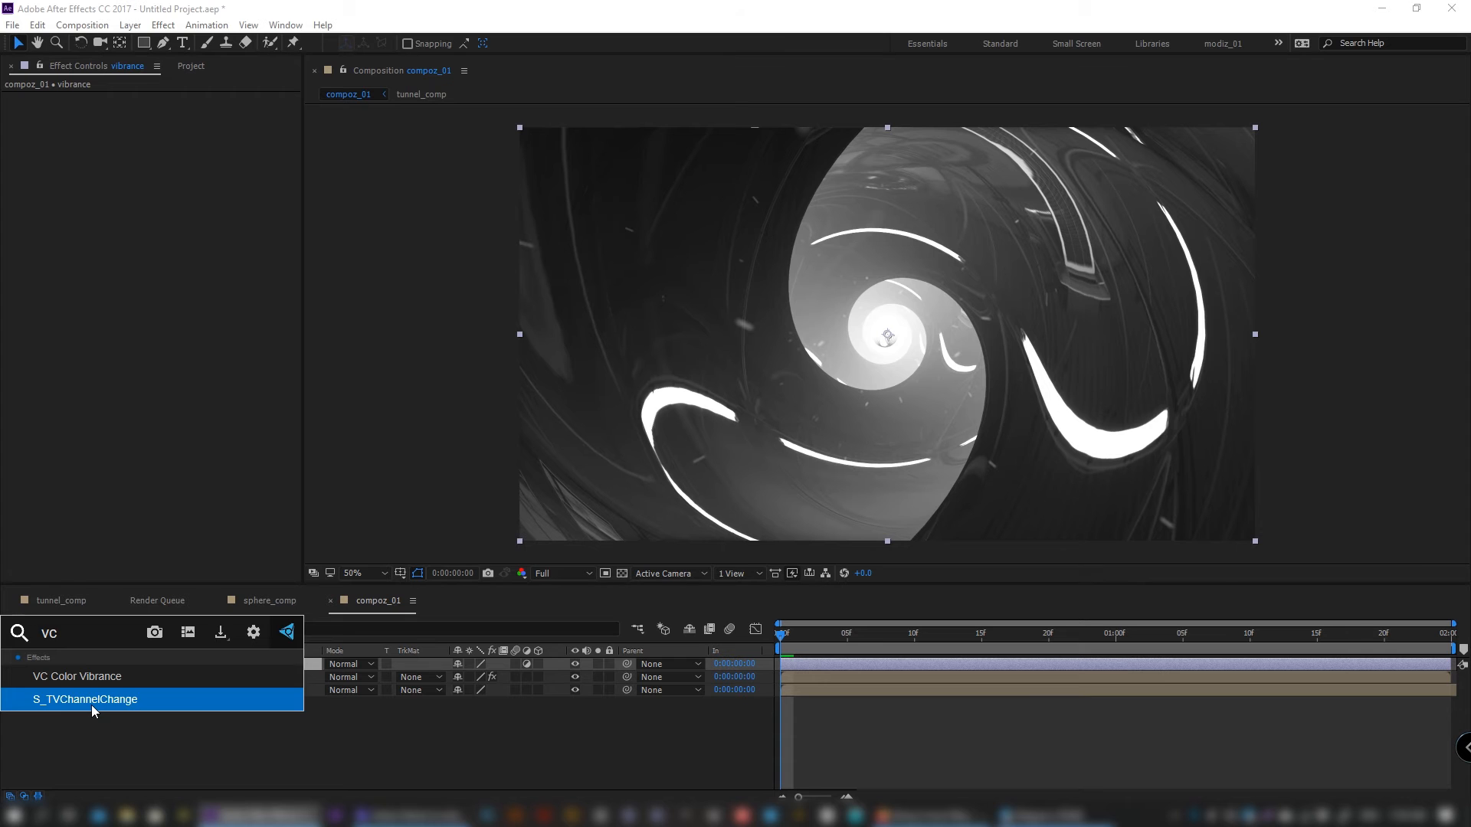
click(92, 677)
click(171, 111)
click(780, 642)
text(200)
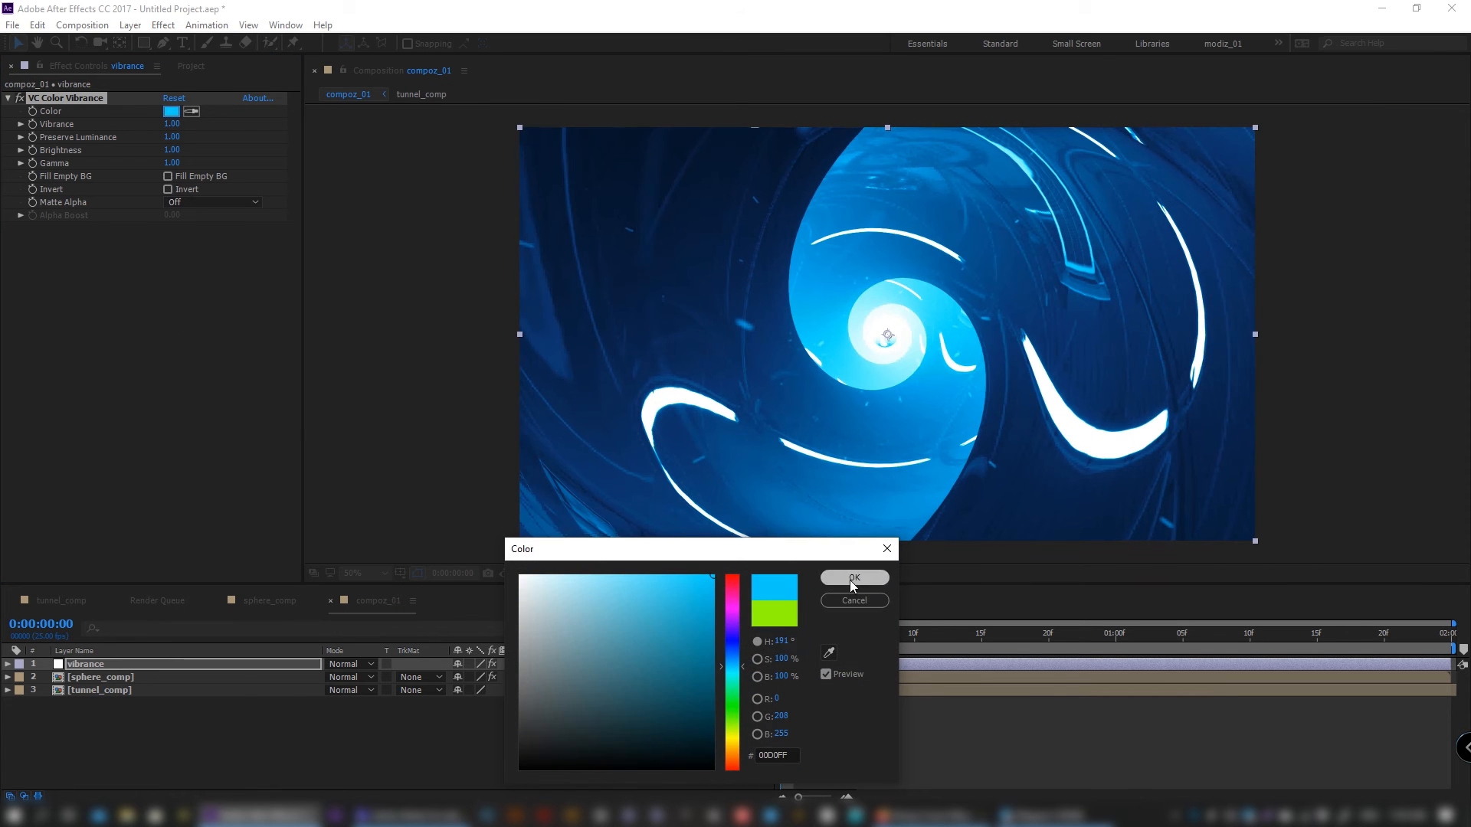
click(854, 578)
click(173, 124)
text(.15)
key(Return)
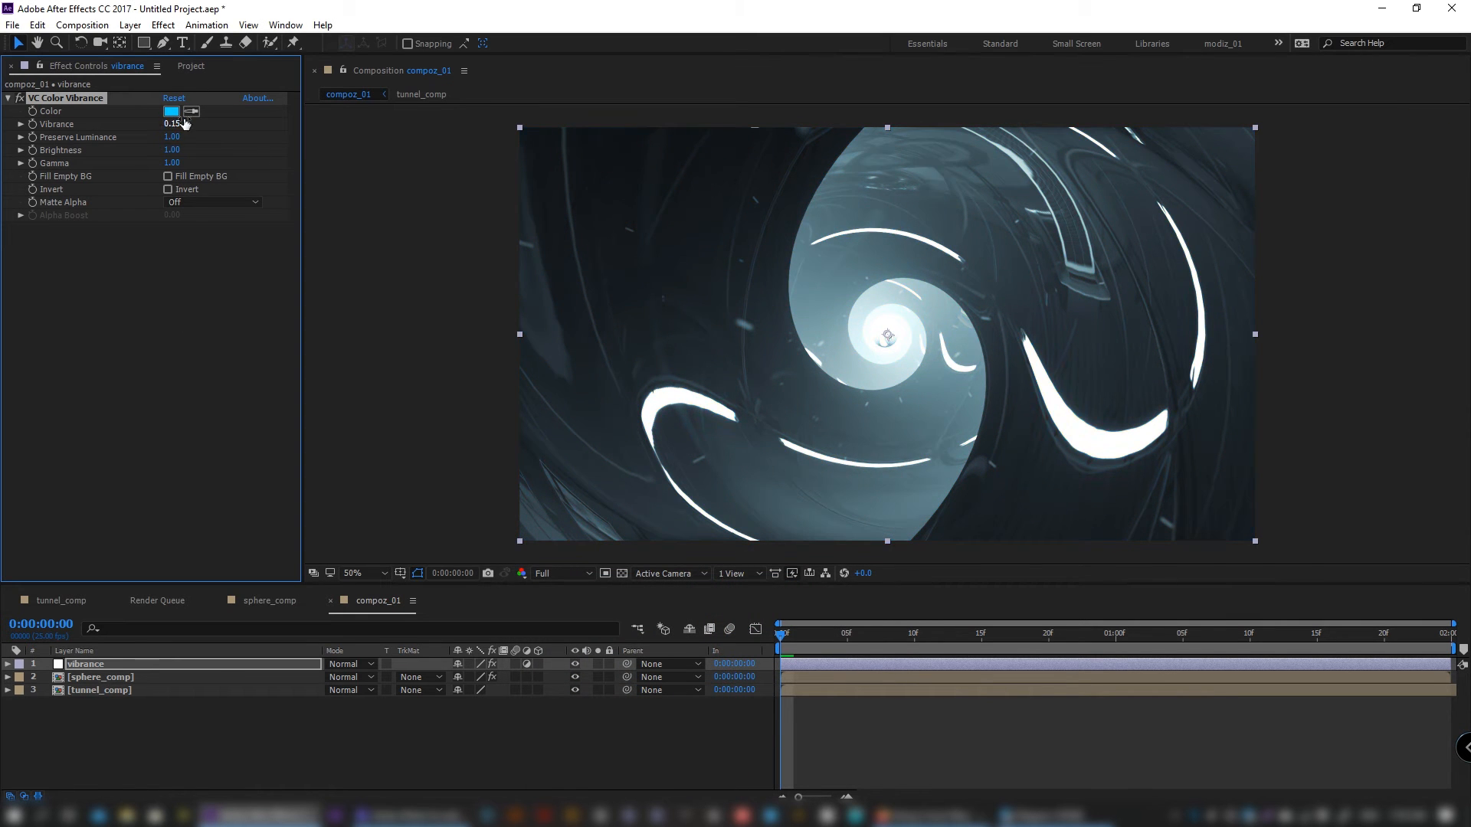
- Add another adjustment layer with a Curves effect and bend its RGB curve down to darken the midtones
key(ctrl+alt+y)
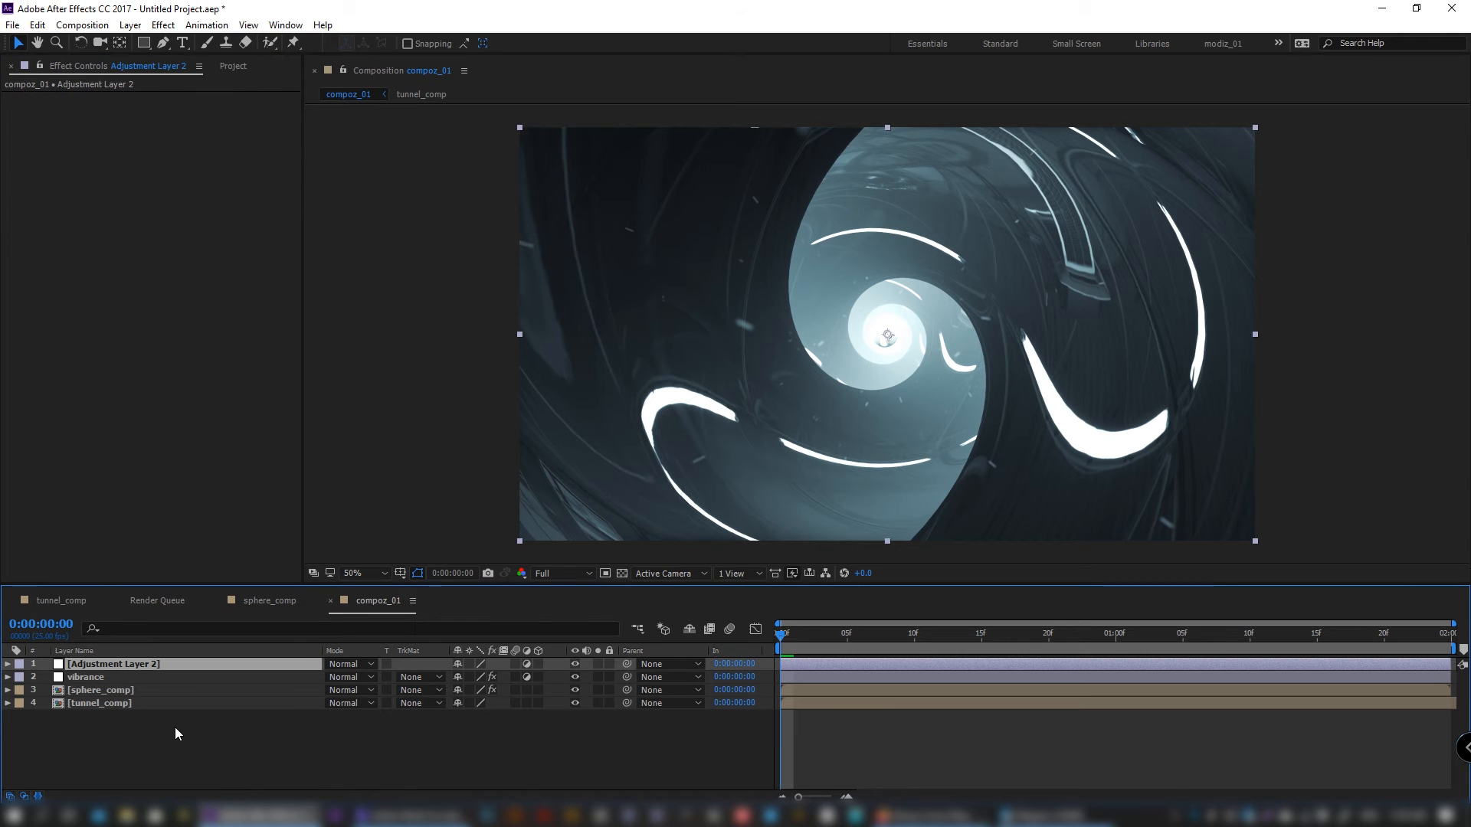
key(ctrl+space)
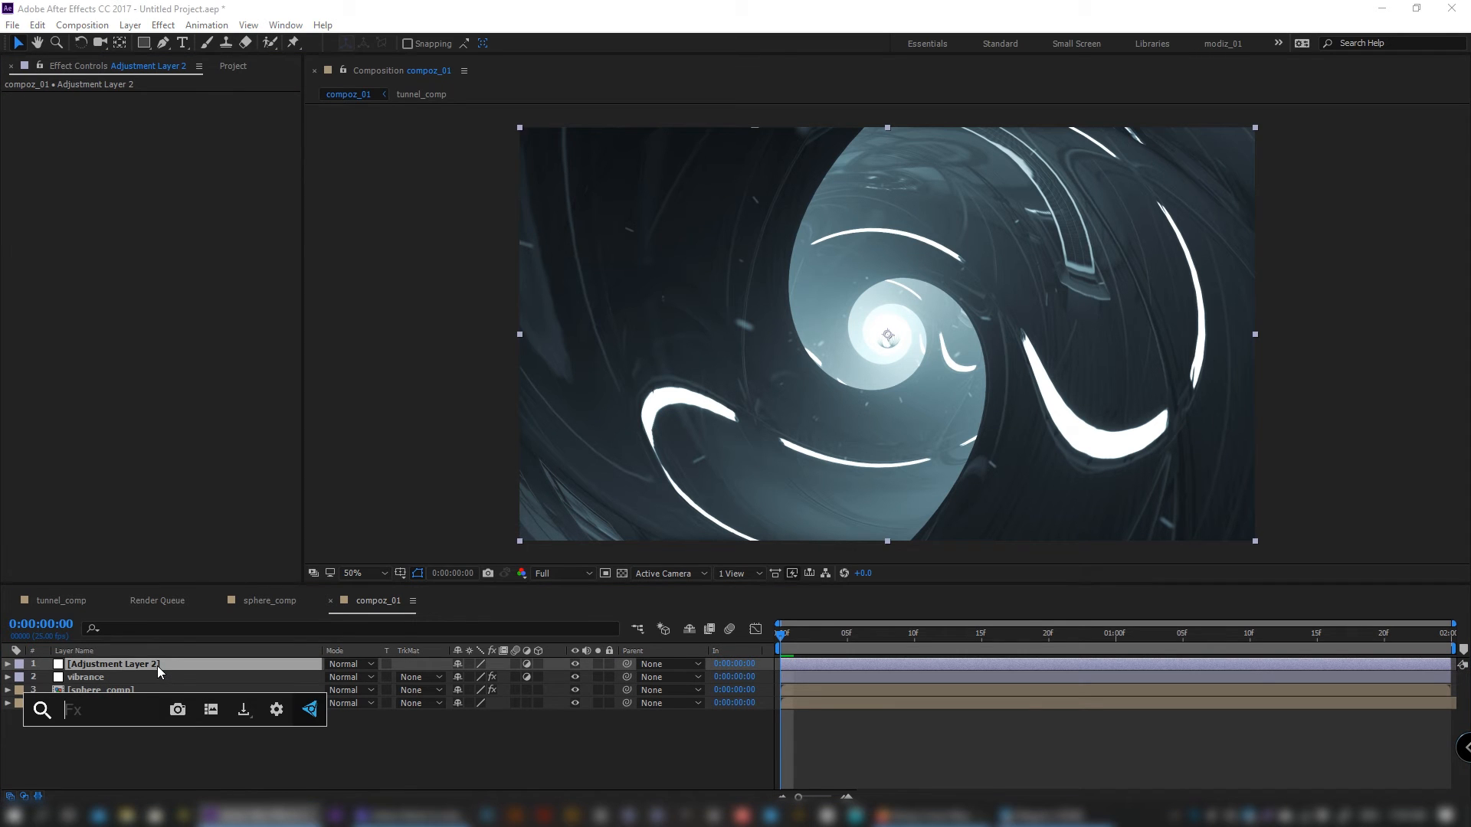
text(curves)
key(Return)
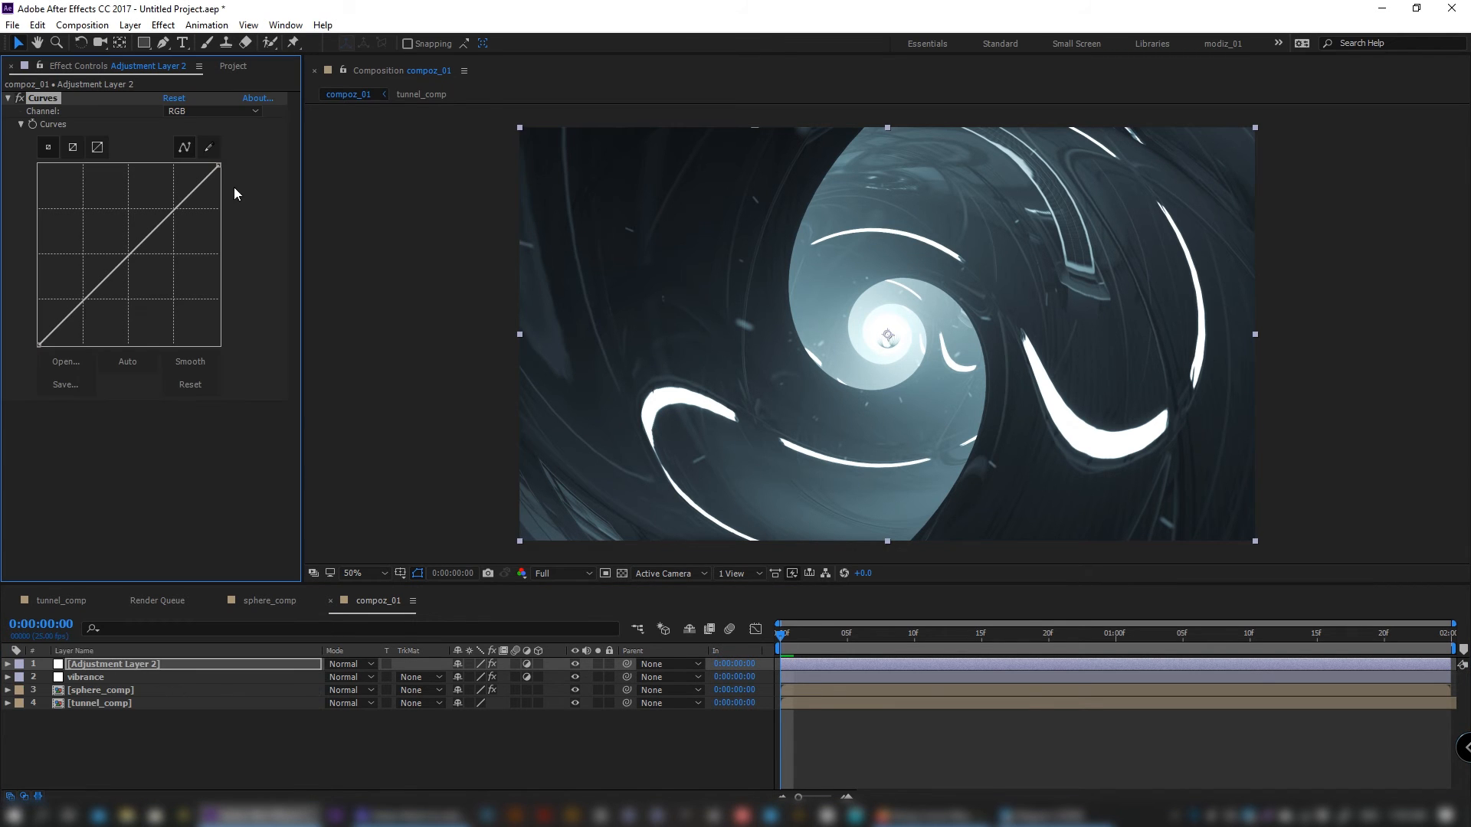
drag(106, 272, 164, 278)
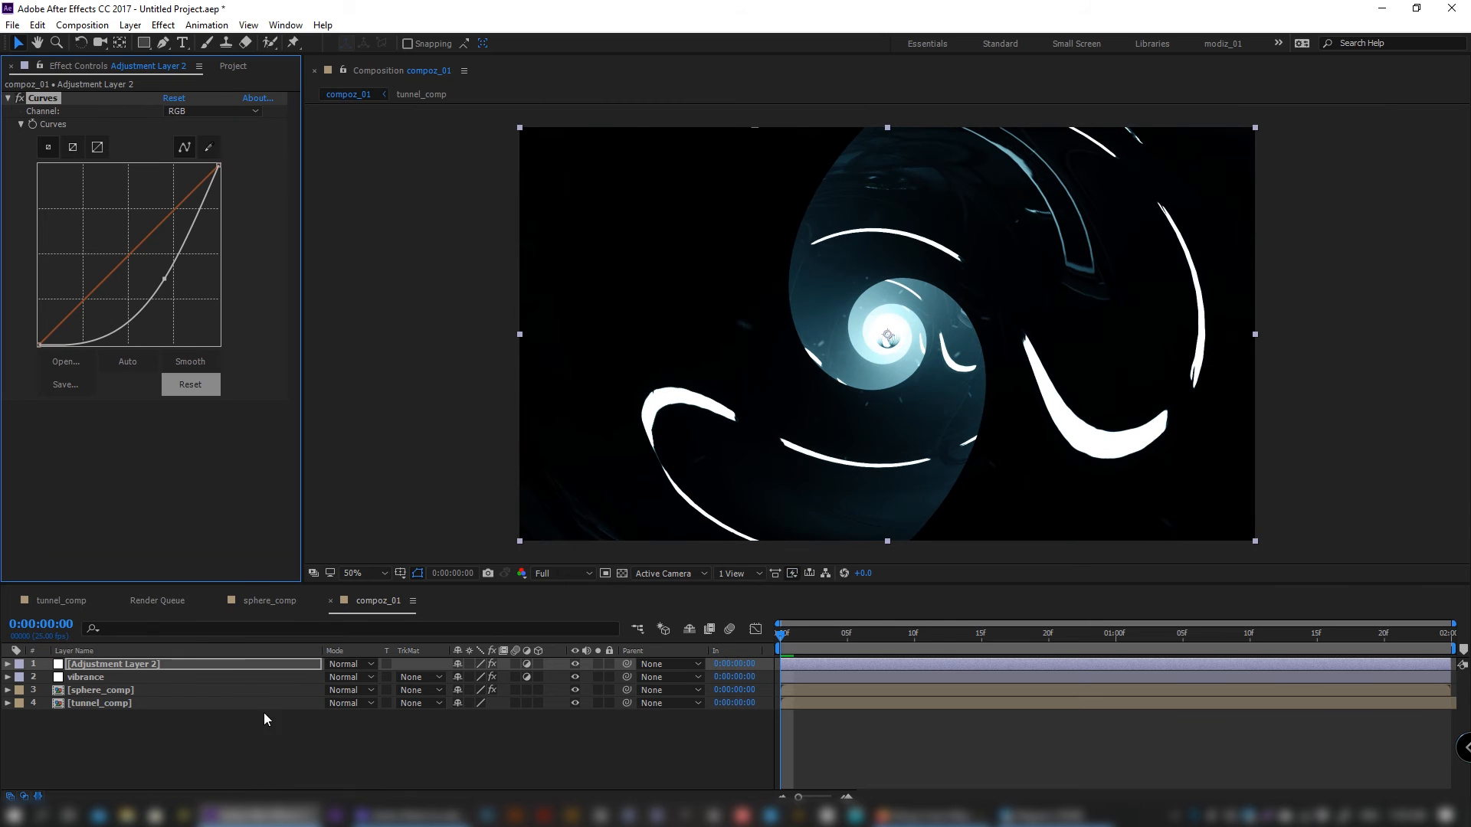
- Add a layer-sized elliptical mask to the darkening adjustment layer, invert it and set its feather to 350 pixels
click(241, 664)
click(143, 44)
drag(144, 46, 182, 78)
double_click(144, 46)
key(v)
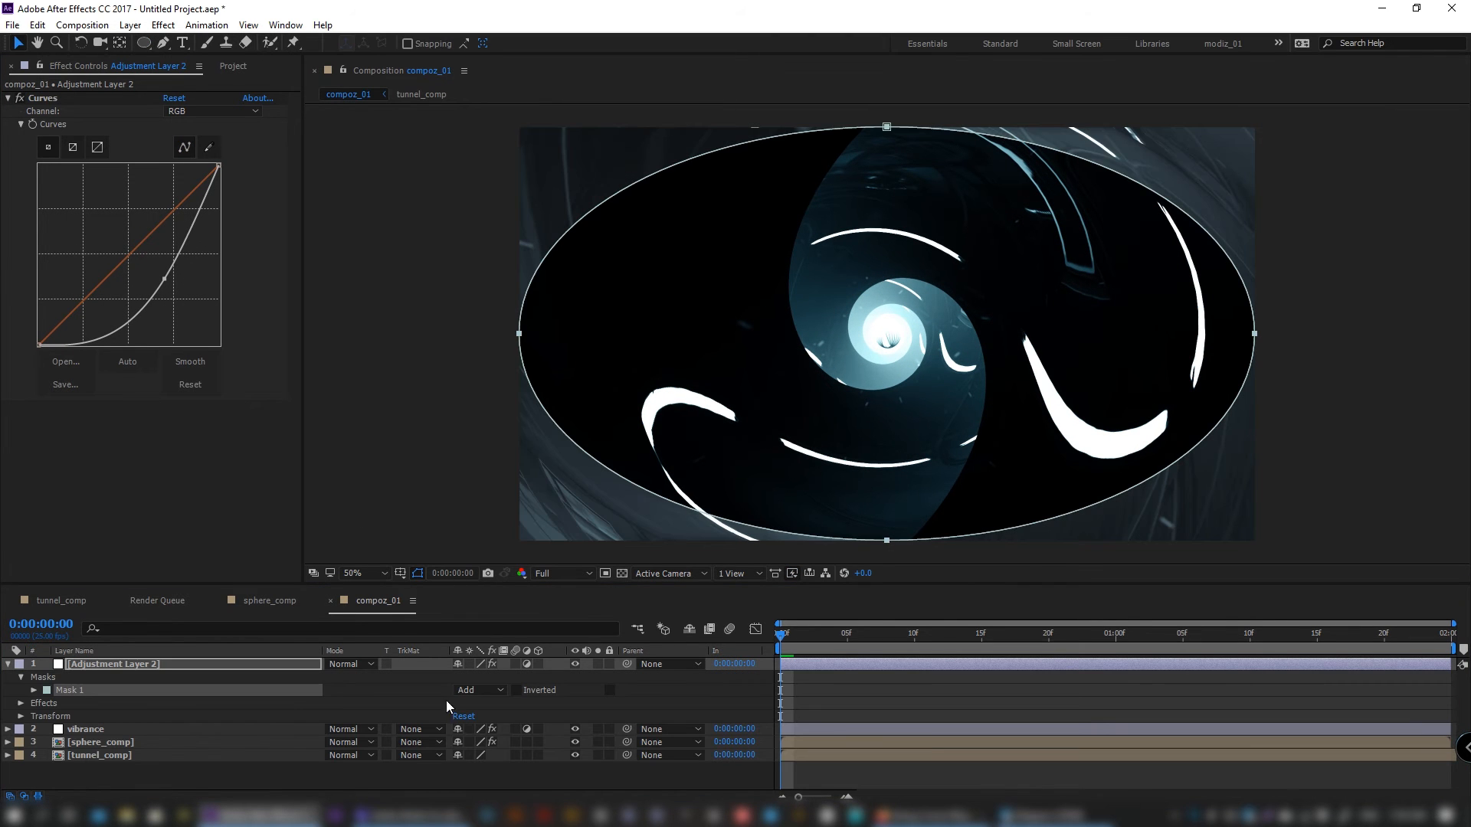
click(517, 690)
click(34, 691)
click(491, 715)
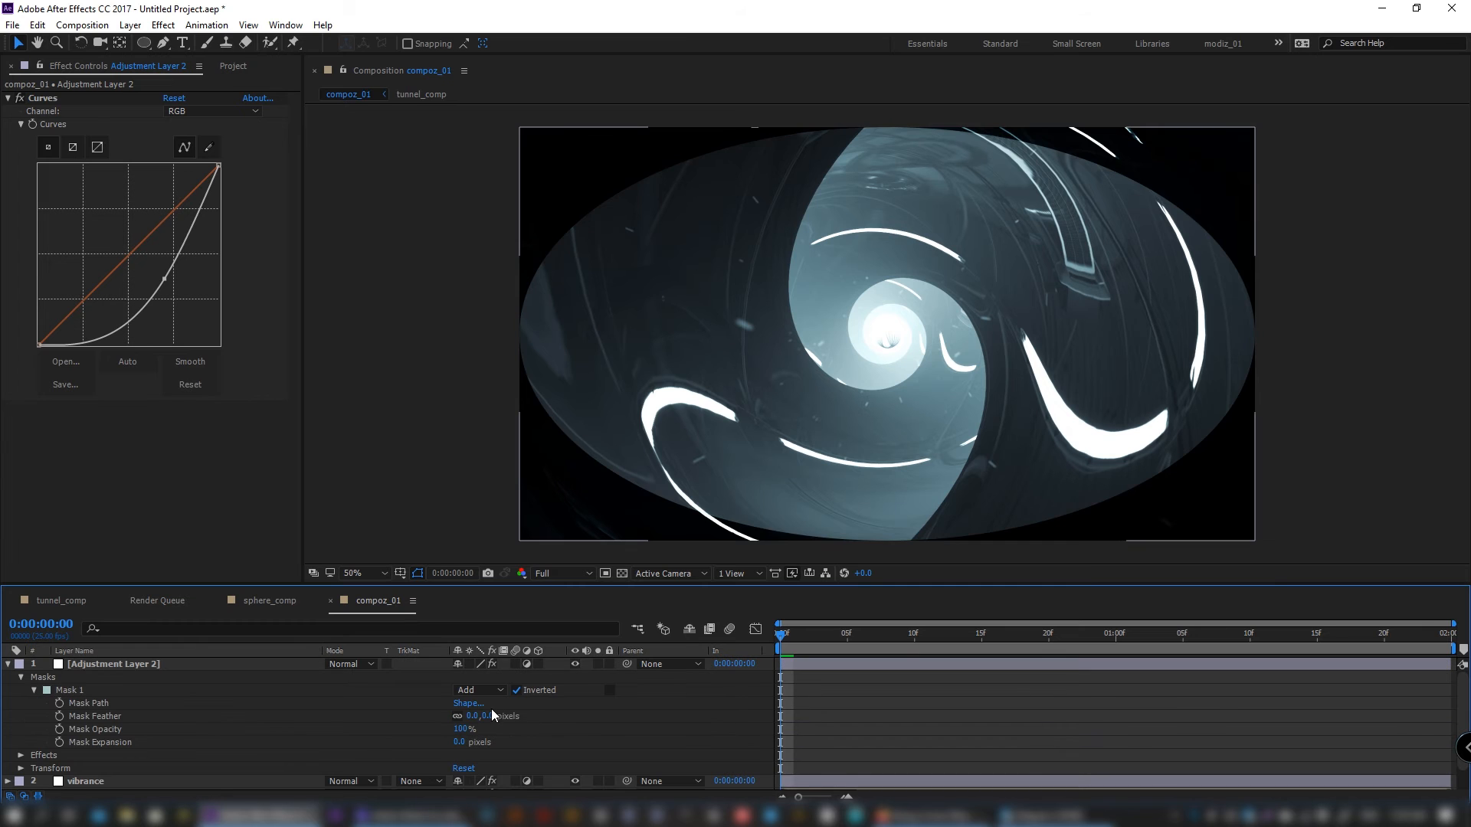
text(300)
key(Return)
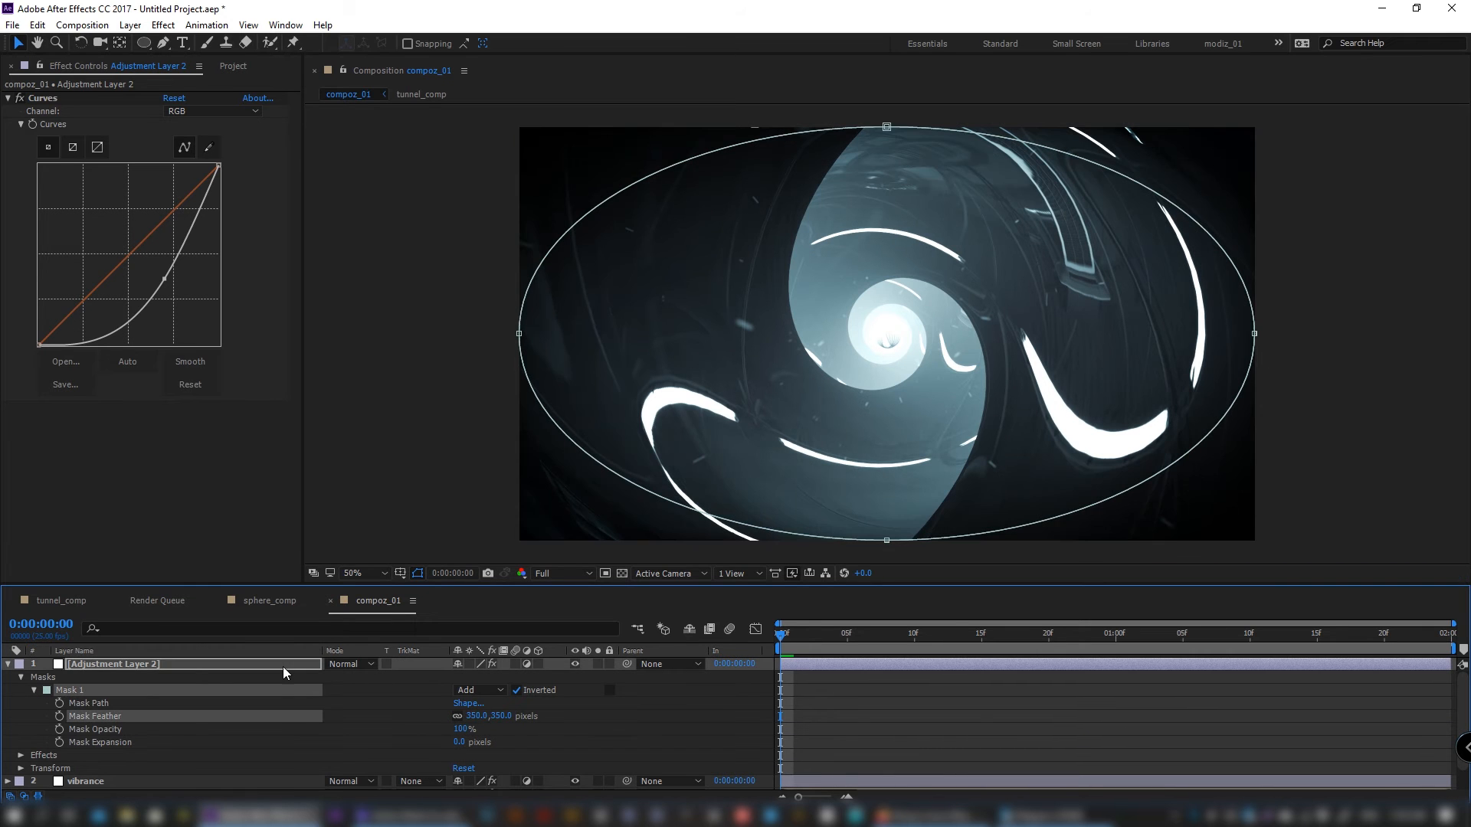
- Set the masked adjustment layer's opacity to 25% and rename it vignette
click(283, 665)
key(t)
click(463, 677)
text(25)
key(Return)
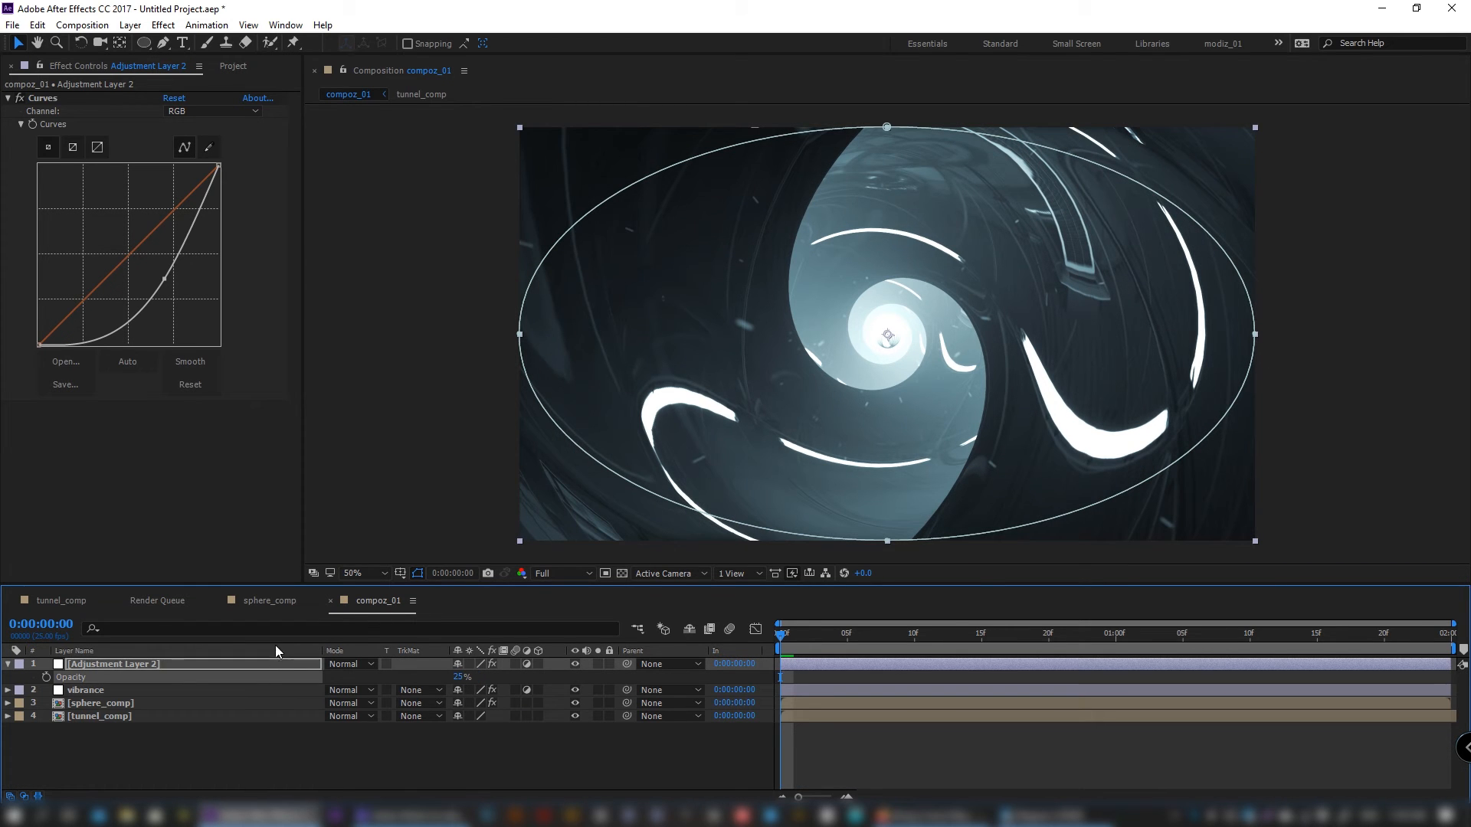
key(Return)
text(vignette)
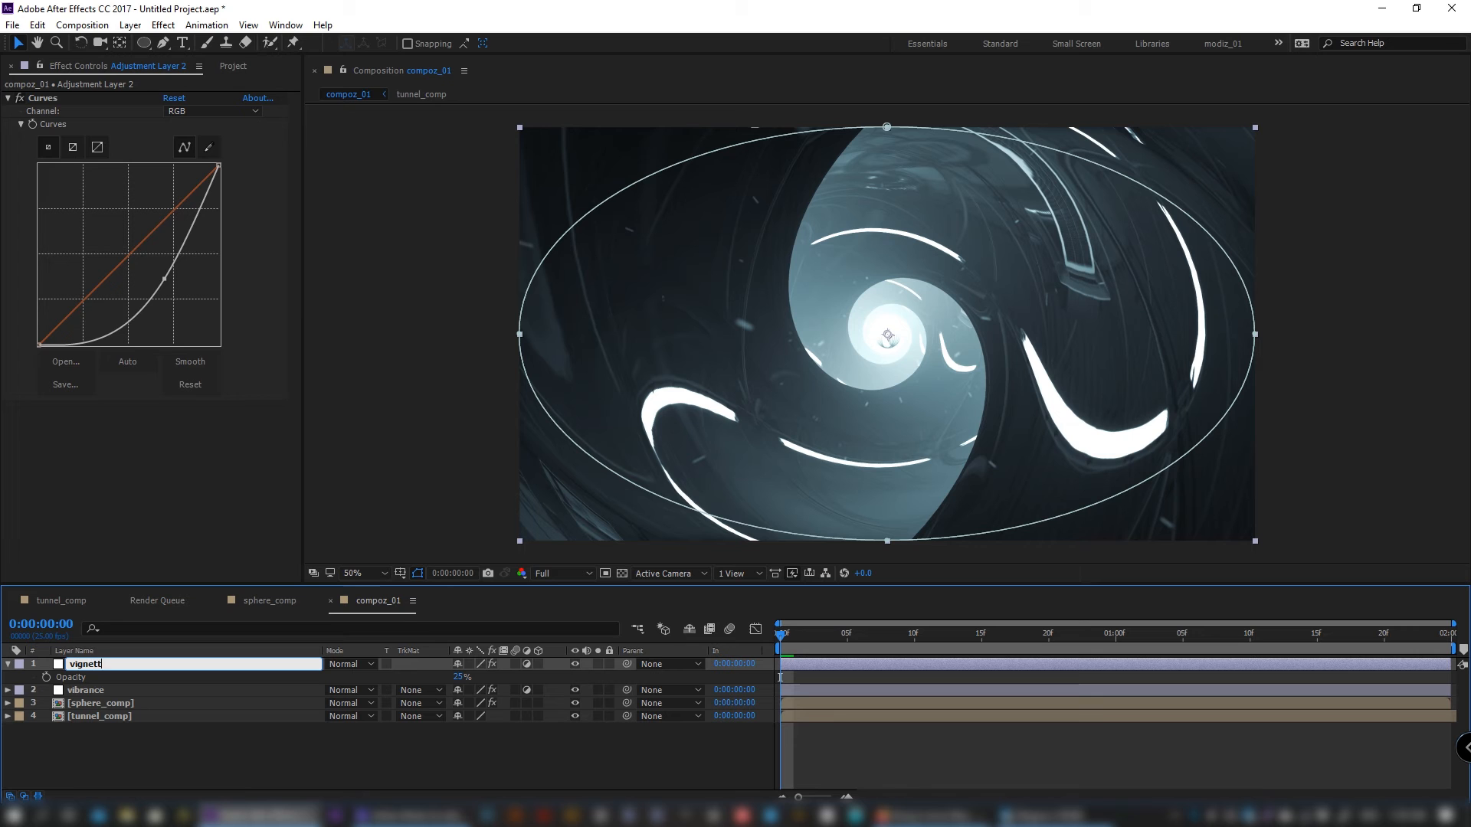
key(Return)
- Add an adjustment layer on top named cc and apply the Curves effect to it
click(281, 746)
key(ctrl+alt+y)
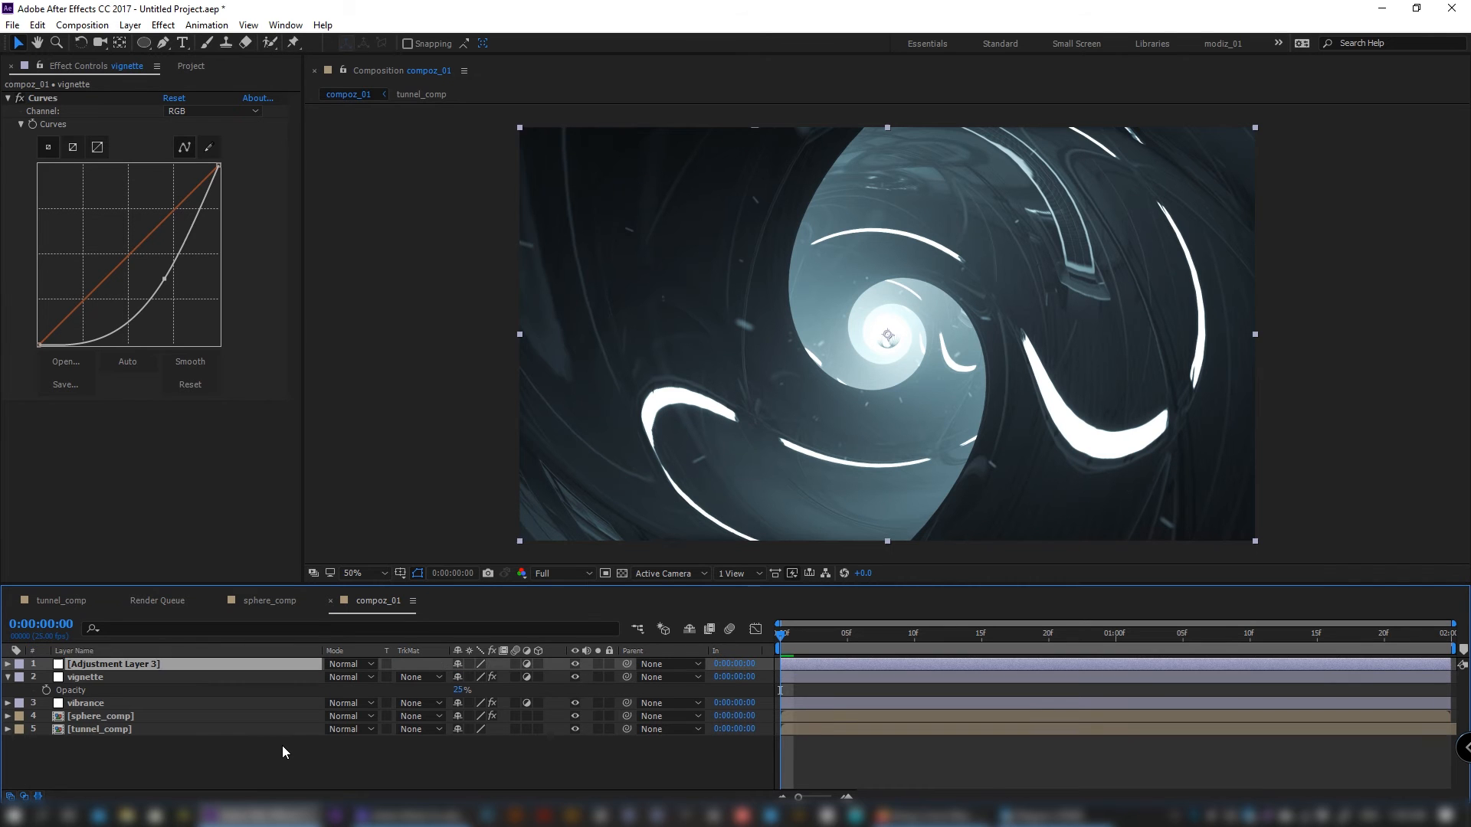
key(Return)
text(cc)
key(Return)
key(ctrl+space)
text(curve)
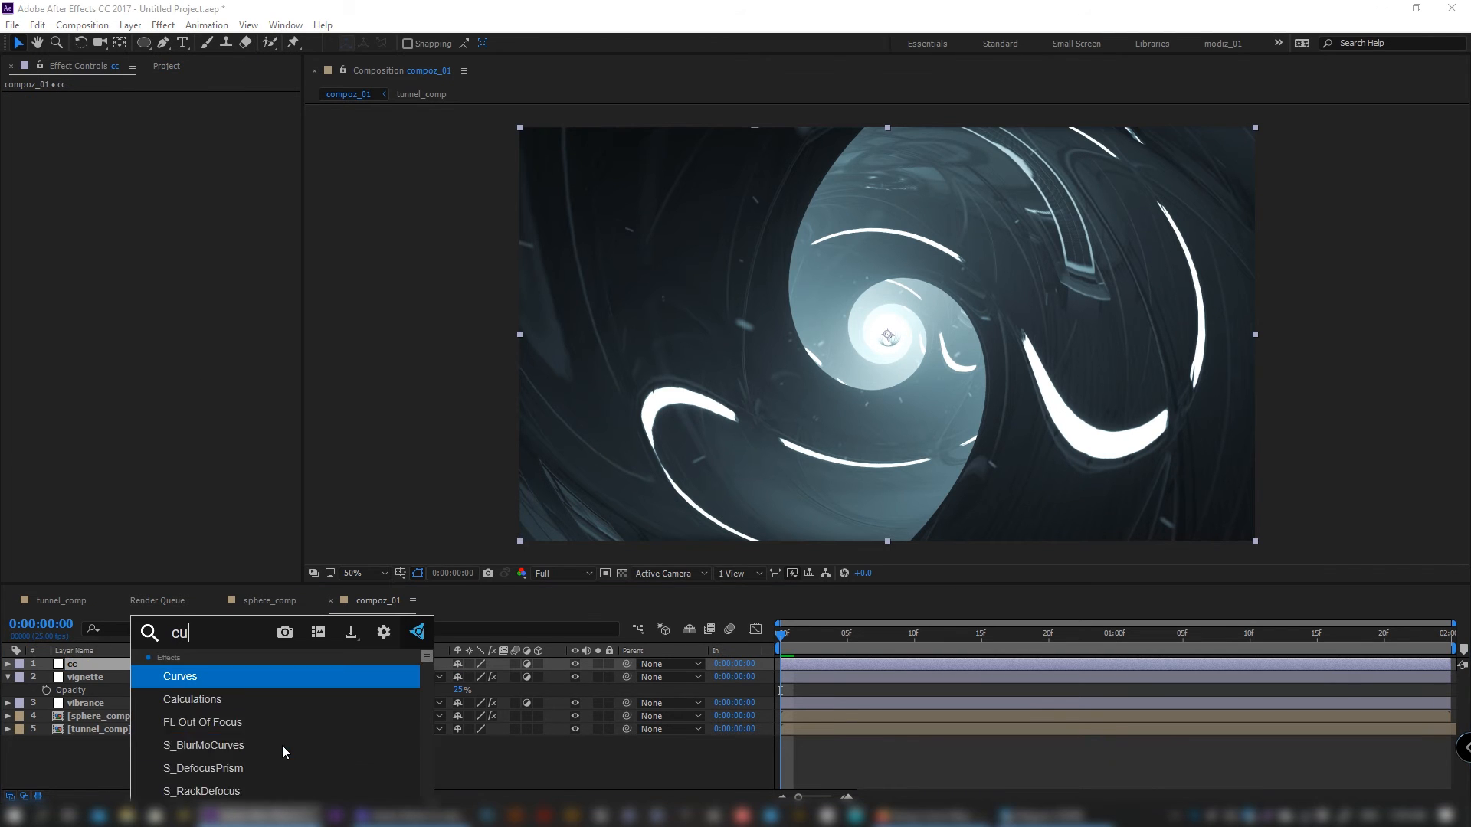
click(232, 678)
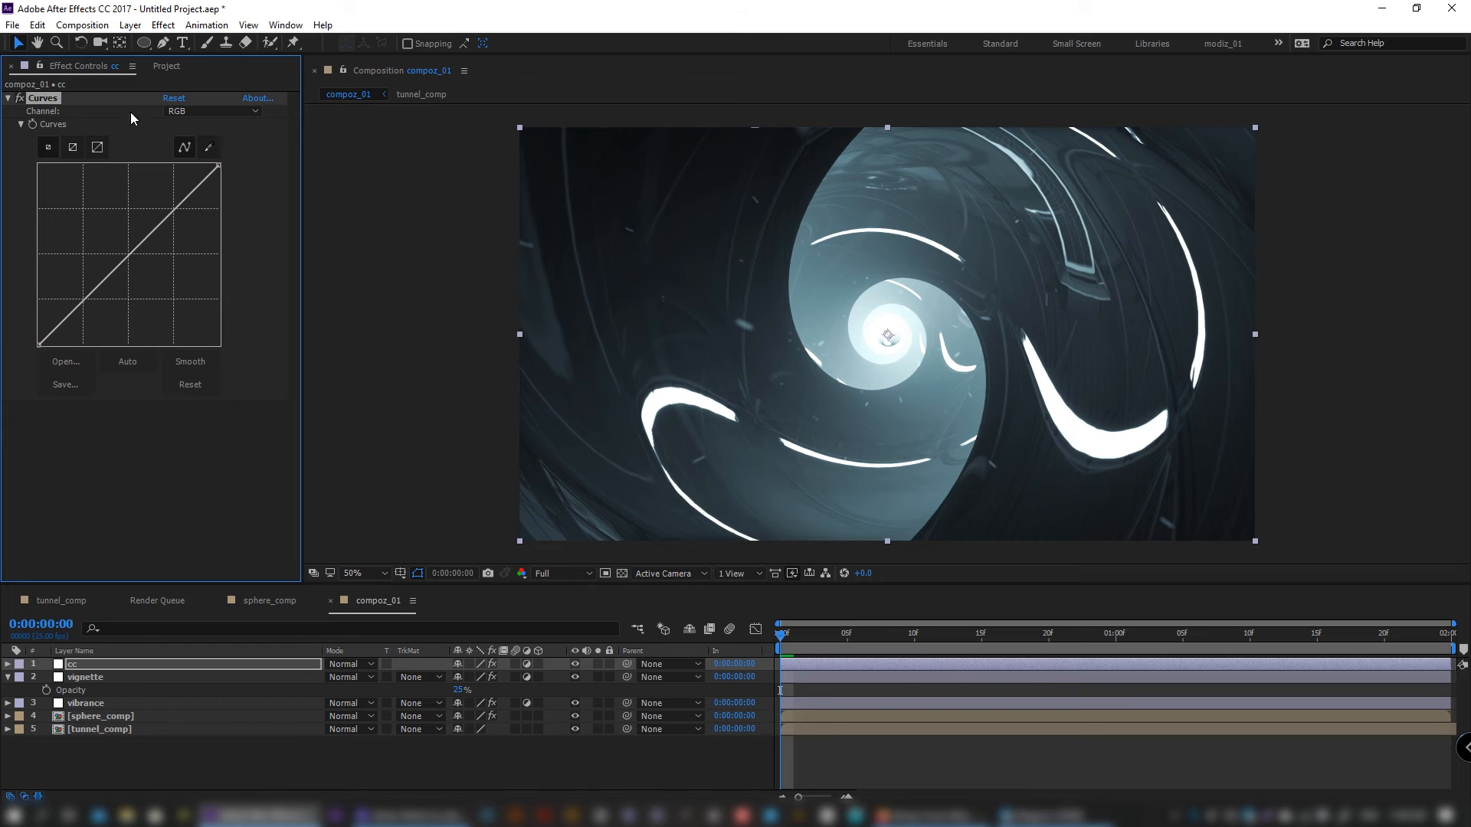
- On the cc layer's Curves, raise the RGB highlights and lower the Red highlights, anchoring the shadows in both channels
click(83, 299)
drag(174, 210, 163, 202)
click(216, 113)
click(215, 139)
click(83, 301)
drag(175, 209, 185, 220)
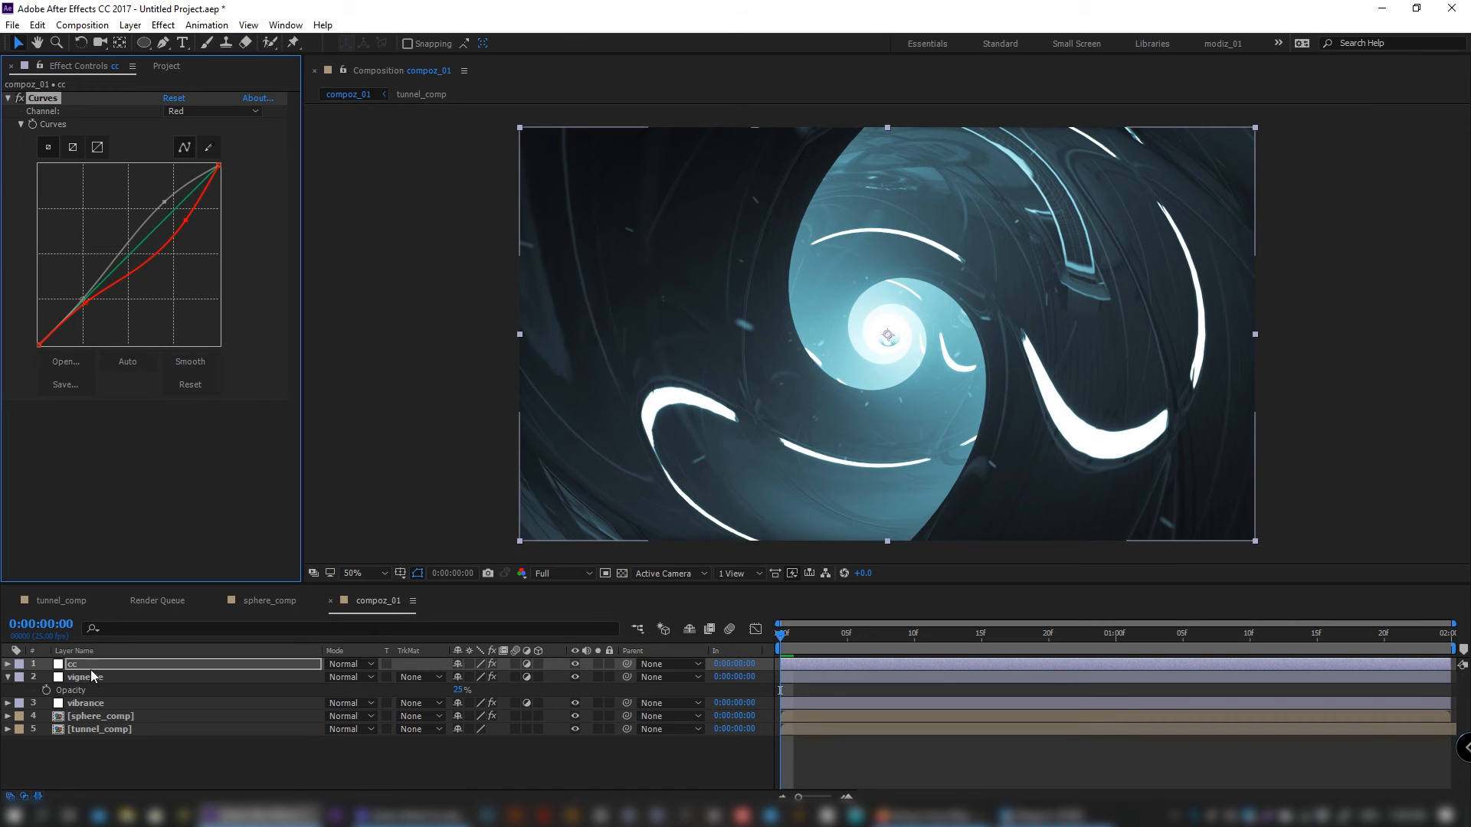
- Add an adjustment layer above cc and name it radial_blur
click(140, 754)
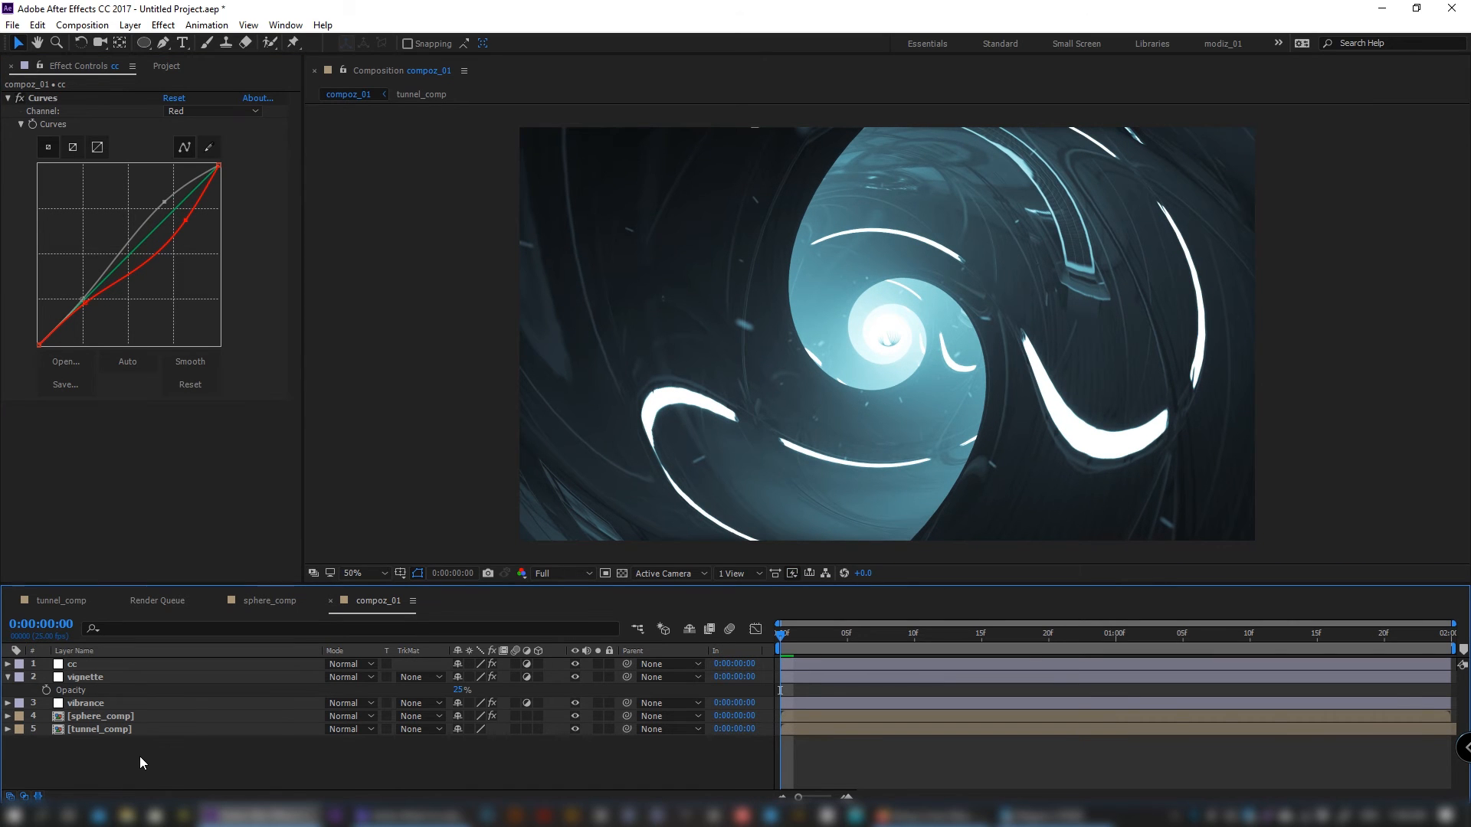
key(ctrl+alt+y)
key(Return)
text(radial_blur)
key(Return)
- Apply CC Radial Blur to the radial_blur layer, with type Fading Zoom and an amount of 5
key(ctrl+space)
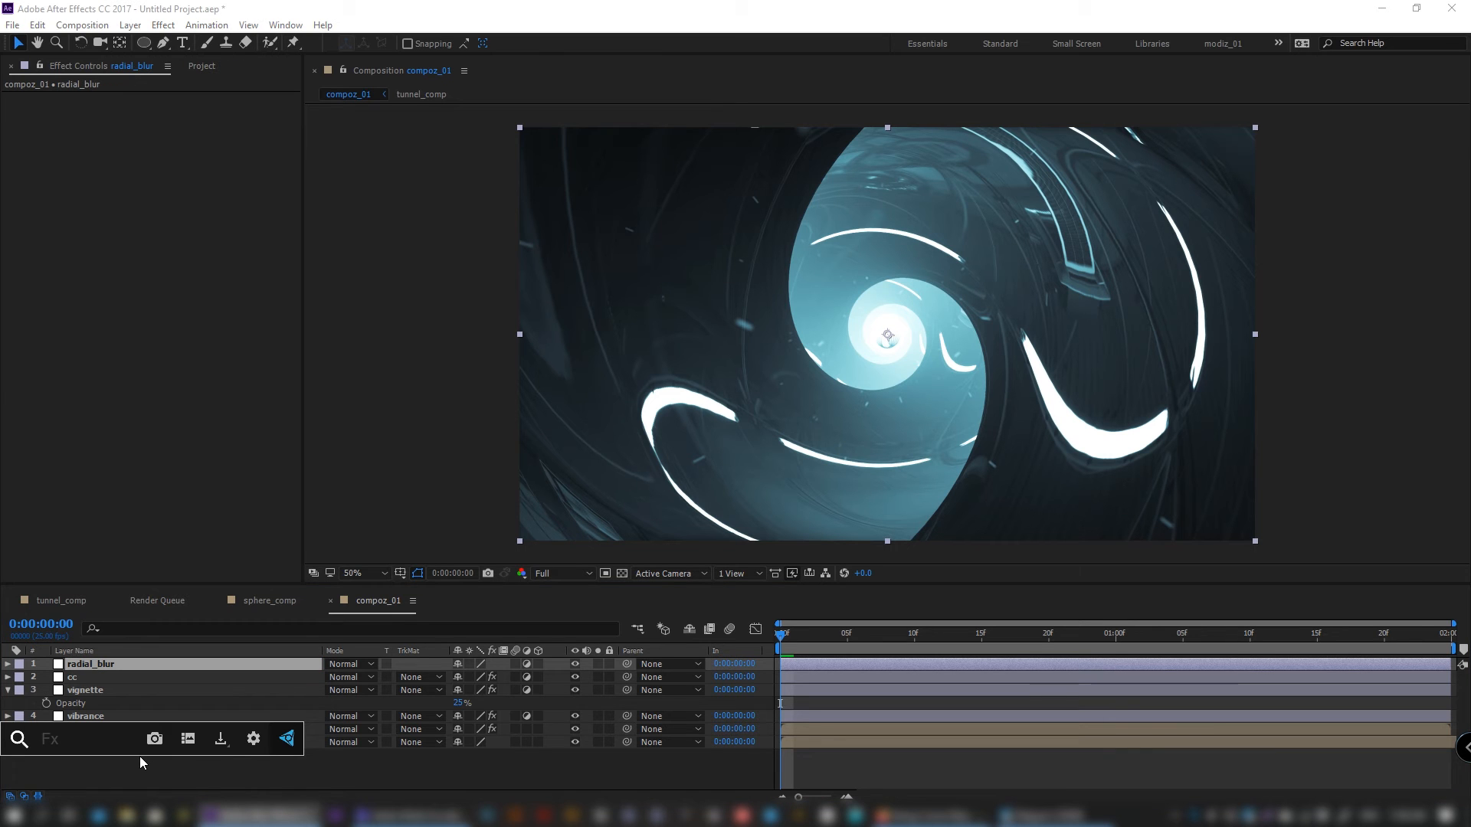
text(radial)
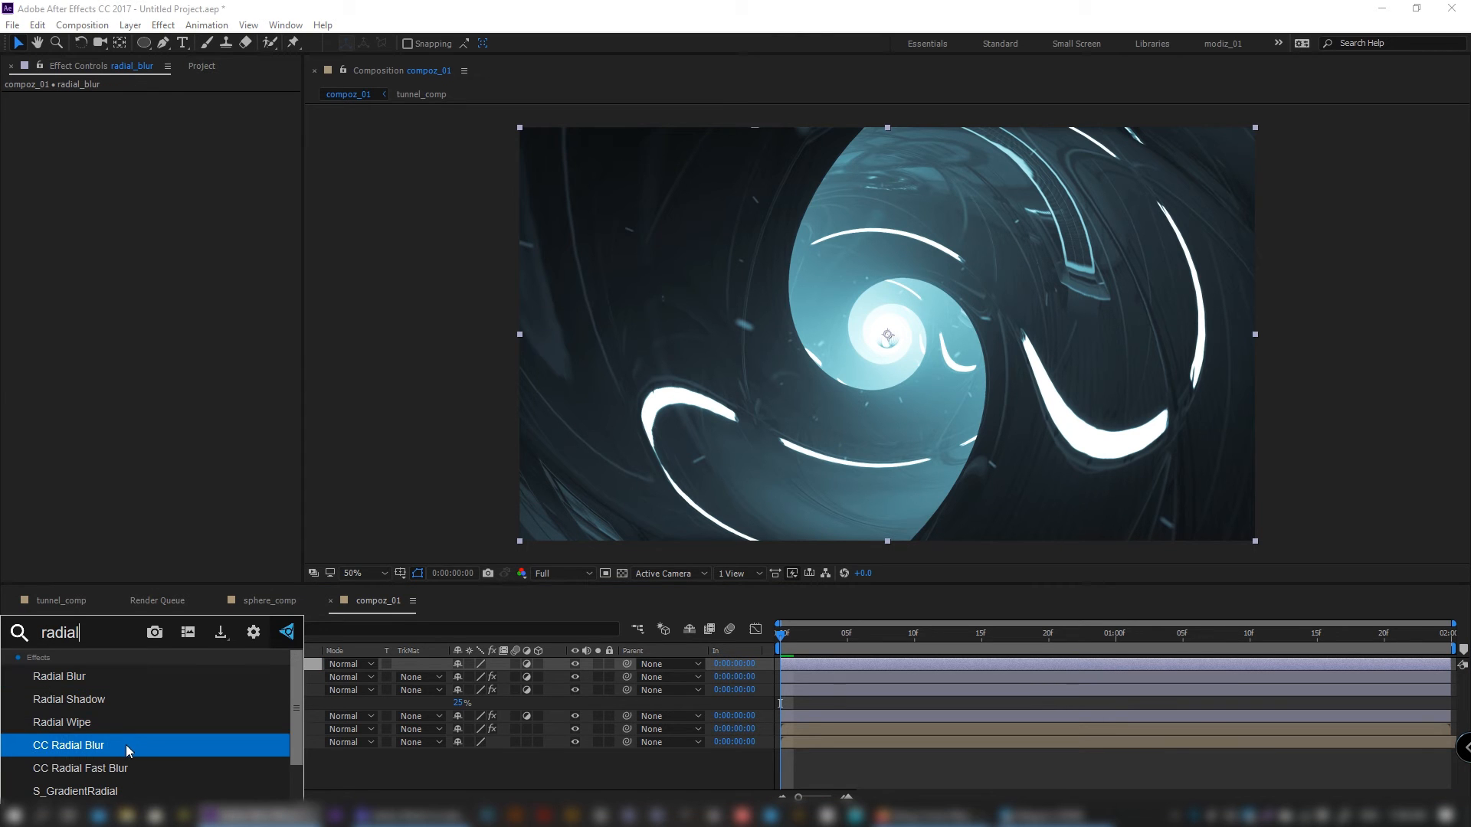
click(126, 746)
click(222, 111)
click(203, 141)
click(169, 125)
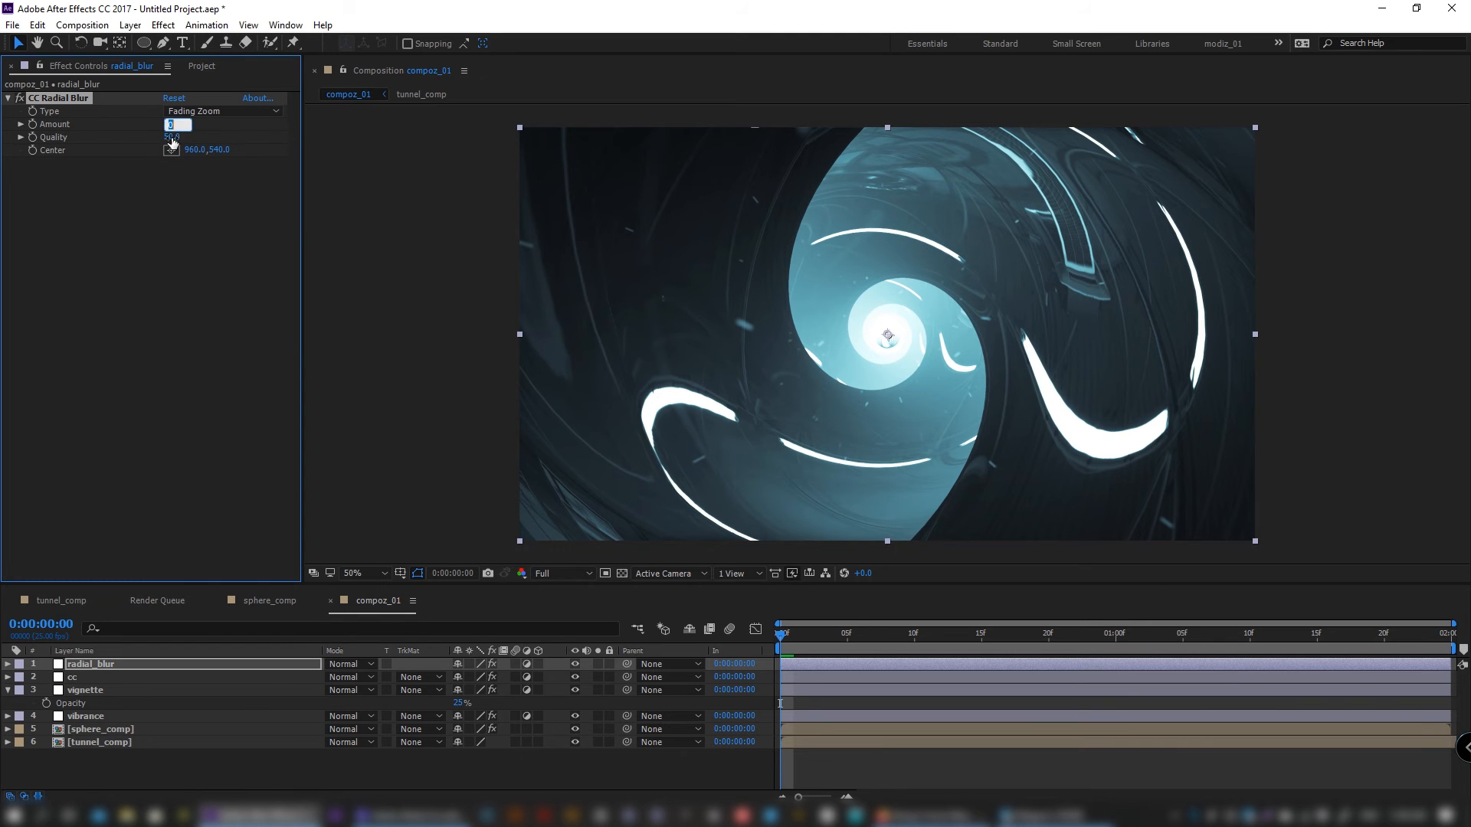
text(5)
click(207, 259)
click(151, 778)
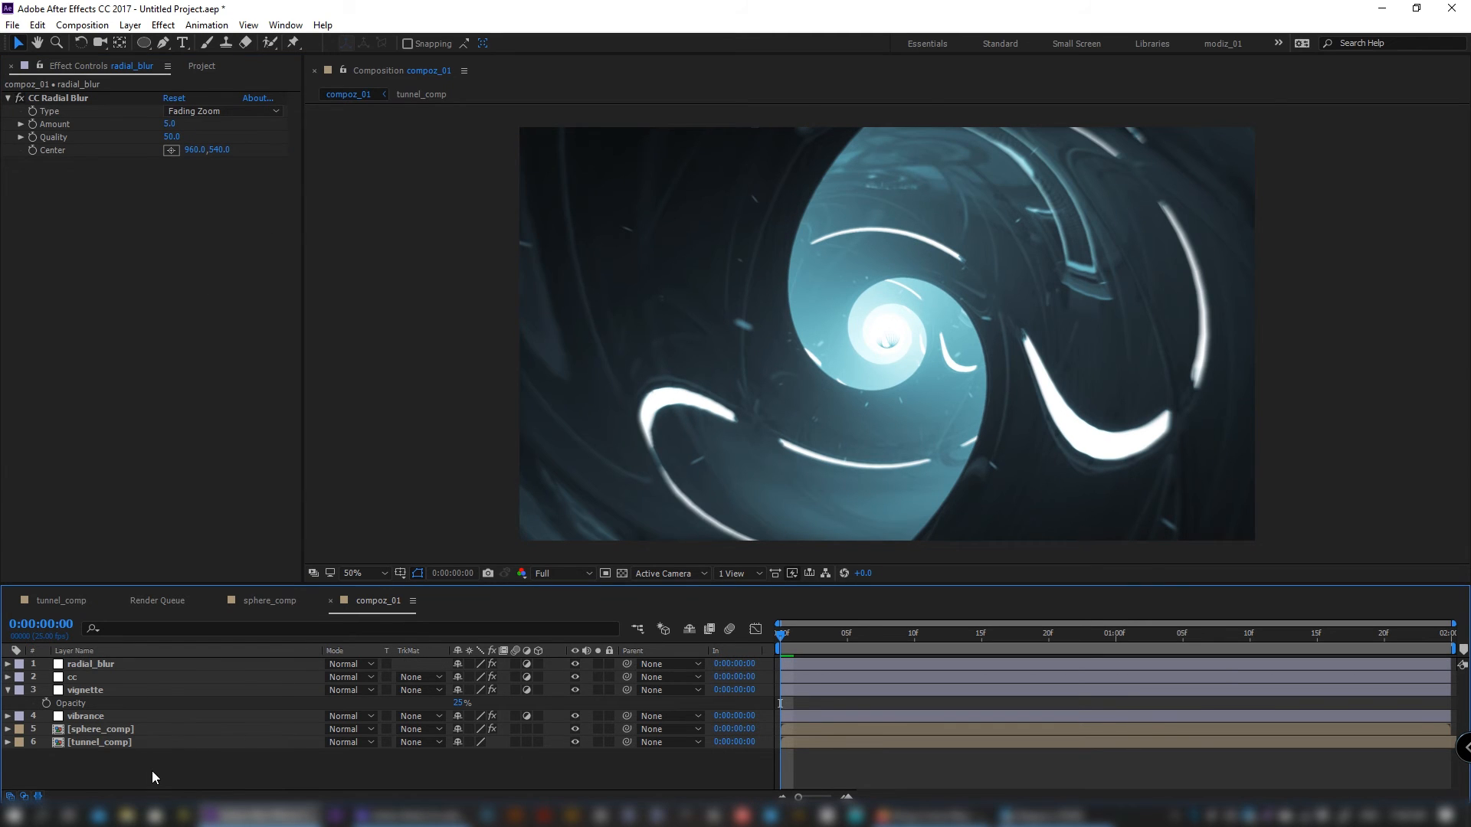
- Add an adjustment layer on top of the stack and name it rgb_split
key(ctrl+alt+y)
key(Return)
text(rgb_split)
key(Return)
- Apply the S_WarpChroma effect to the rgb_split layer and set its From Z Dist to 0.98
key(ctrl+space)
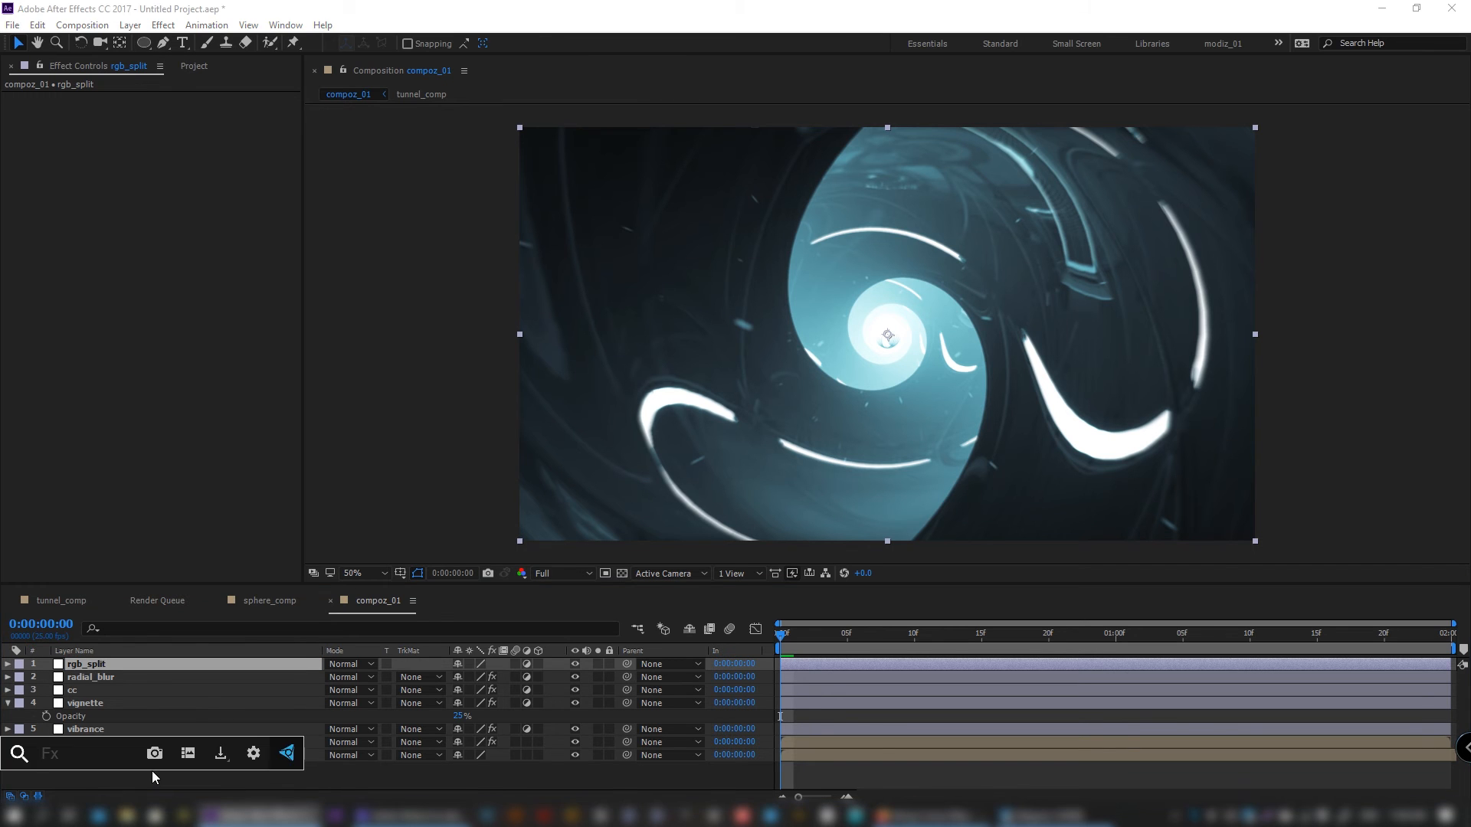
text(chroma)
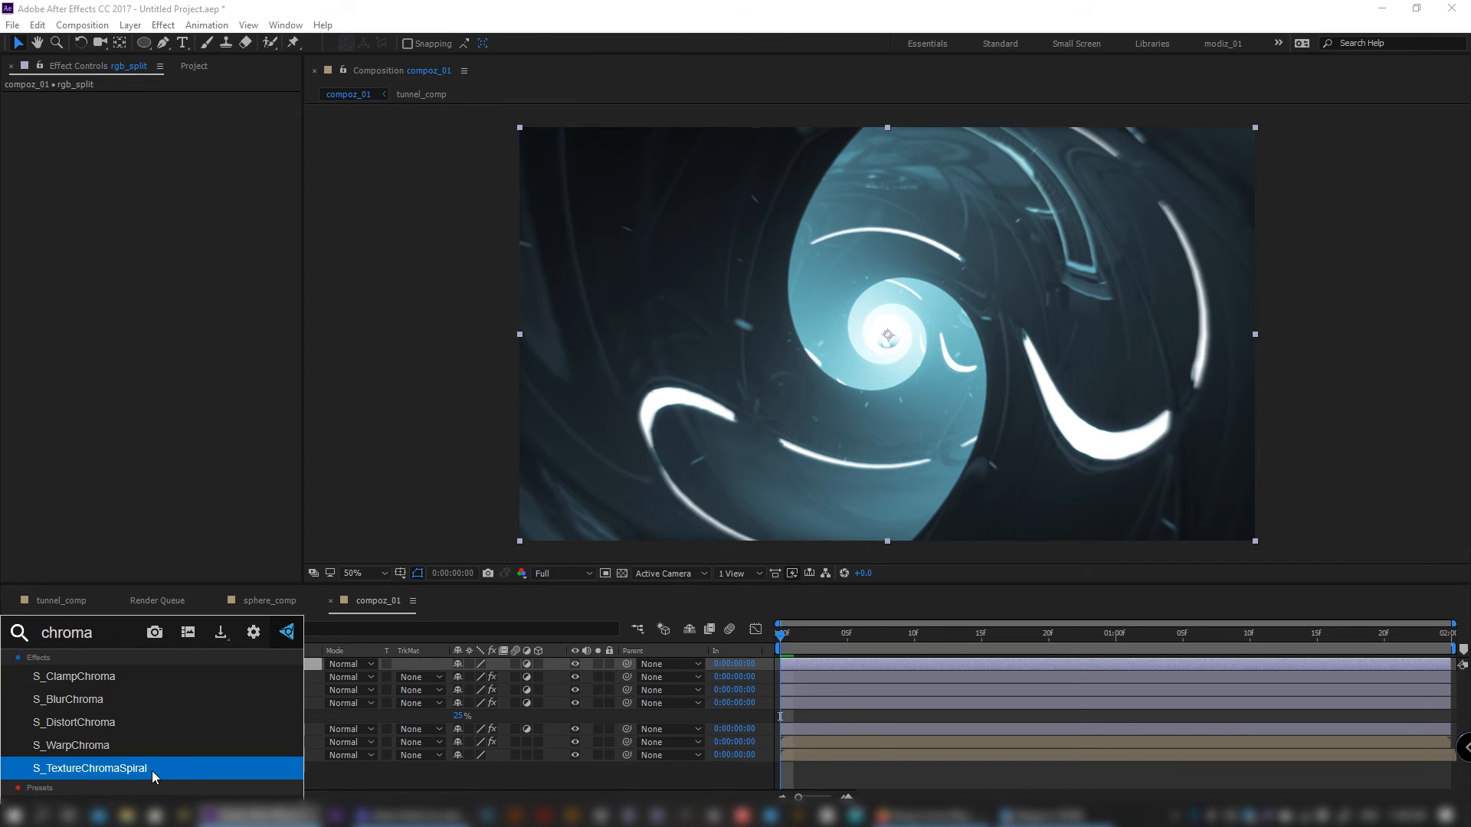
click(123, 744)
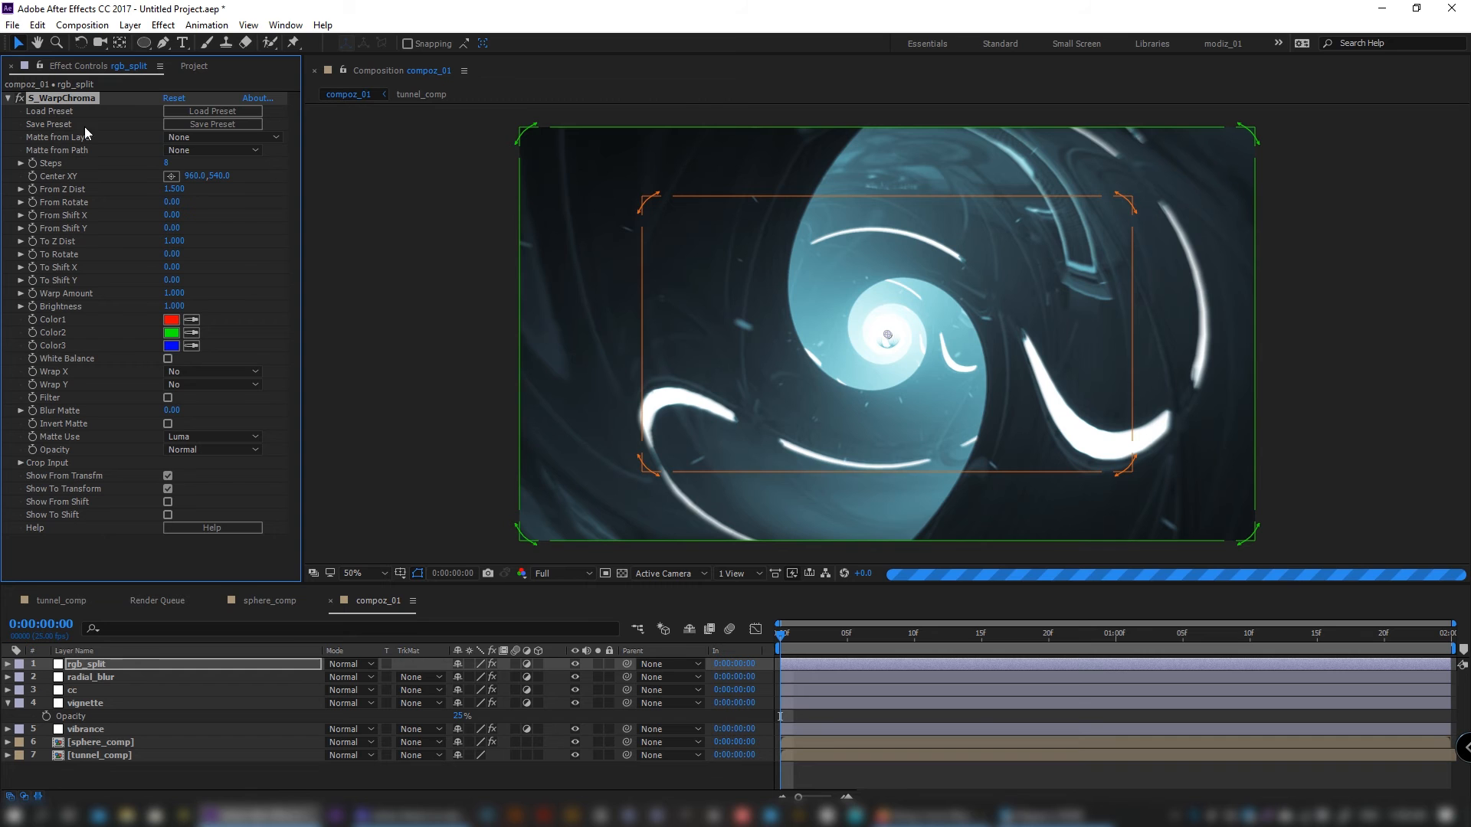
click(171, 191)
text(0.98)
key(Return)
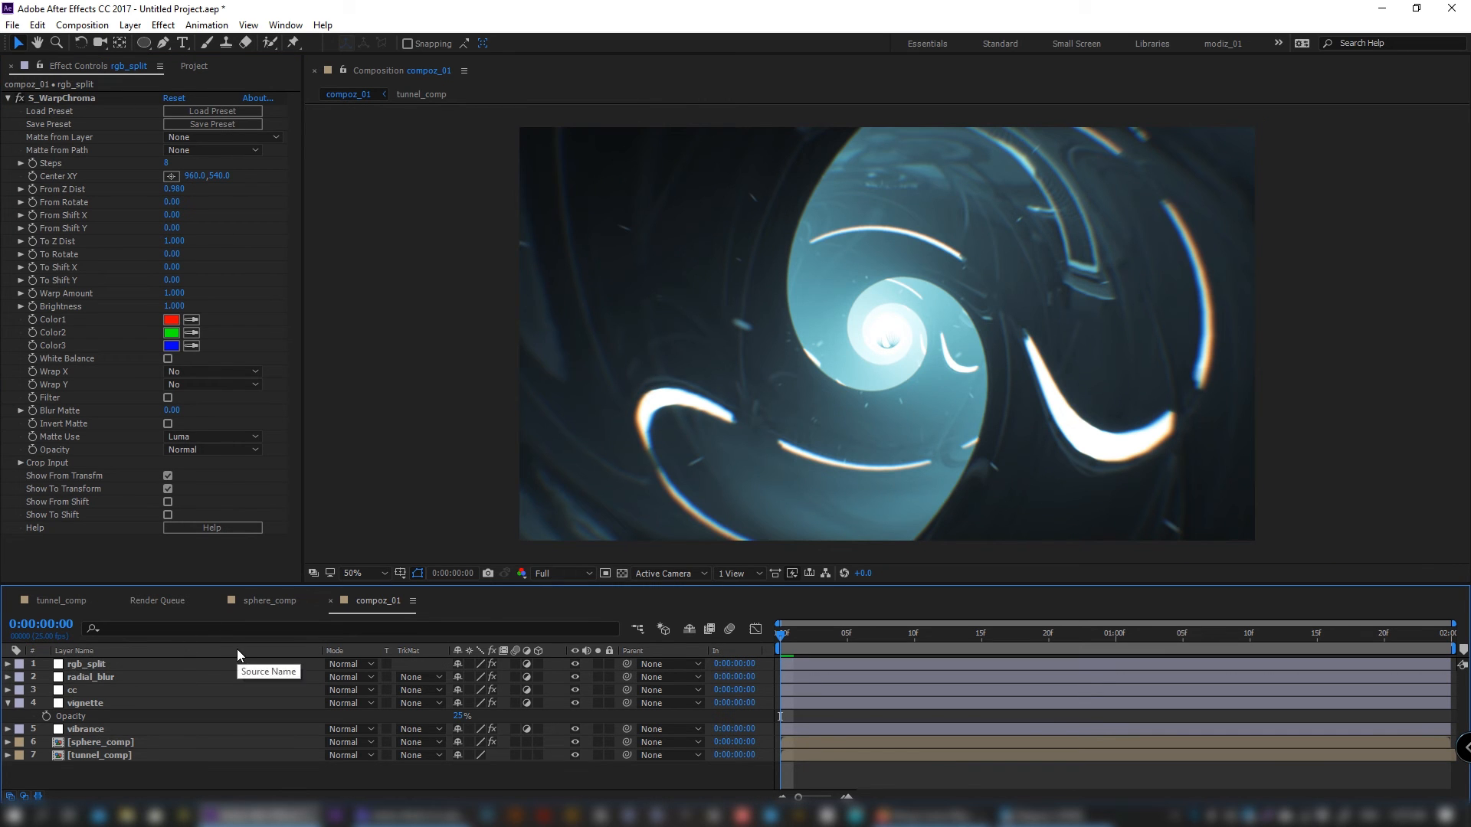
- Preview compoz_01 along the timeline and create a new composition from it
click(196, 66)
click(782, 636)
drag(782, 636, 1449, 671)
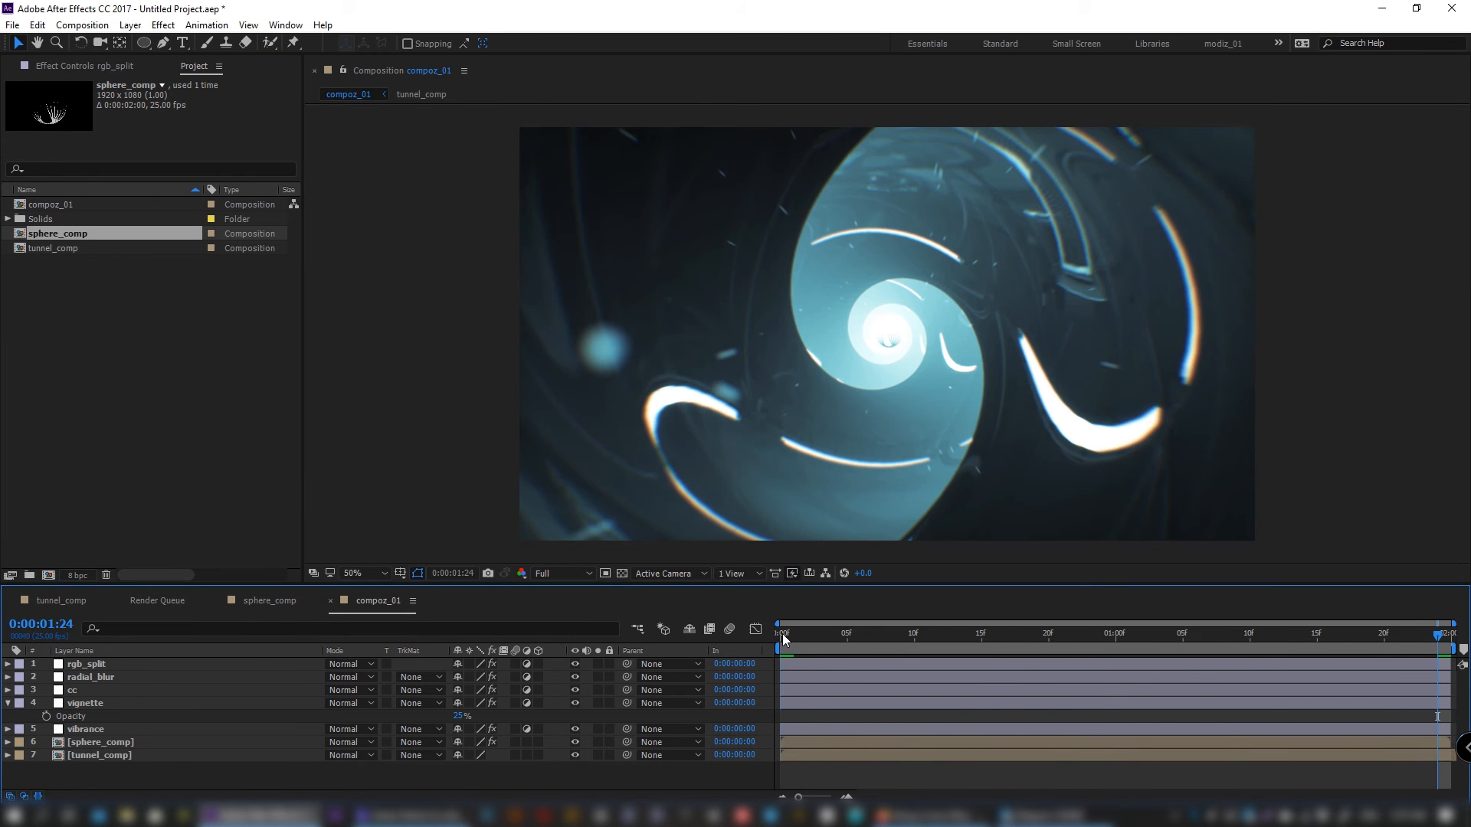
click(782, 635)
click(62, 208)
drag(61, 208, 49, 574)
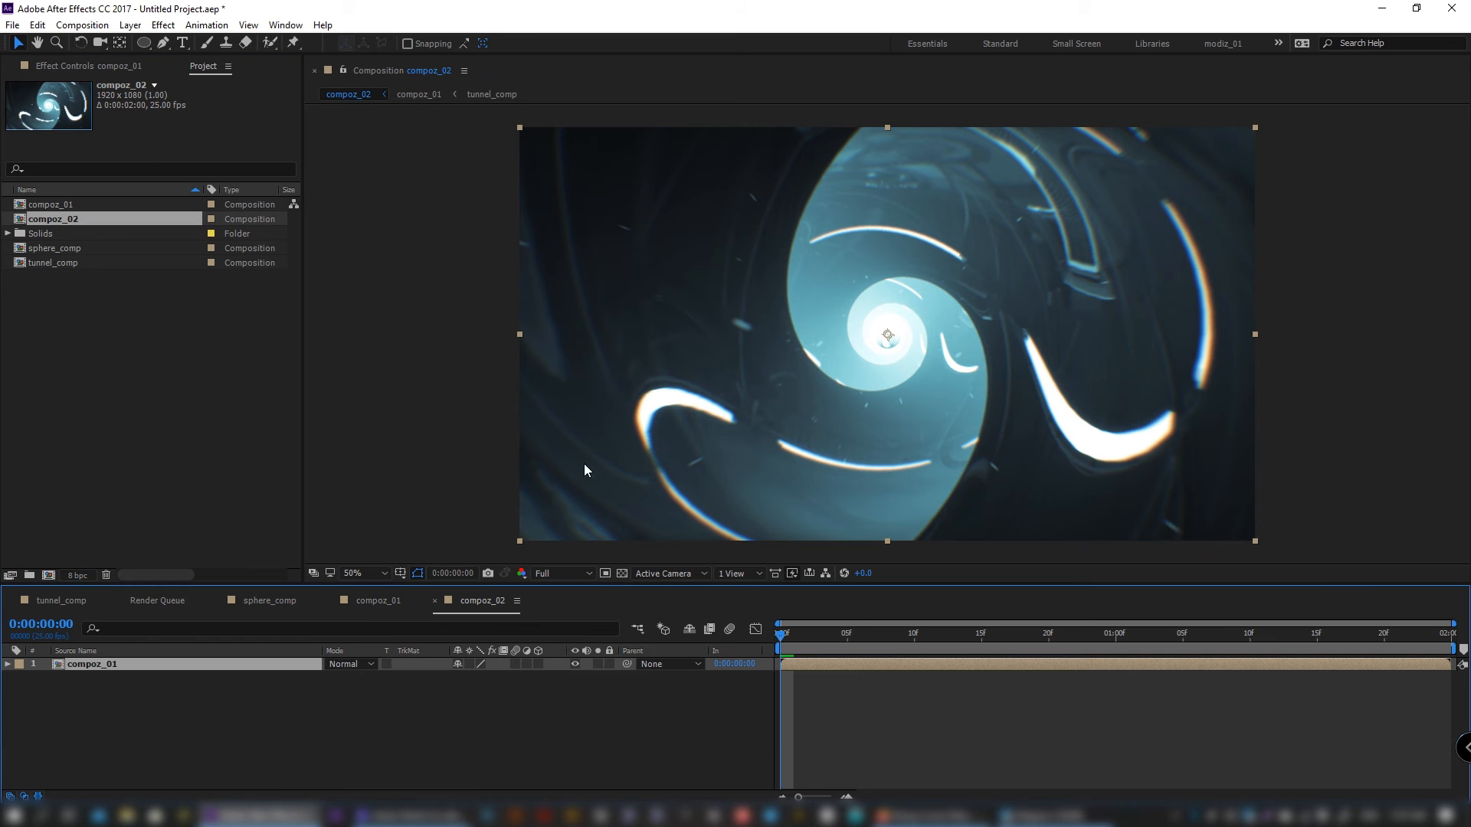
- Apply the Data Glitch effect to the compoz_01 layer in the new composition
click(176, 716)
click(112, 664)
click(109, 66)
key(ctrl+space)
text(da)
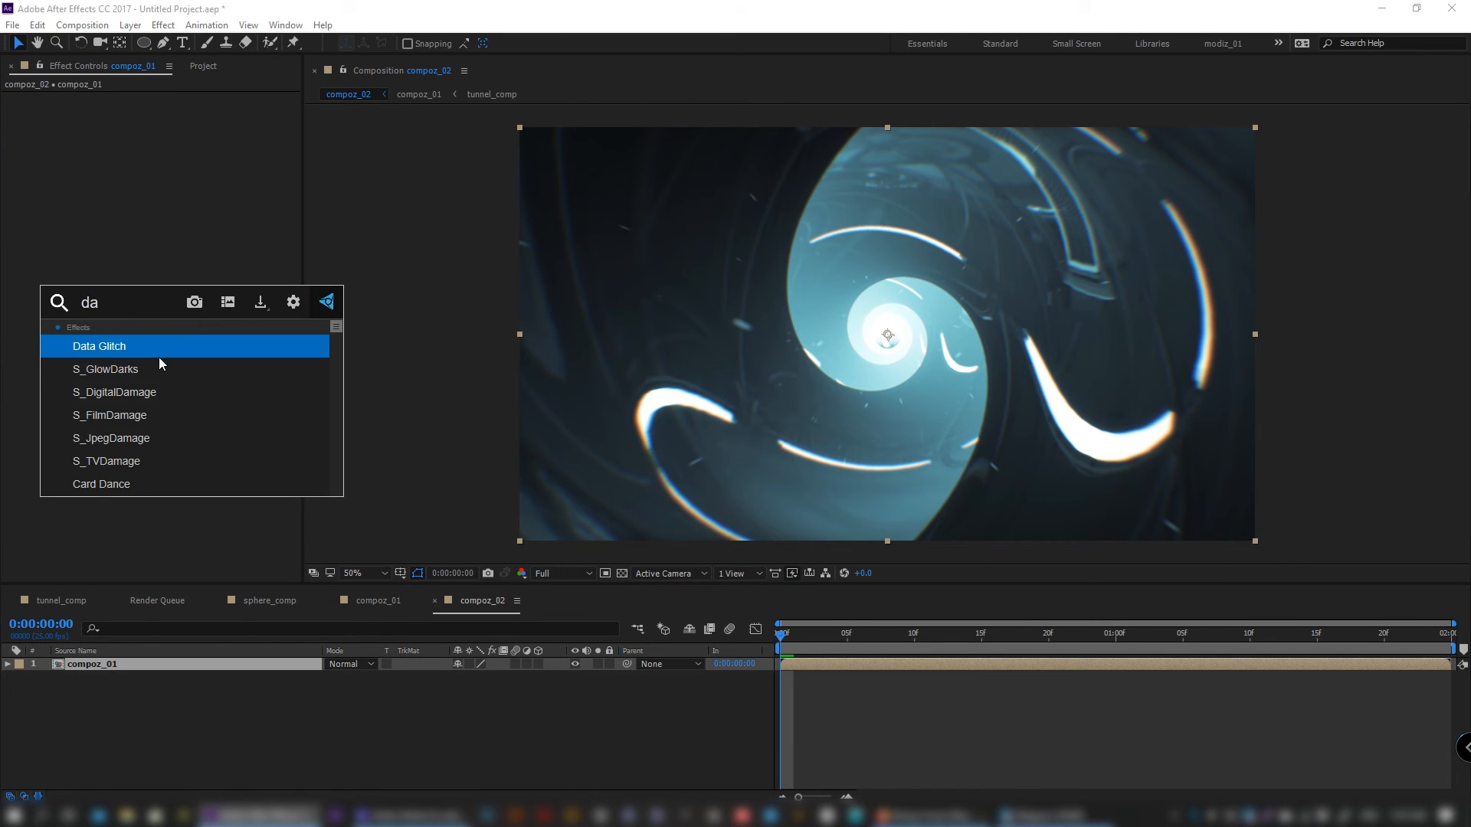
key(Return)
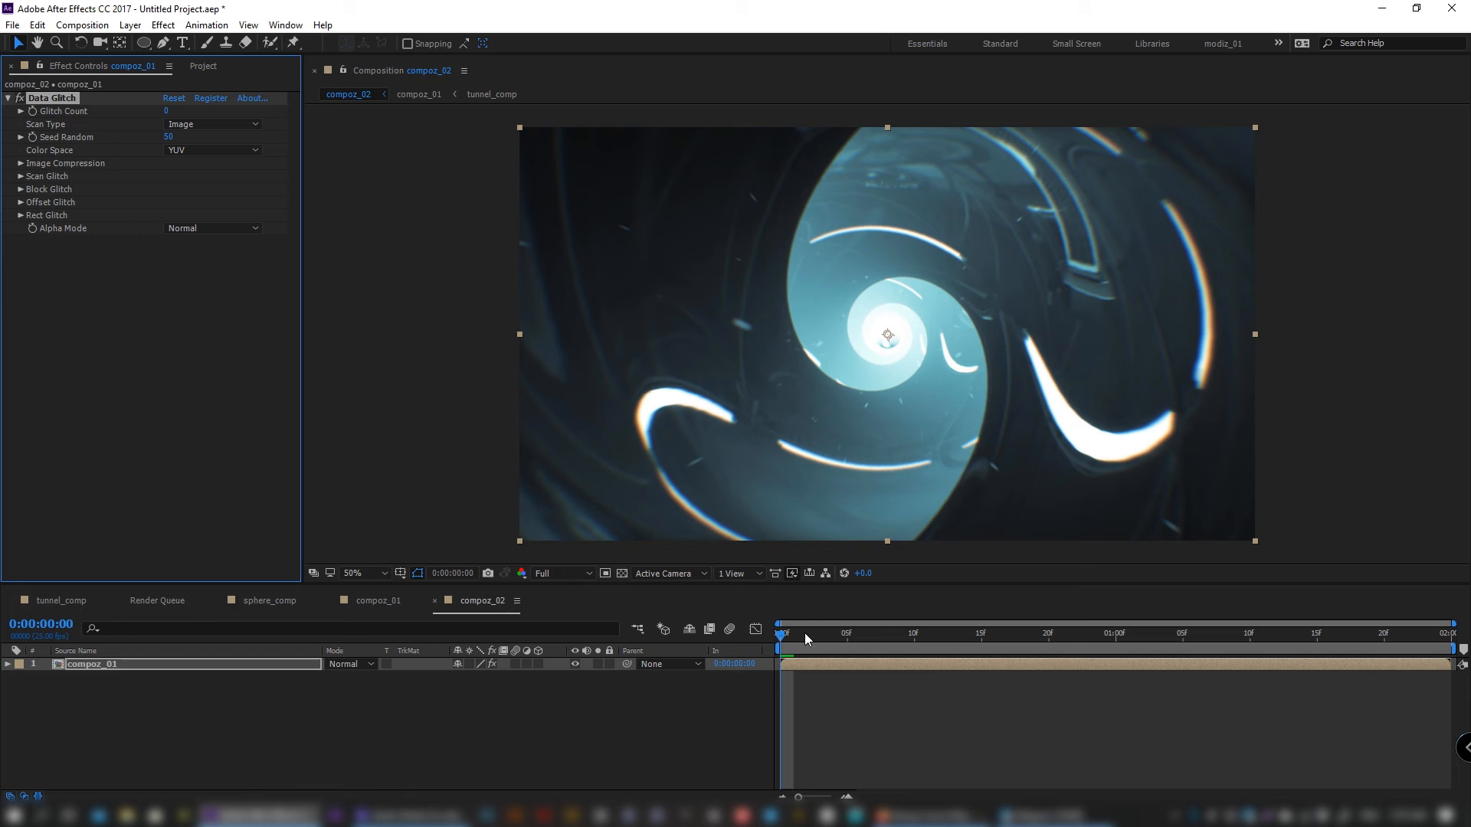
- Set Data Glitch's Glitch Count to 1000 and its Color Space to RGB
click(167, 112)
text(1000)
key(Return)
click(185, 152)
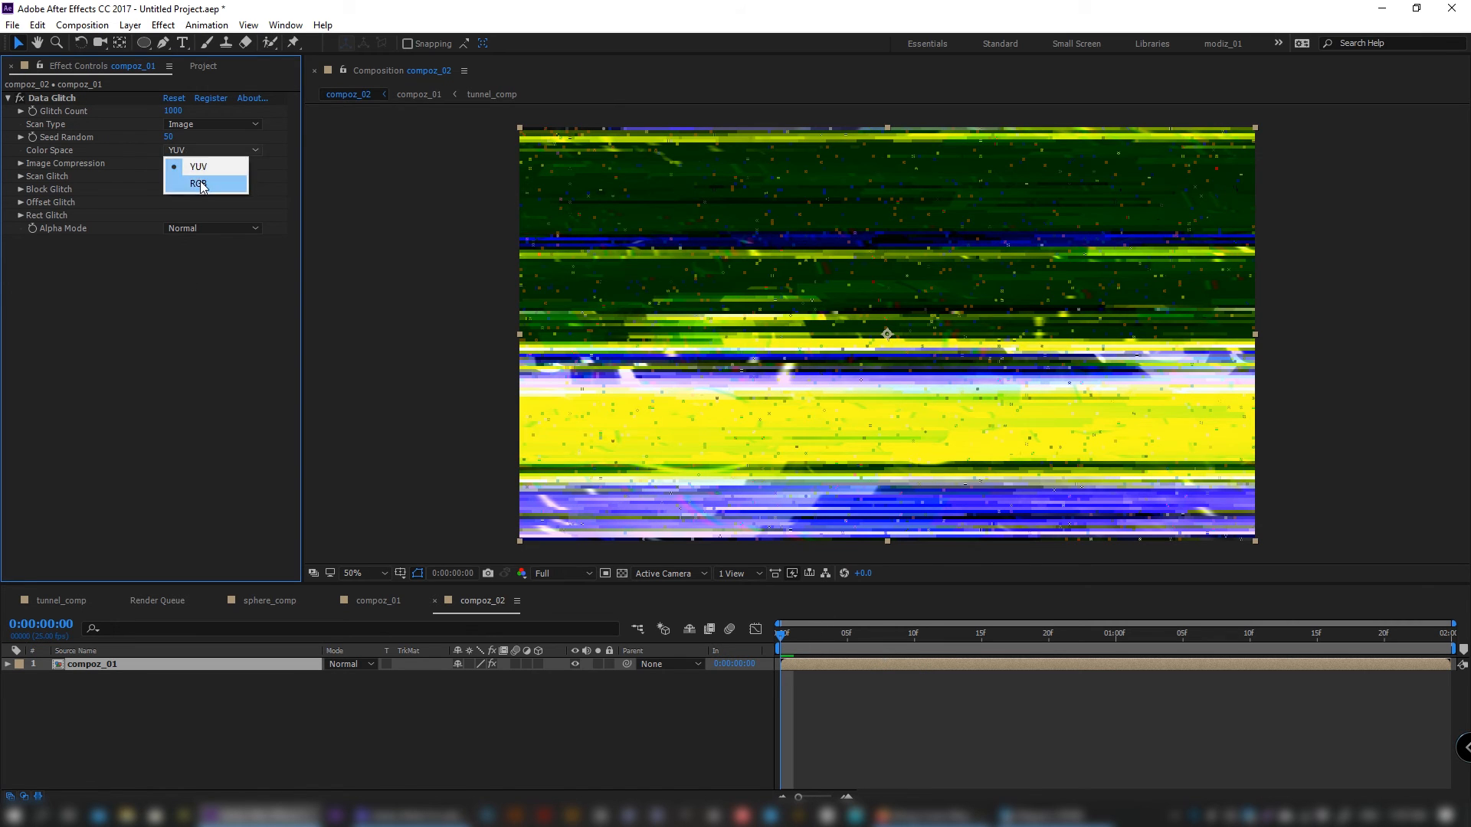
click(181, 181)
- Drive Data Glitch's Seed Random with the expression time*15
alt+click(32, 137)
text(time*15)
click(164, 281)
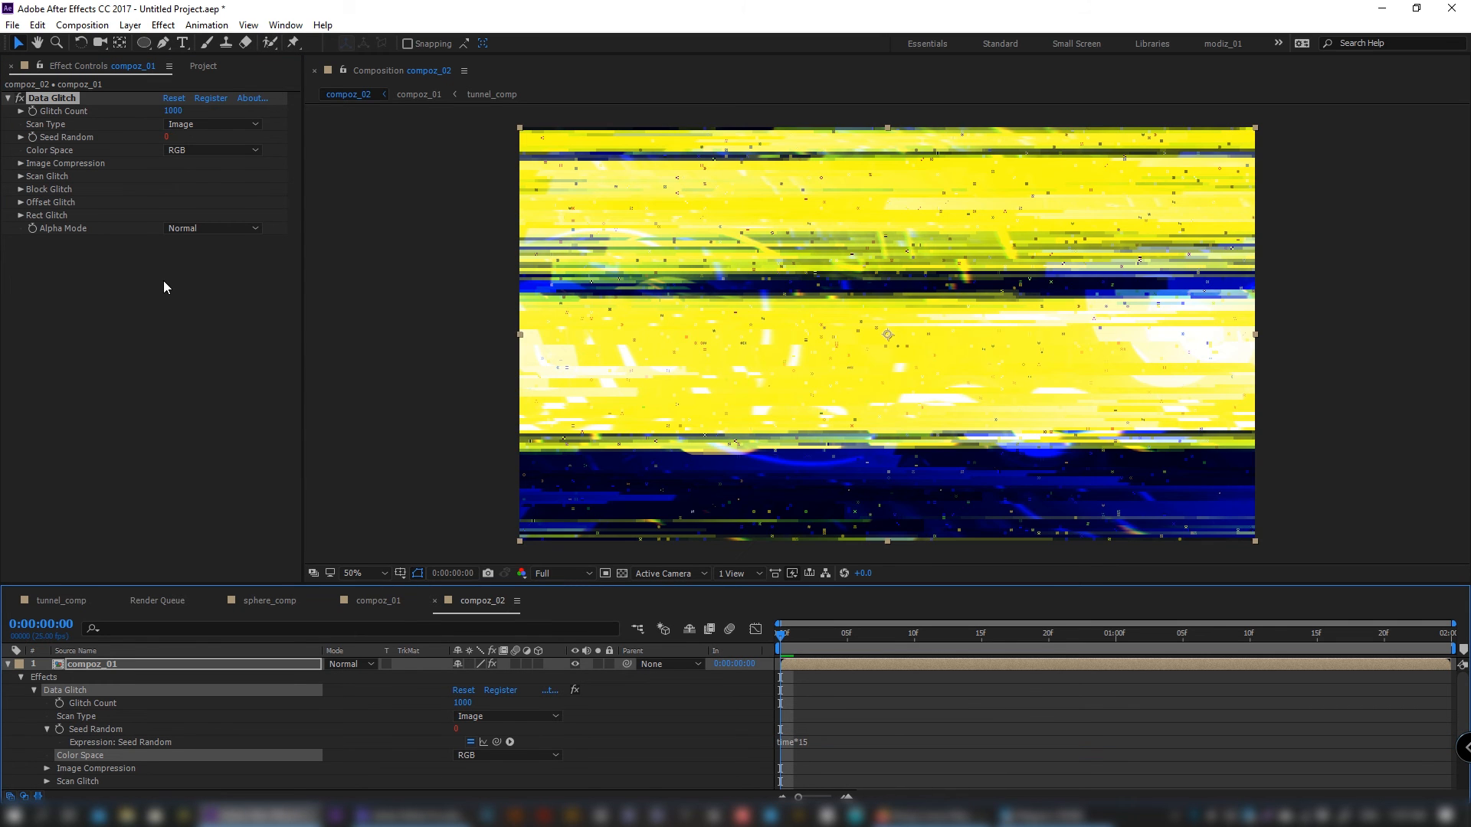
- Keyframe Data Glitch's Compression Quality at 100% on frame 9, 75% on frame 12 and 100% on frame 15
drag(889, 634, 901, 635)
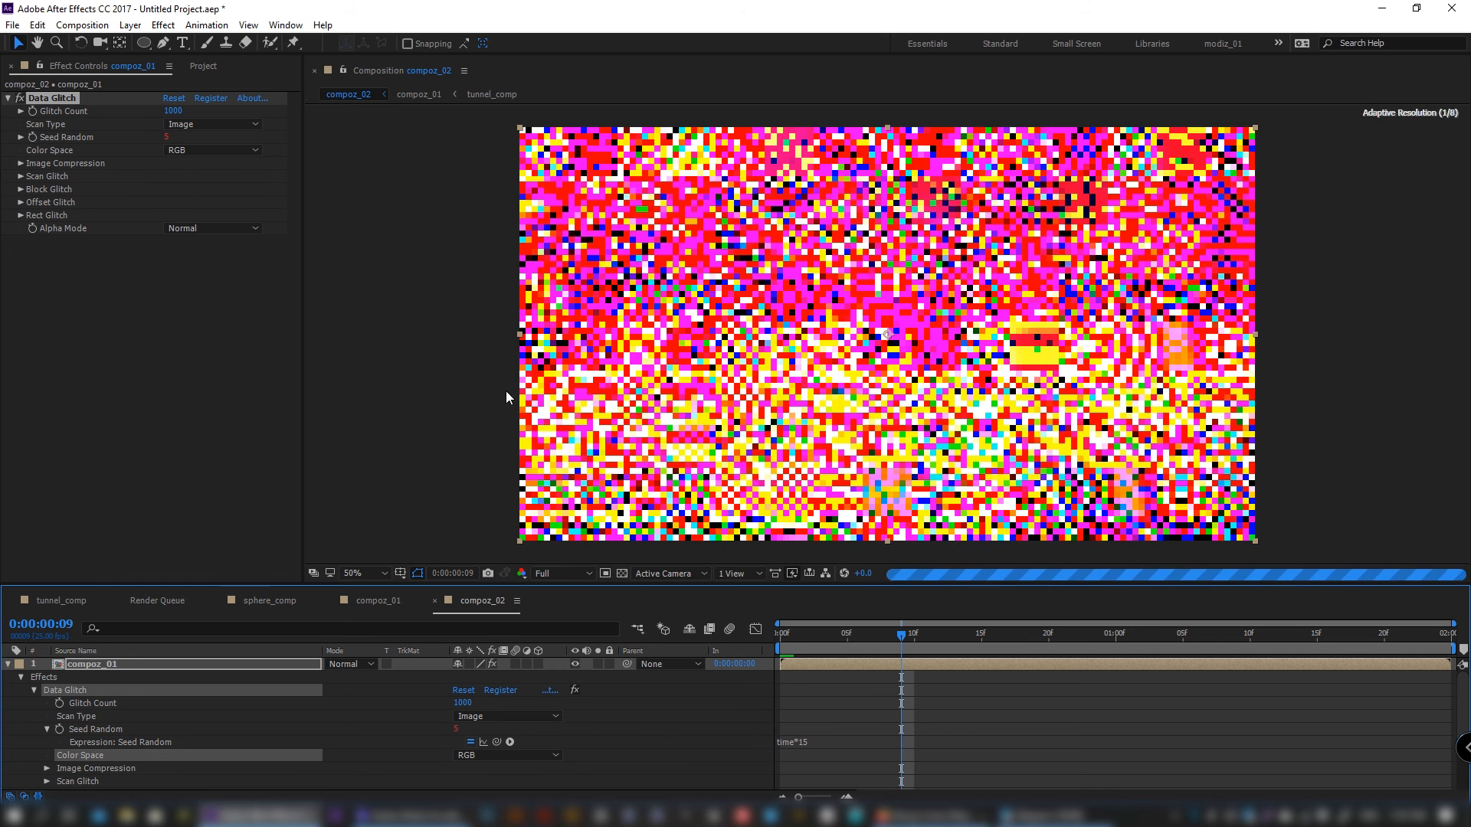
click(20, 164)
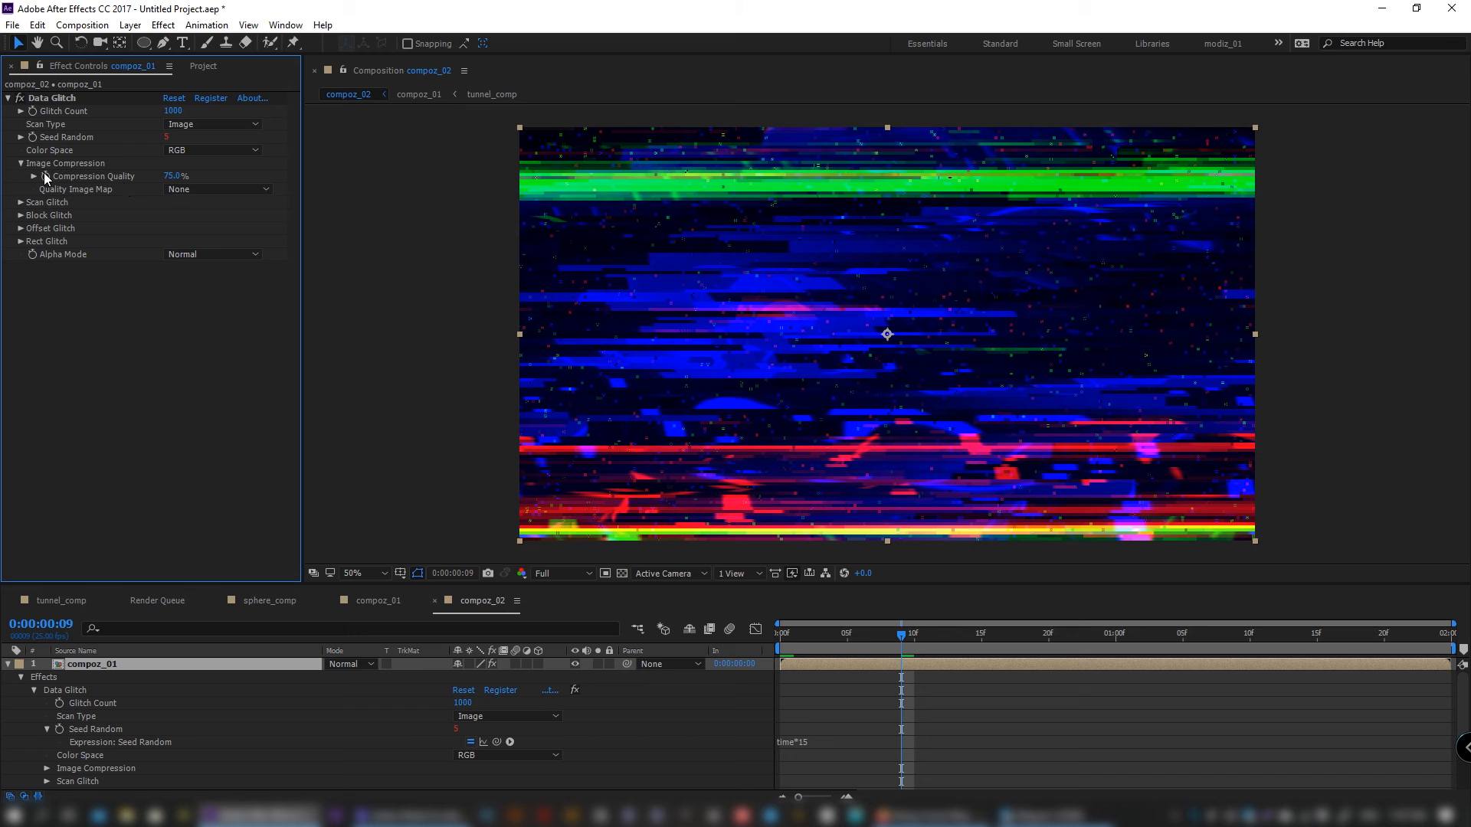
click(45, 176)
mouse_move(173, 176)
mouse_down()
mouse_move(114, 178)
mouse_move(198, 180)
mouse_up()
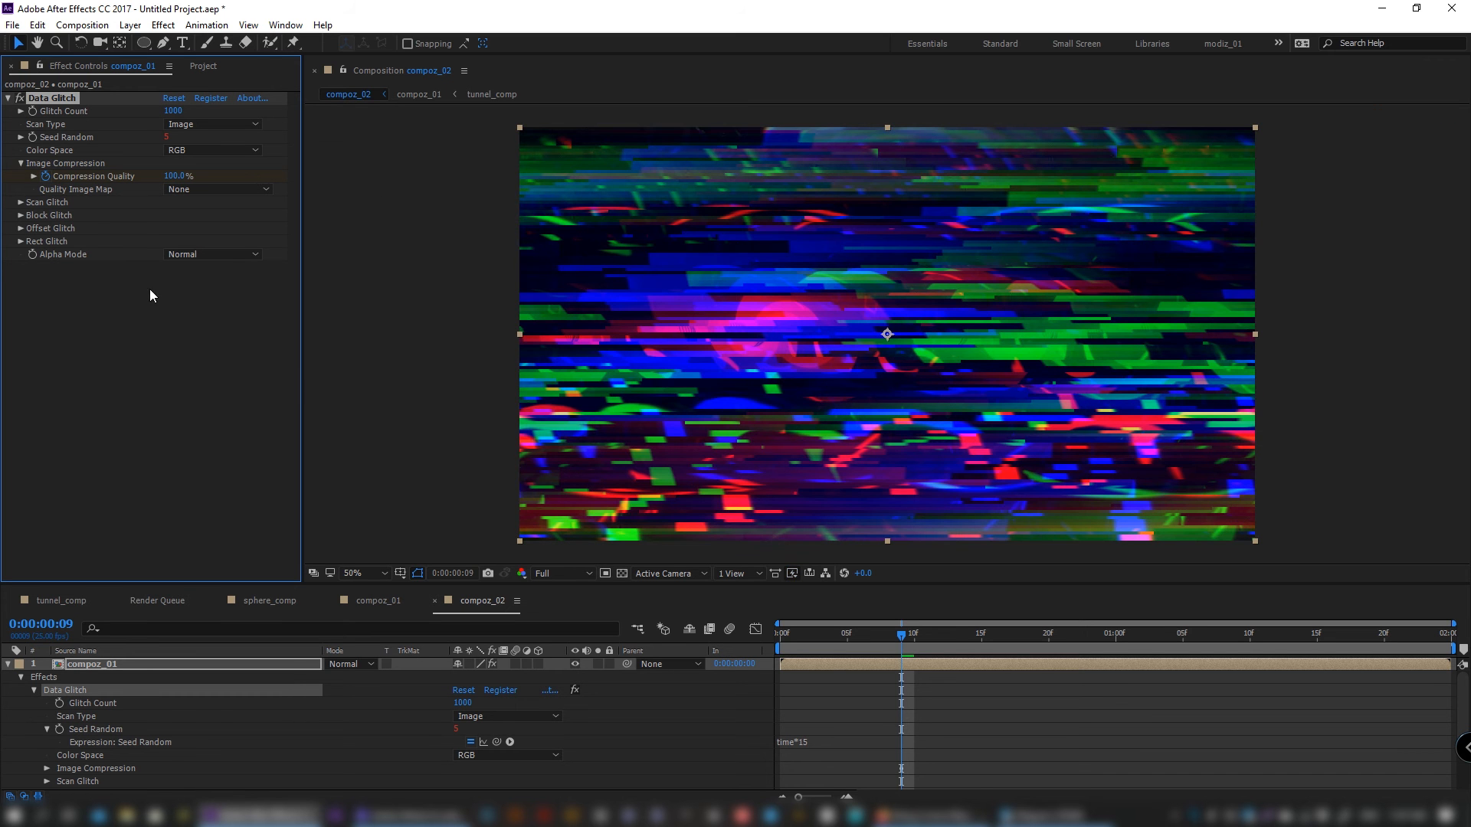
click(941, 636)
click(183, 176)
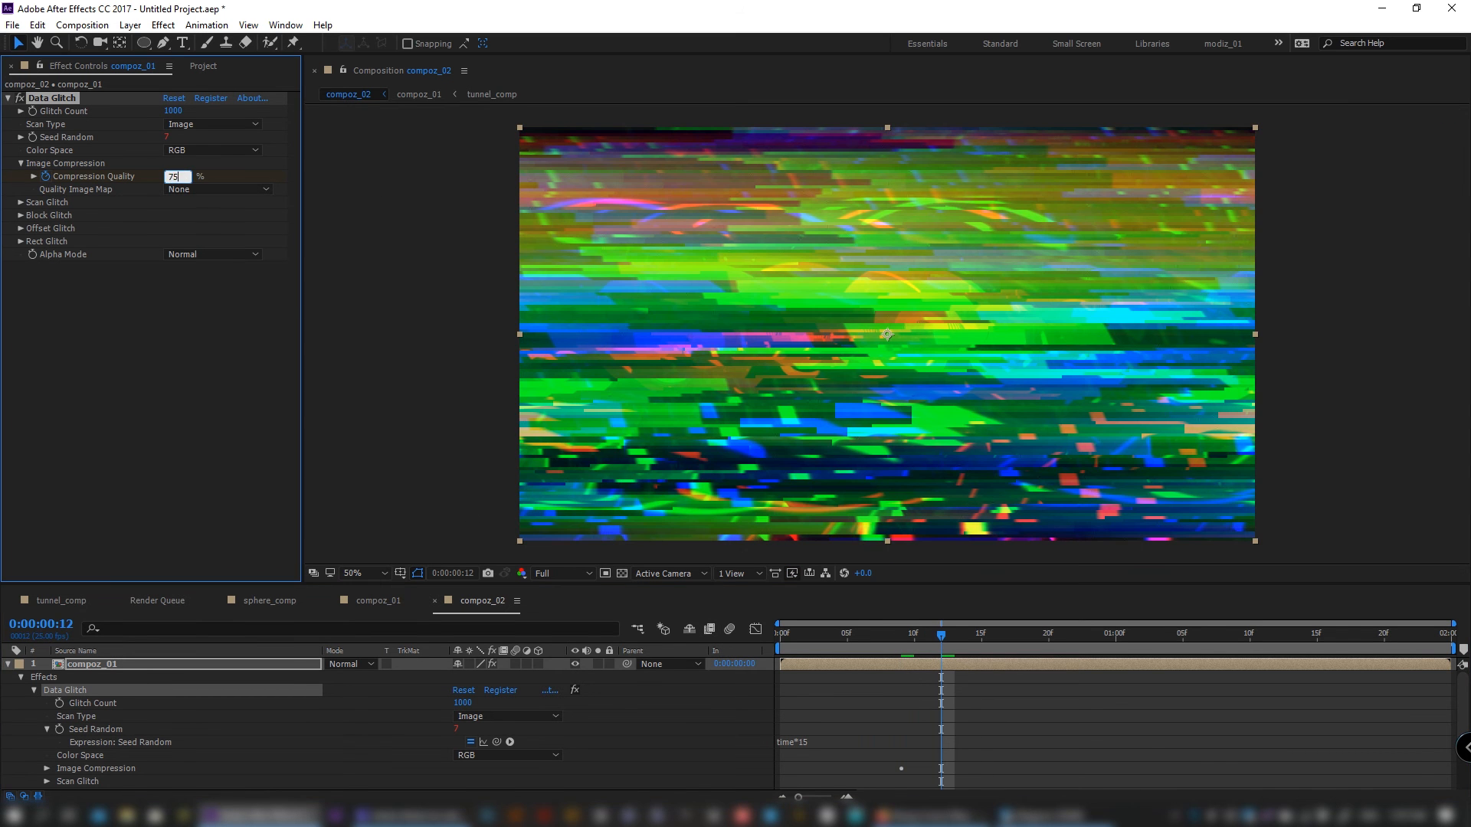
text(75)
key(Return)
click(981, 636)
click(176, 176)
text(100)
key(Return)
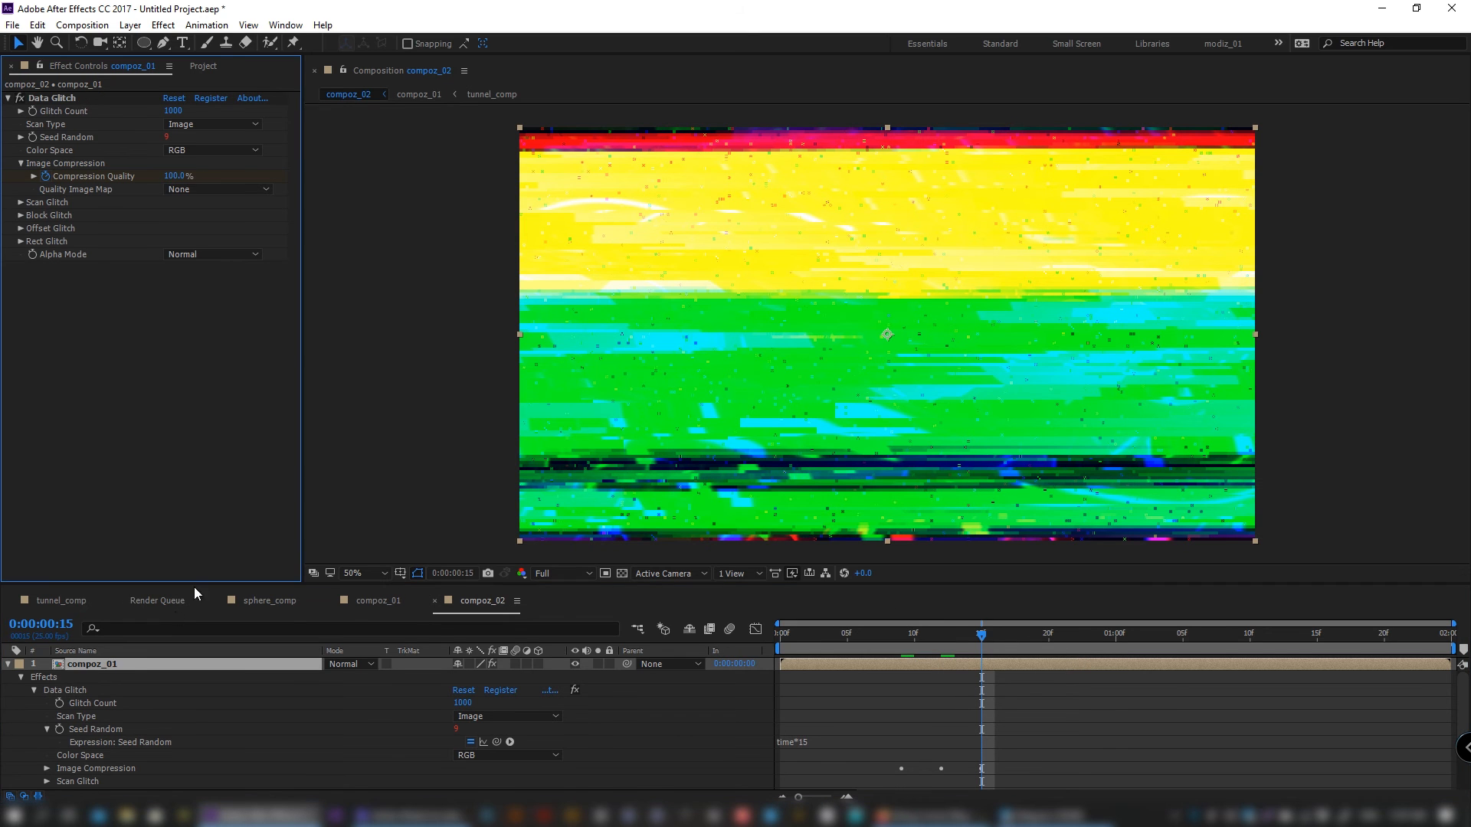
- Go back to frame 9 and set the Scan Glitch Amount to 20%
click(900, 638)
click(22, 202)
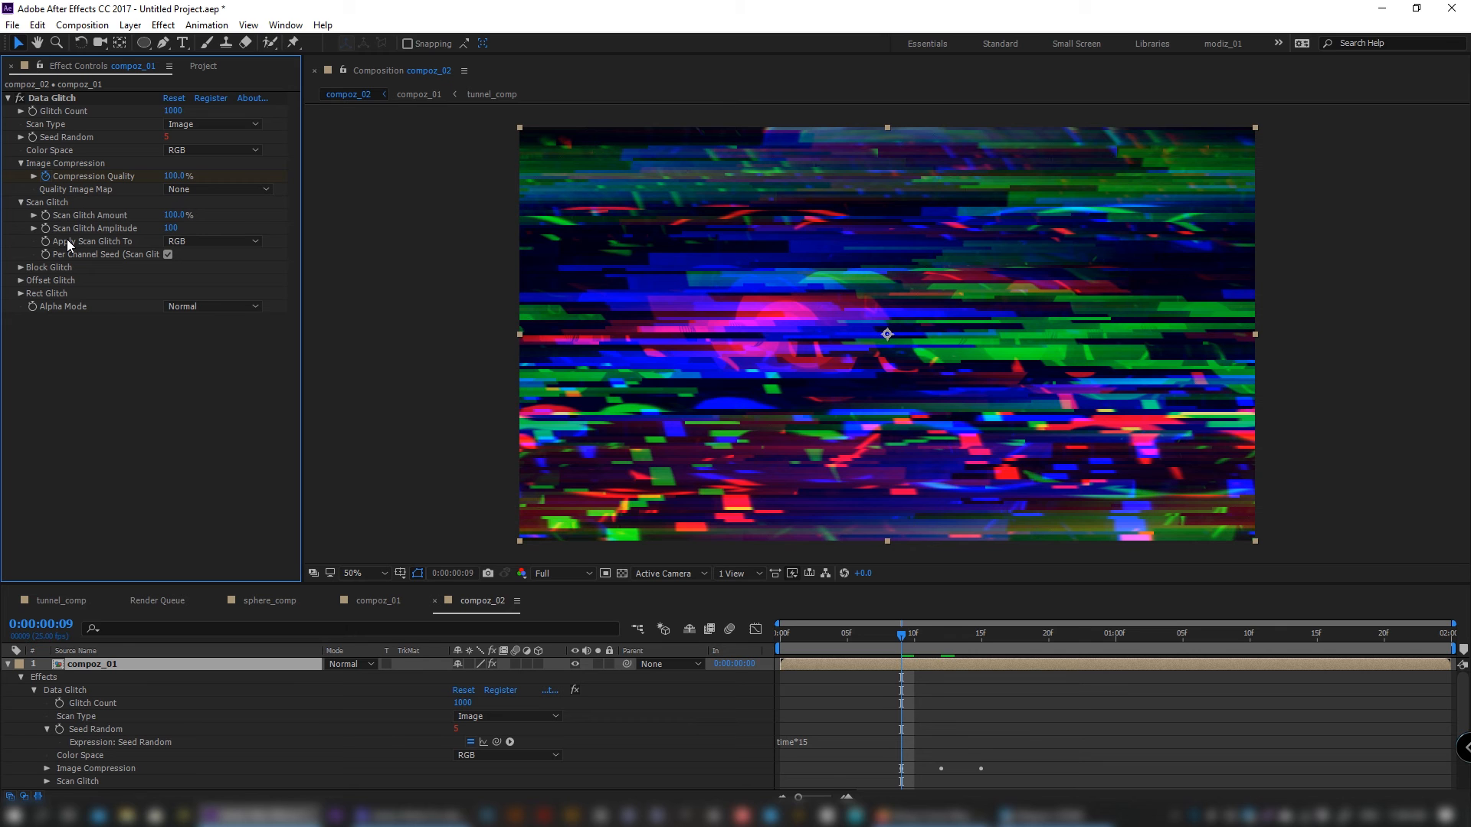
click(175, 215)
text(20)
key(Return)
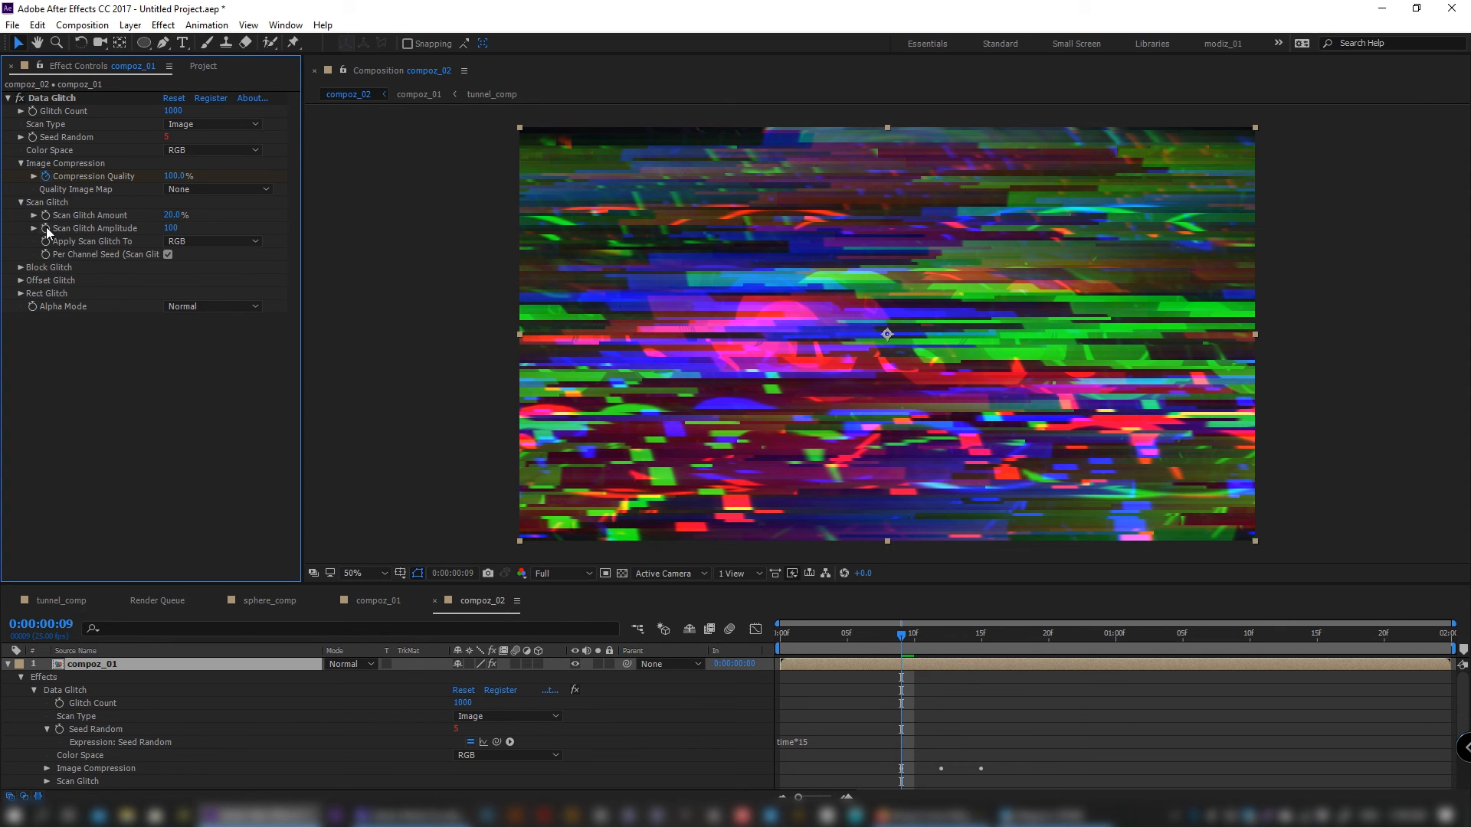
- Keyframe the Scan Glitch Amplitude at 0 on frame 9, 10 on frame 12 and 0 on frame 15
click(170, 229)
text(0)
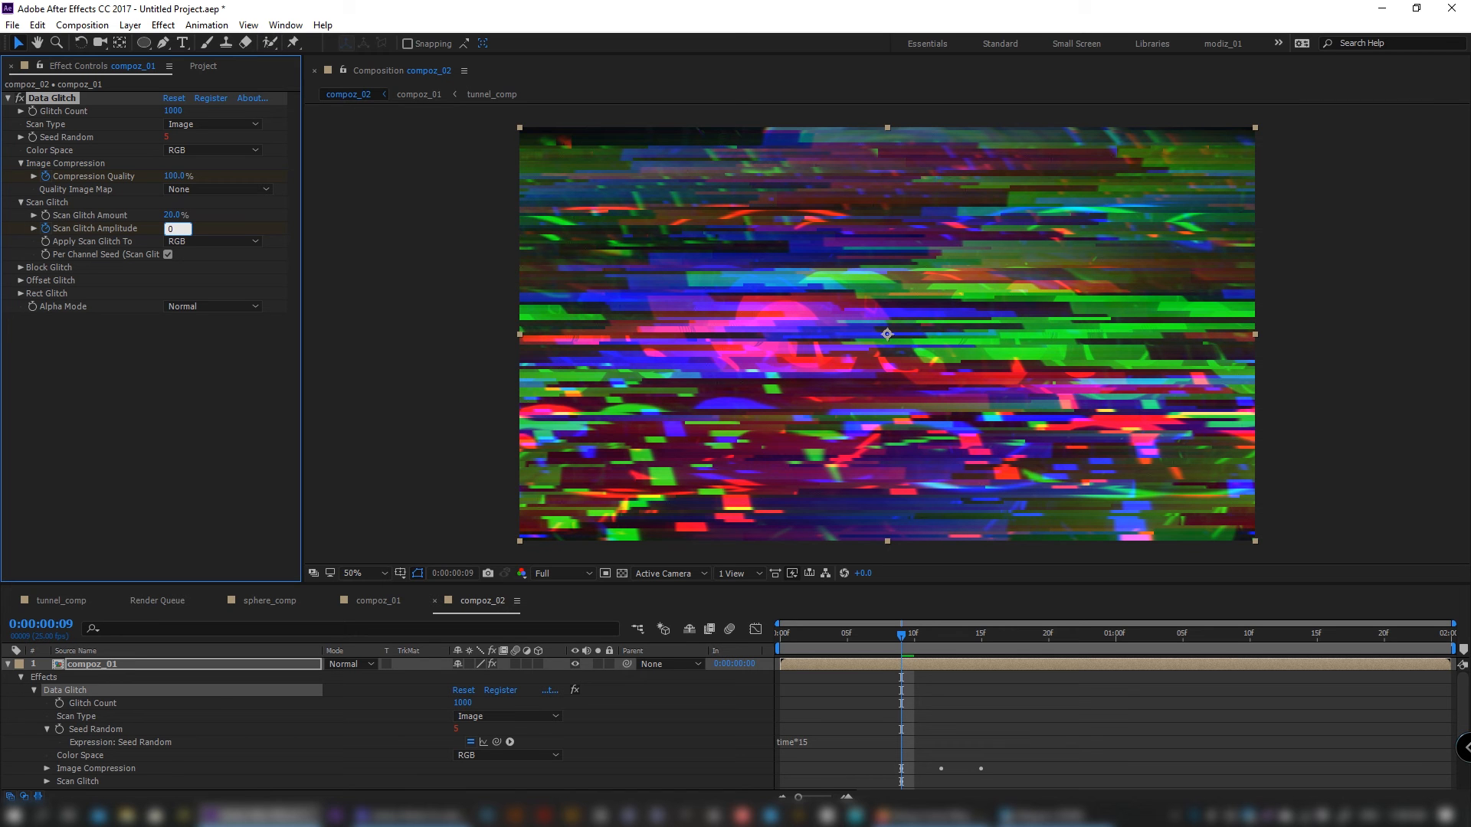
key(Return)
click(1126, 667)
click(936, 636)
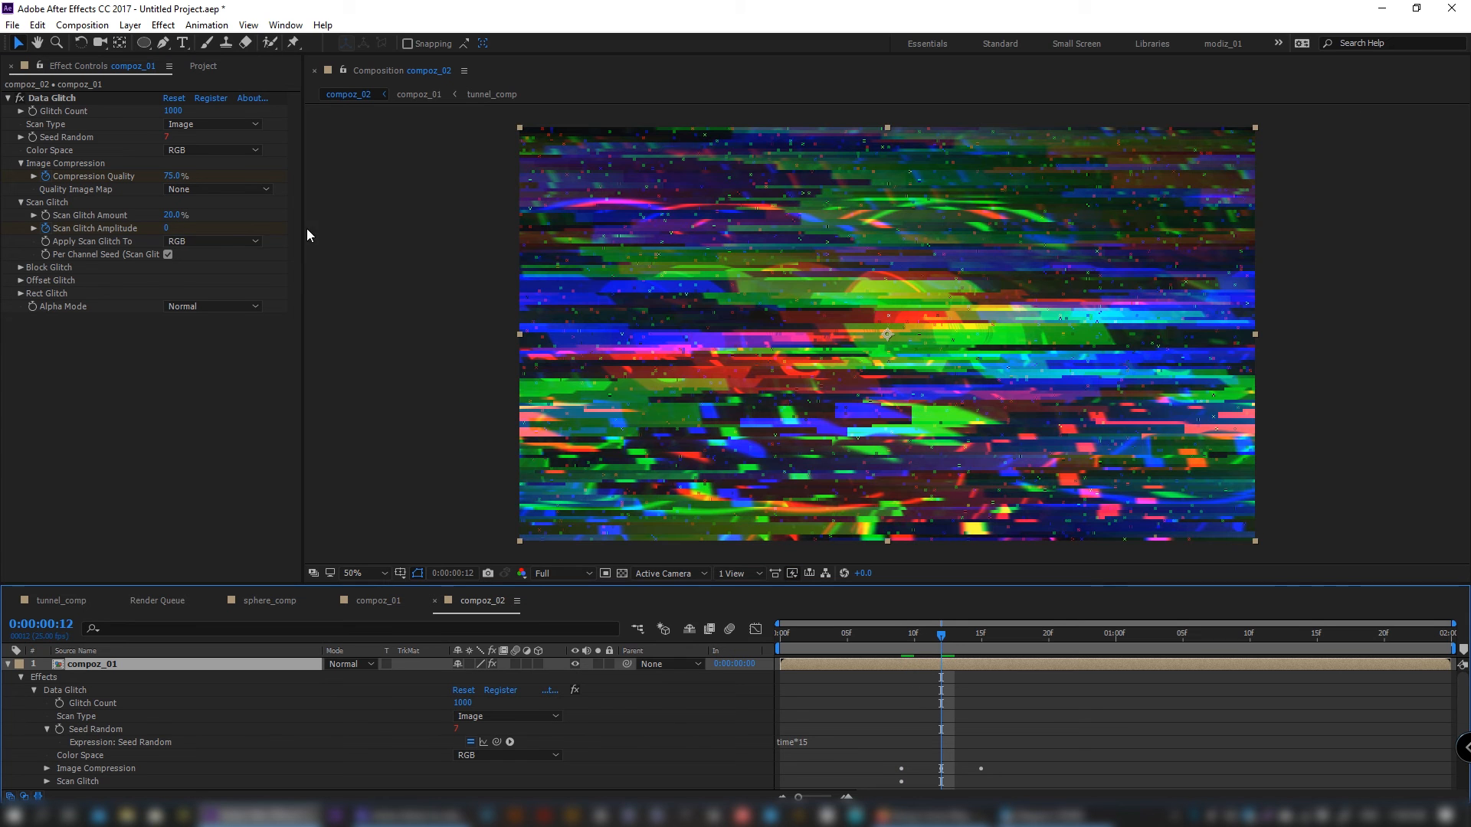
click(981, 635)
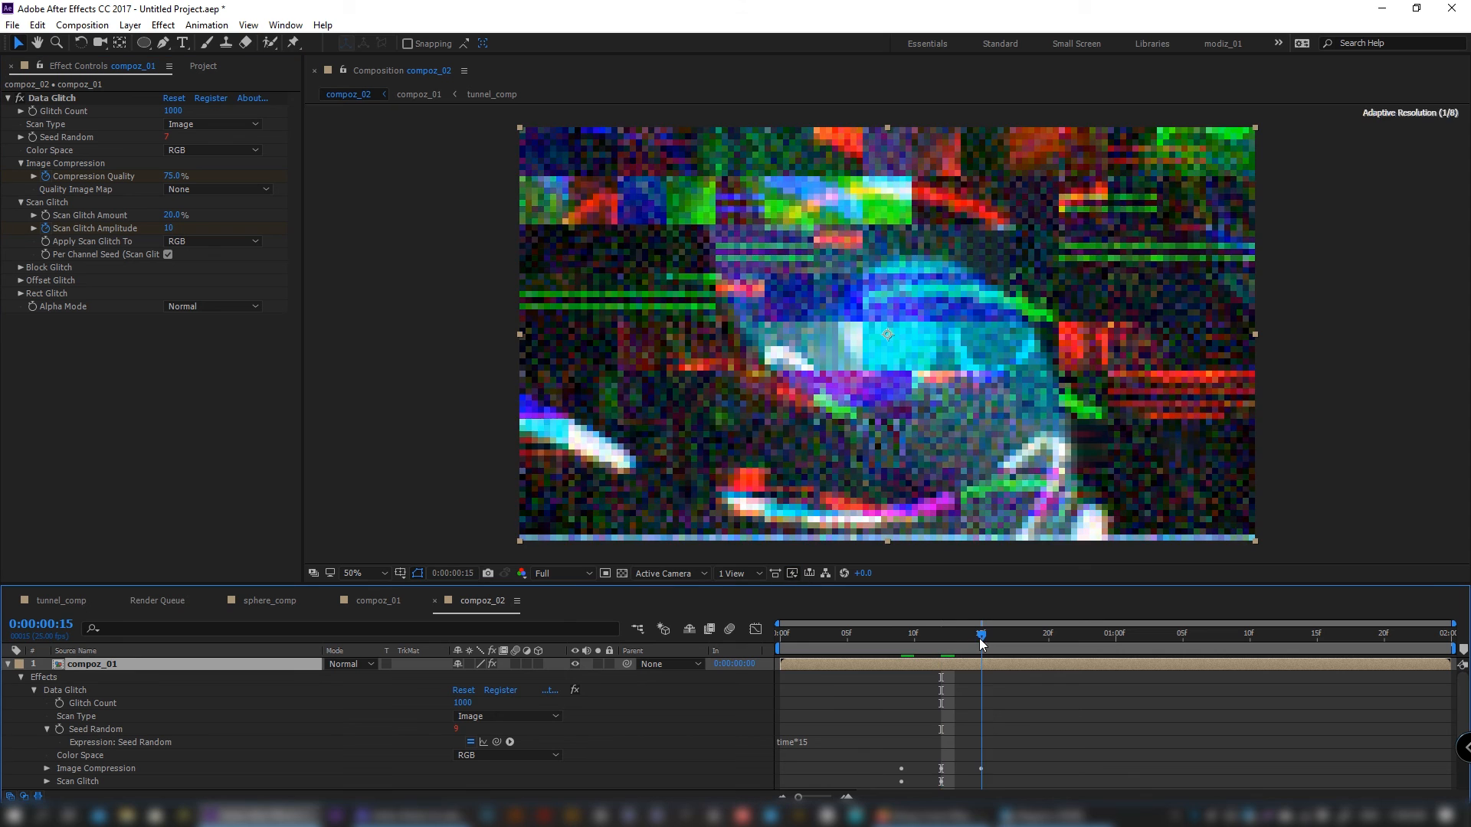
click(169, 228)
text(0)
click(237, 413)
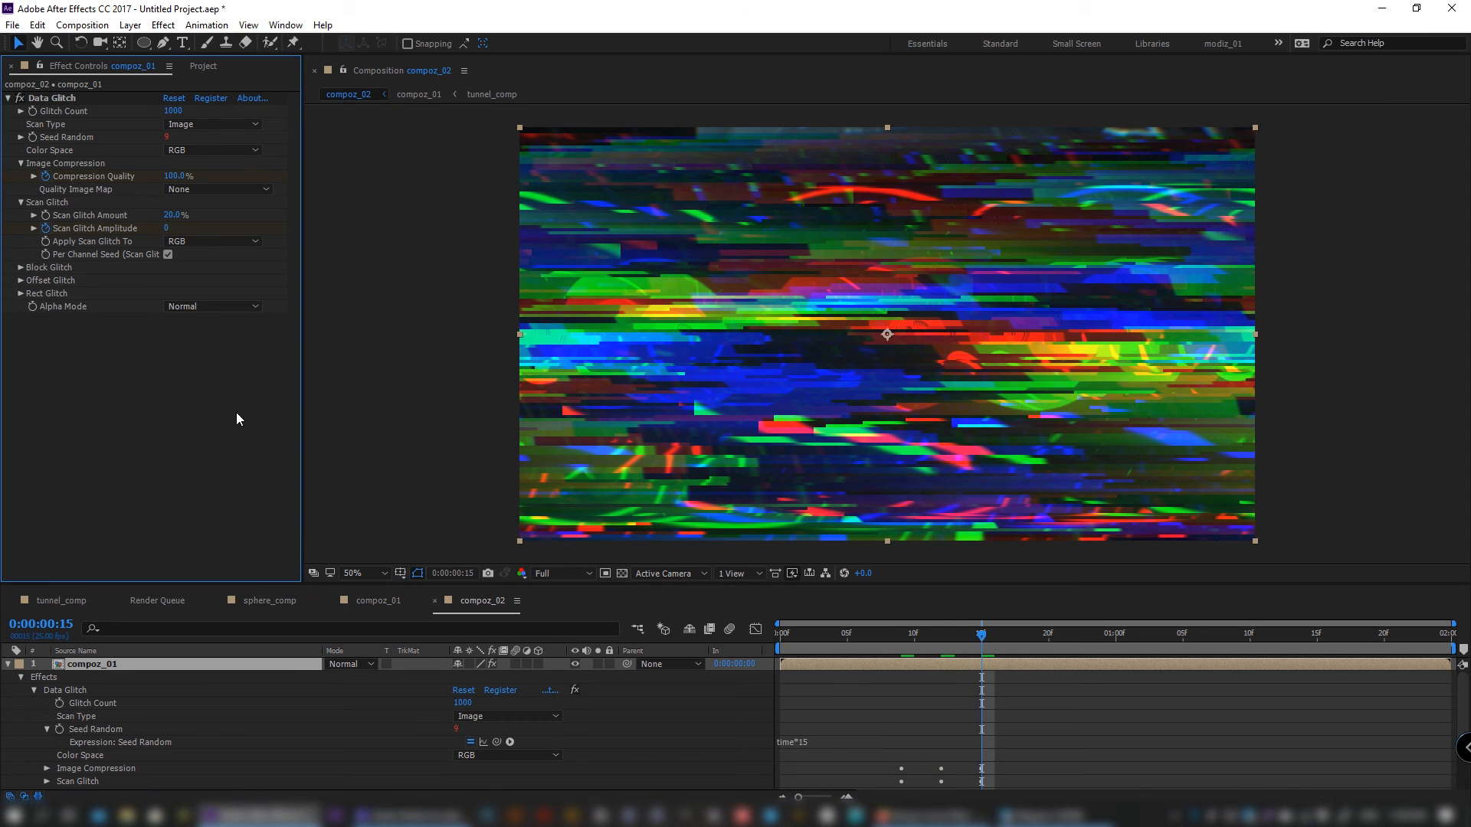
- Set Data Glitch's Offset Glitch Amplitude to 15 with the time back at frame 9
click(20, 267)
click(20, 267)
click(21, 280)
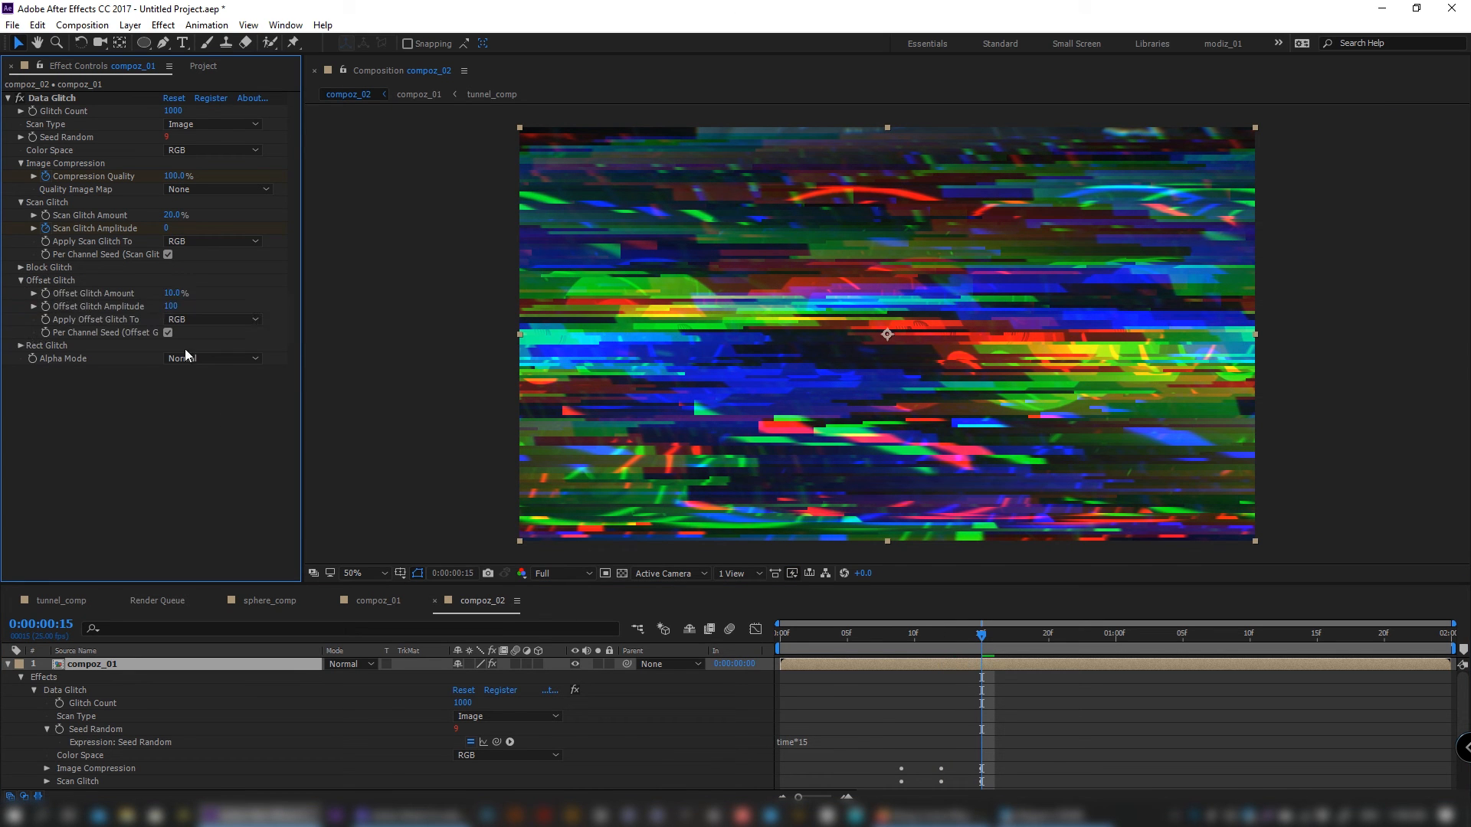
click(898, 639)
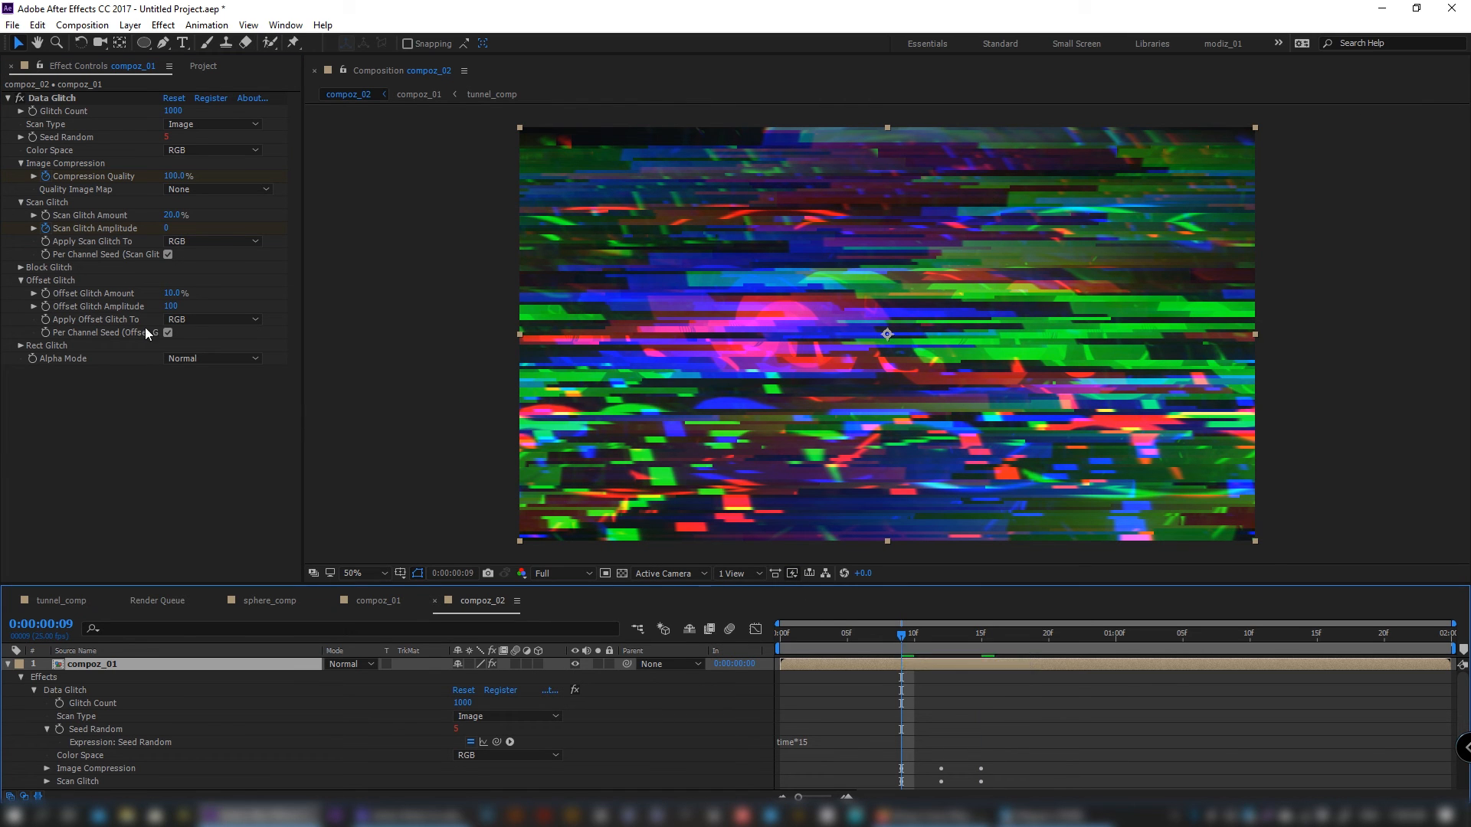
click(170, 306)
text(15)
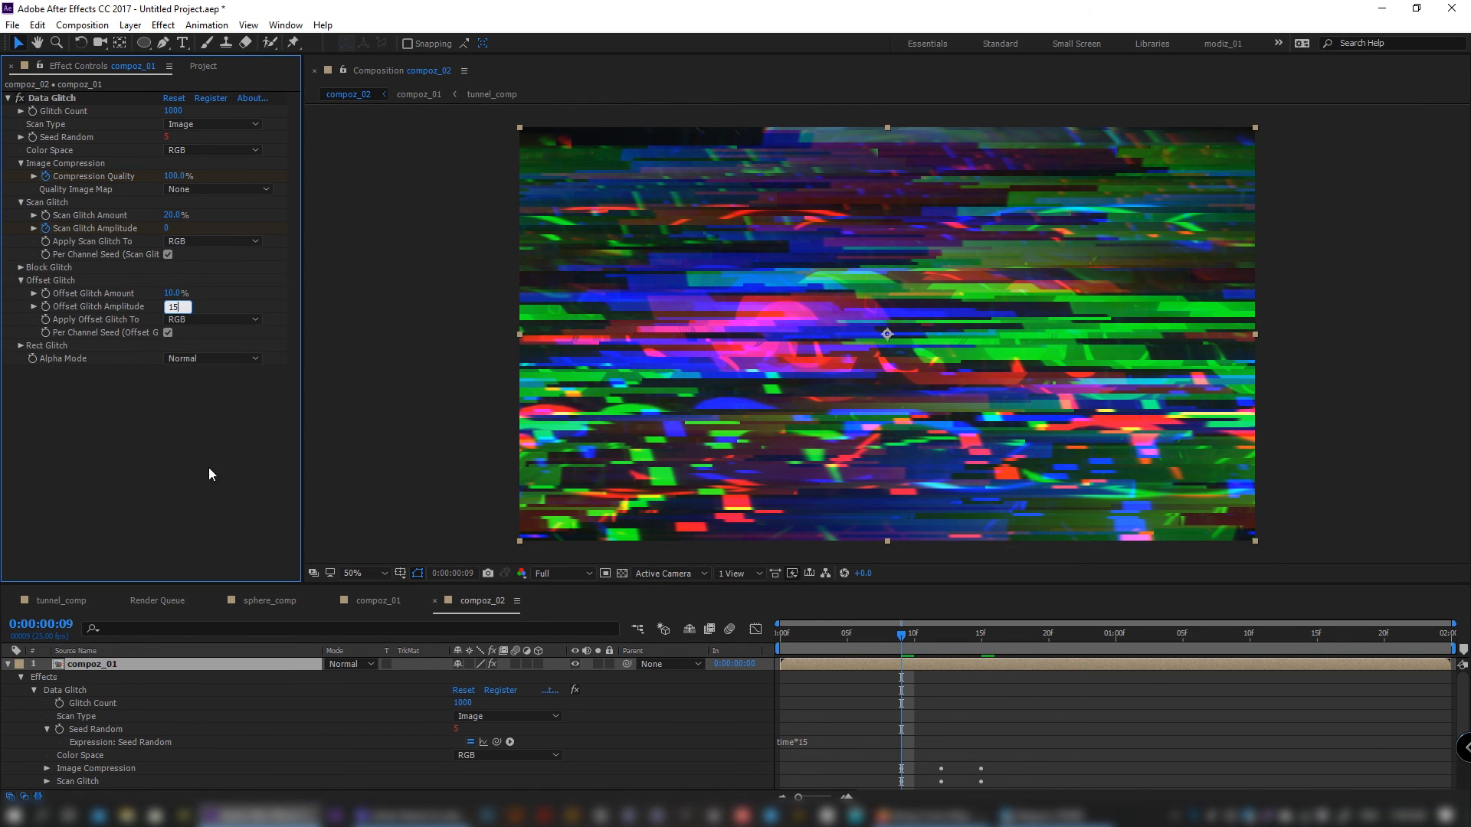
key(Return)
- Keyframe the Offset Glitch Amount at 0% on frame 9, 3% on frame 12 and 0% on frame 15
click(171, 294)
text(0)
key(Return)
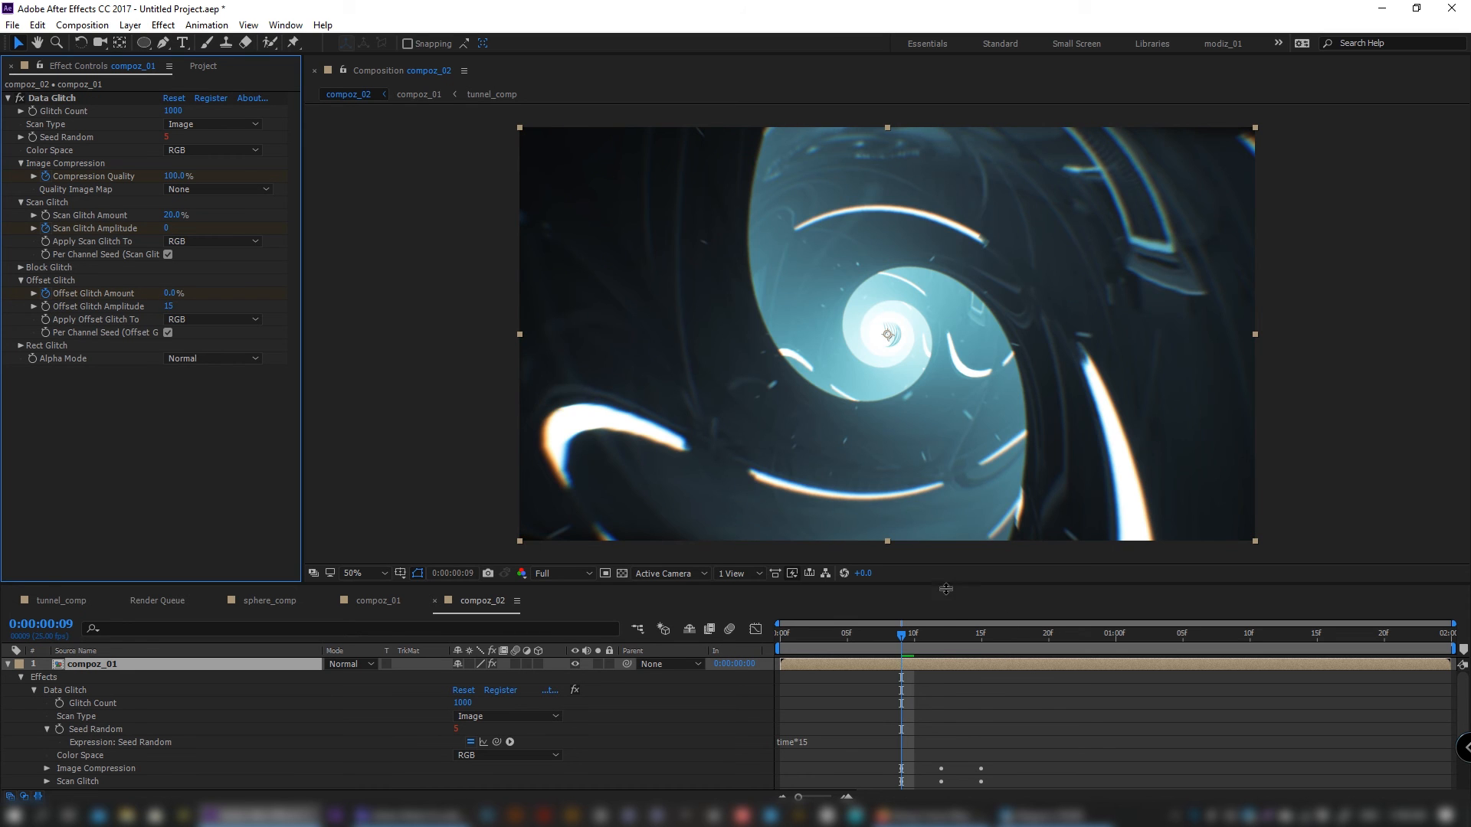
click(941, 631)
click(173, 293)
text(3)
key(Return)
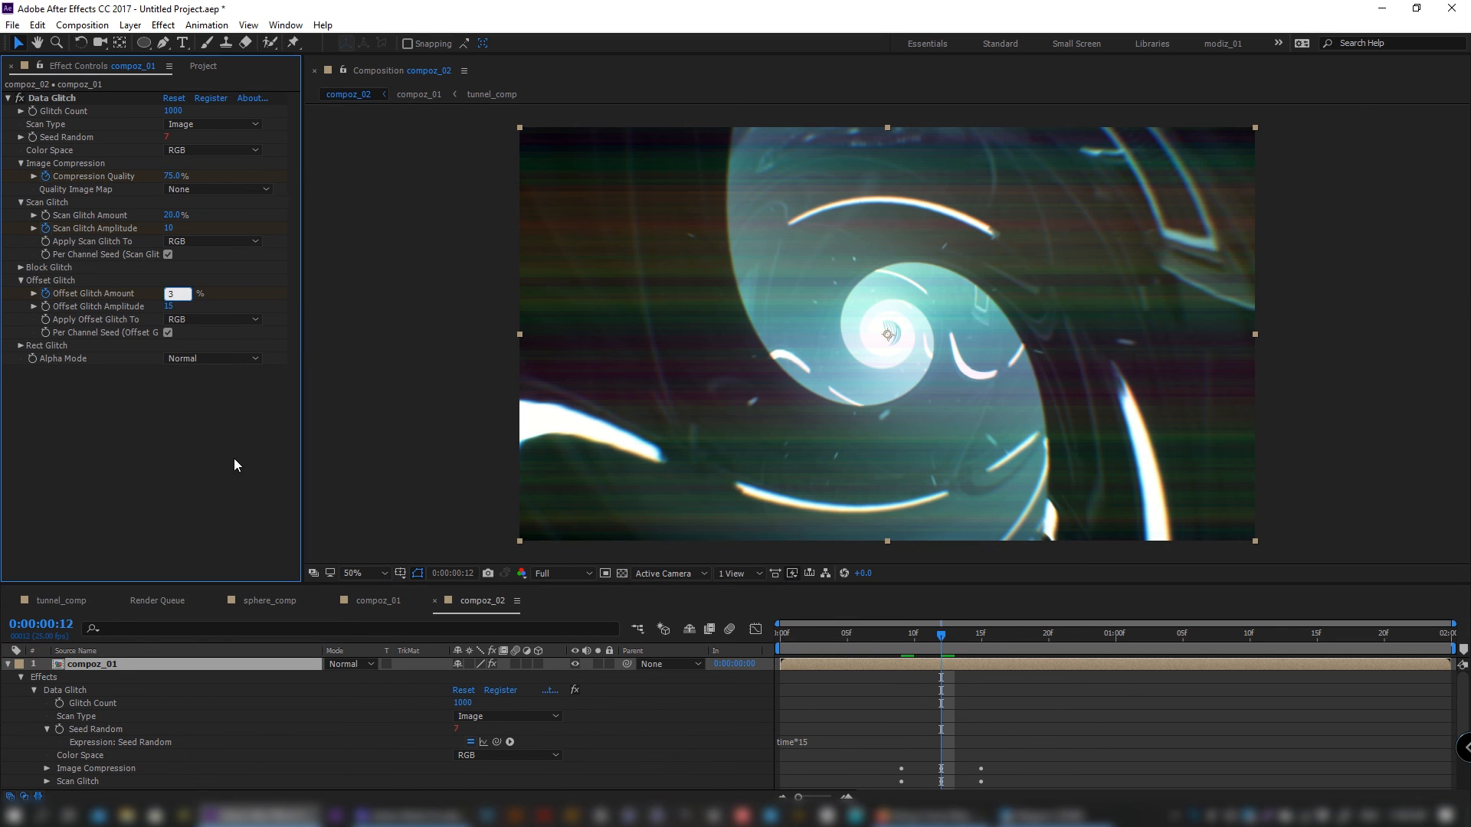
click(980, 638)
key(ctrl+z)
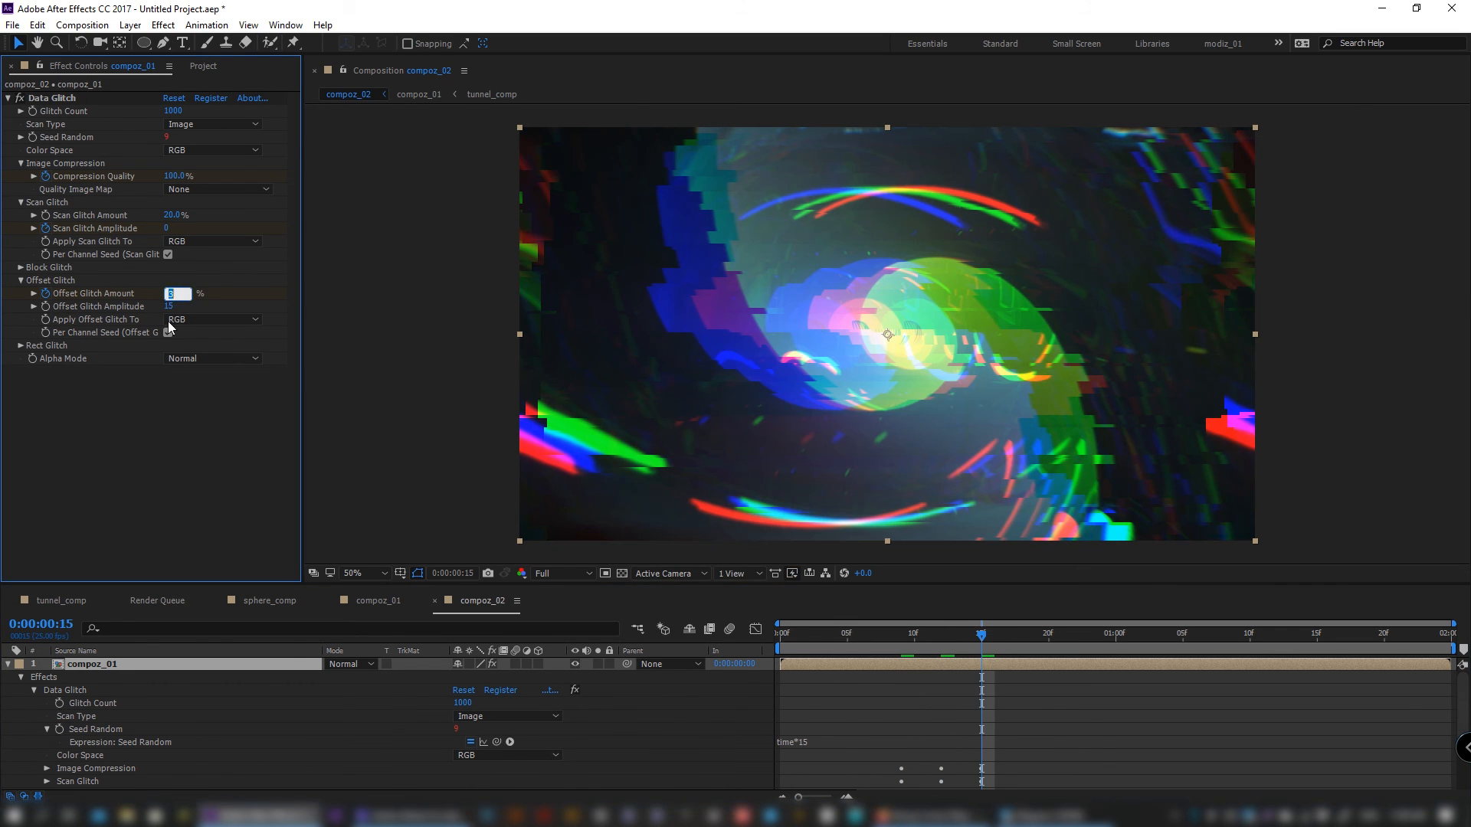
click(21, 346)
click(166, 359)
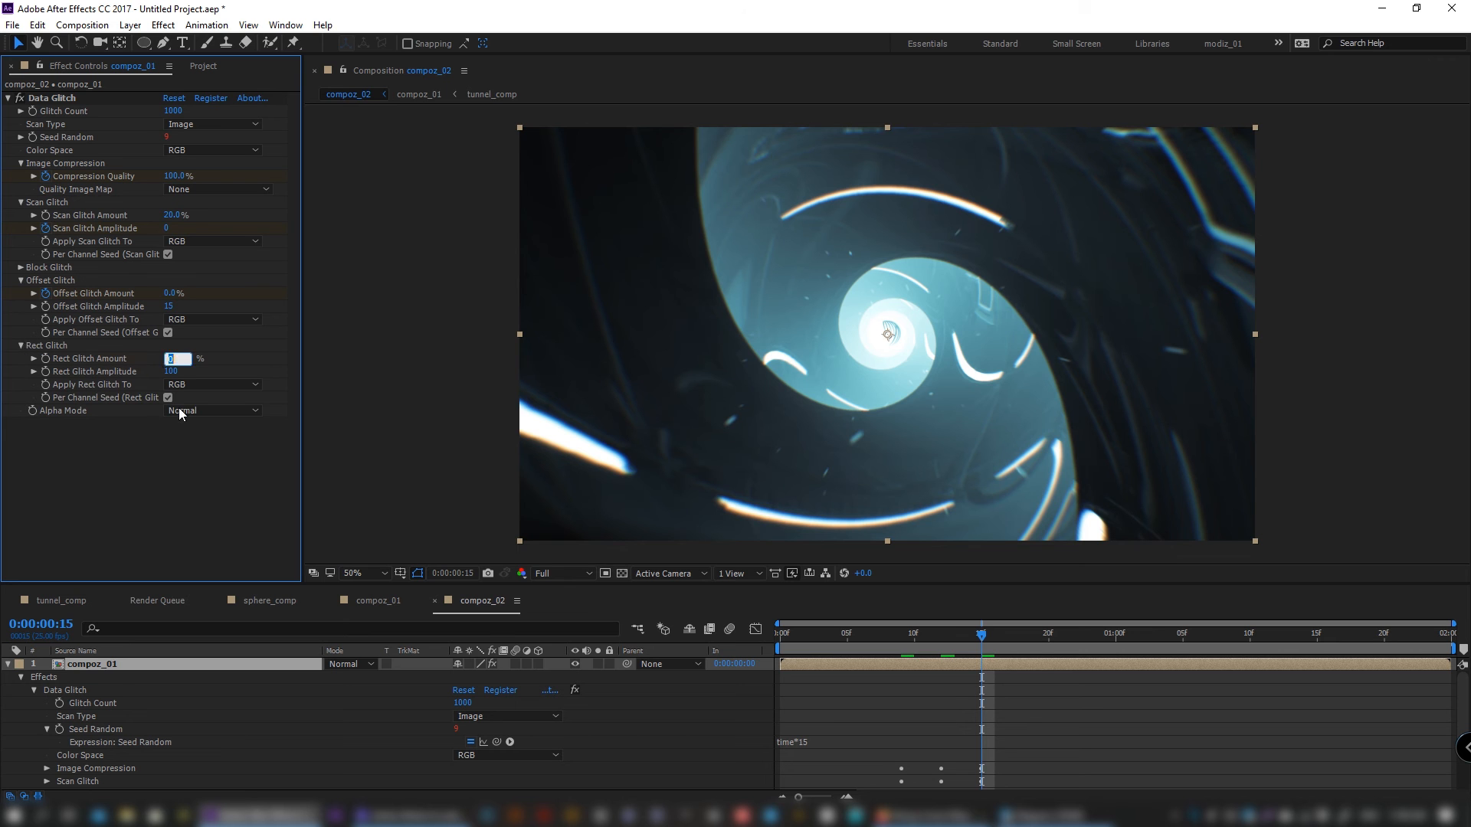
click(21, 345)
- Preview the glitch between frames 9 and 15, return to the first frame and collapse the compoz_01 layer's properties
drag(898, 640, 994, 633)
click(940, 636)
click(789, 632)
click(8, 665)
click(191, 706)
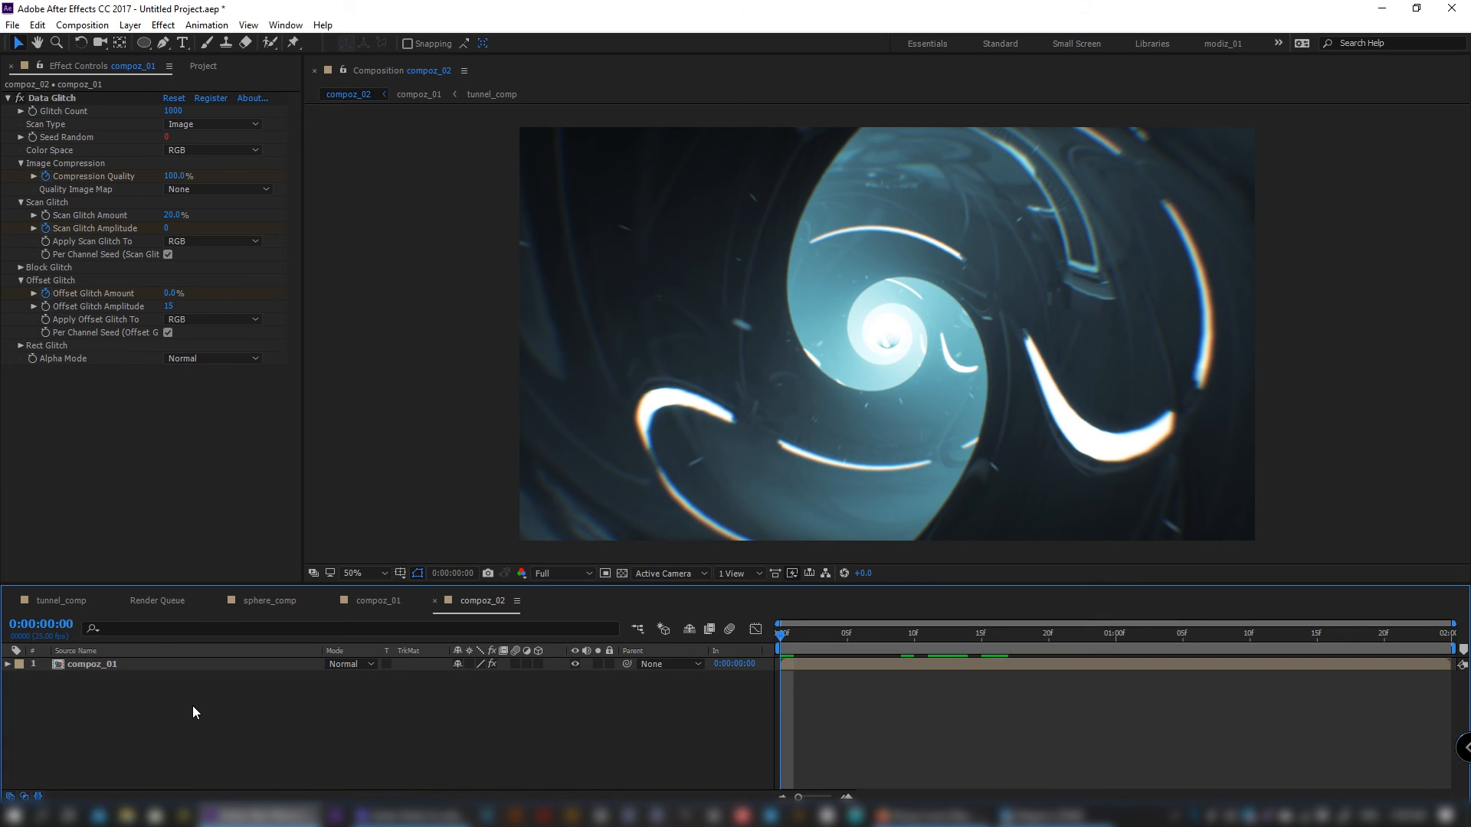
- Add an adjustment layer above compoz_01 named noise and apply the Noise effect to it
key(ctrl+alt+y)
key(Return)
text(noise)
key(Return)
key(ctrl+space)
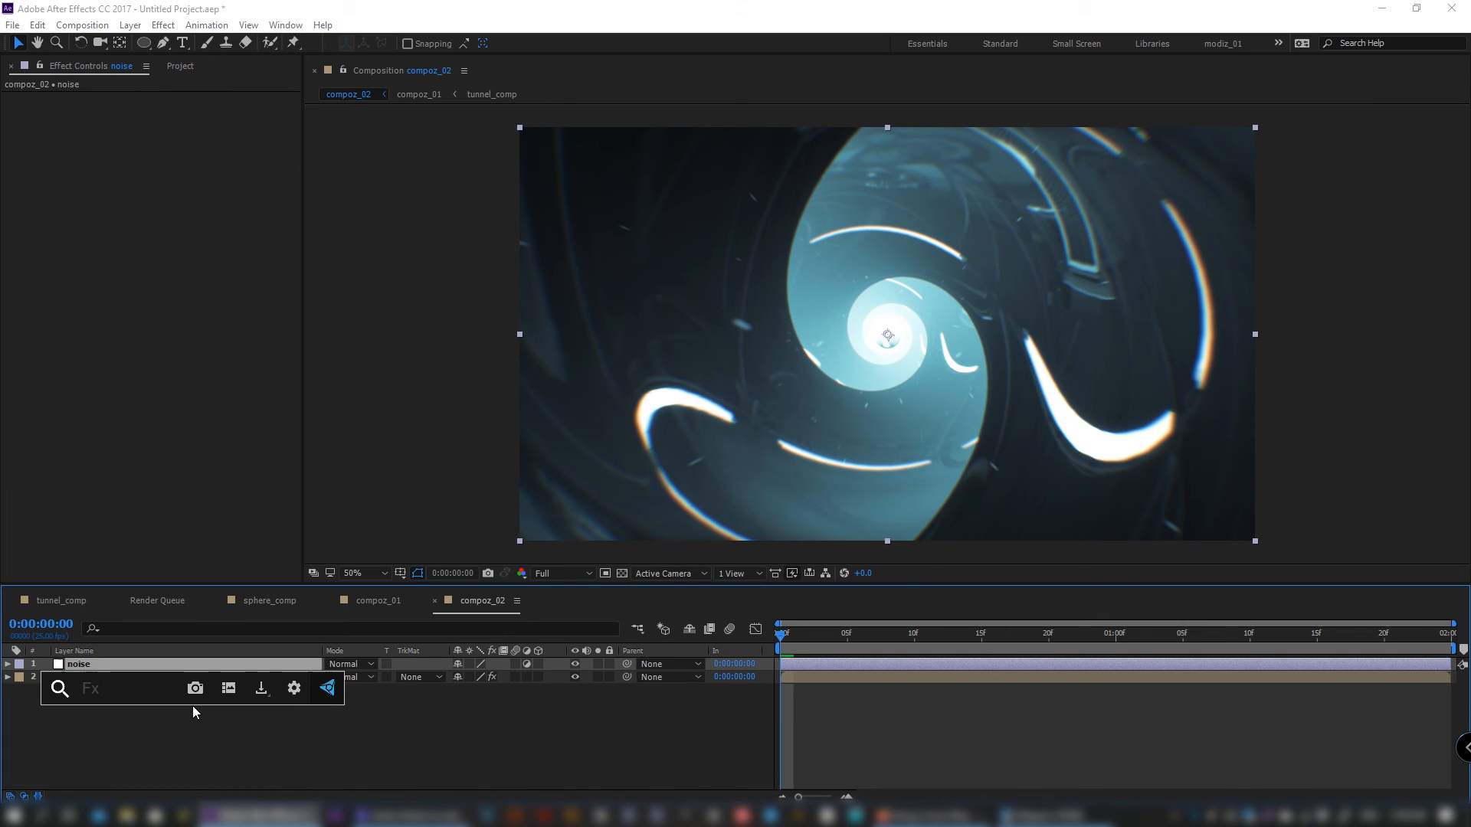
text(noise)
click(163, 673)
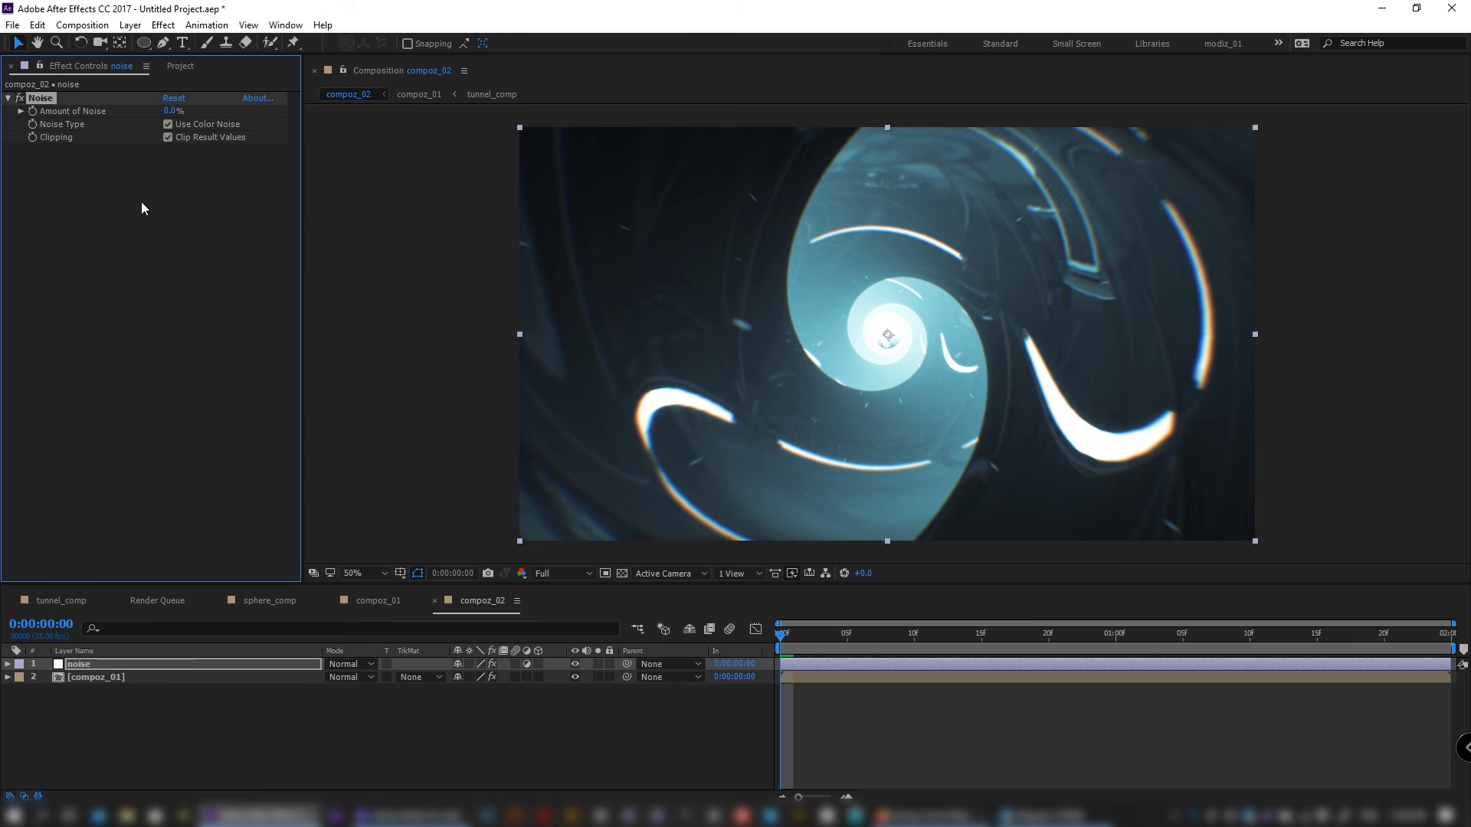
- Set the noise layer's Amount of Noise to 5% and add a Sharpen effect with a Sharpen Amount of 15
key(ctrl+space)
text(sharpen)
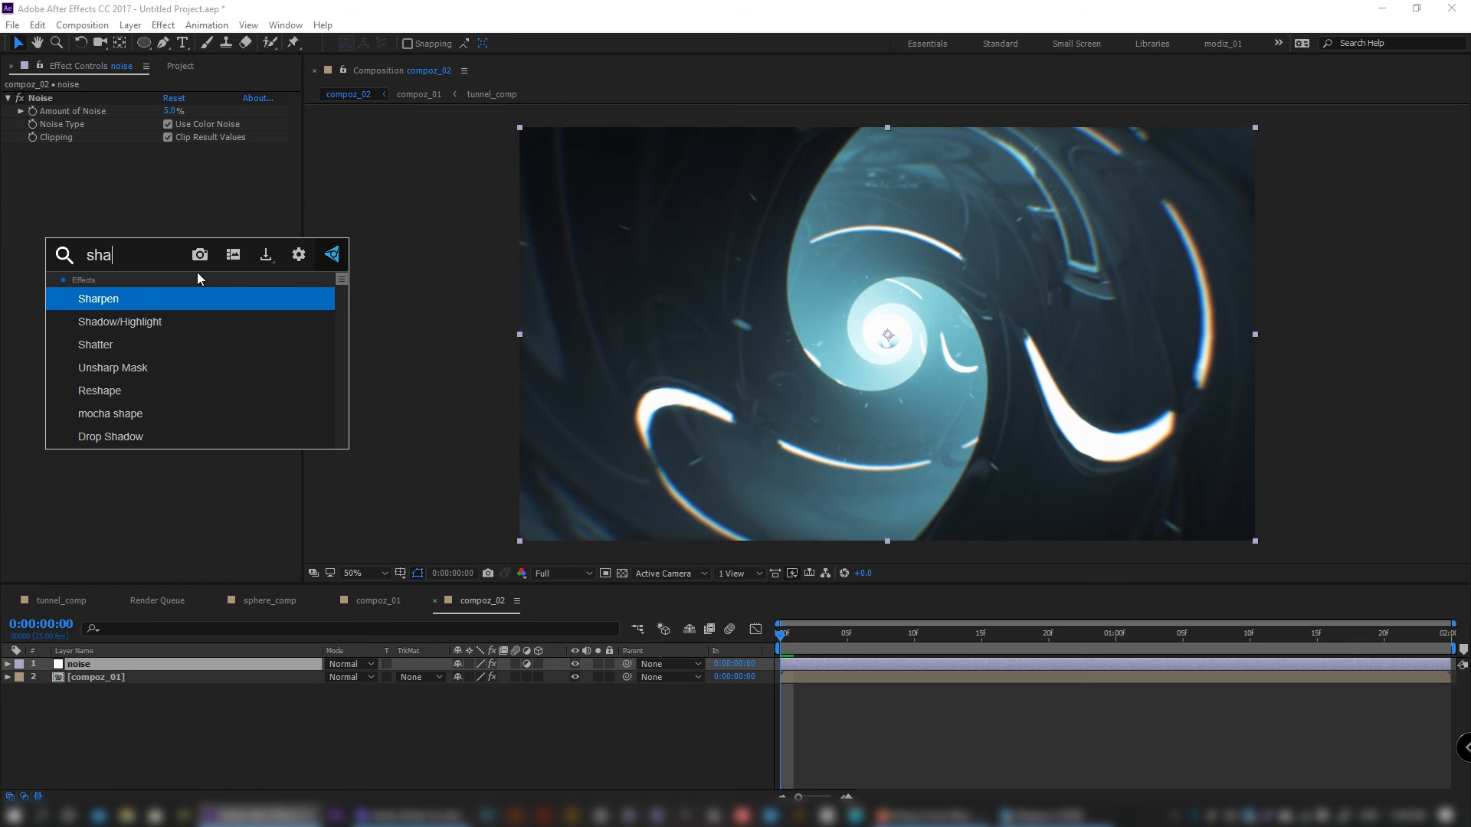
click(203, 299)
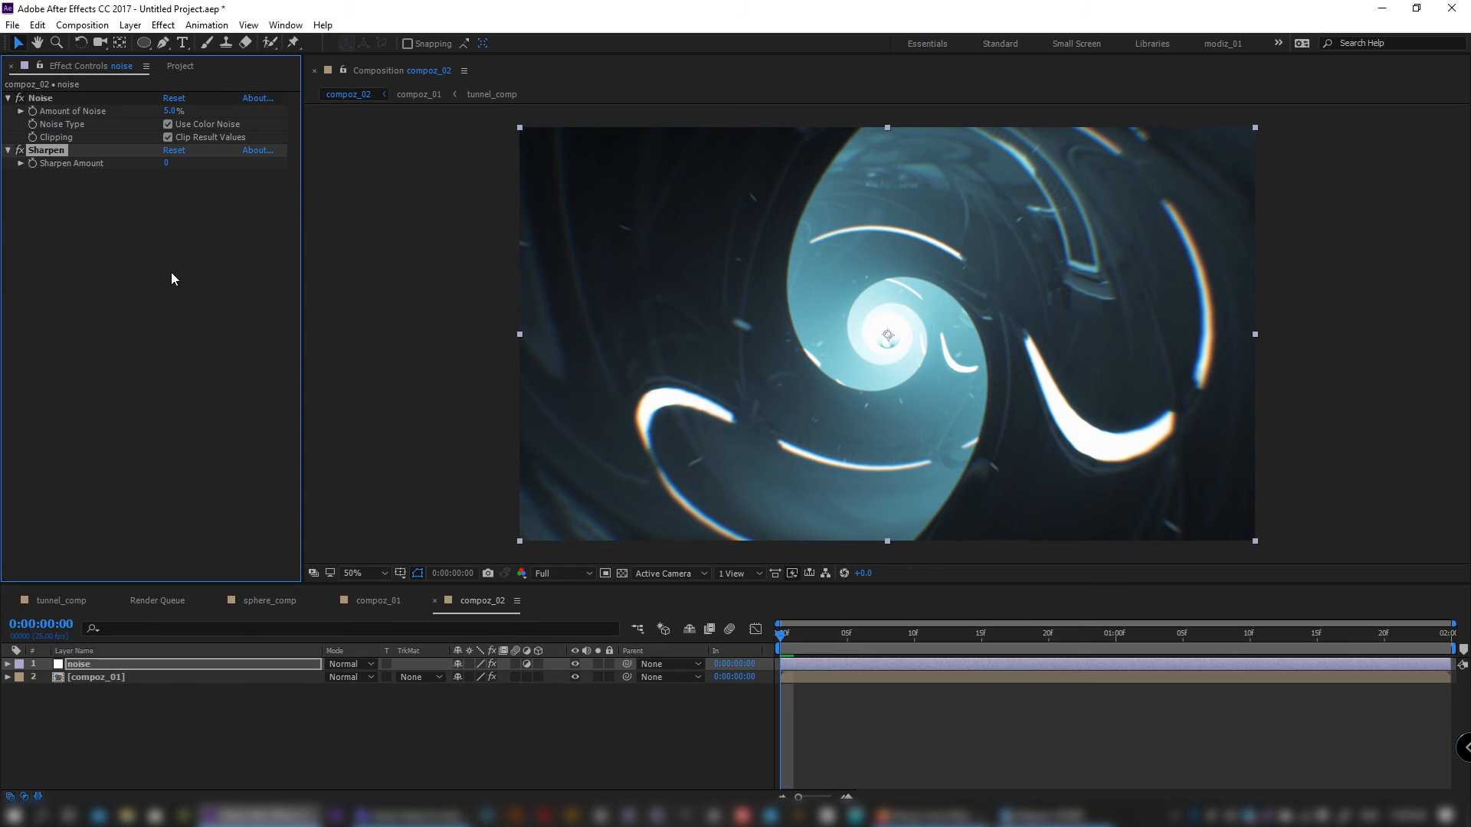
click(168, 164)
text(15)
click(186, 228)
click(581, 749)
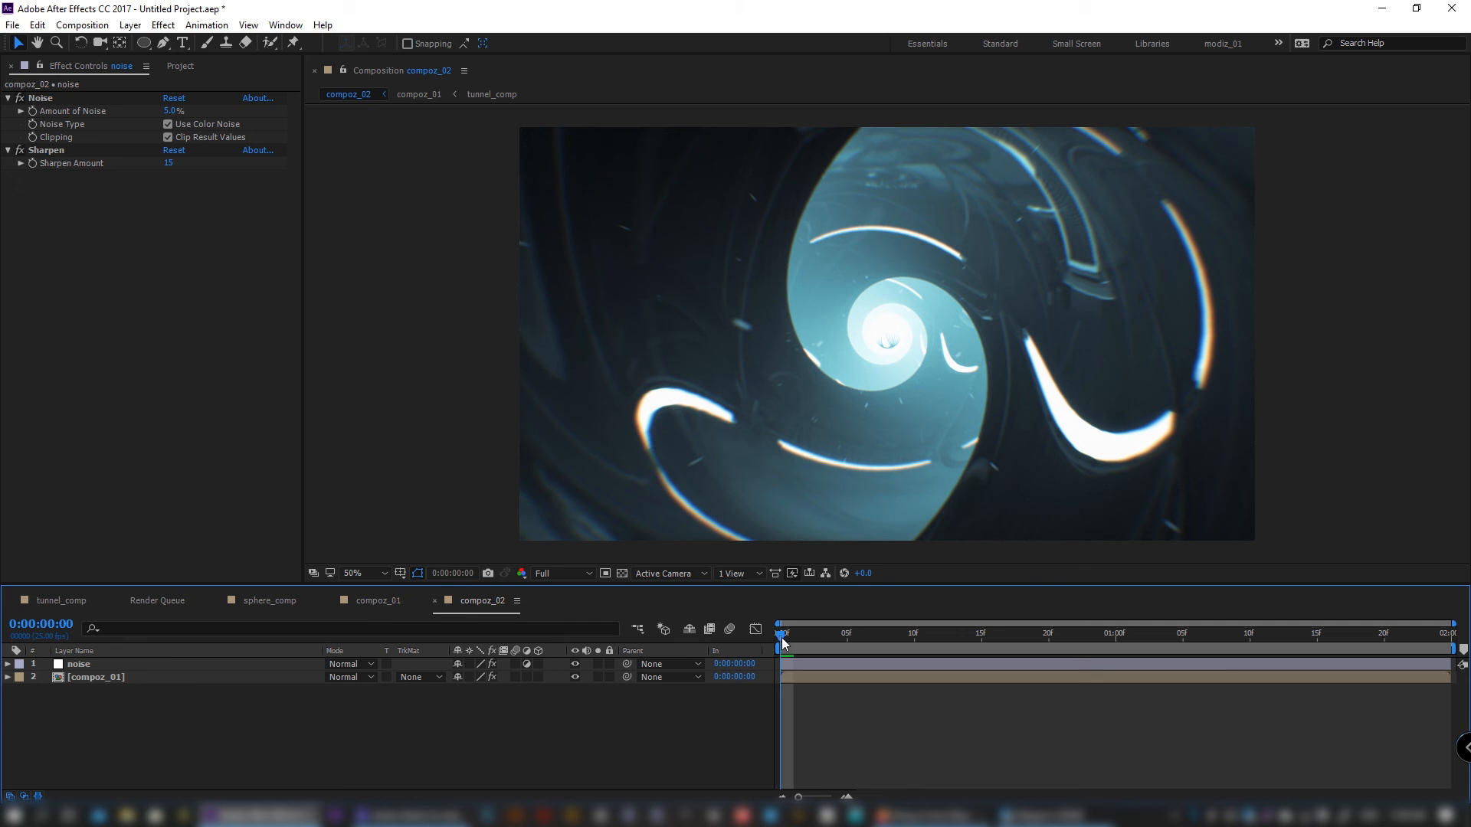
- Preview compoz_02 and review the keyframed Data Glitch properties of the compoz_01 layer around frame 8
key(space)
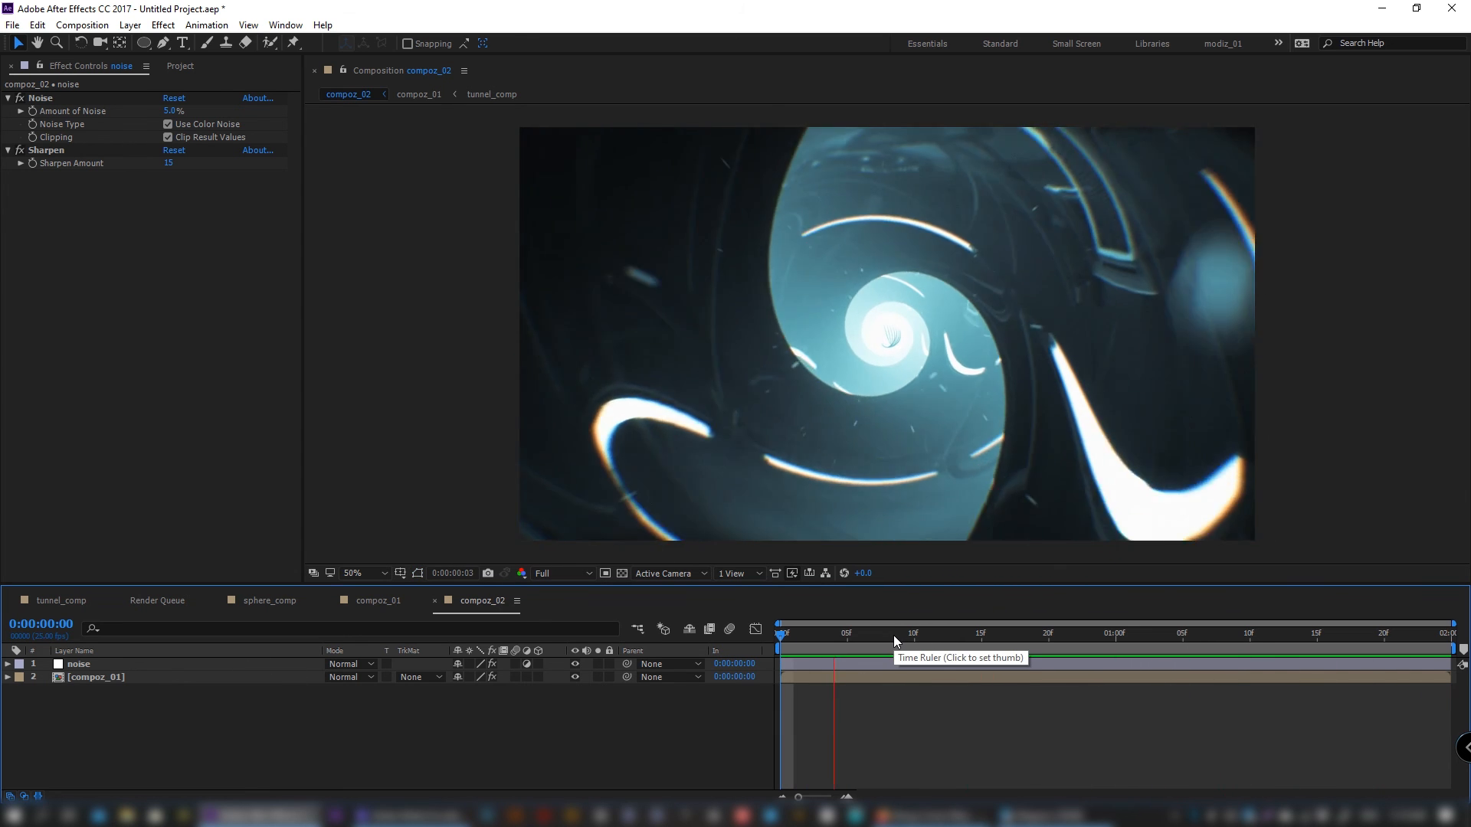
drag(894, 637, 819, 659)
click(823, 679)
key(u)
drag(1011, 698, 883, 749)
click(882, 748)
drag(919, 638, 888, 639)
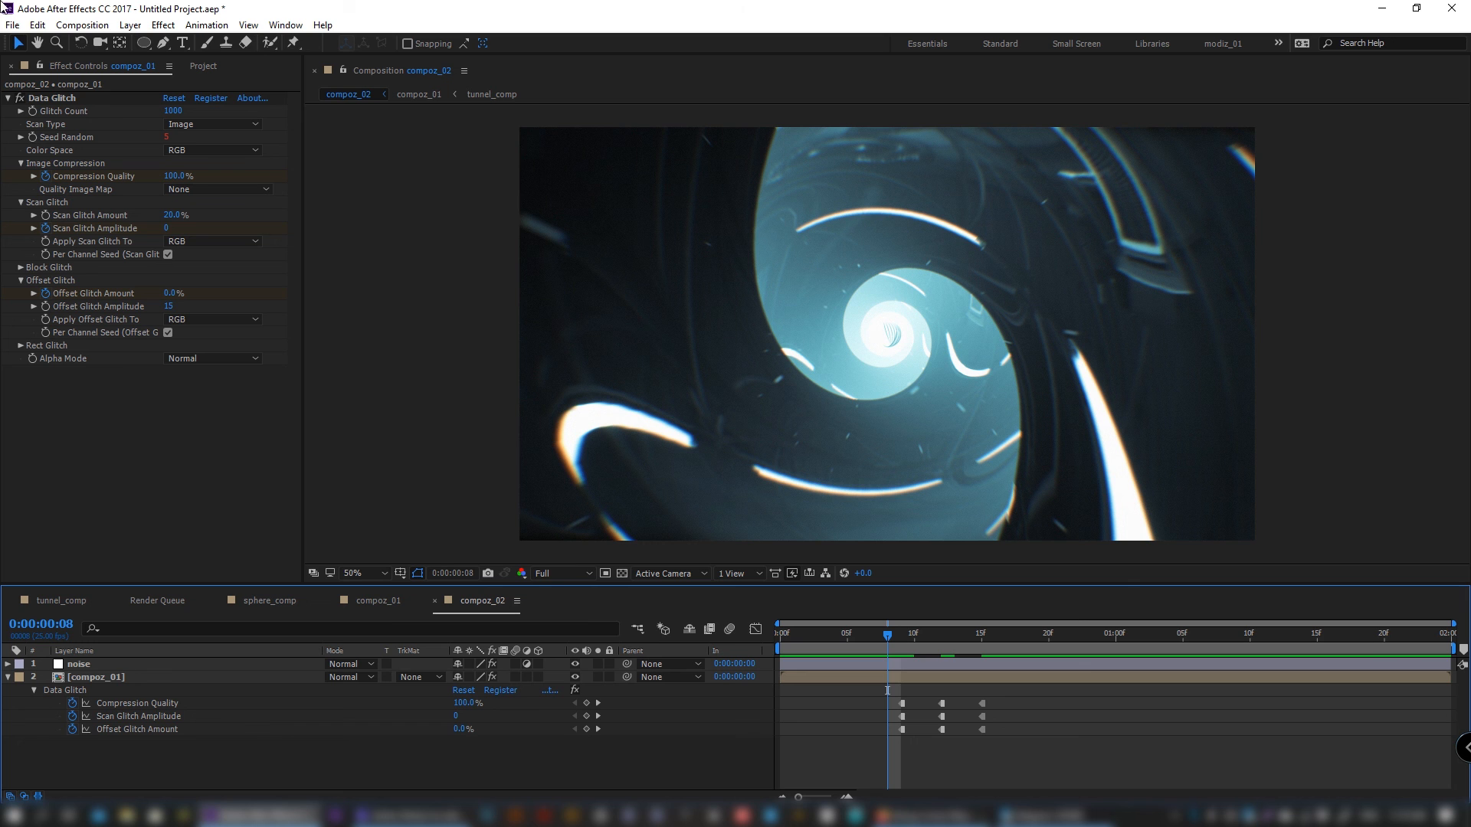
click(7, 677)
- Create a new composition from compoz_02 in the project
click(202, 66)
click(58, 220)
drag(71, 224, 49, 575)
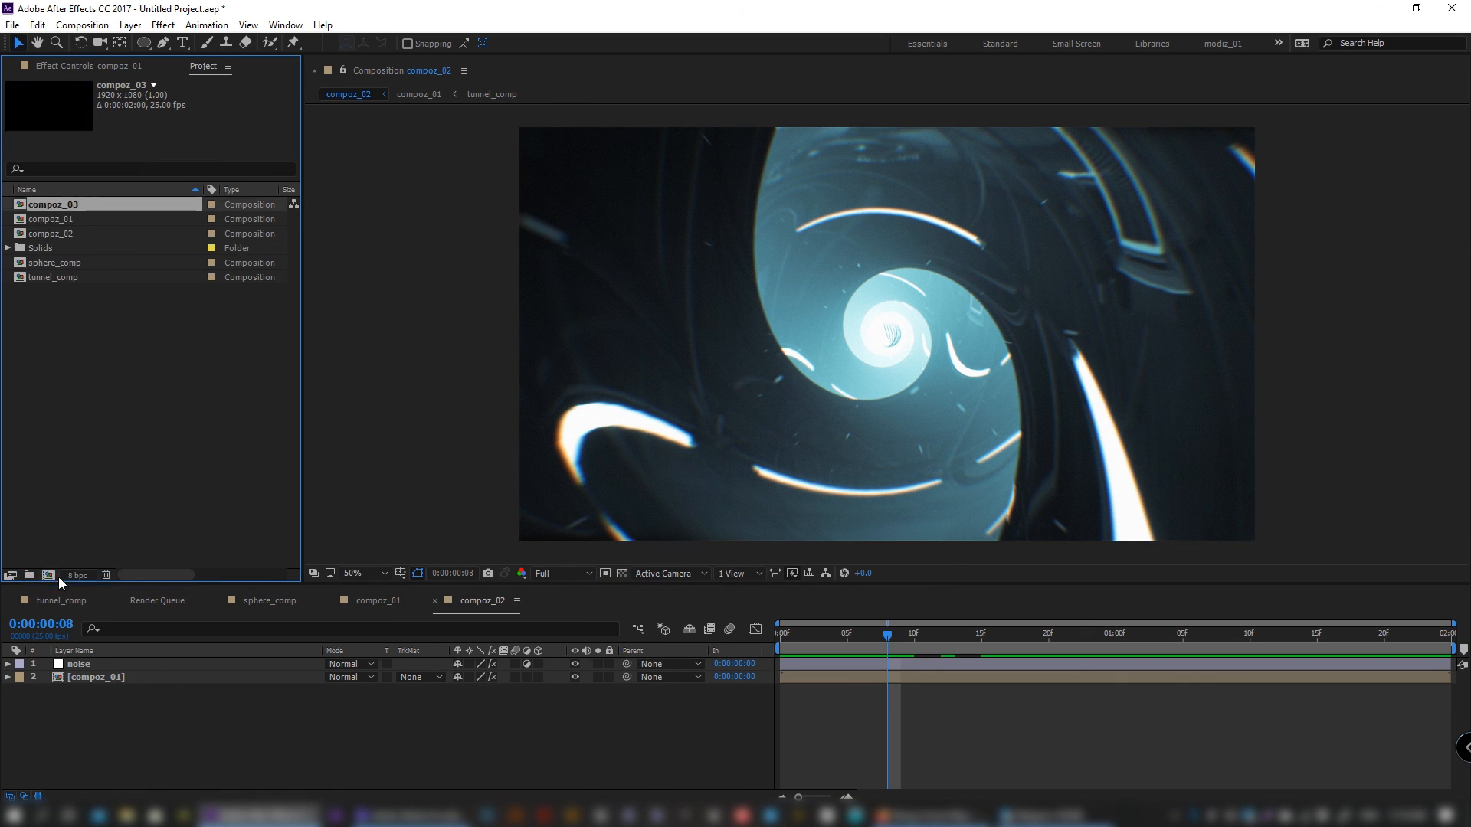
- Rename the new composition insta_1080x1080_output and set its width to 1080 px
key(ctrl+k)
text(insta_1080x1080)
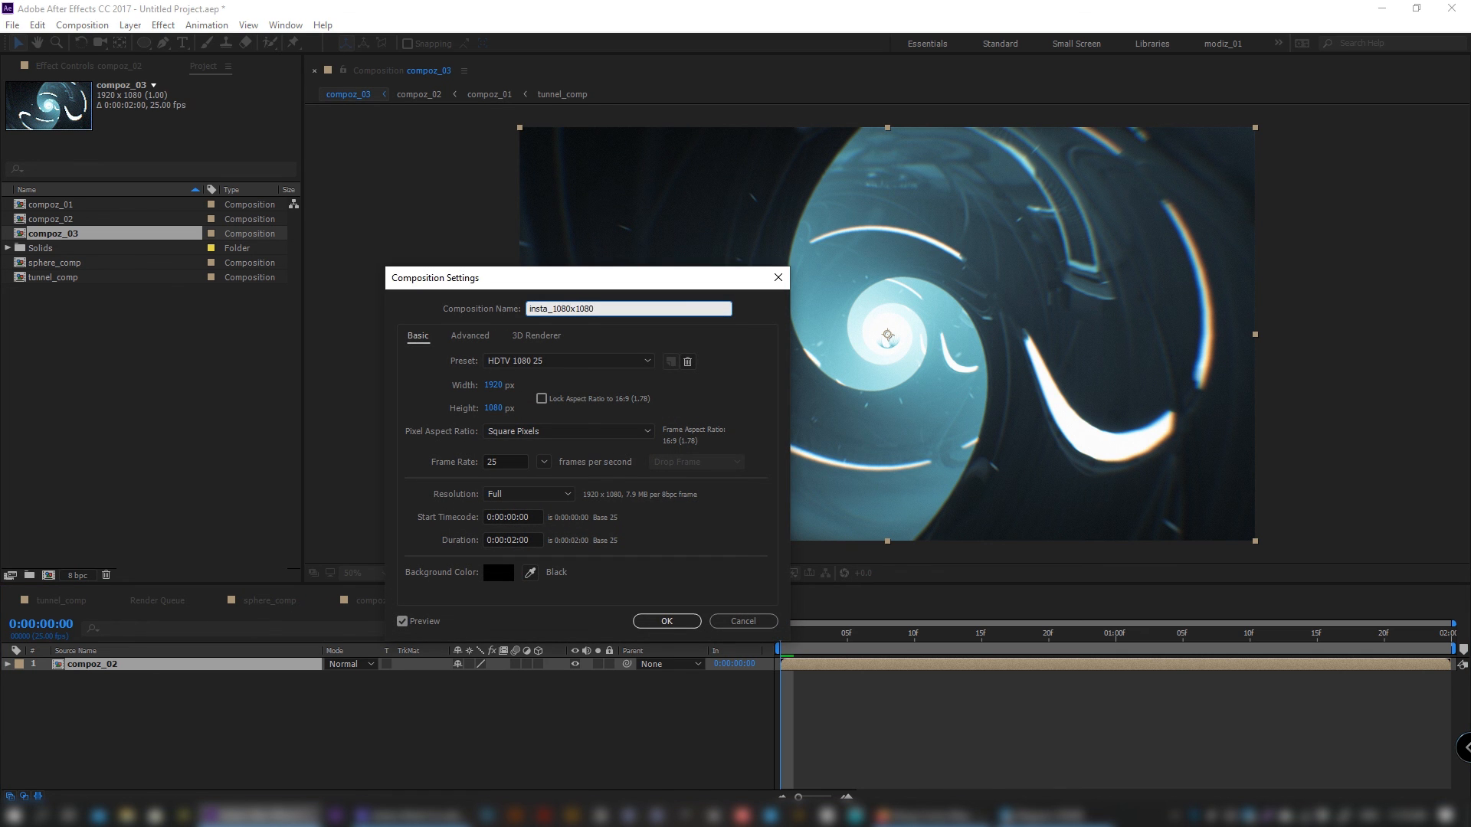
text(_output)
click(498, 387)
text(1080)
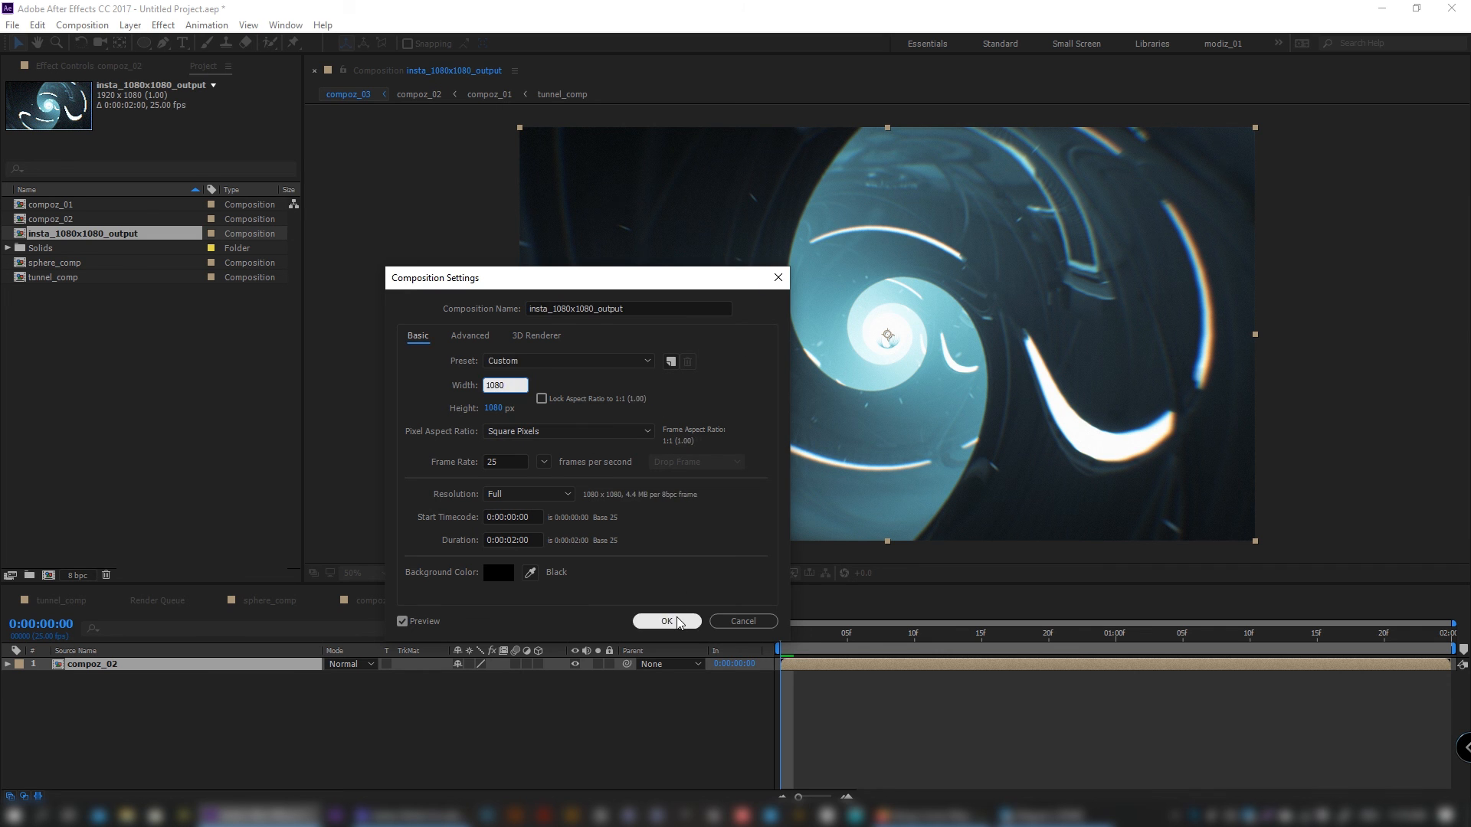
click(666, 621)
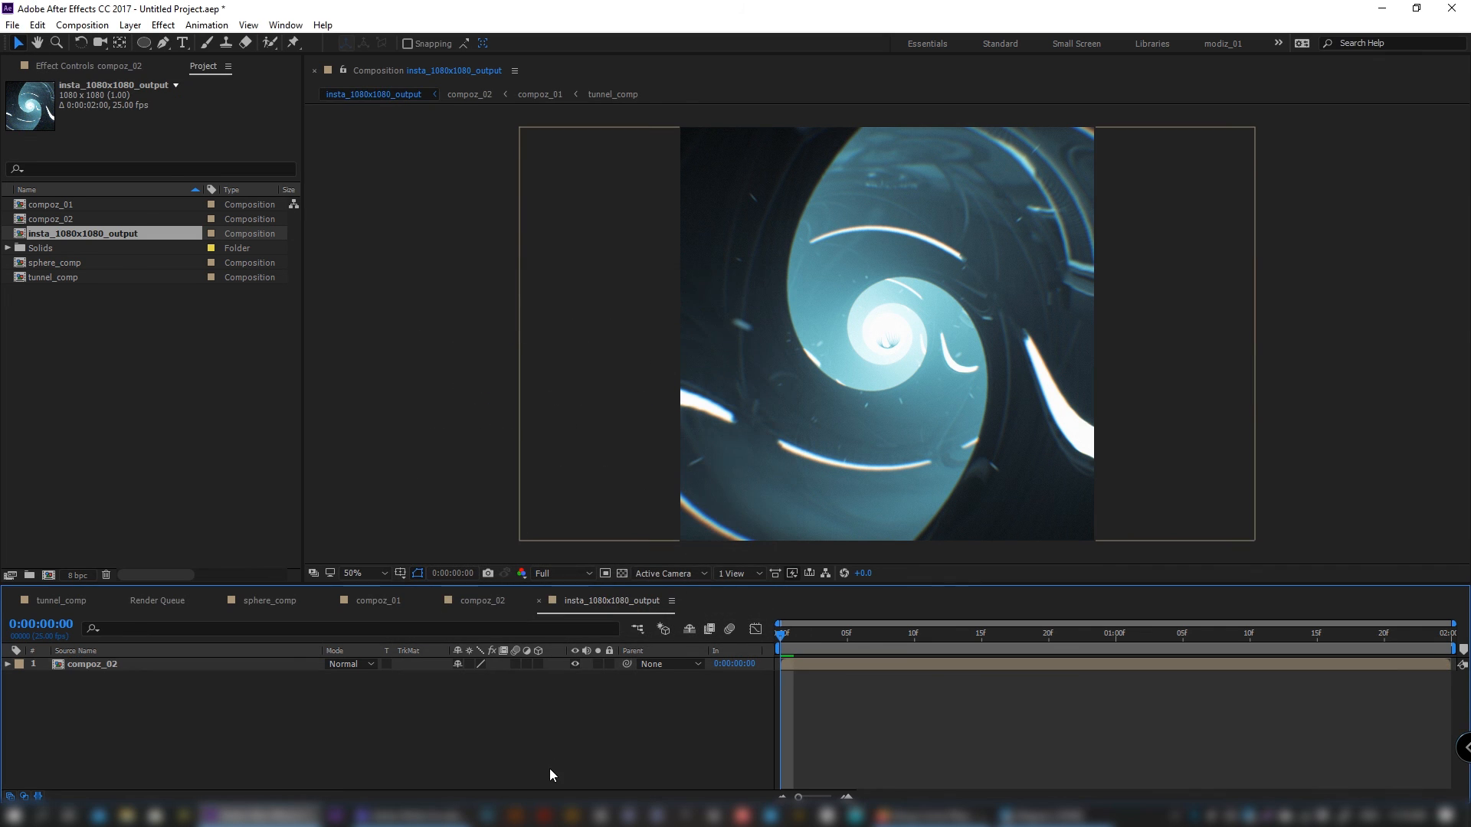
- Add insta_1080x1080_output to the render queue and set its output module to QuickTime with audio output off
click(158, 714)
key(ctrl+m)
click(104, 695)
click(144, 577)
click(123, 708)
click(294, 297)
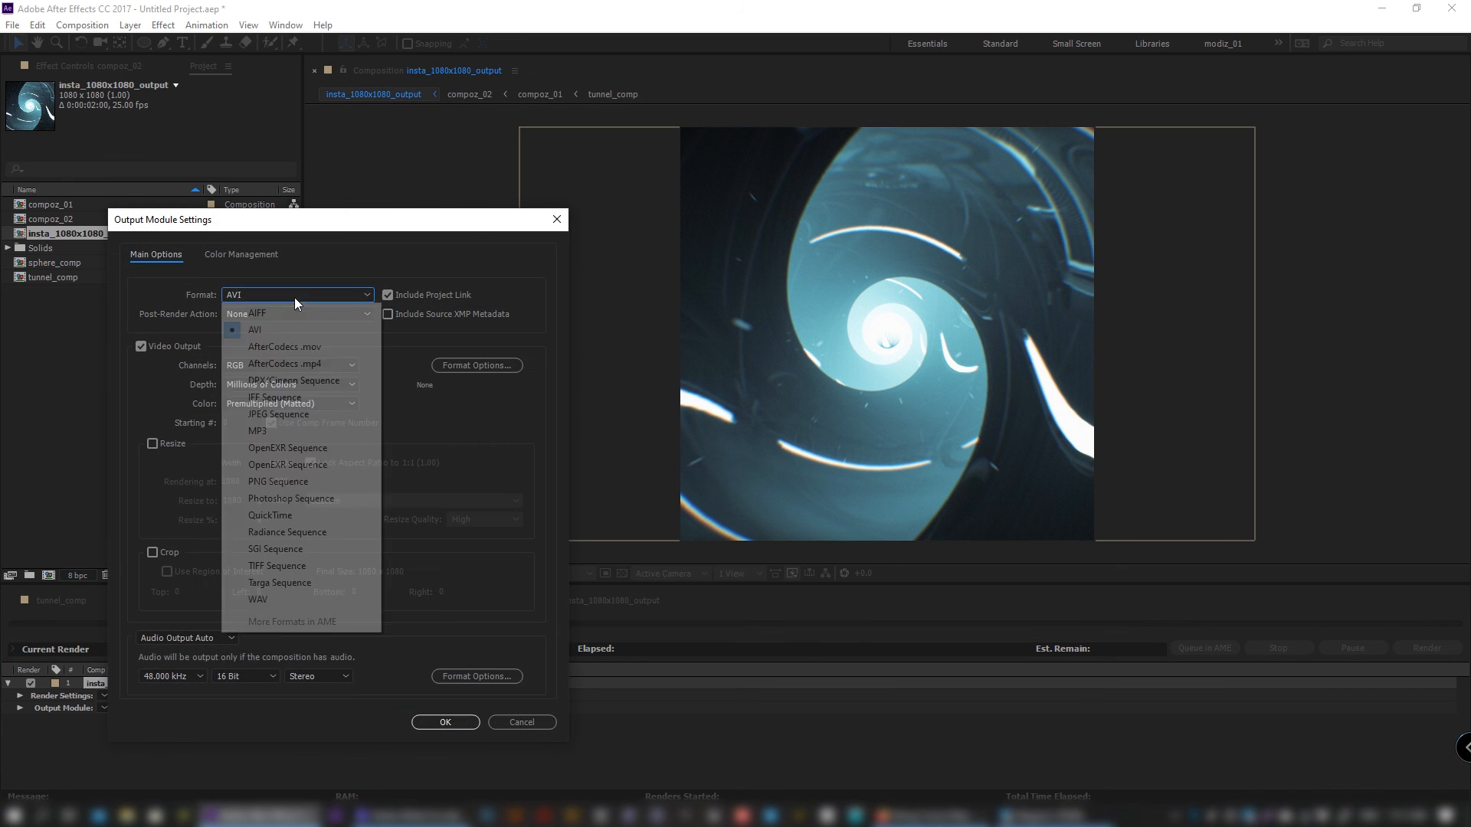
click(285, 514)
click(186, 638)
click(233, 688)
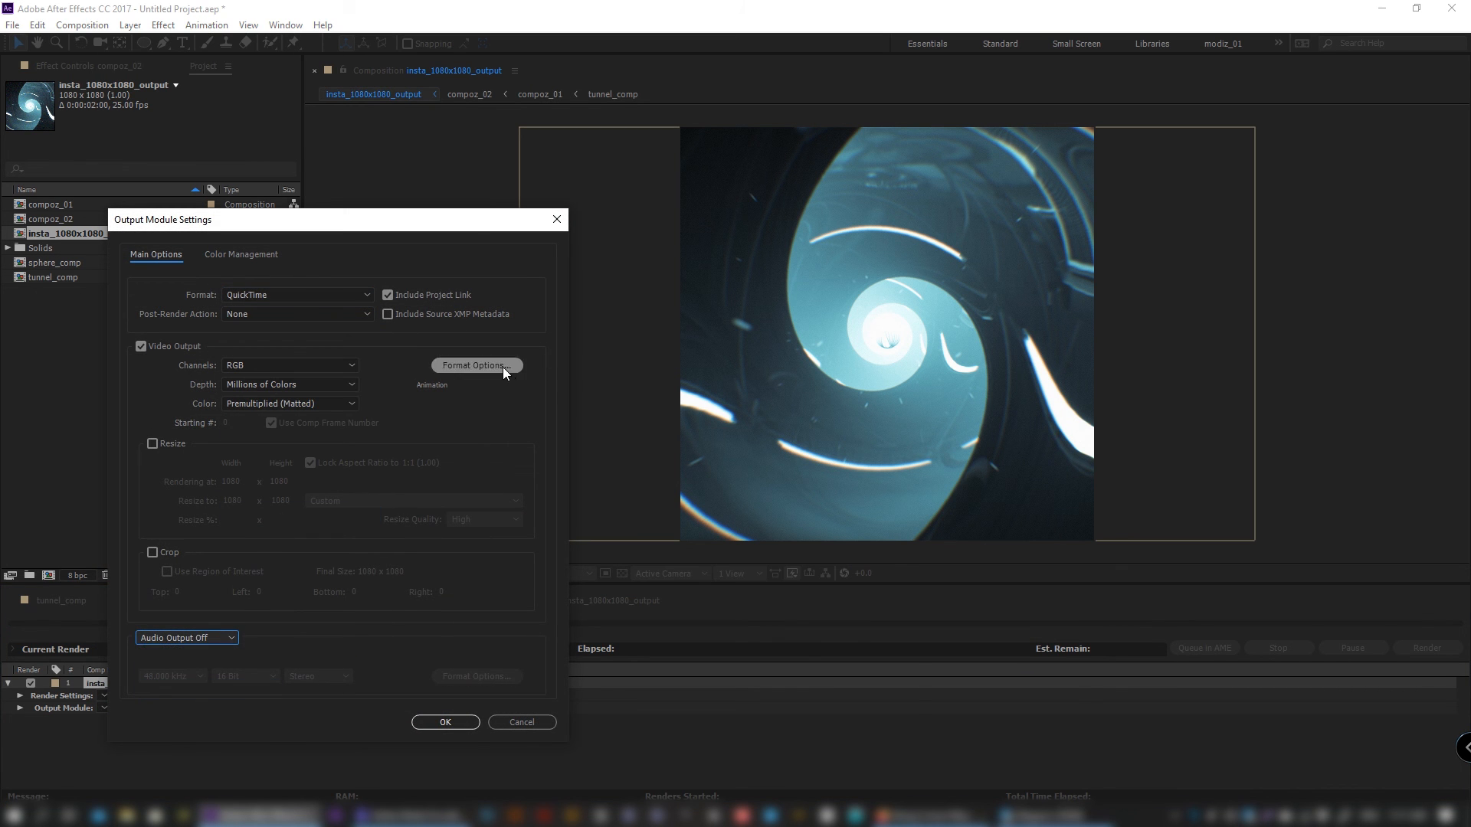
- Choose the Animation codec in the QuickTime format options and accept the output module settings
click(503, 366)
click(684, 161)
click(701, 182)
click(798, 699)
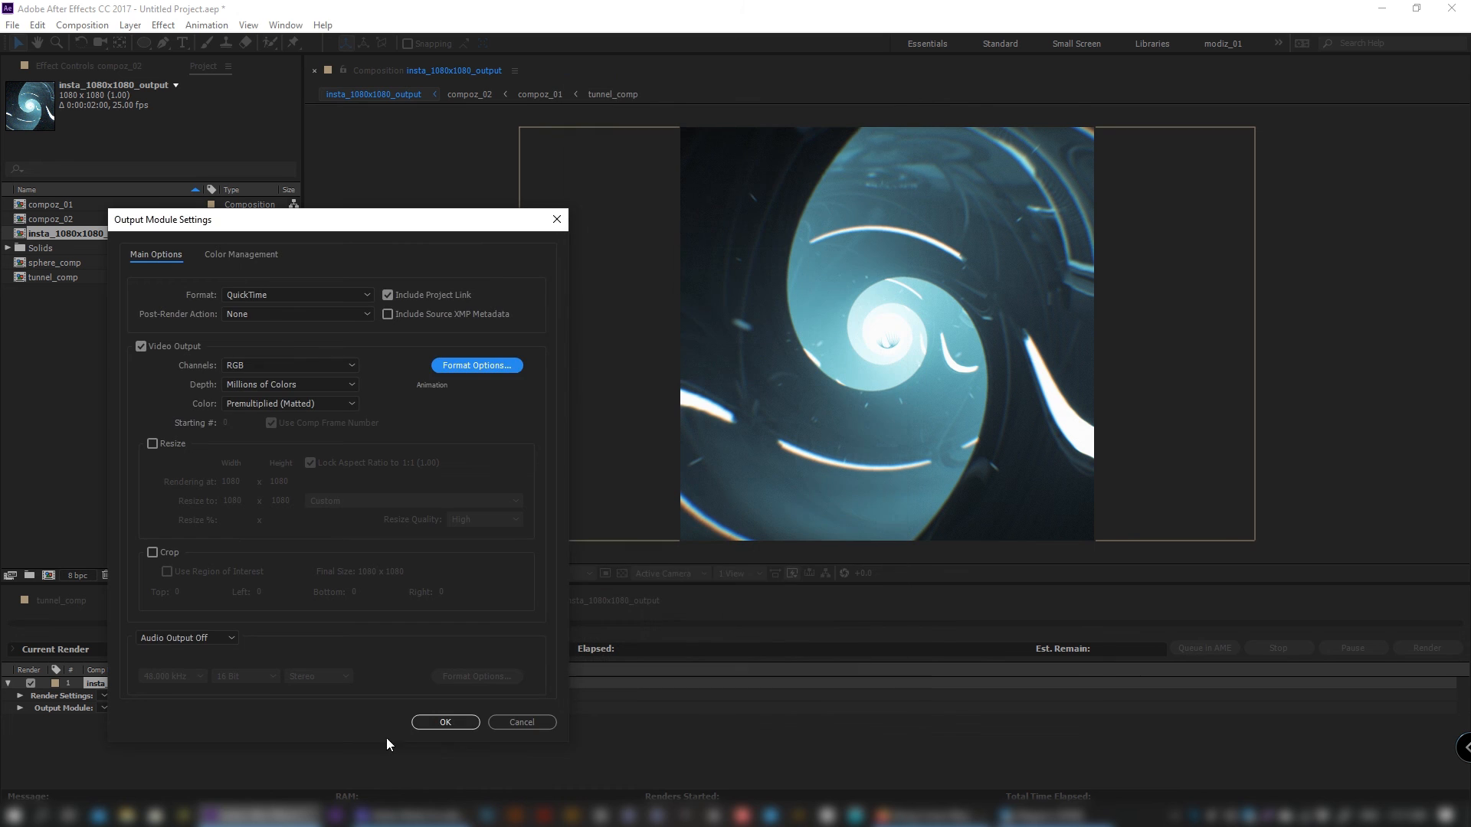
click(417, 722)
- Save the output as insta_1080x1080_output.mov in the RENDER folder and render the queued composition
click(409, 710)
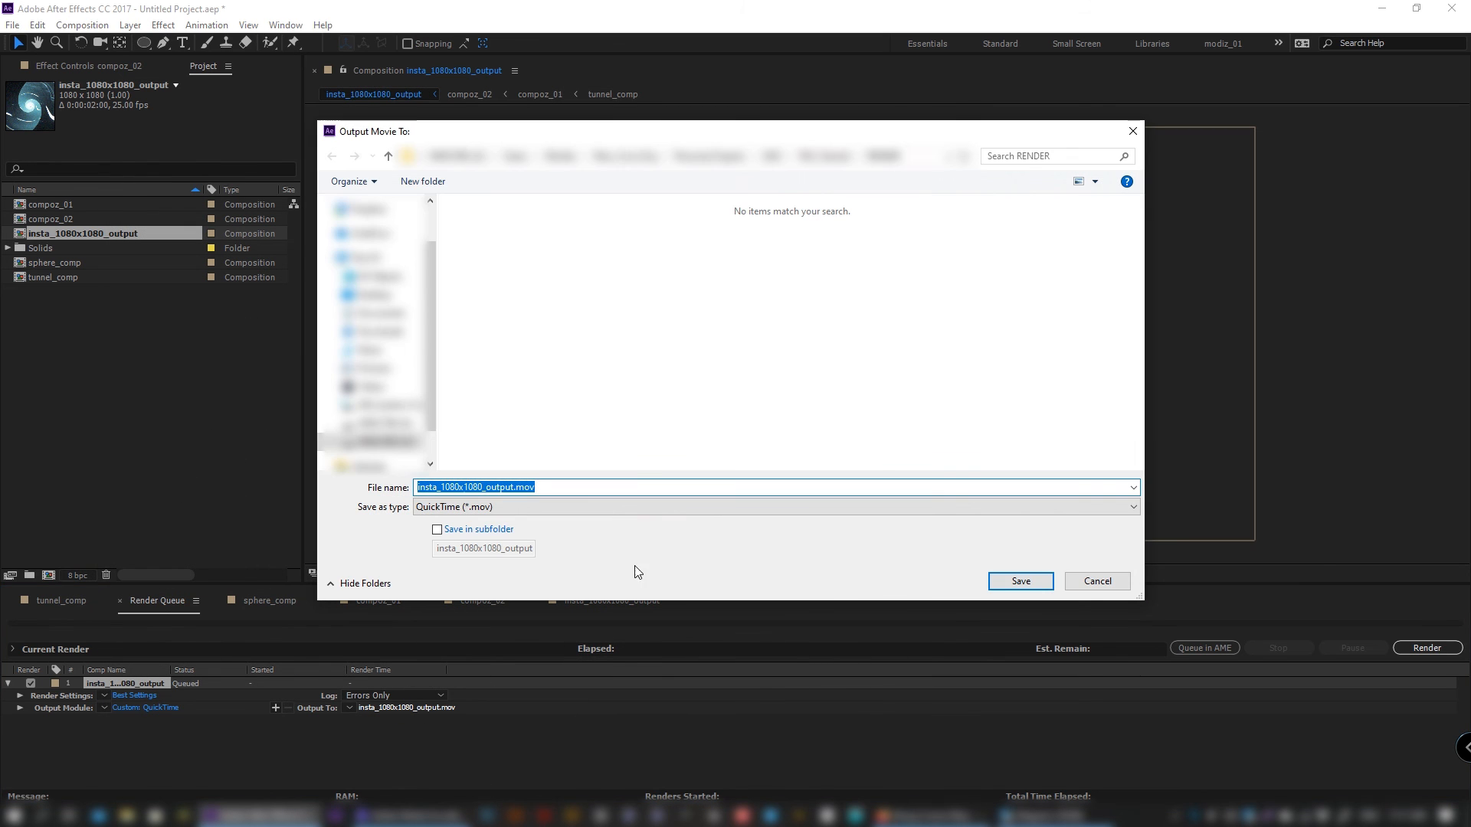
click(582, 492)
click(1020, 580)
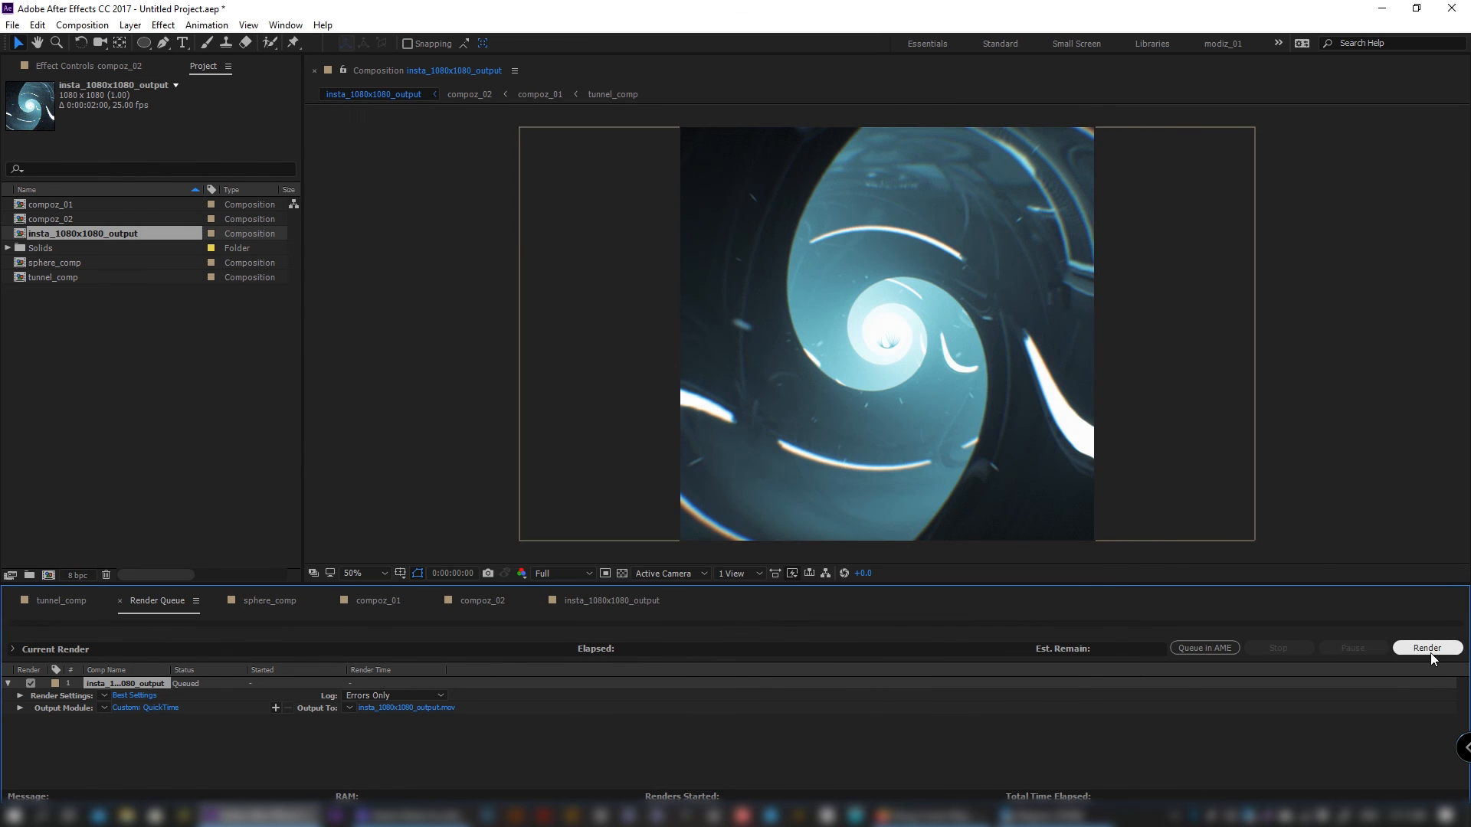
click(1428, 649)
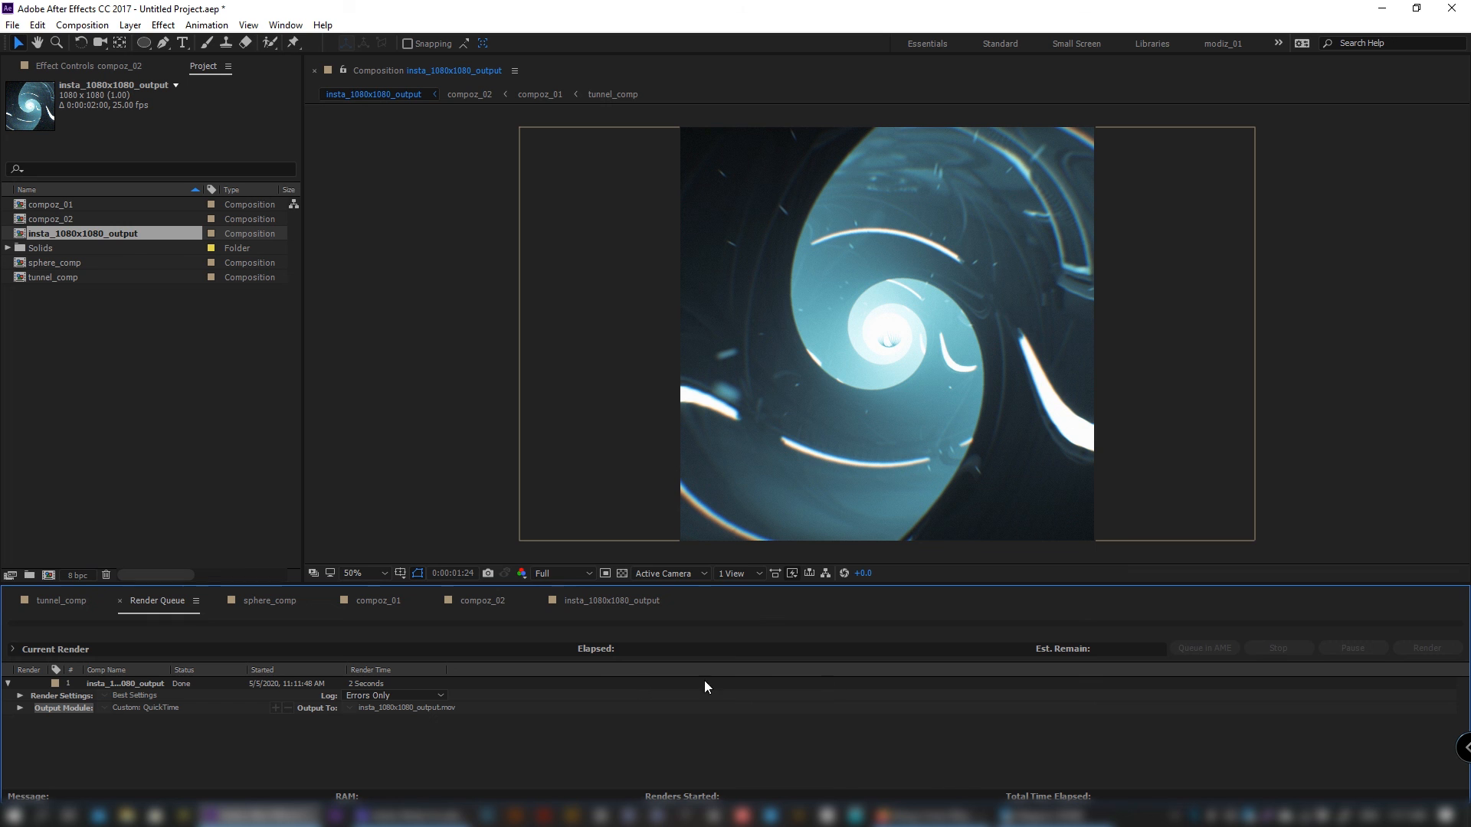
- Switch to Adobe Media Encoder and add insta_1080x1080_output.mov from the RENDER folder to its queue
click(414, 816)
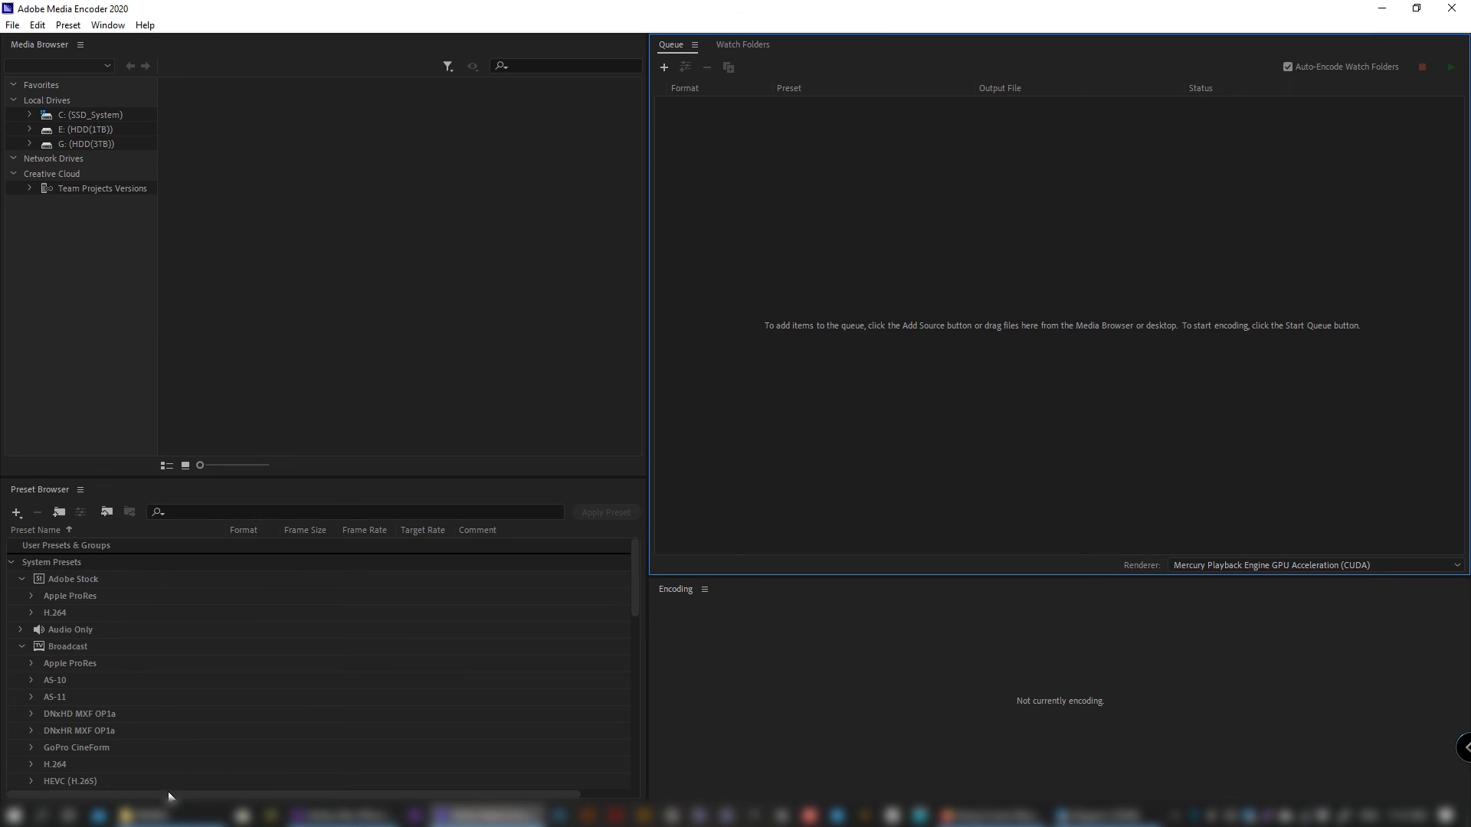
click(168, 815)
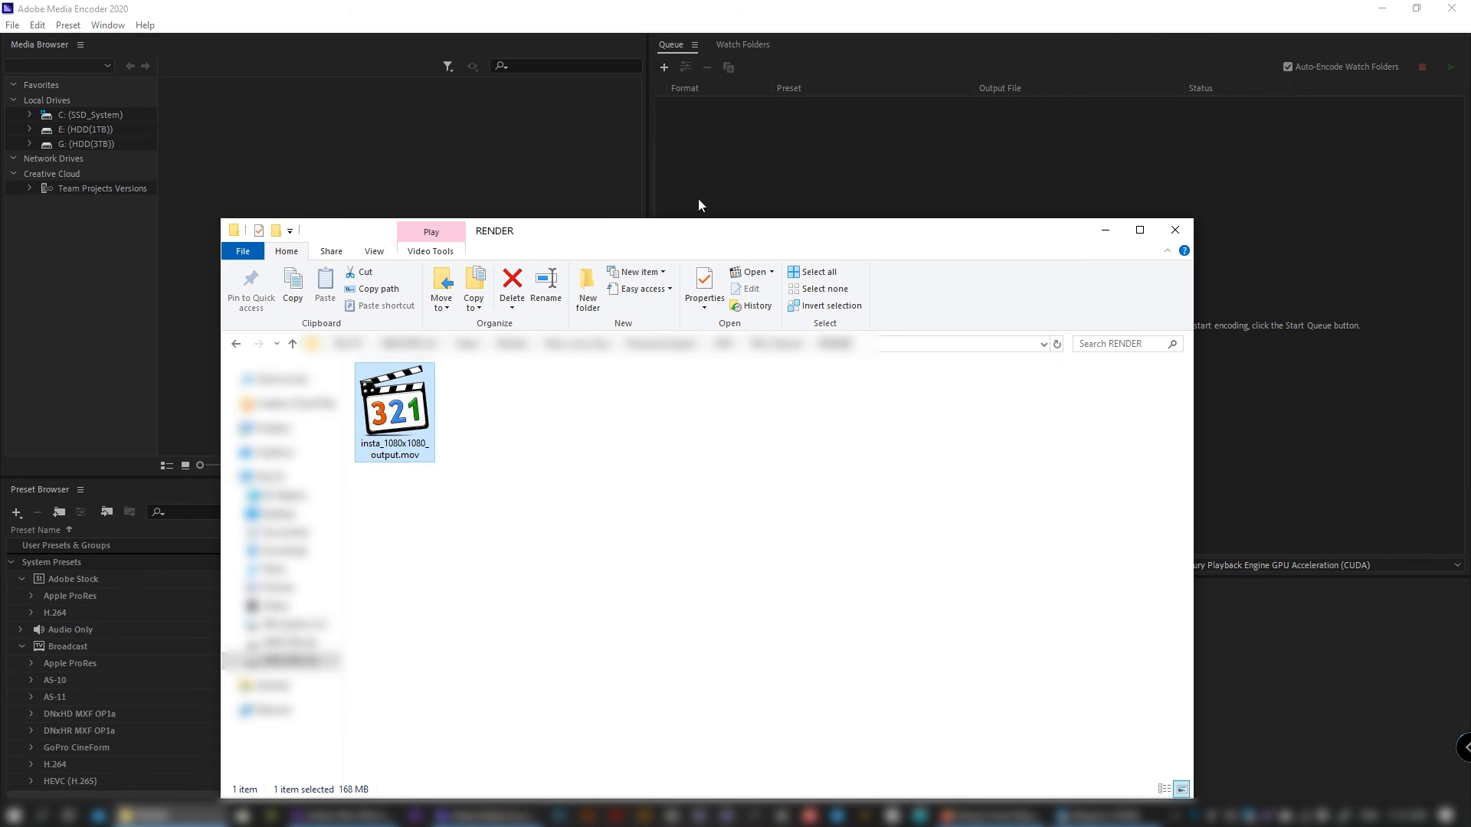
drag(698, 200, 766, 163)
click(1105, 230)
- Set the queued movie to the H.264 format with the High Quality 1080p HD preset and start encoding
click(678, 121)
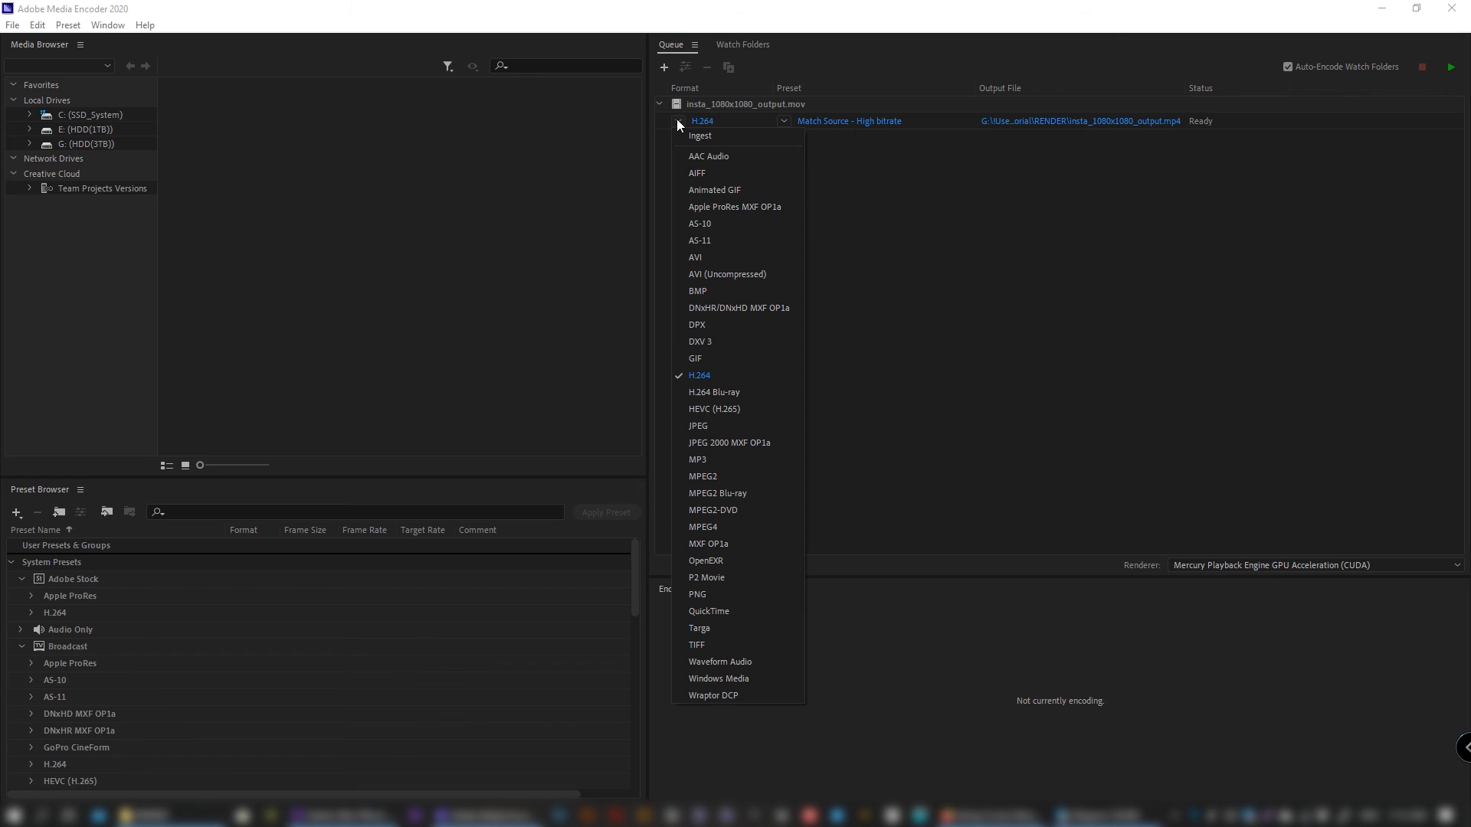
click(709, 375)
click(784, 122)
scroll(853, 697, down, 1)
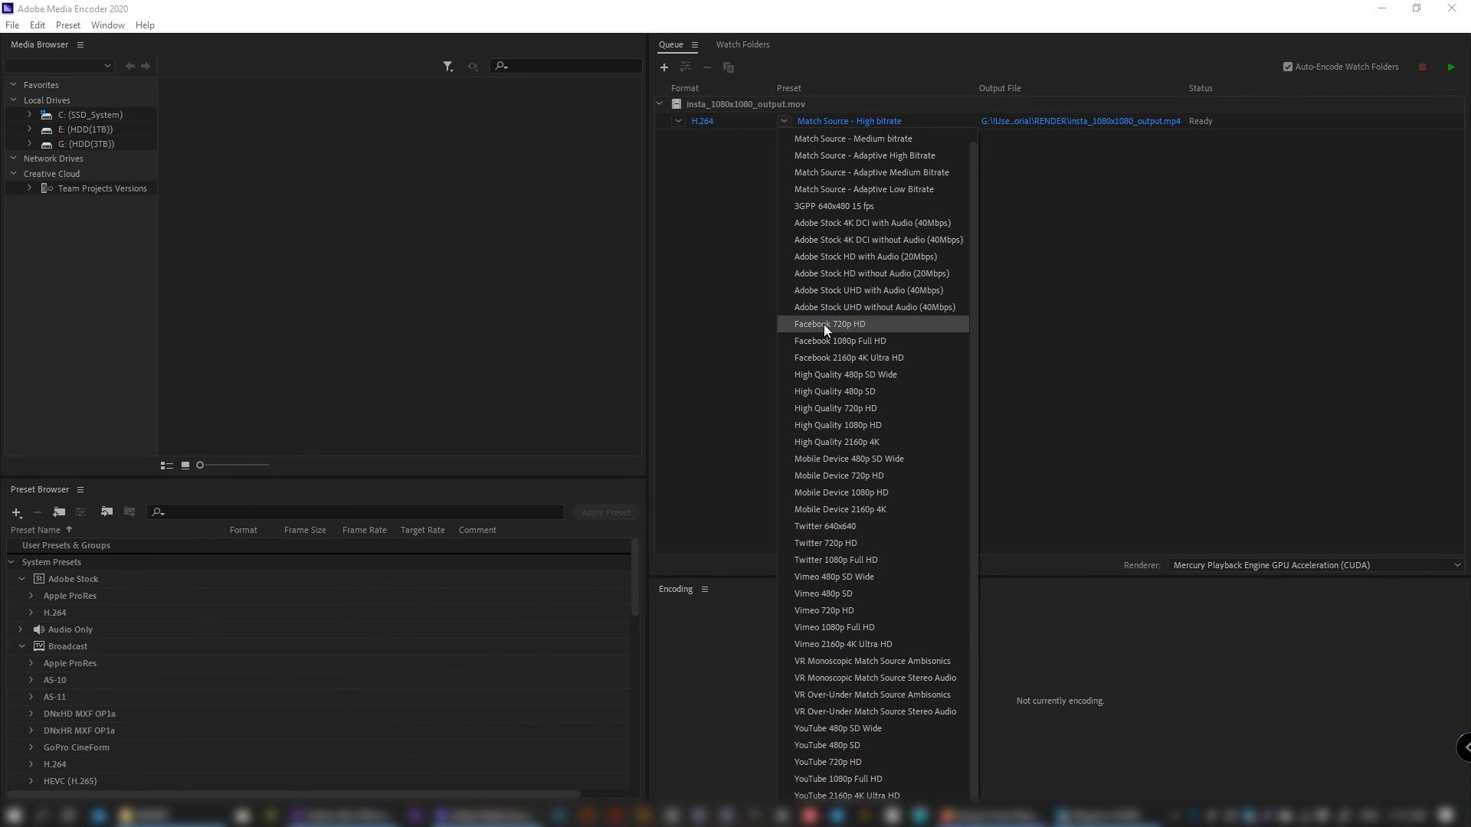
scroll(825, 324, up, 1)
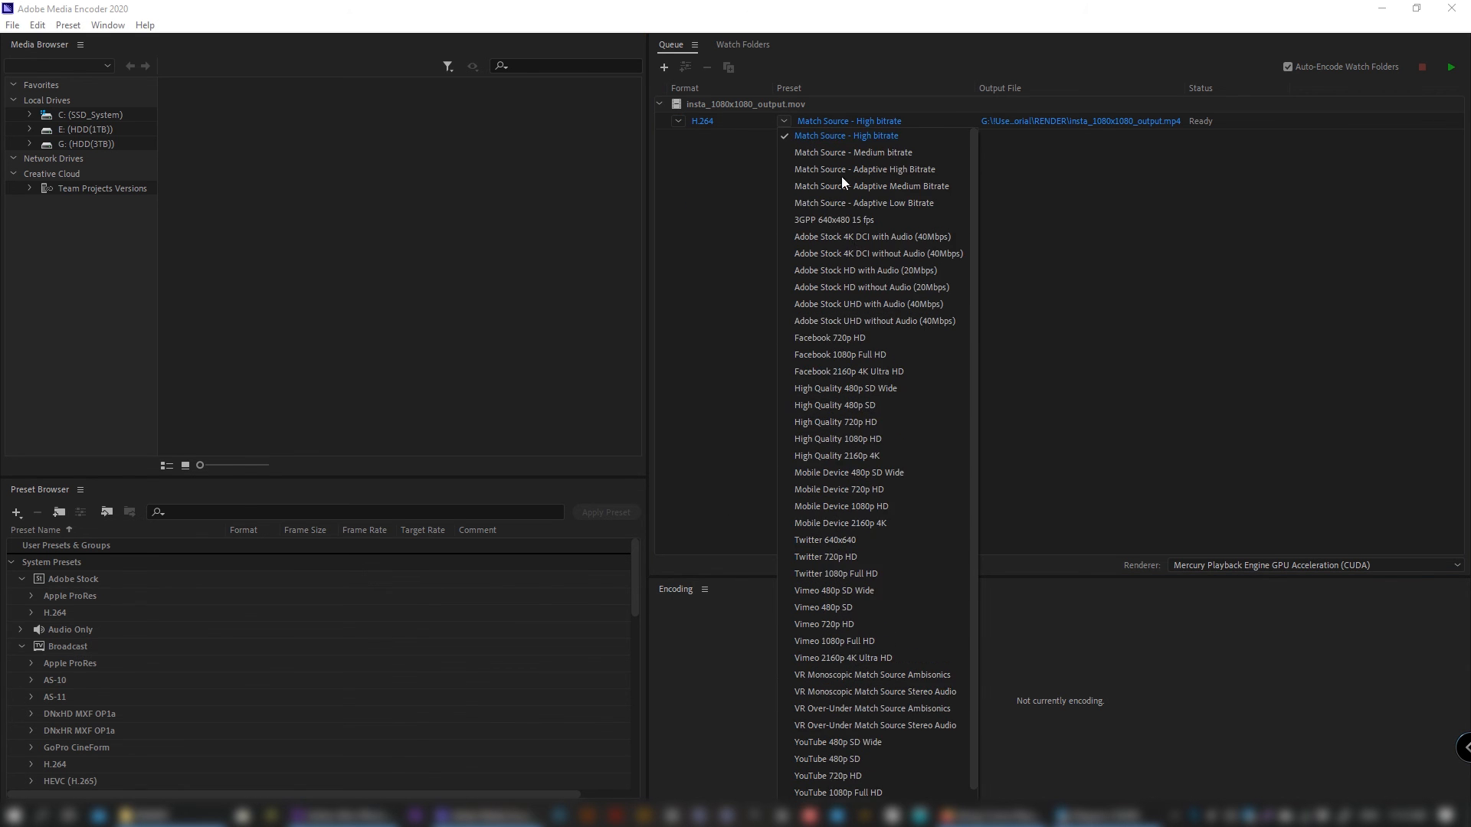
click(883, 438)
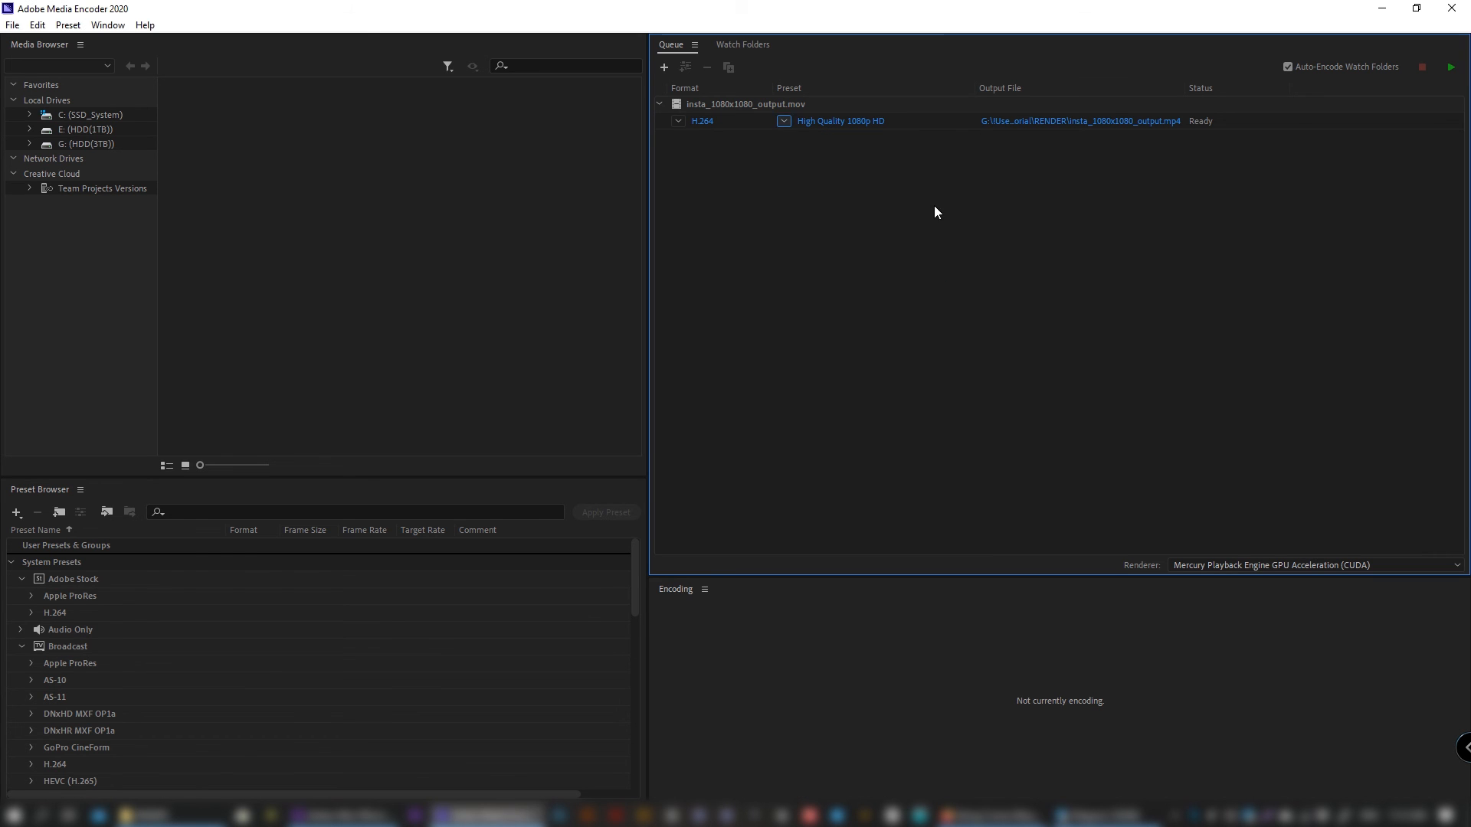
click(1451, 68)
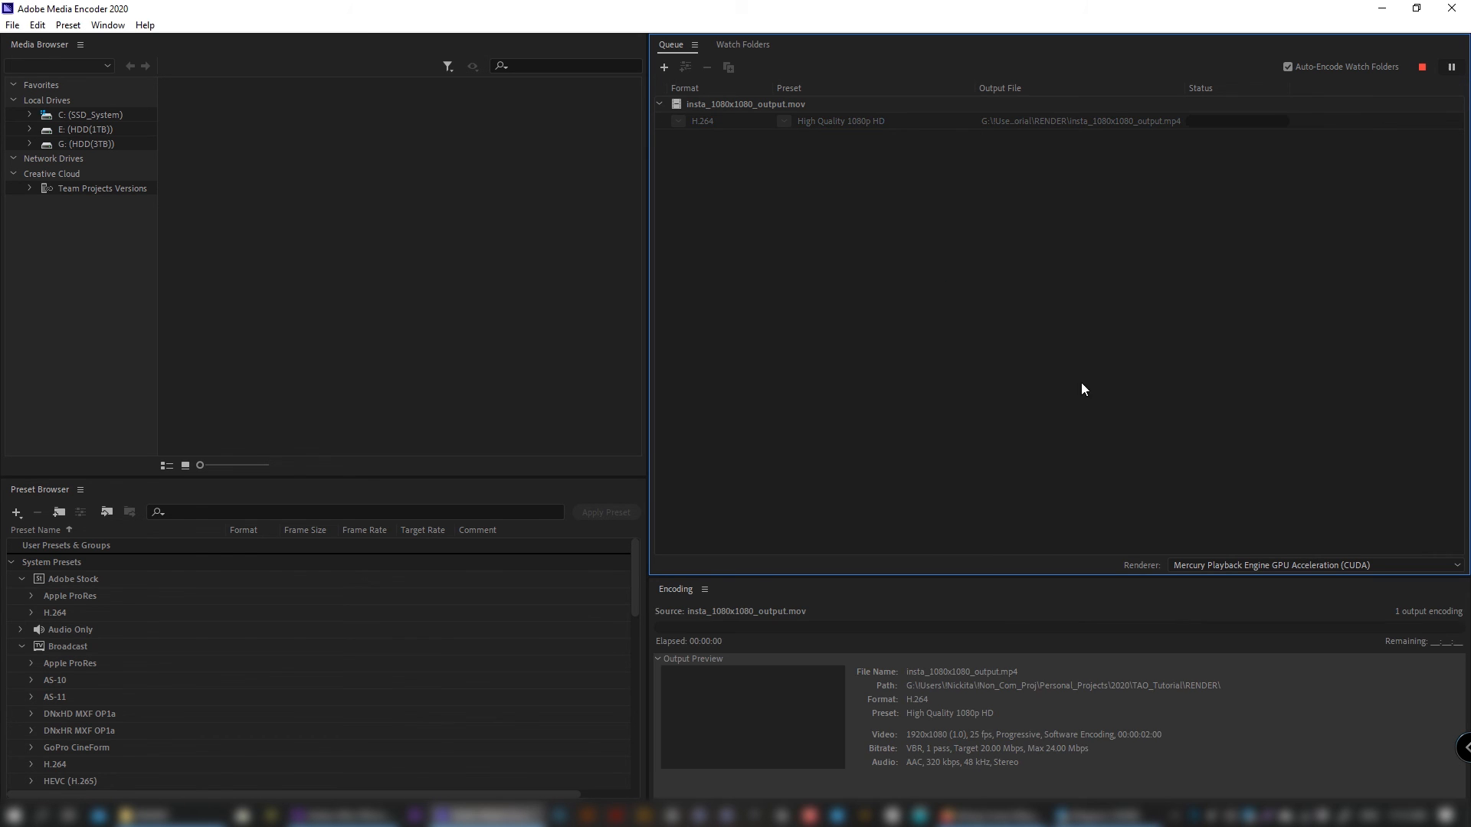